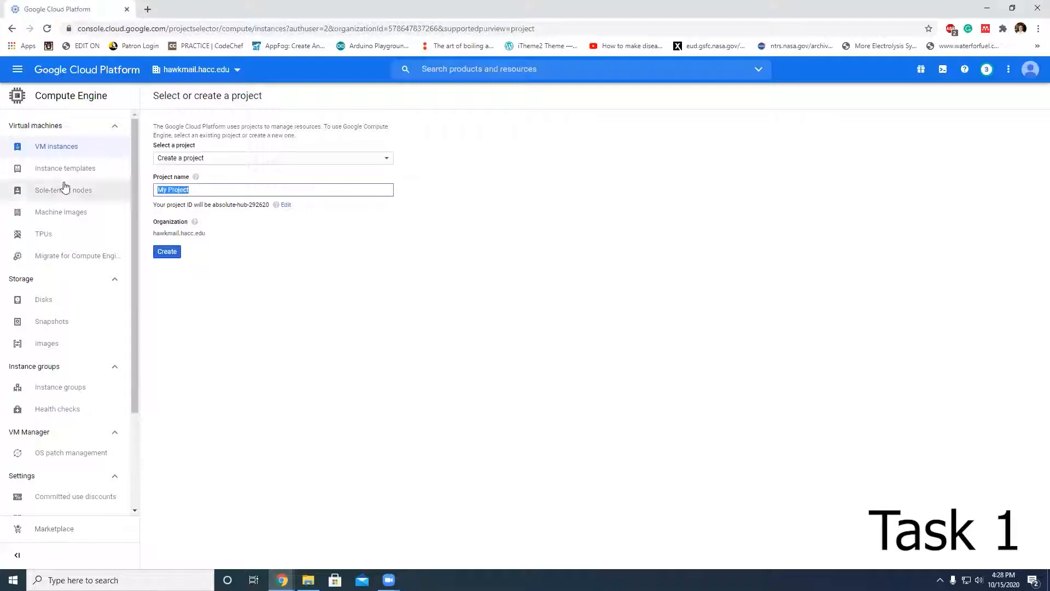
# Step: Create a new project named CIS222
pyautogui.write('CIS222')
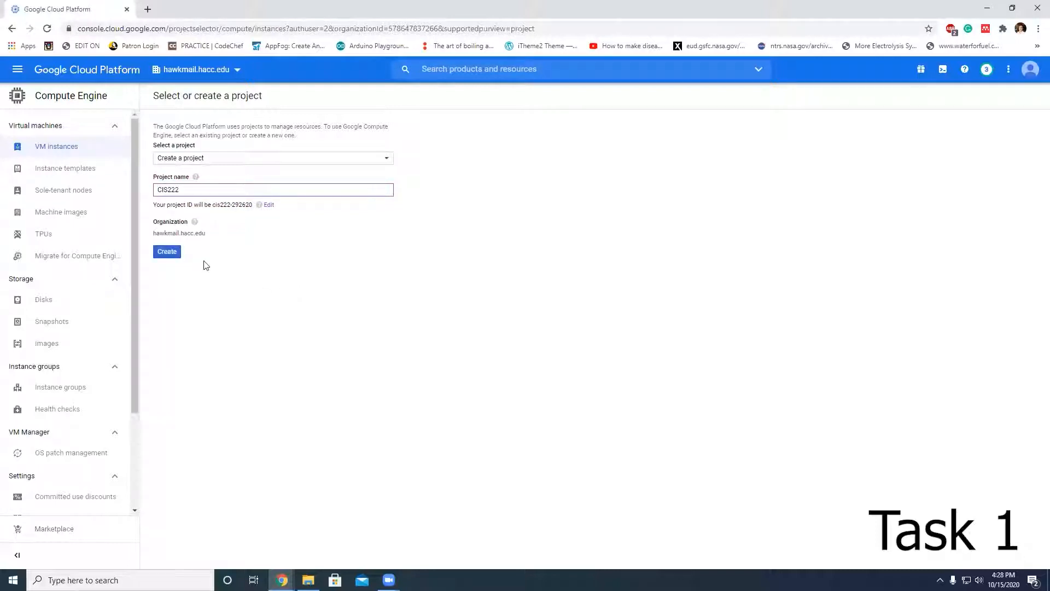
pyautogui.click(166, 252)
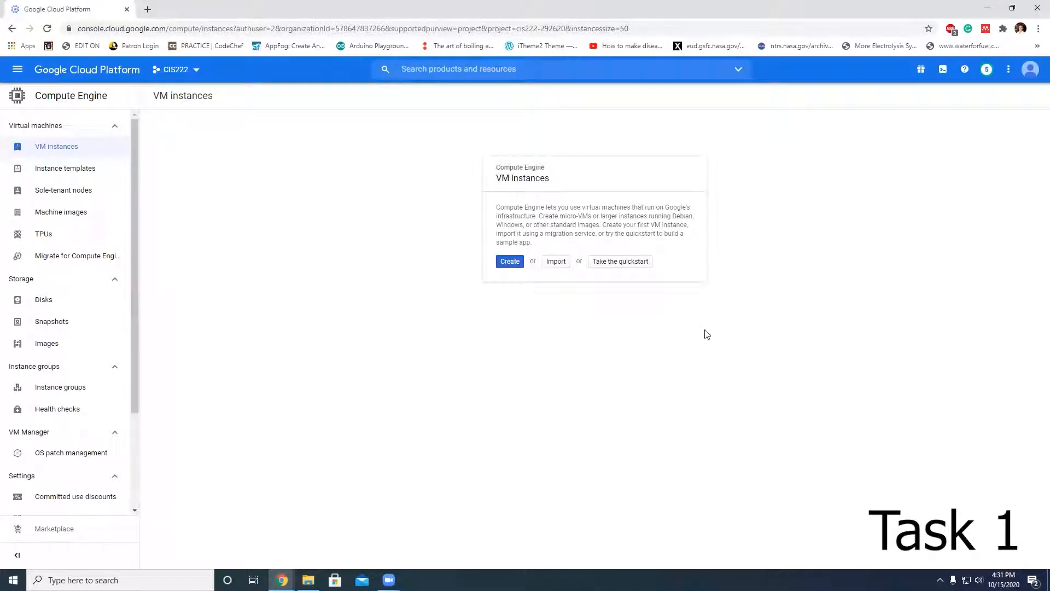
# Step: Start creating a new VM instance and name it cis222- followed by the student's last name
pyautogui.click(509, 265)
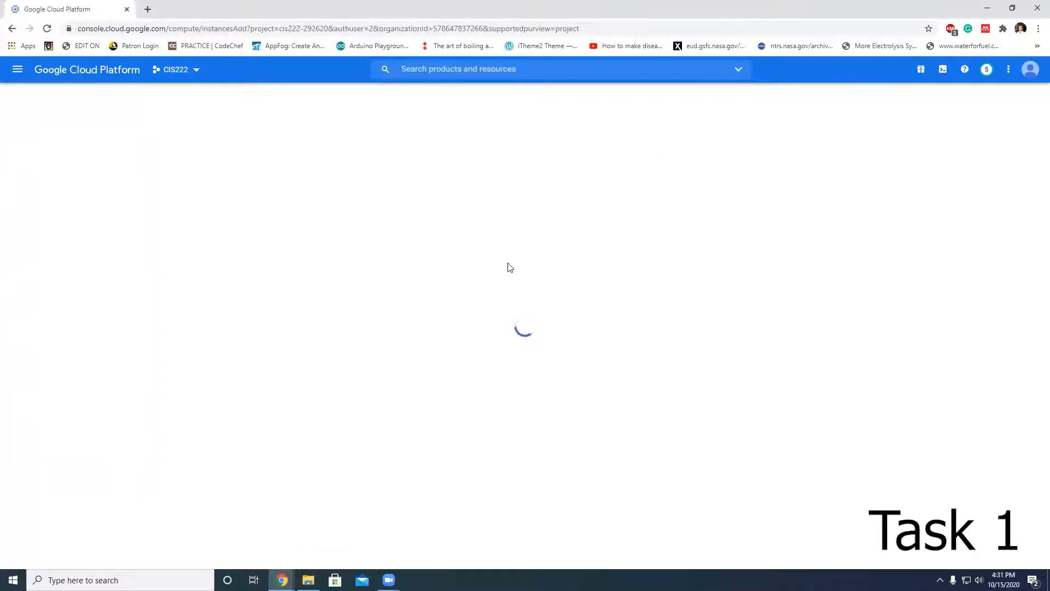
pyautogui.moveTo(269, 146); pyautogui.dragTo(169, 140)
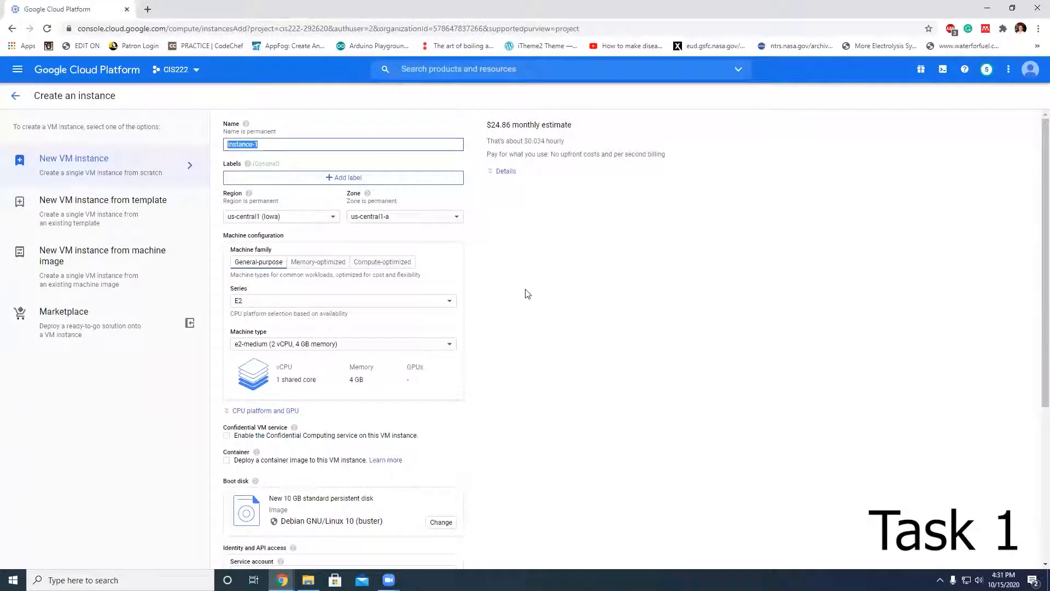
pyautogui.write('cis')
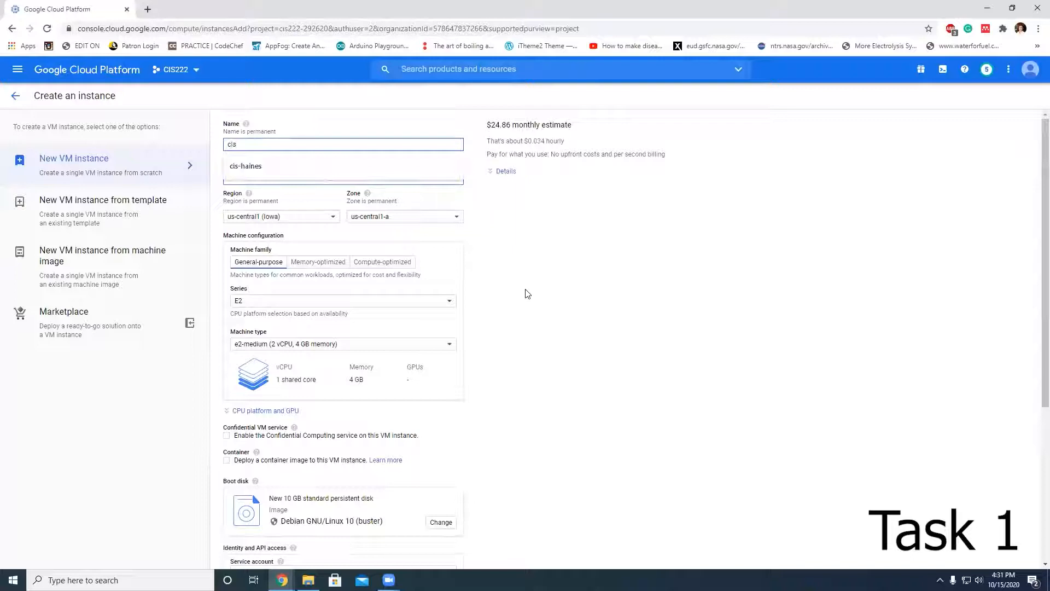
pyautogui.write('222-haines')
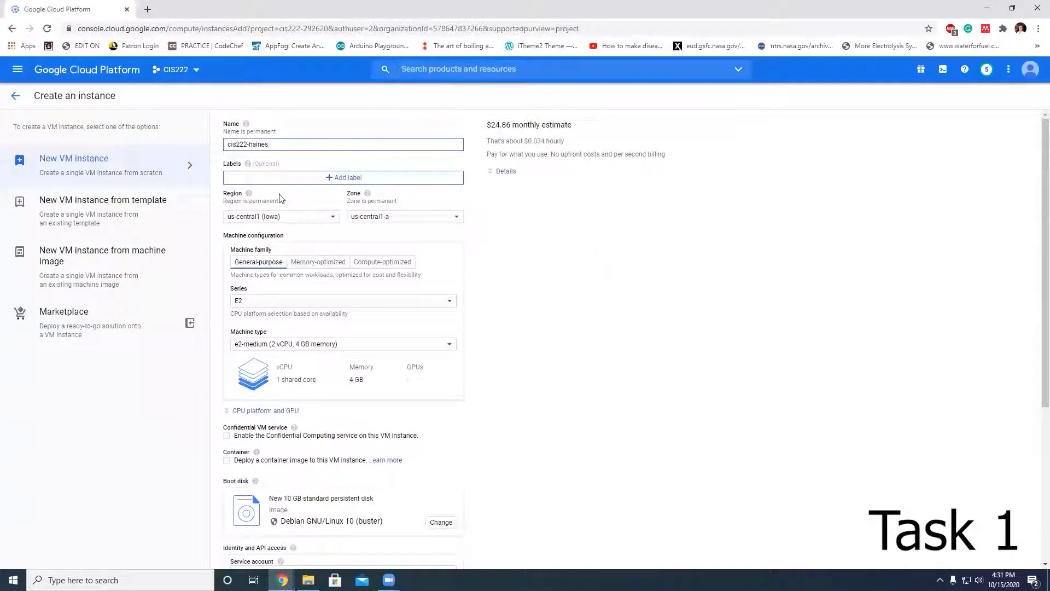
# Step: Add an instance label with key department and value student
pyautogui.click(308, 180)
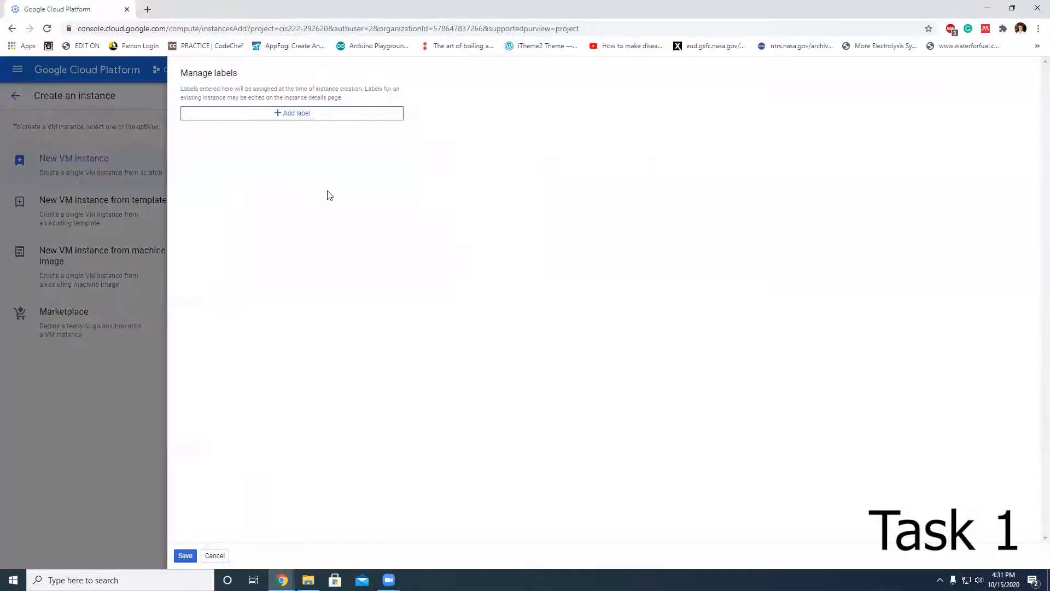
pyautogui.click(307, 114)
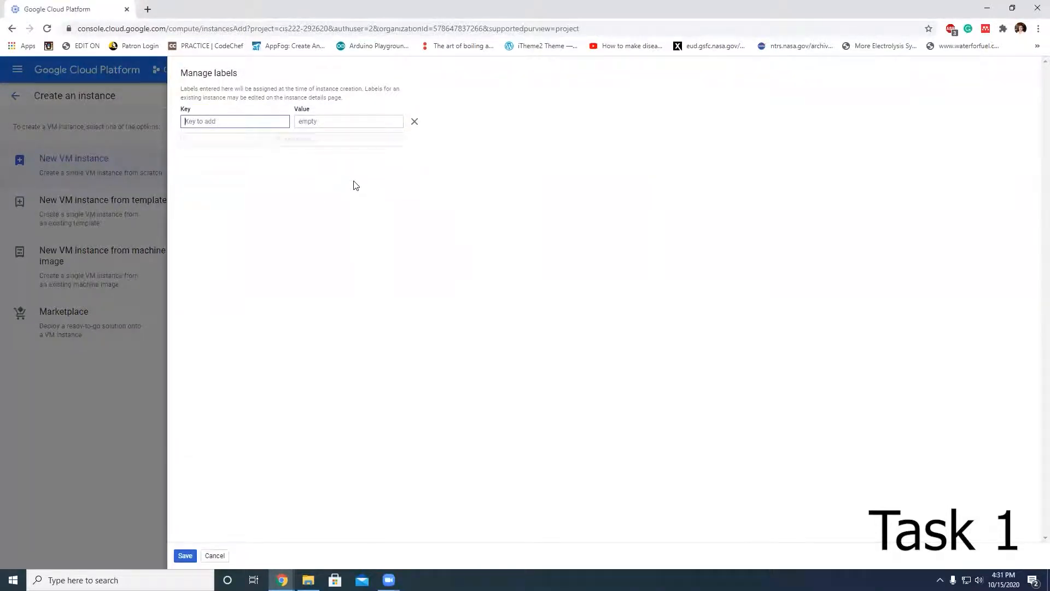
pyautogui.write('department')
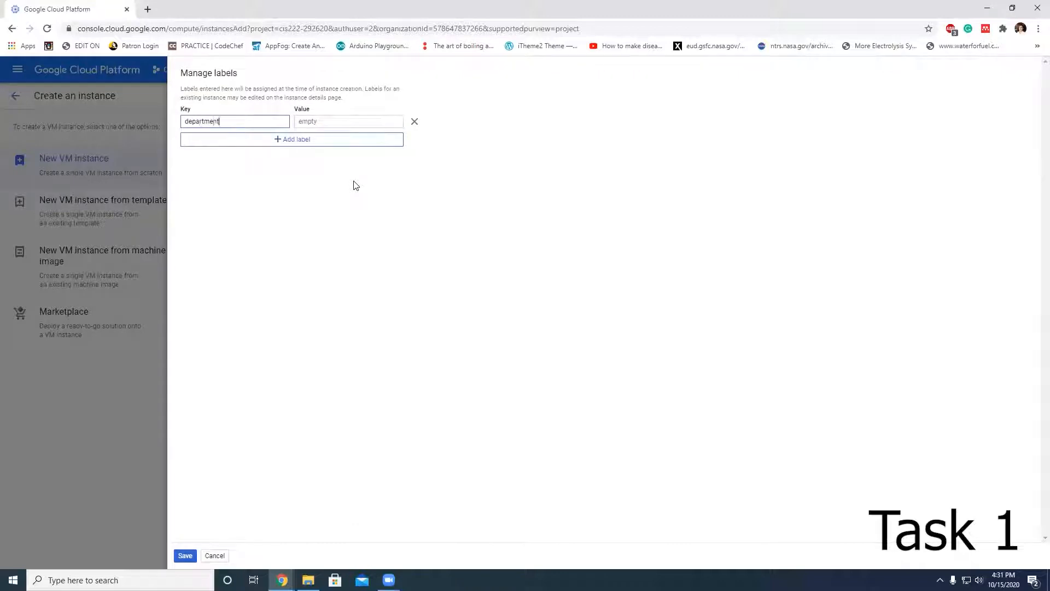
pyautogui.press('Tab')
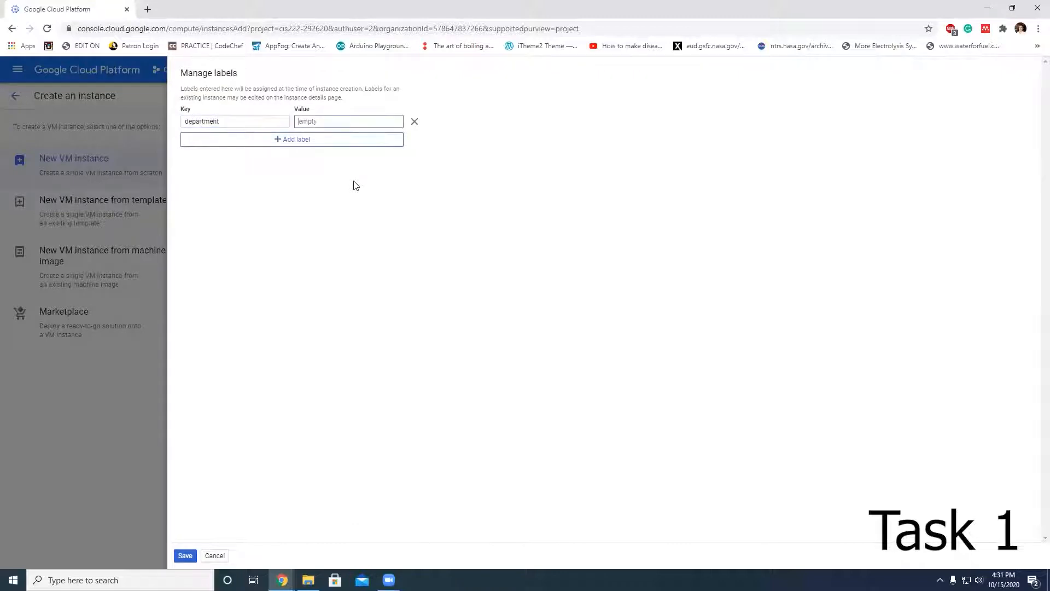
pyautogui.write('student')
pyautogui.click(293, 140)
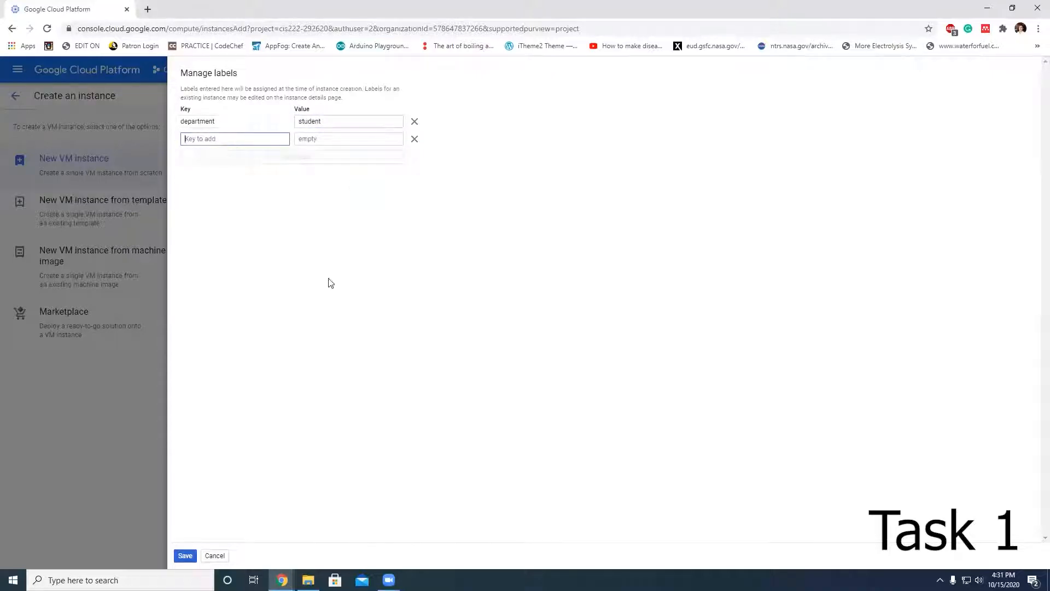
# Step: Add a second label with key country and value n-america, and save the labels
pyautogui.write('coun')
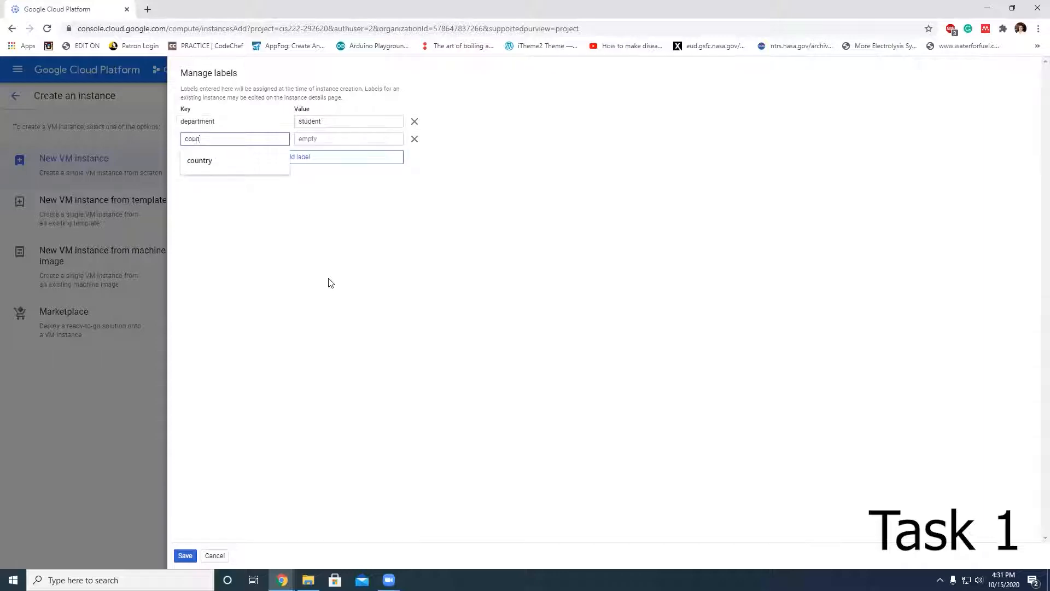
pyautogui.press('Down')
pyautogui.press('Return')
pyautogui.press('Tab')
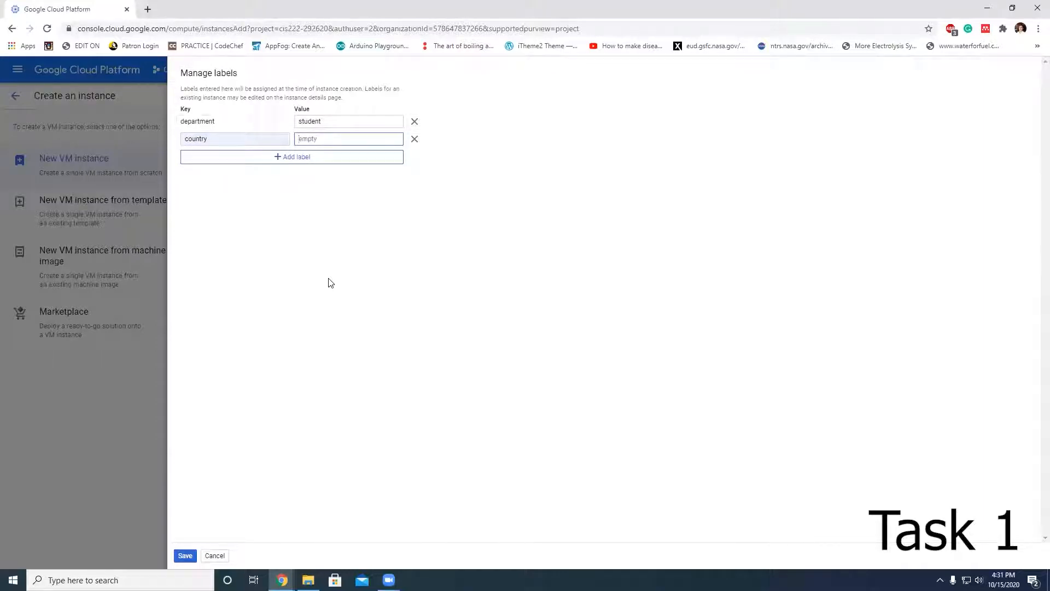
pyautogui.write('n-america')
pyautogui.click(185, 555)
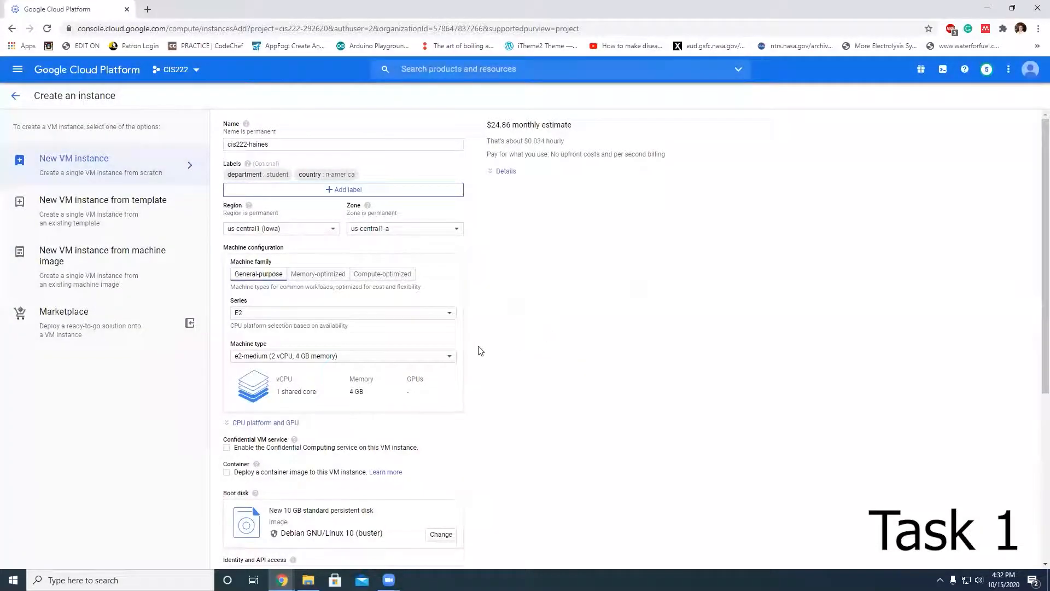
# Step: Set the machine series to N1 and the machine type to g1-small
pyautogui.click(417, 316)
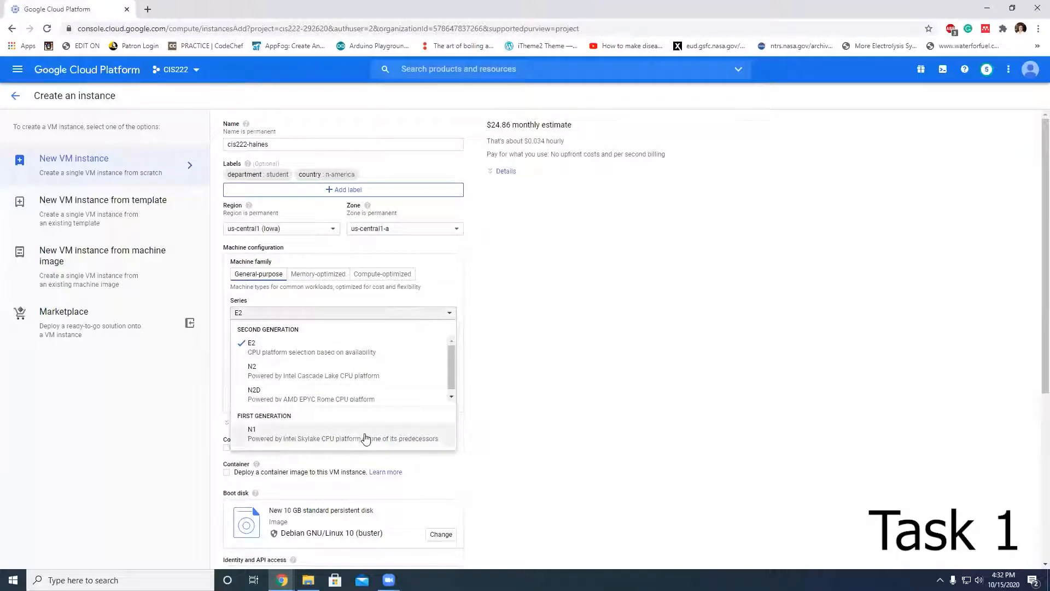
pyautogui.click(283, 434)
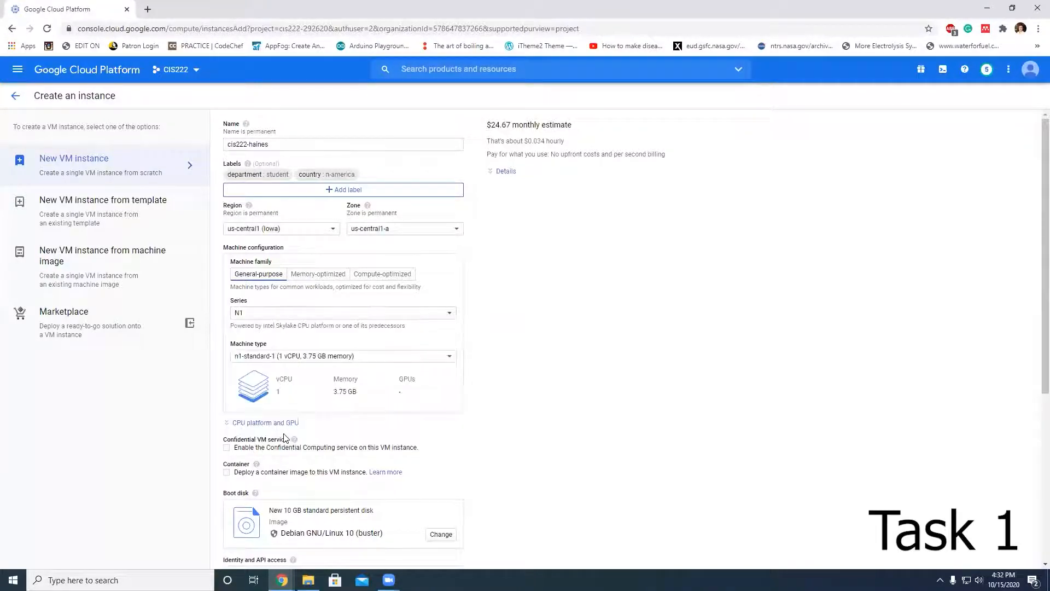
pyautogui.click(374, 365)
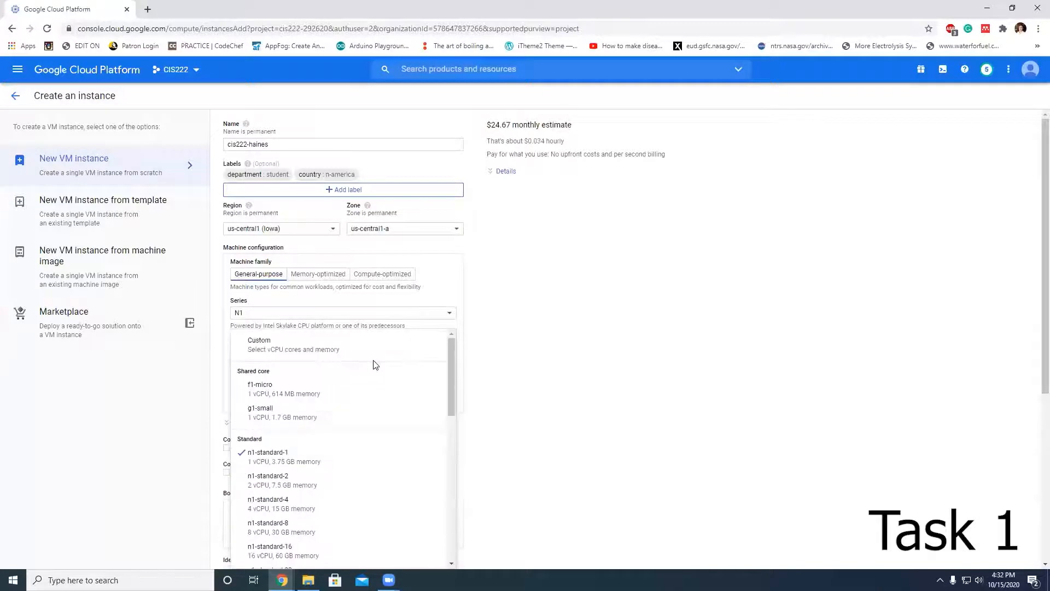
pyautogui.click(320, 420)
# Step: Change the boot disk image to Windows Server, version Windows Server 2016 Datacenter, and confirm the selection
pyautogui.scroll(-1, 541, 433)
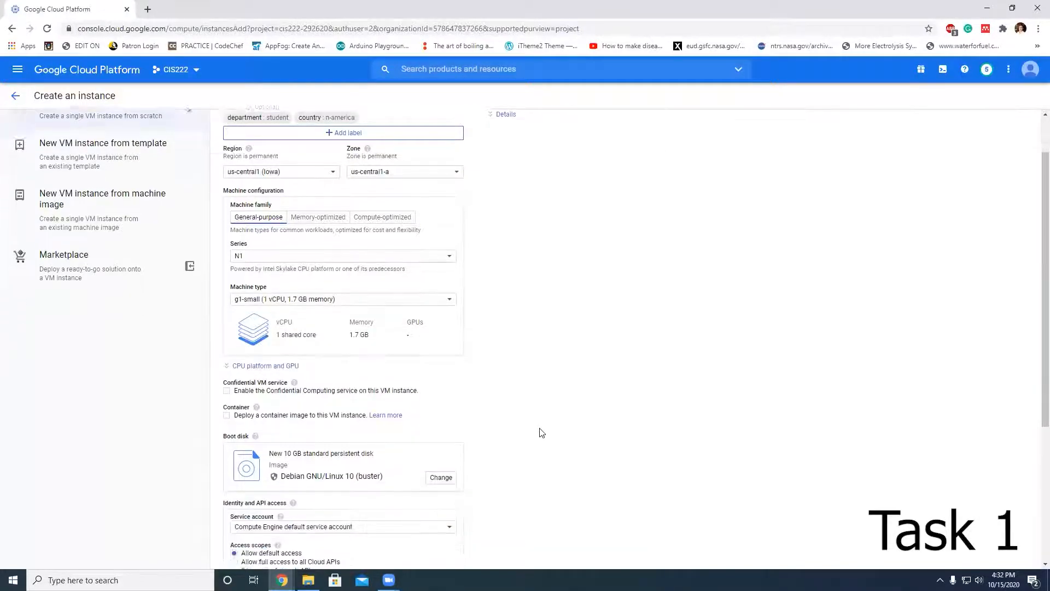
pyautogui.scroll(-3, 541, 433)
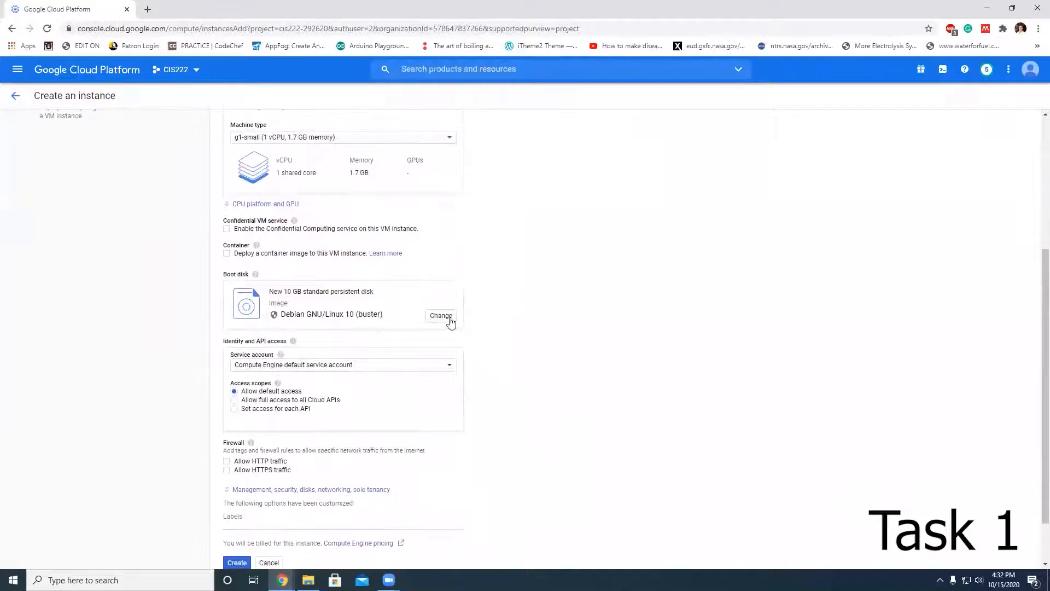
pyautogui.click(450, 322)
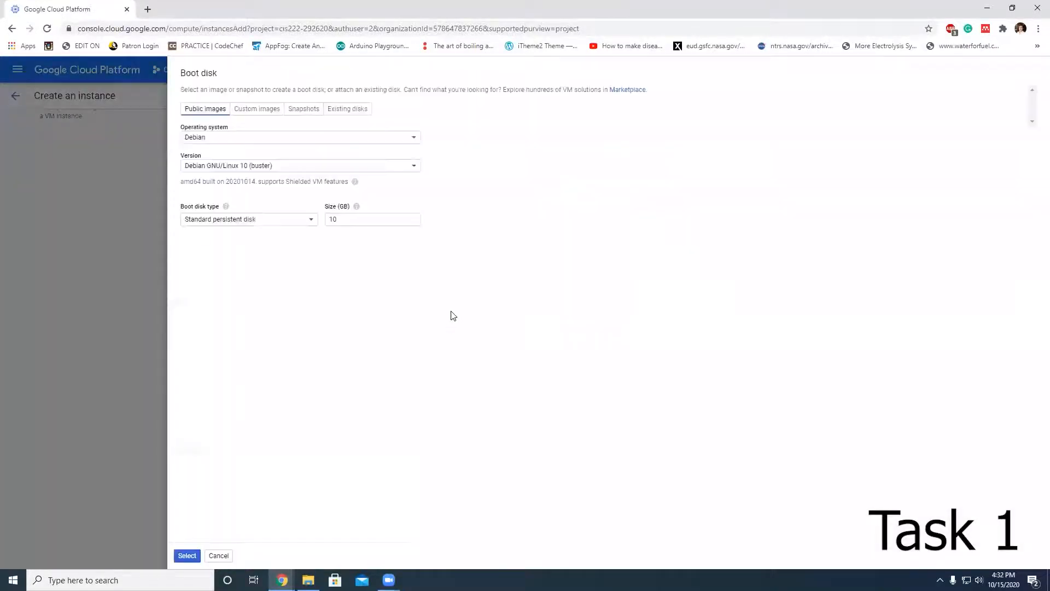
pyautogui.click(379, 137)
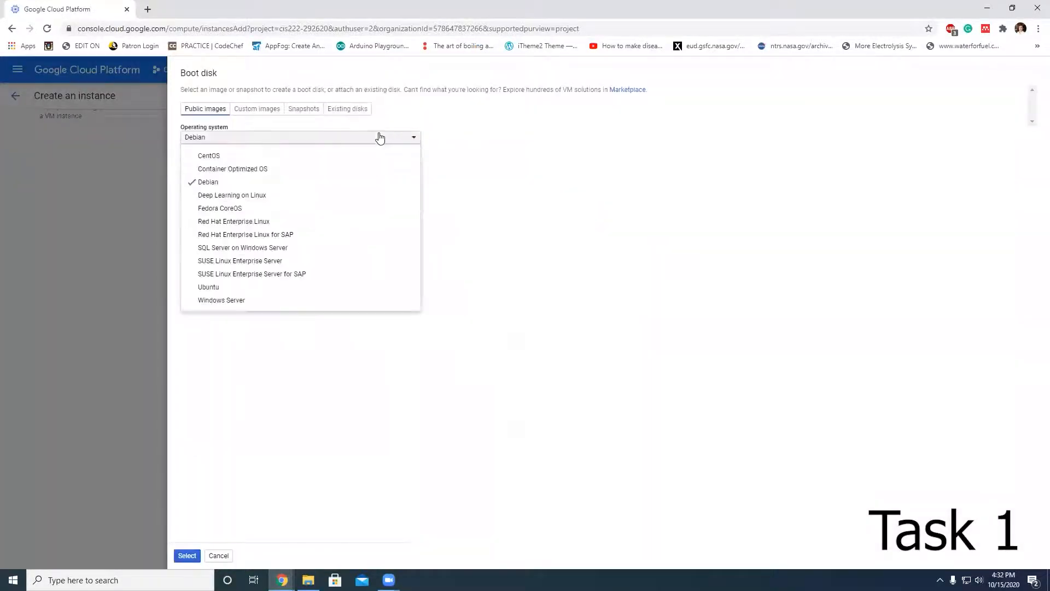
pyautogui.click(266, 304)
pyautogui.click(354, 166)
pyautogui.scroll(-5, 363, 251)
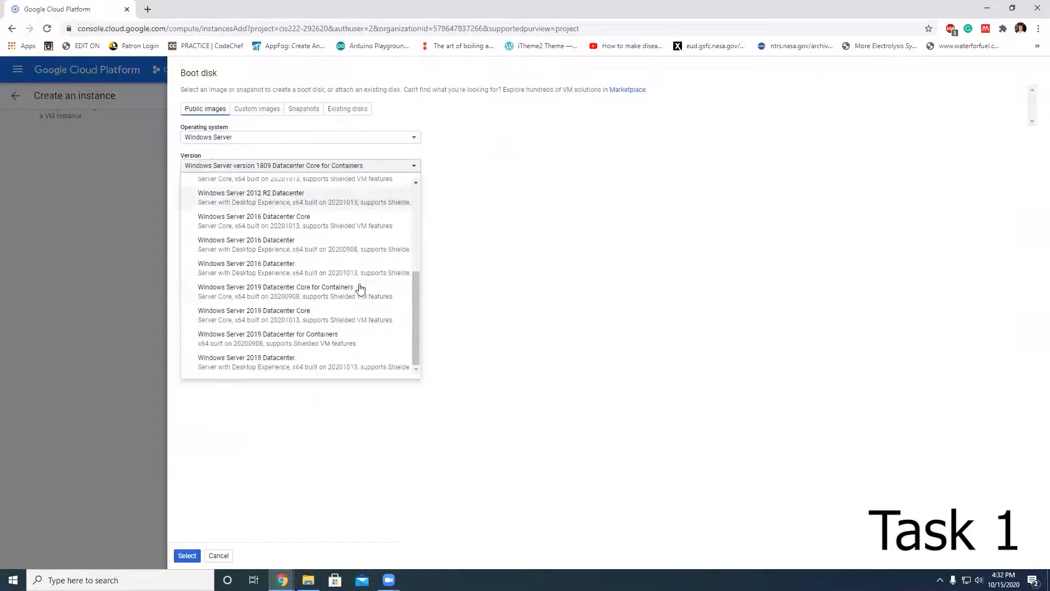
pyautogui.click(305, 268)
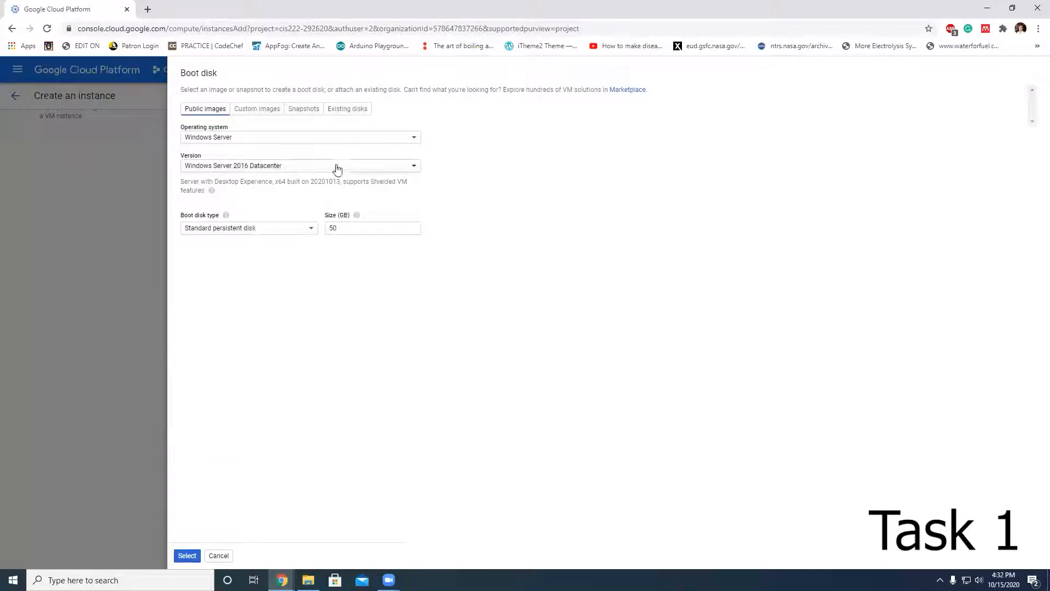
pyautogui.click(356, 168)
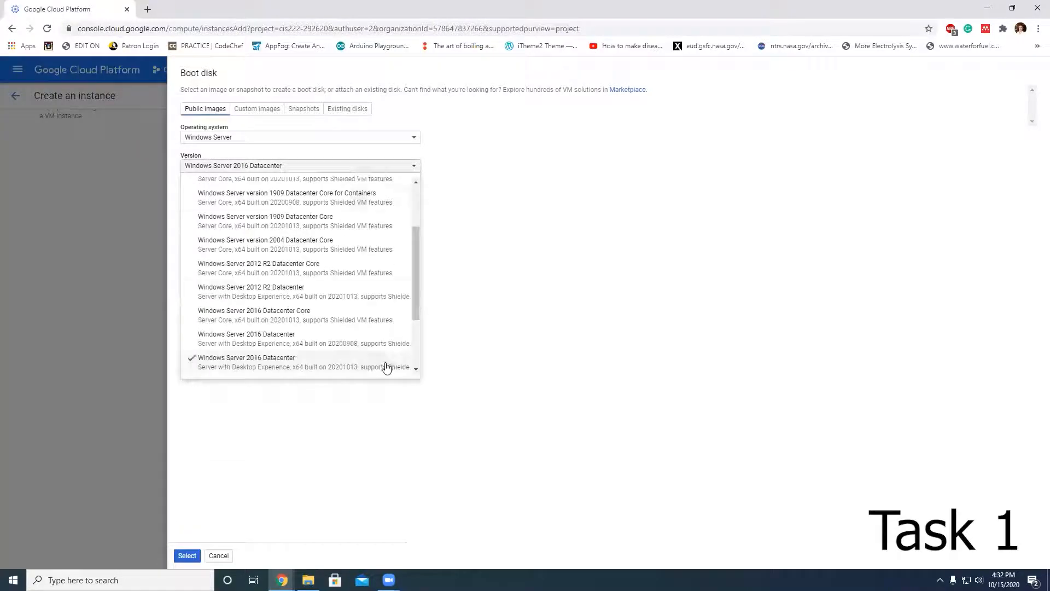
pyautogui.scroll(-1, 382, 362)
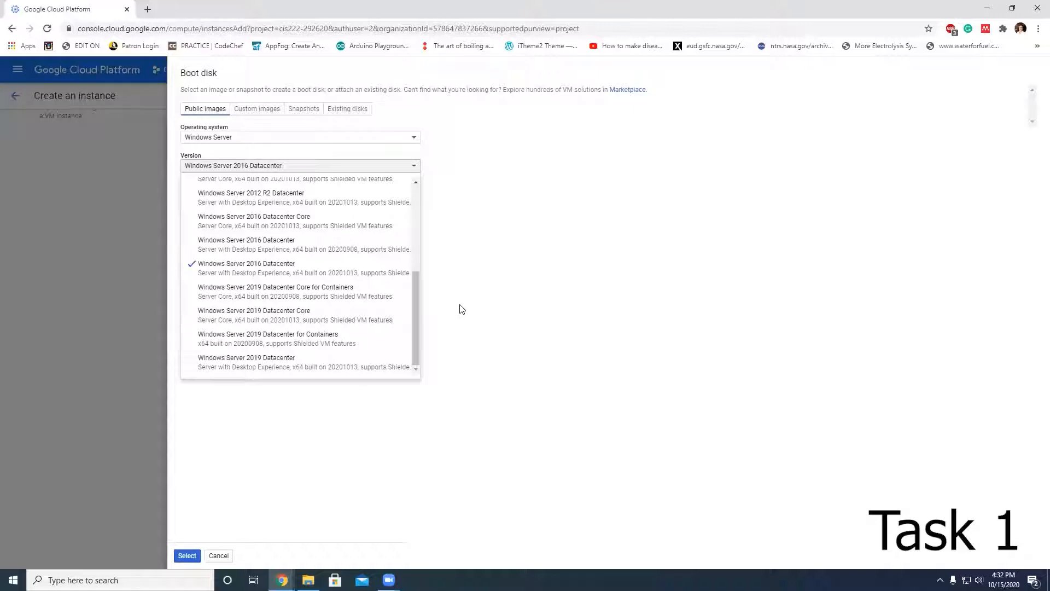
pyautogui.click(481, 312)
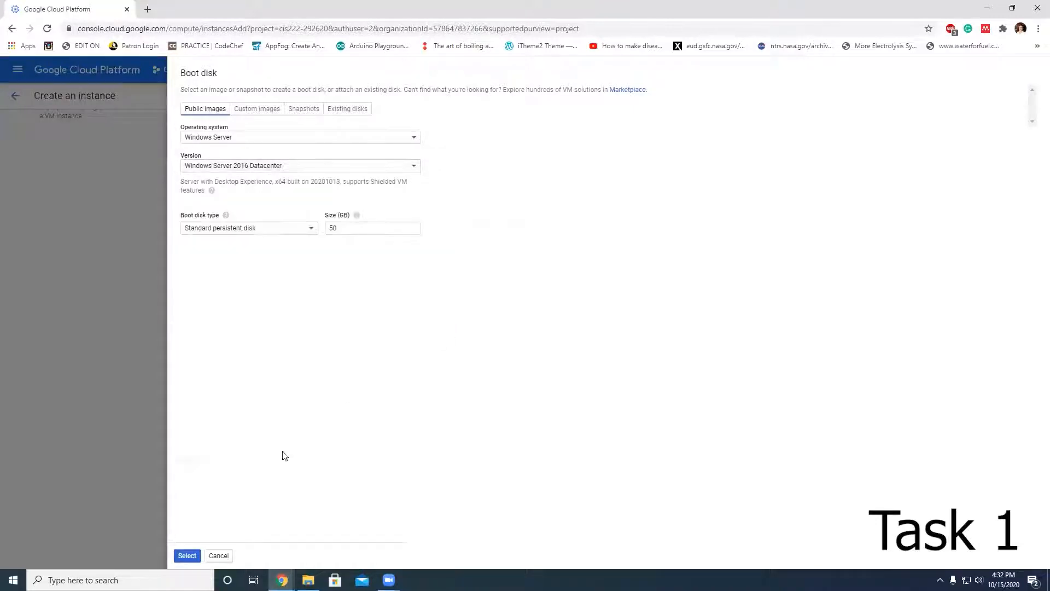
pyautogui.click(187, 555)
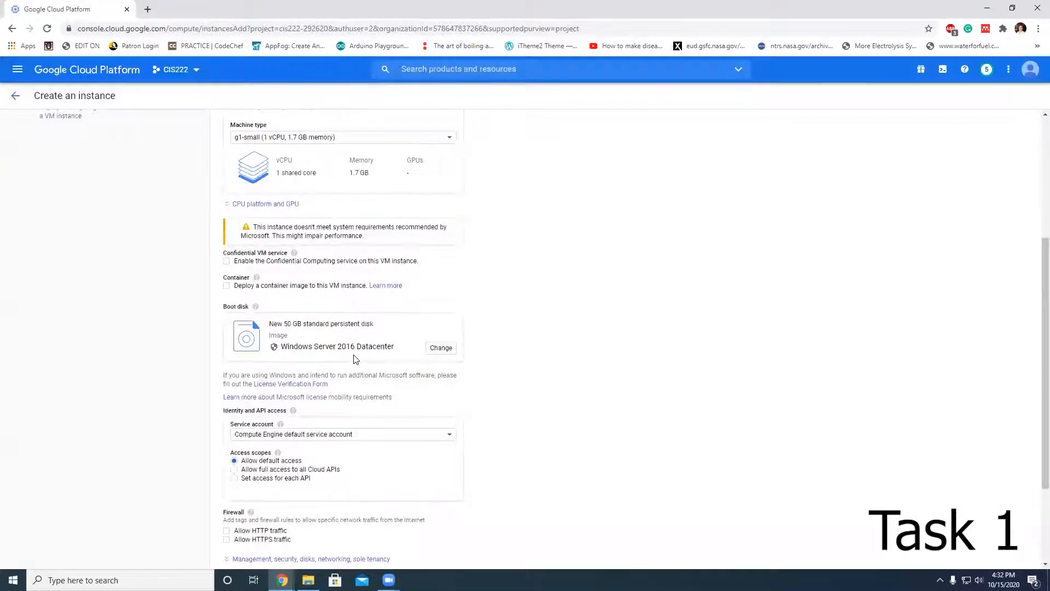
# Step: Expand the management, security, disks, networking and sole tenancy options and open the Disks tab
pyautogui.scroll(-2, 462, 376)
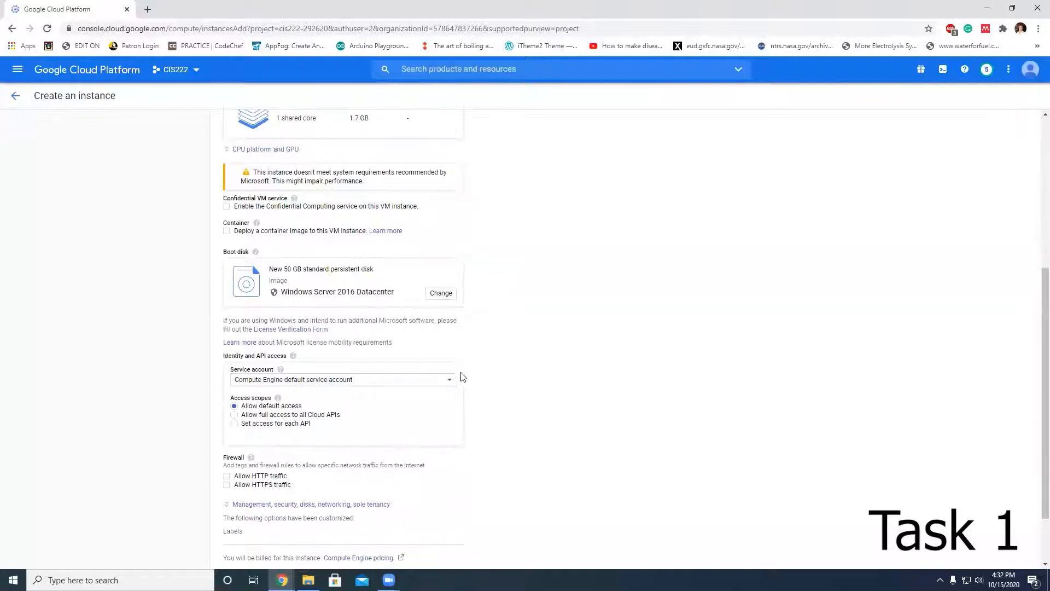
pyautogui.scroll(-1, 462, 376)
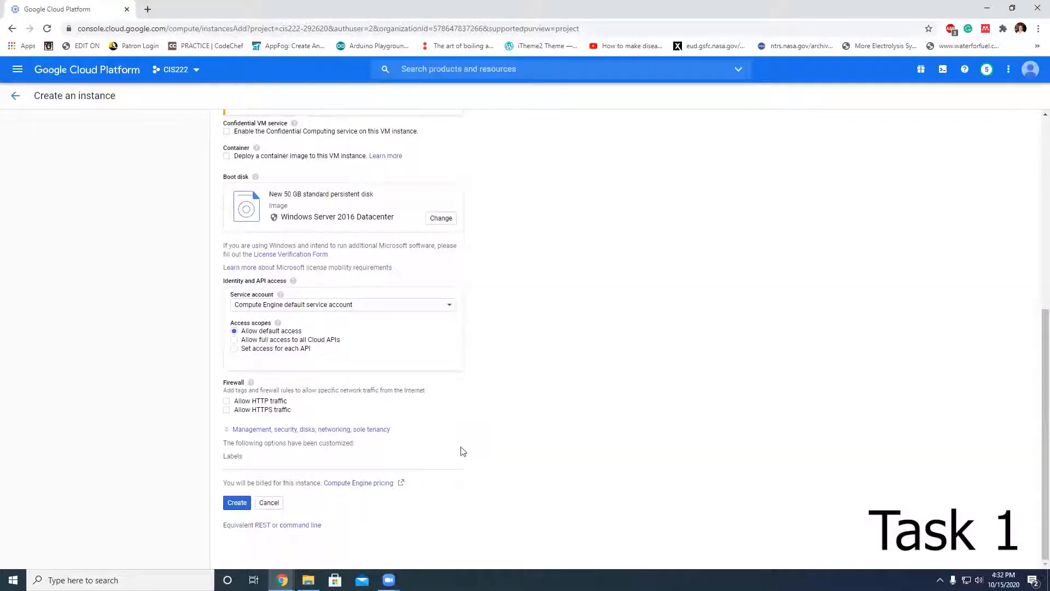
pyautogui.scroll(2, 487, 403)
pyautogui.scroll(1, 488, 403)
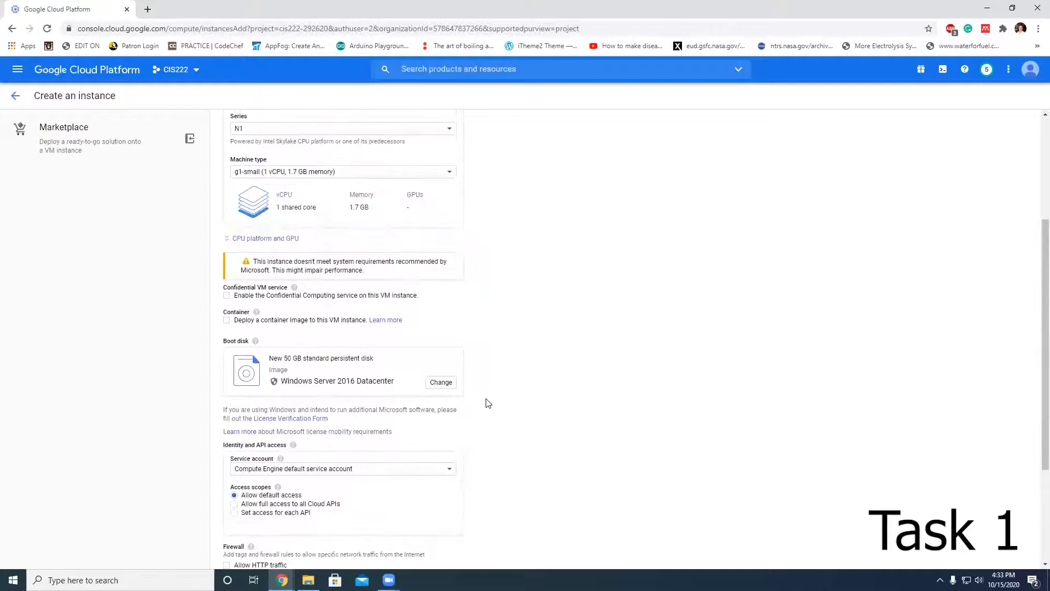
pyautogui.scroll(-3, 488, 407)
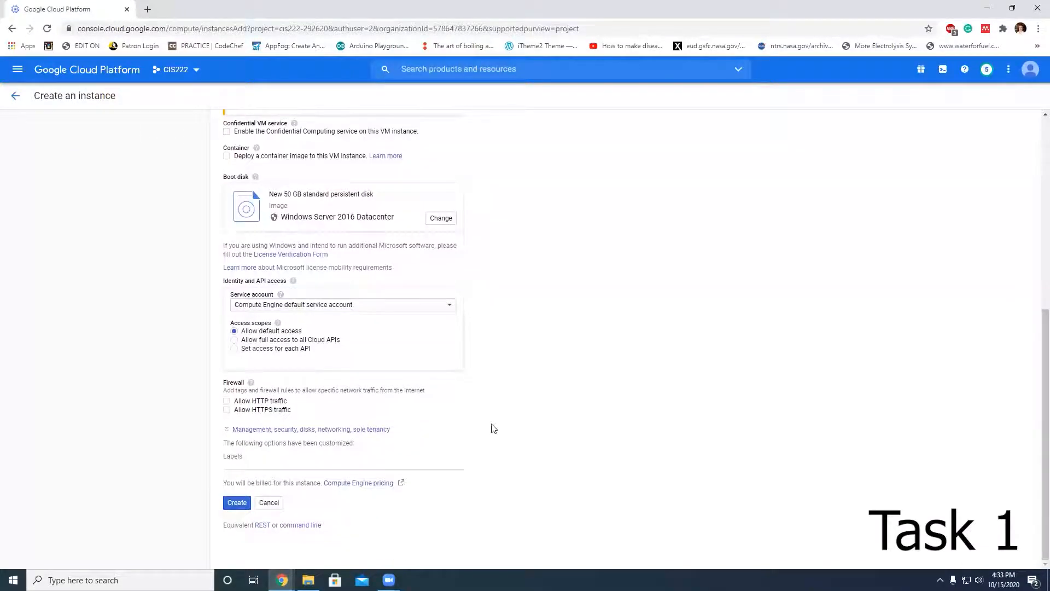
pyautogui.click(334, 431)
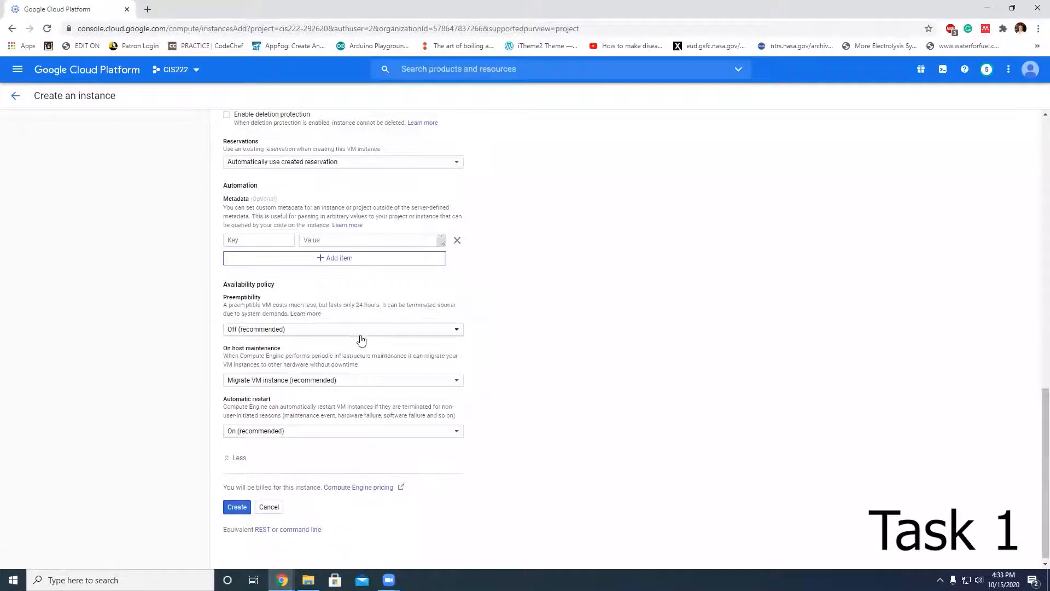
pyautogui.scroll(4, 361, 335)
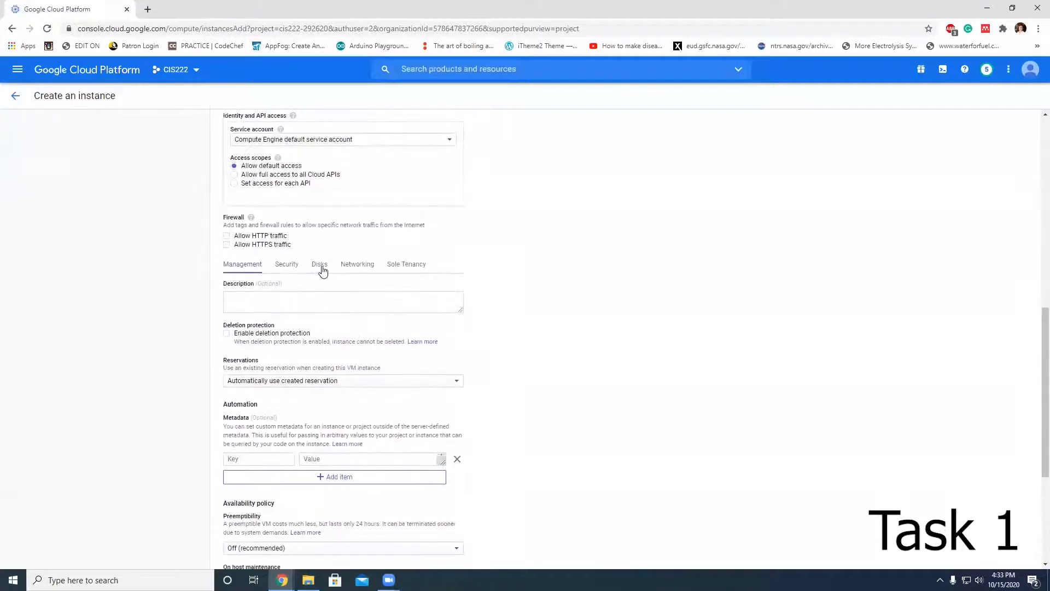
pyautogui.click(319, 267)
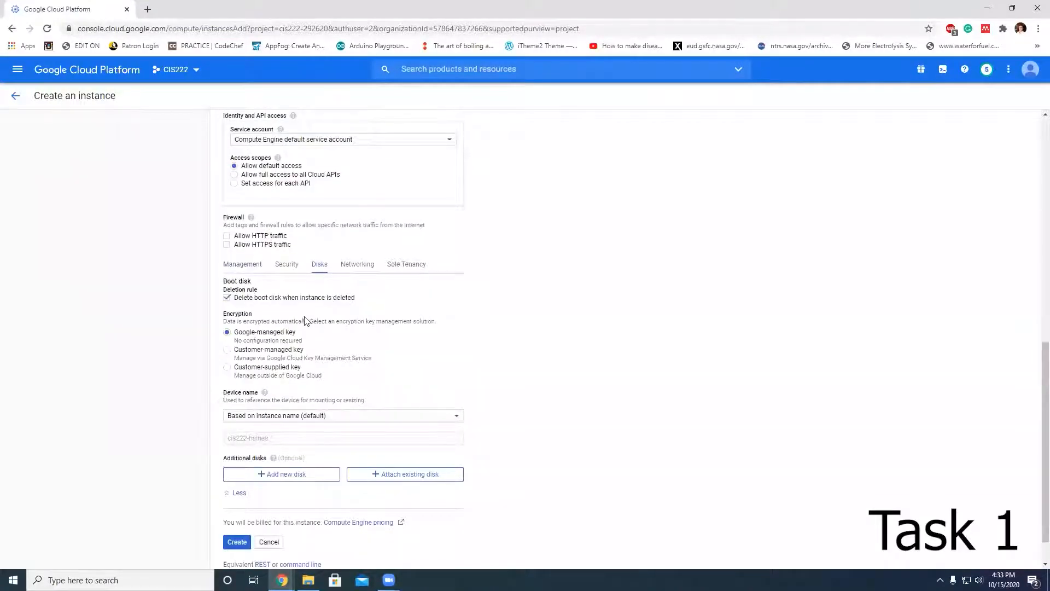
pyautogui.scroll(-1, 317, 437)
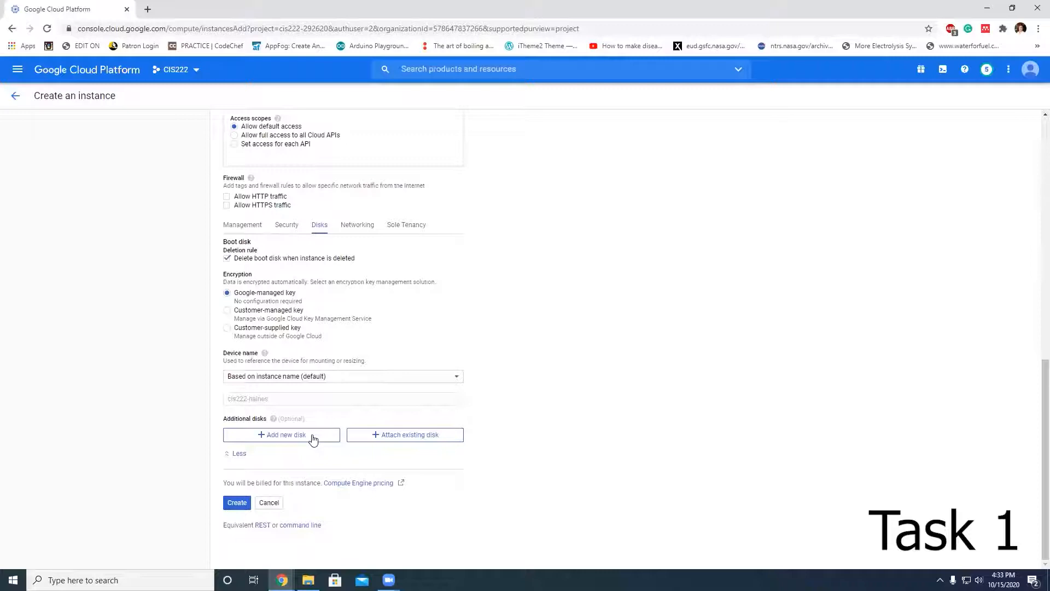
# Step: Add a new blank additional disk with a size of 10 GB and finish its configuration
pyautogui.click(313, 437)
pyautogui.scroll(-2, 351, 429)
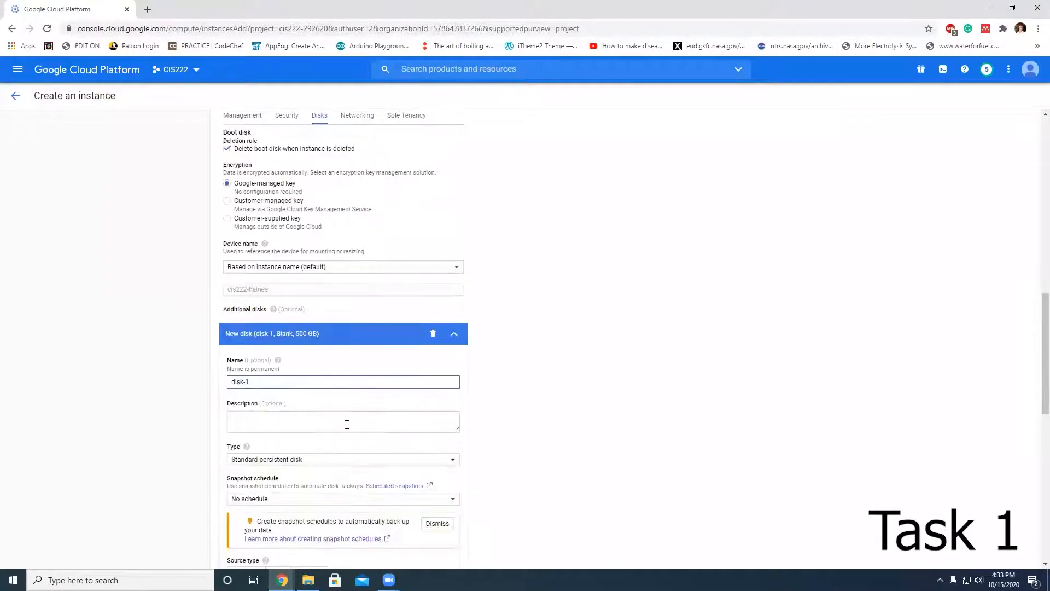
pyautogui.scroll(-4, 330, 415)
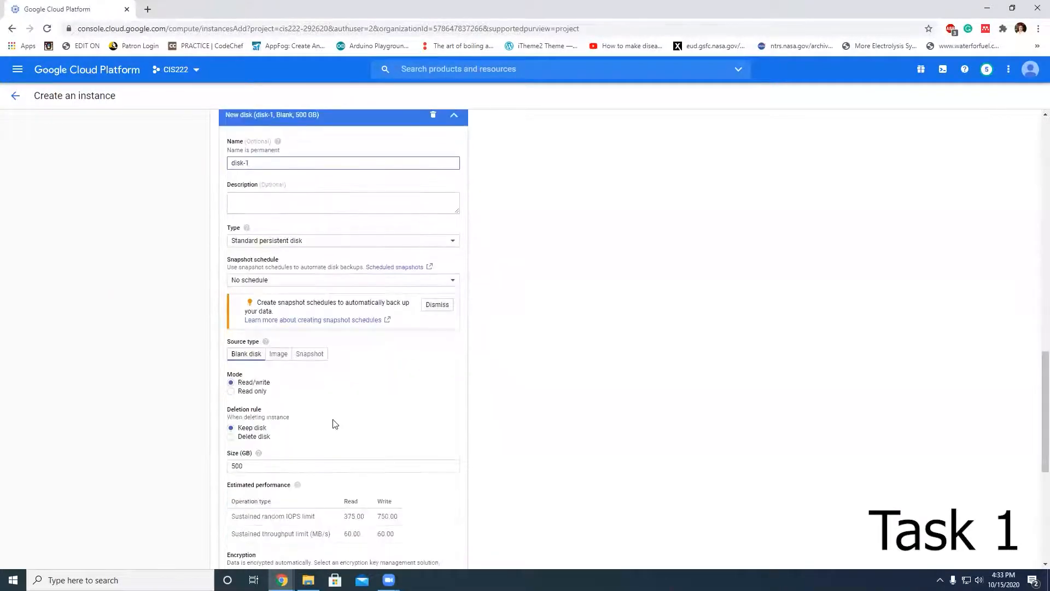
pyautogui.scroll(-5, 335, 418)
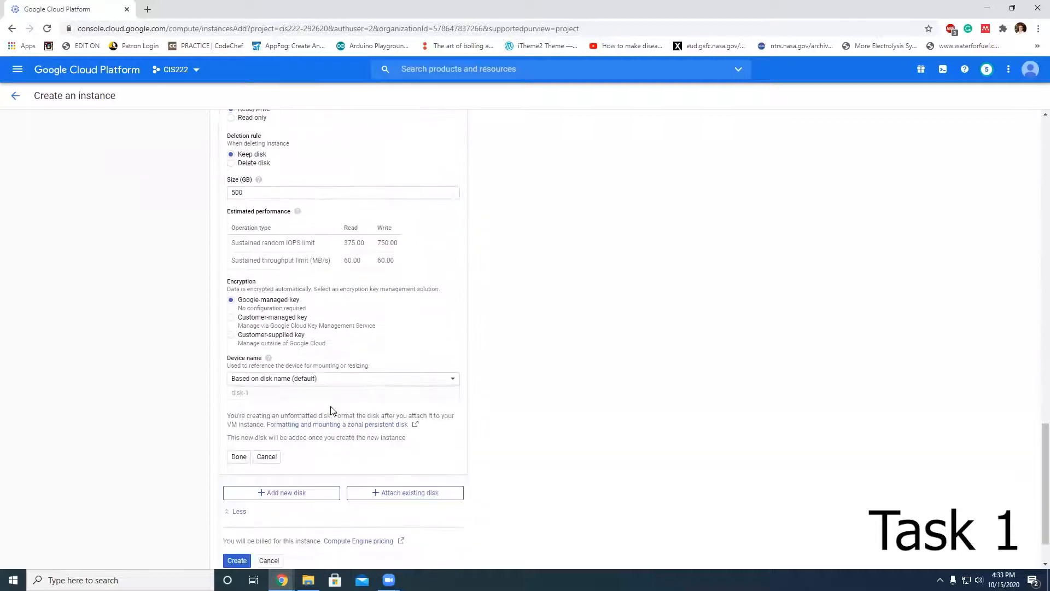
pyautogui.scroll(4, 330, 409)
pyautogui.moveTo(288, 414); pyautogui.dragTo(180, 418)
pyautogui.write('10')
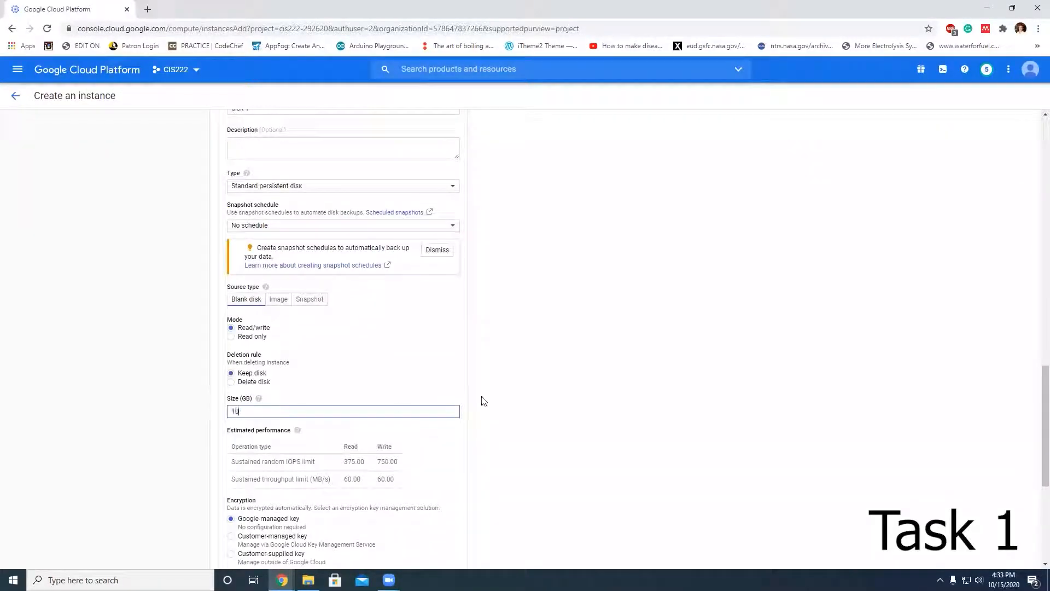
pyautogui.click(485, 438)
pyautogui.scroll(-2, 485, 438)
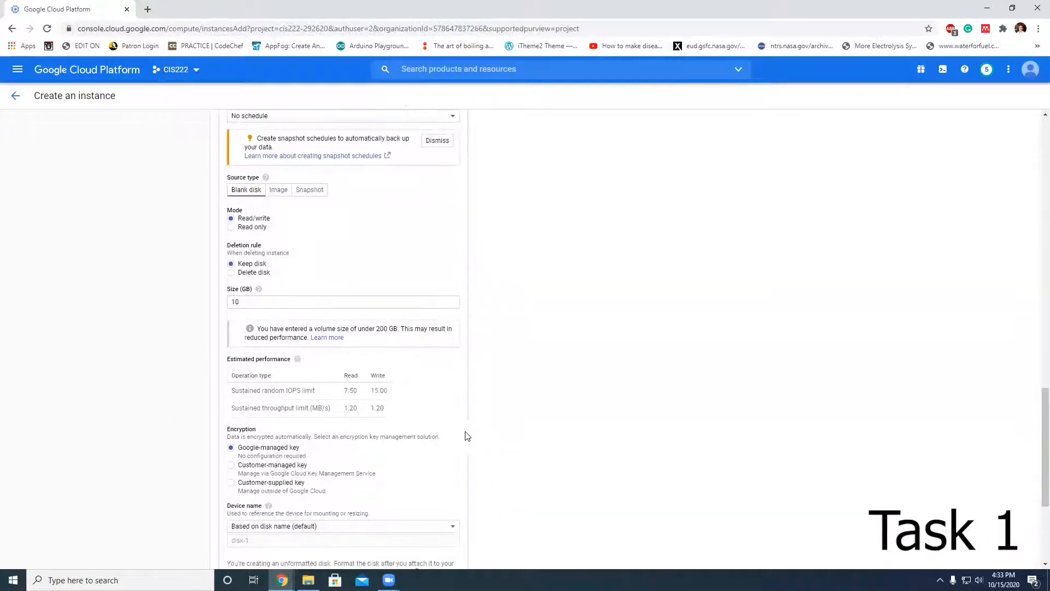
pyautogui.scroll(-1, 212, 421)
pyautogui.scroll(-1, 212, 424)
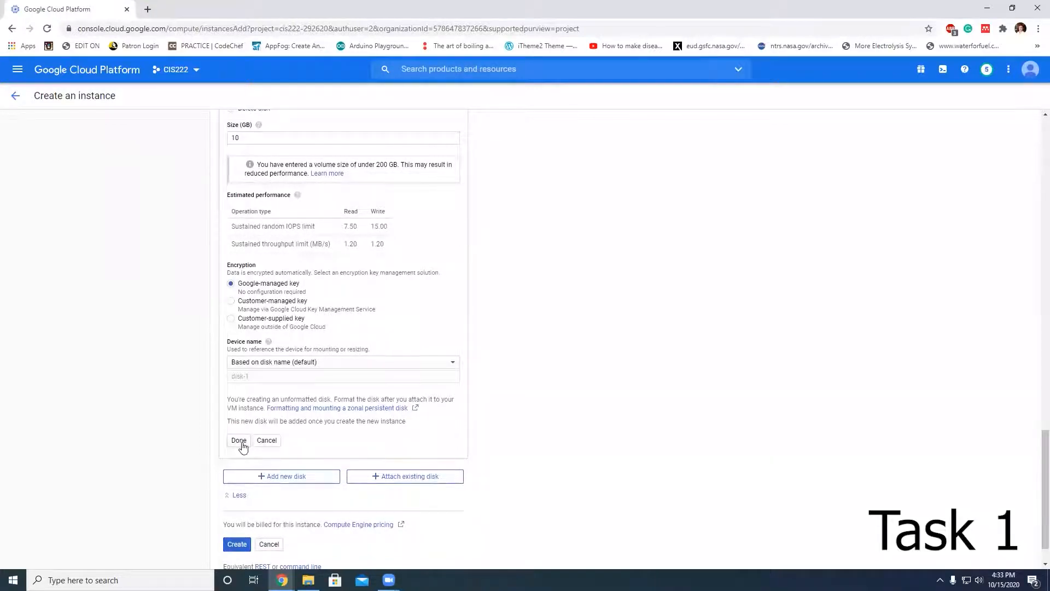
pyautogui.click(239, 440)
# Step: Add a second new blank additional disk with a size of 10 GB
pyautogui.click(264, 435)
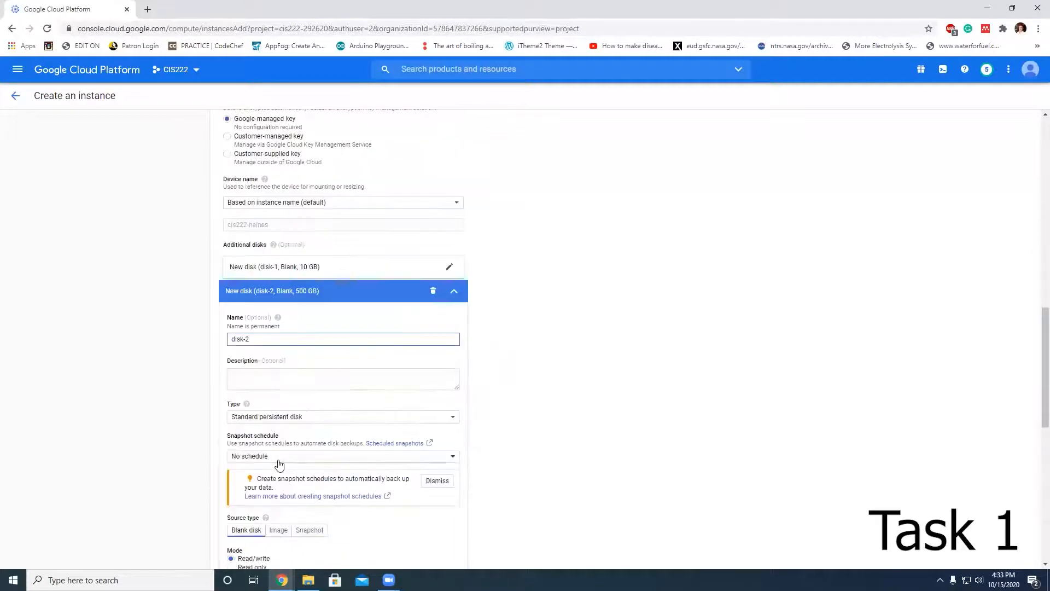
pyautogui.scroll(-6, 278, 462)
pyautogui.doubleClick(257, 313)
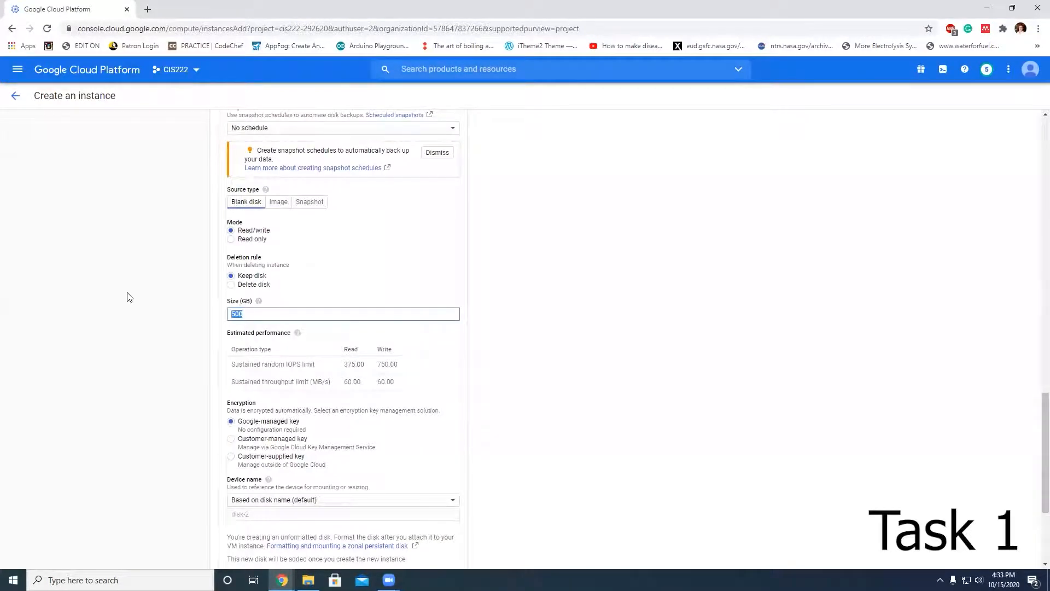
pyautogui.write('10')
pyautogui.scroll(-3, 306, 456)
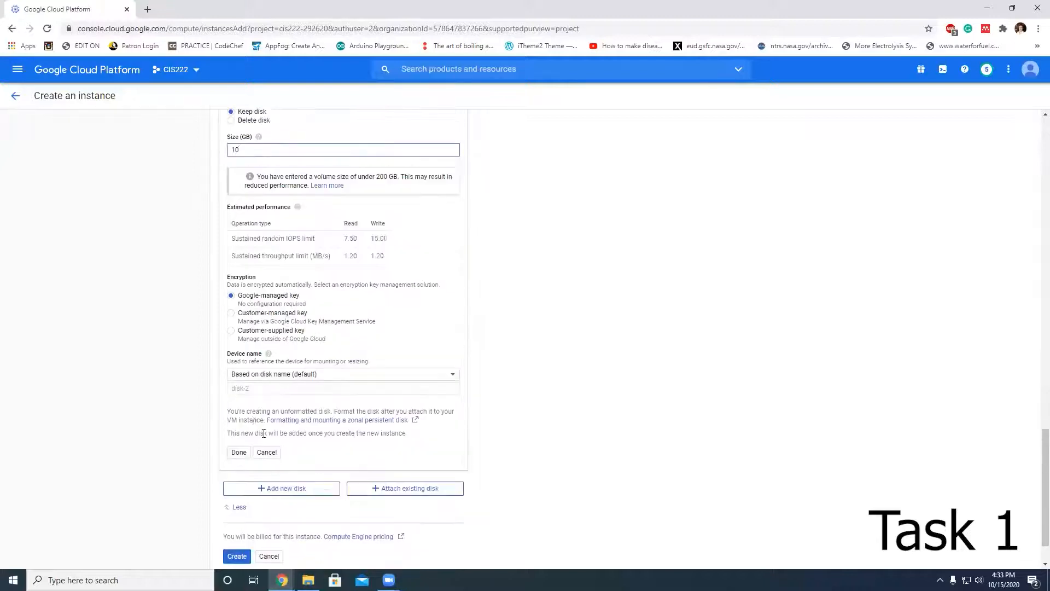
pyautogui.click(244, 453)
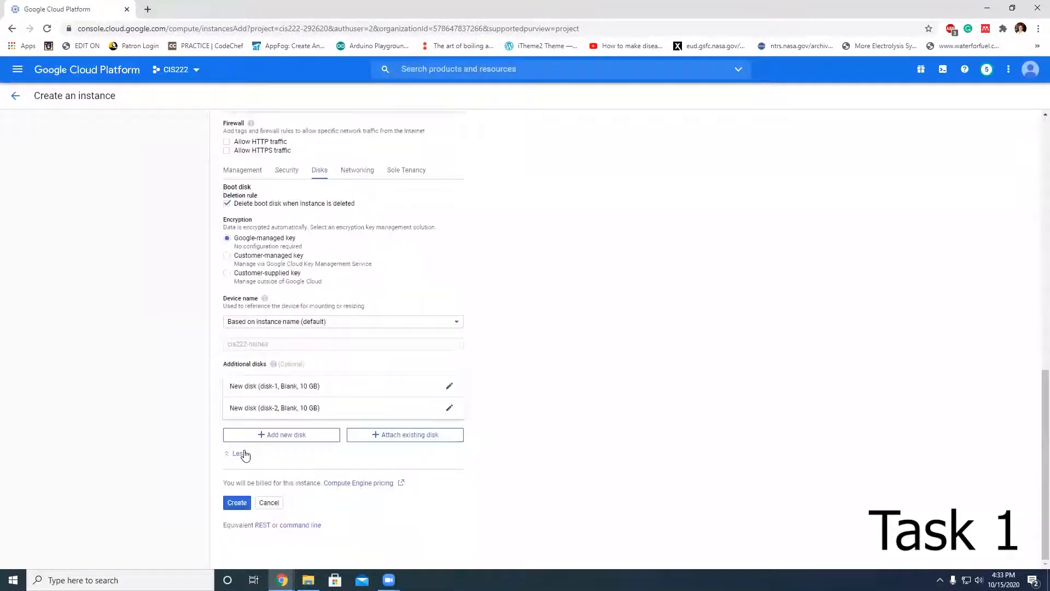
# Step: Add a third new blank additional disk with a size of 10 GB
pyautogui.click(284, 435)
pyautogui.scroll(-4, 289, 432)
pyautogui.click(282, 423)
pyautogui.press('BackSpace')
pyautogui.press('BackSpace')
pyautogui.press('BackSpace')
pyautogui.write('10')
pyautogui.scroll(-5, 207, 437)
pyautogui.click(241, 403)
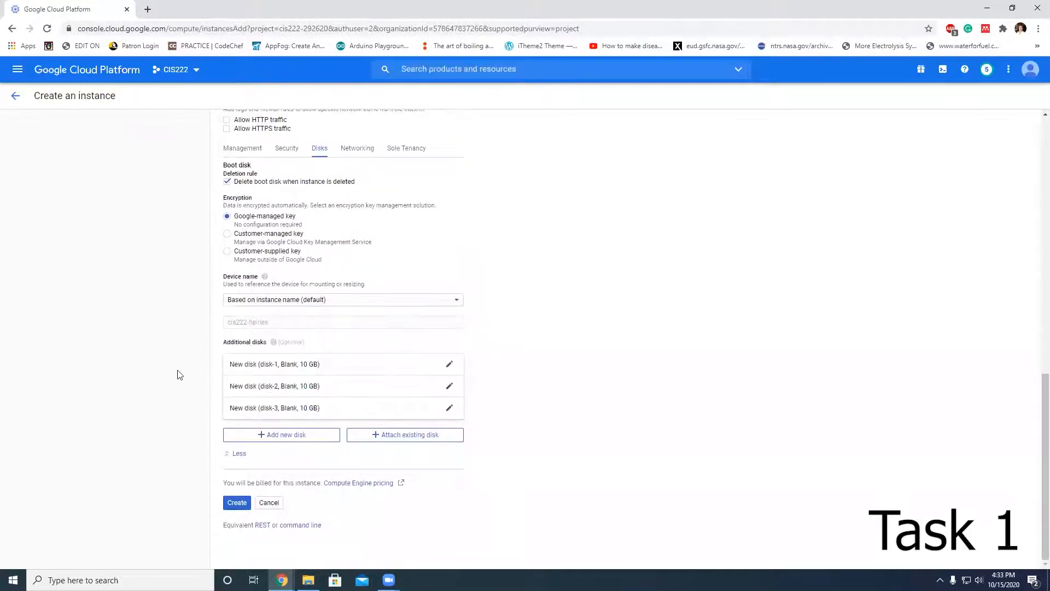
# Step: Review the instance configuration and create the VM instance
pyautogui.scroll(4, 180, 374)
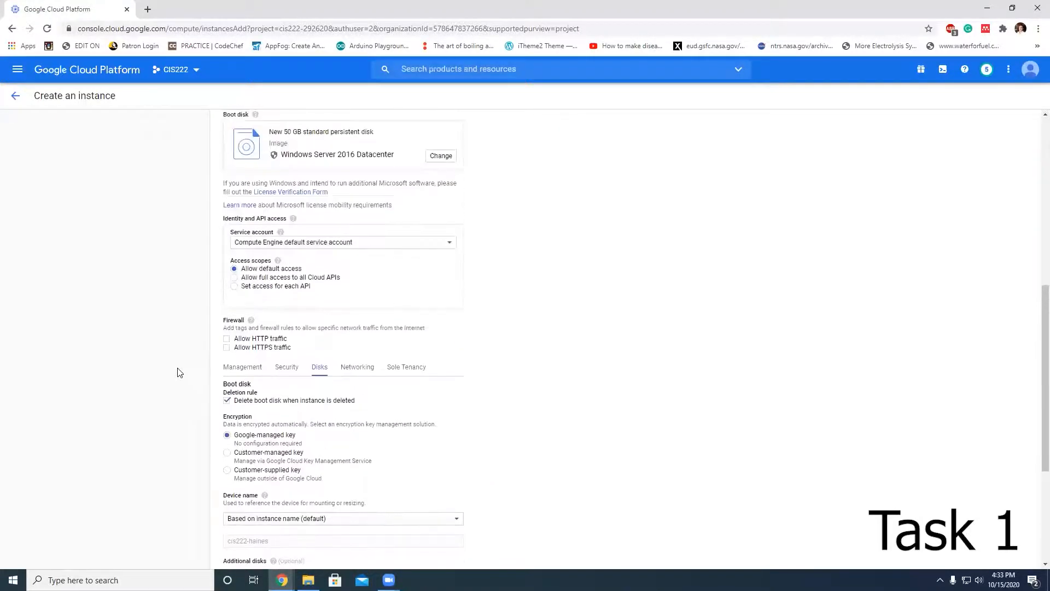
pyautogui.scroll(-4, 180, 372)
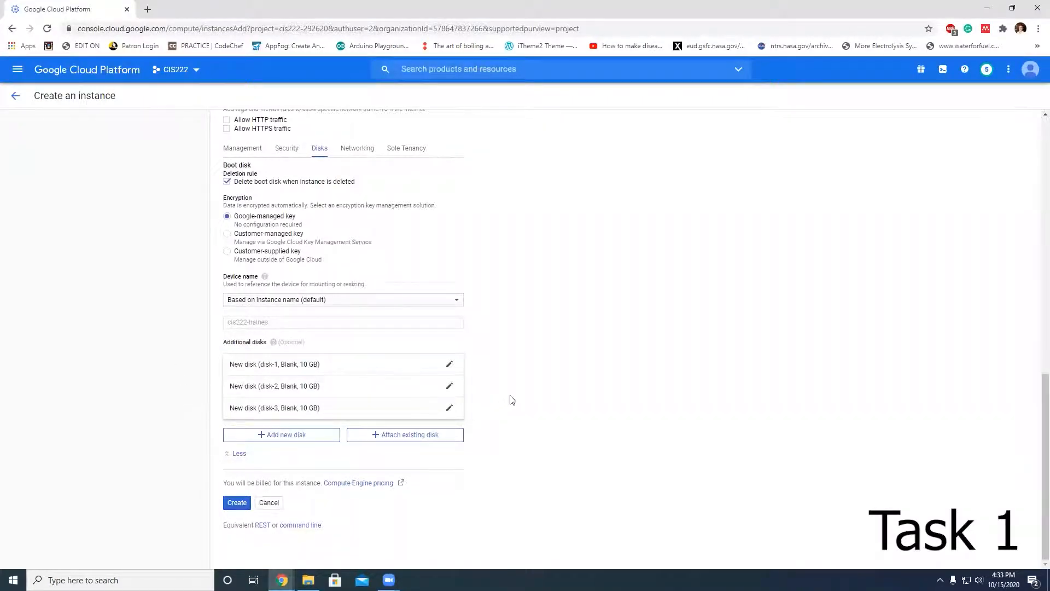
pyautogui.scroll(7, 506, 410)
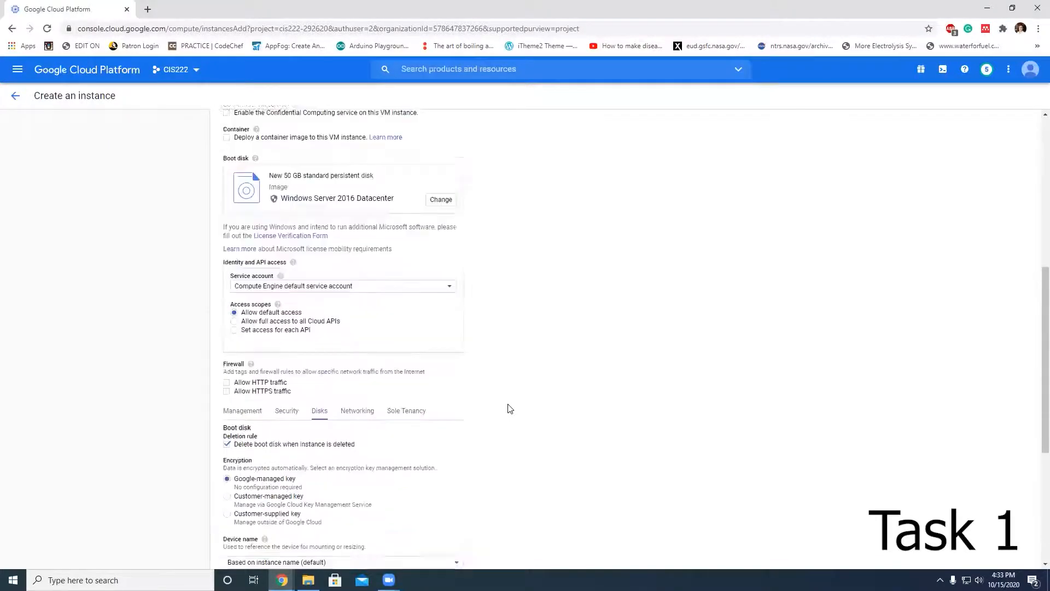
pyautogui.scroll(3, 510, 409)
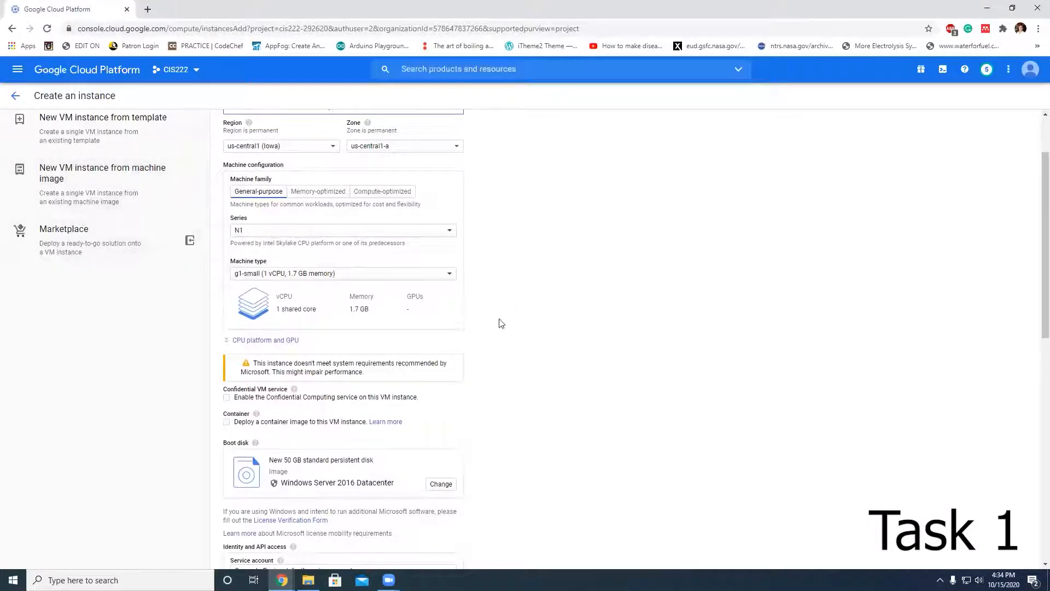
pyautogui.scroll(-2, 493, 333)
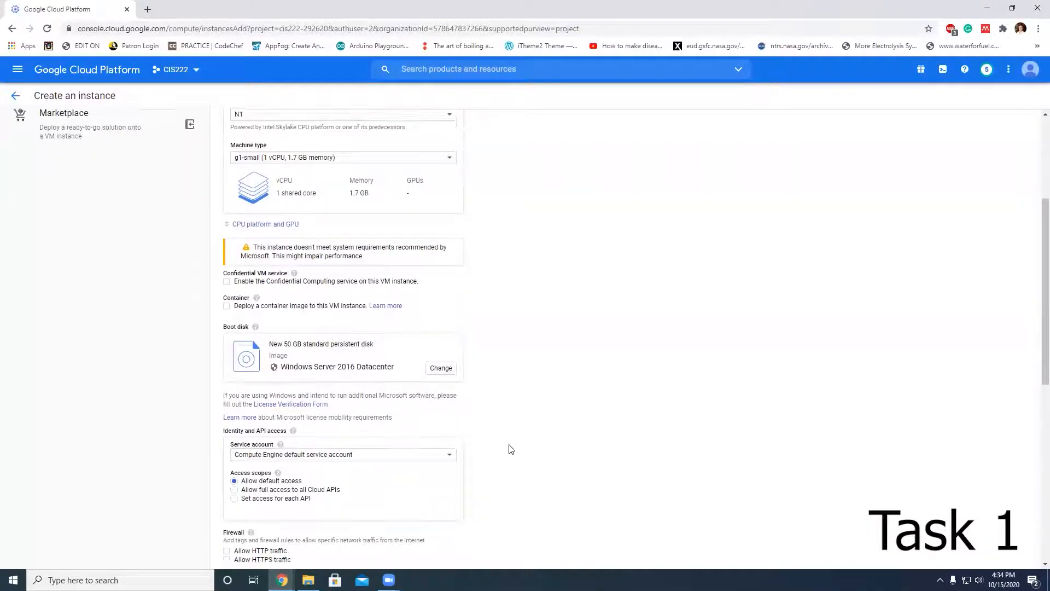
pyautogui.scroll(-7, 510, 440)
pyautogui.scroll(-1, 508, 440)
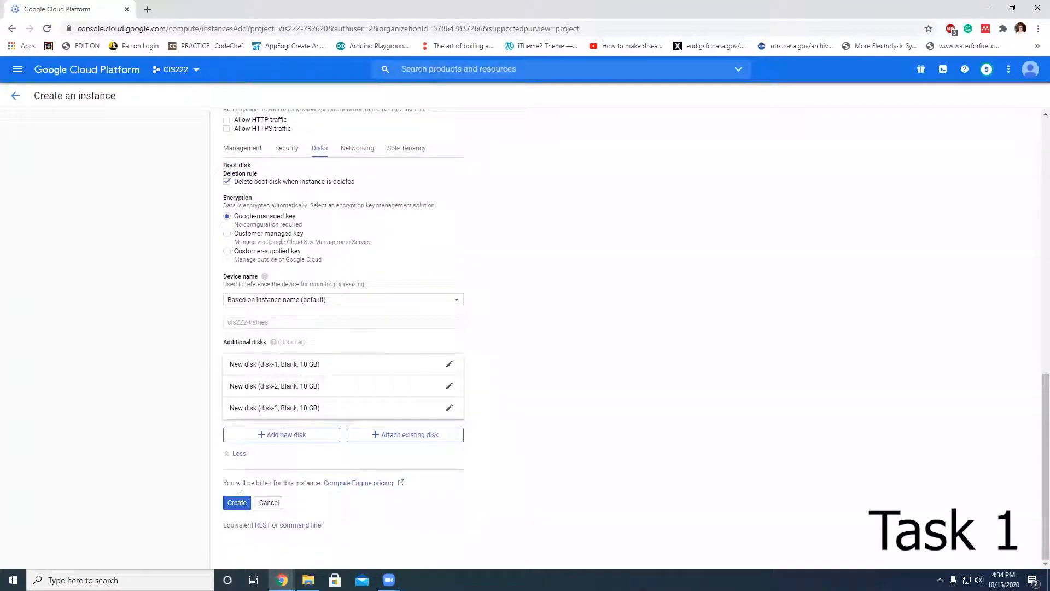
pyautogui.click(238, 502)
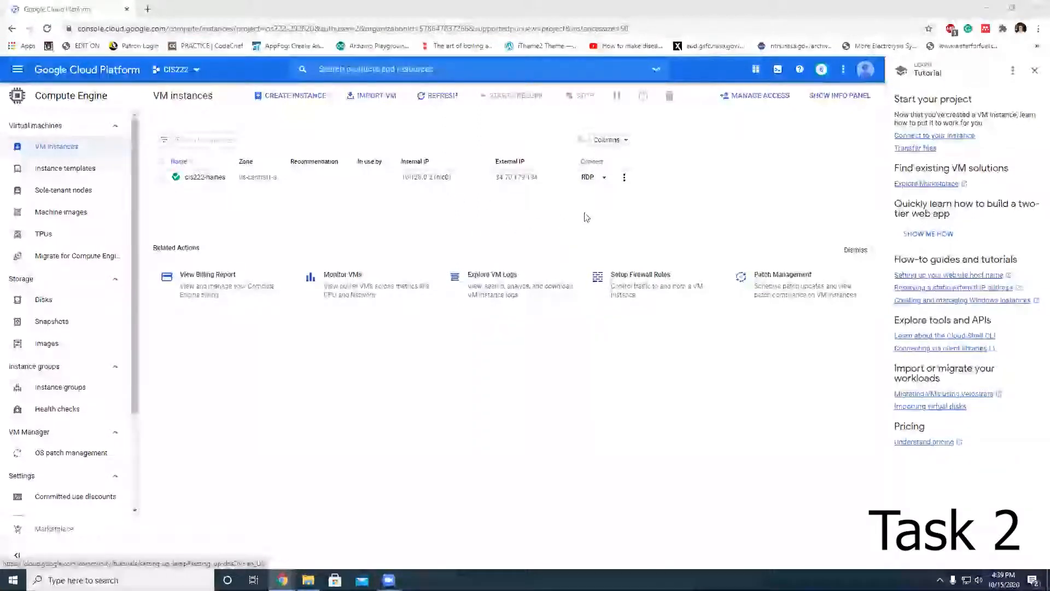
# Step: Set a new Windows password for the instance's user account and copy the generated password
pyautogui.click(604, 178)
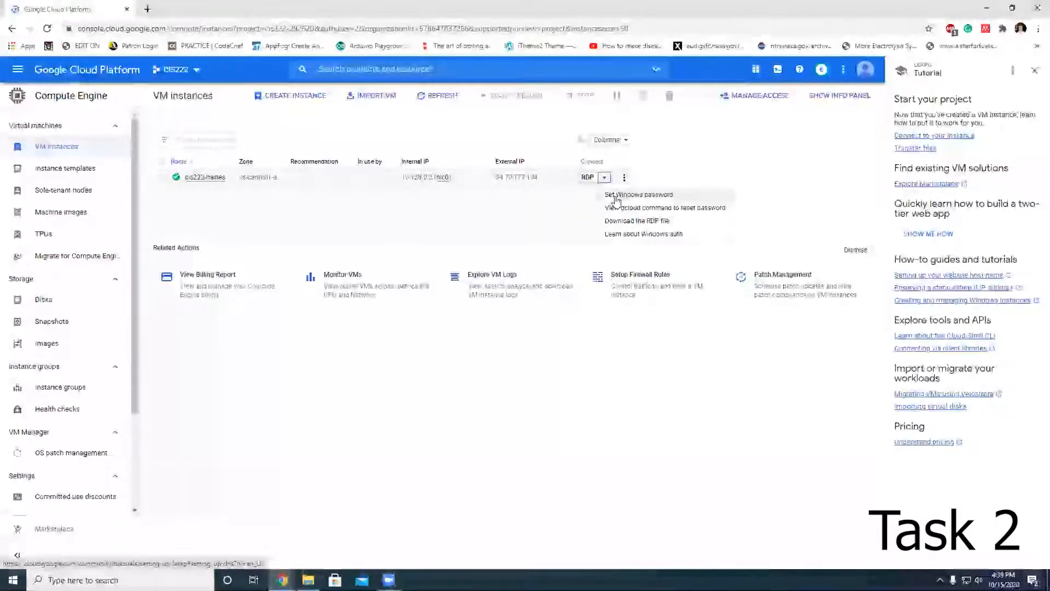
pyautogui.click(614, 196)
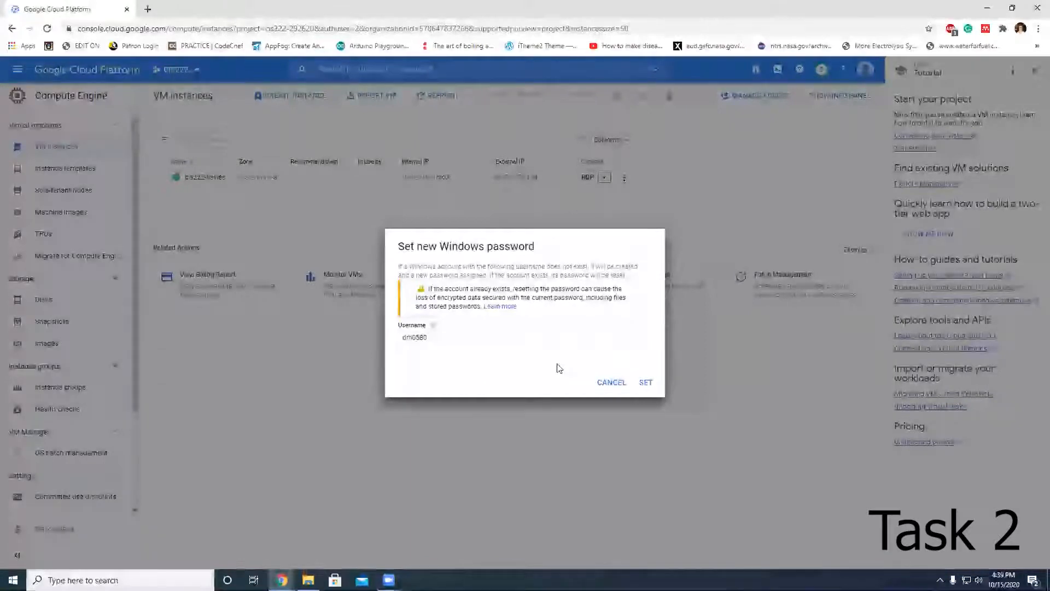
pyautogui.click(645, 382)
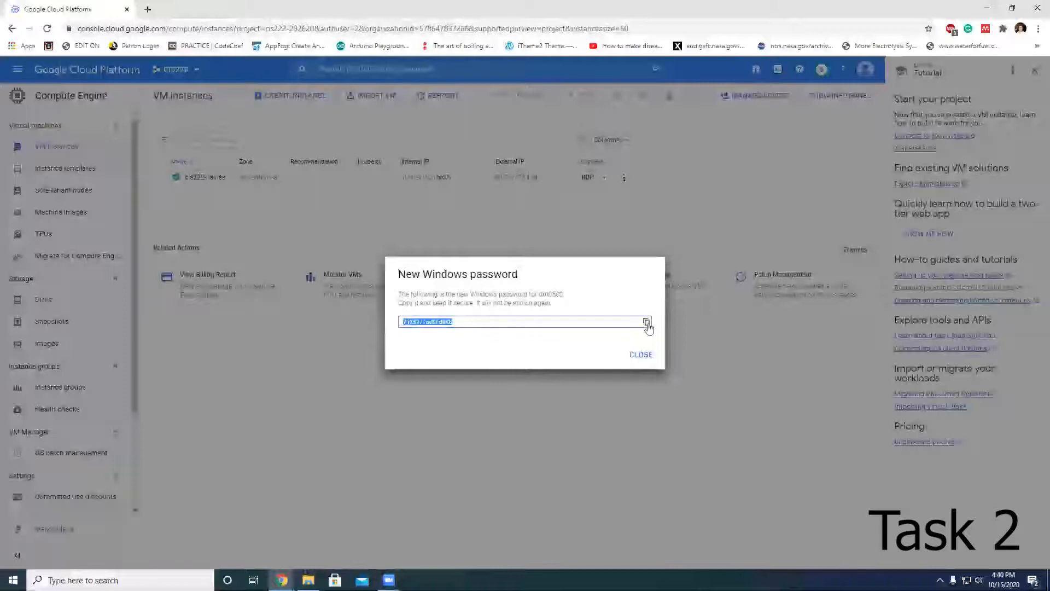
pyautogui.click(645, 361)
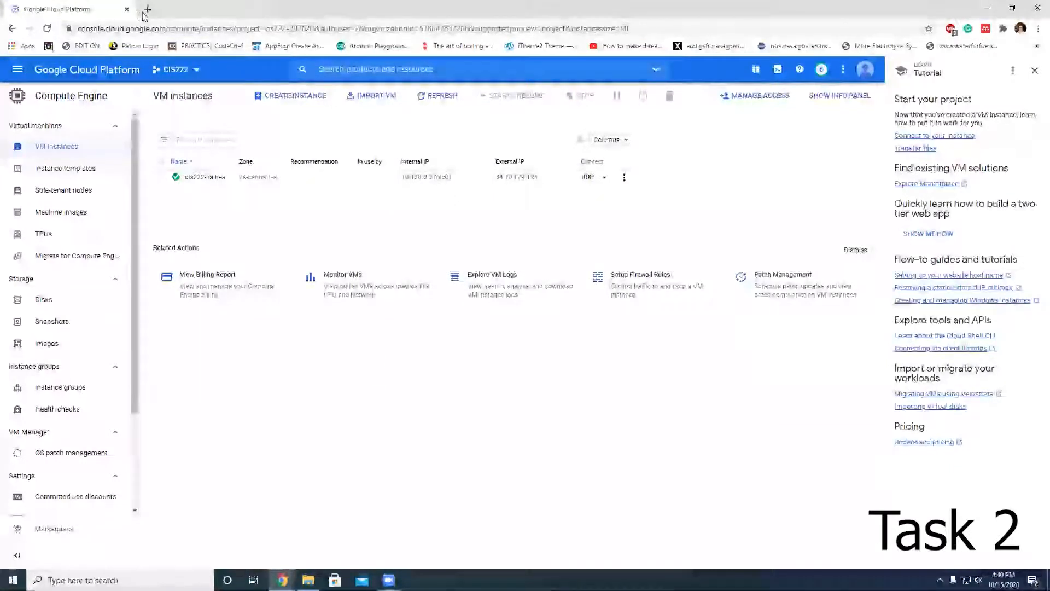
# Step: Stash the copied password in the browser address bar and launch Remote Desktop Connection from the Windows search
pyautogui.click(165, 27)
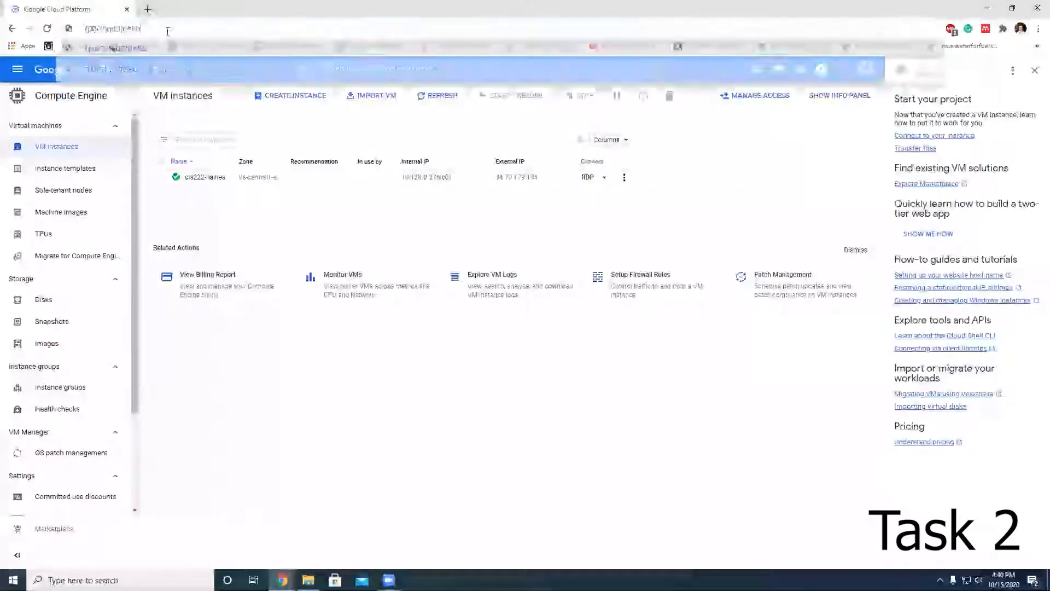
pyautogui.click(330, 351)
pyautogui.click(12, 580)
pyautogui.write('remote')
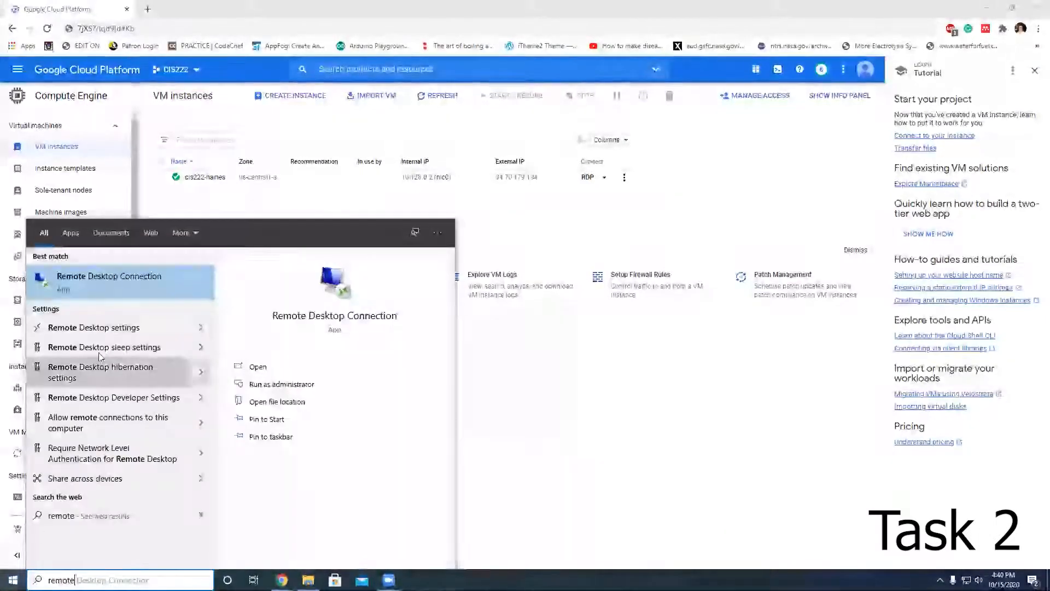
pyautogui.click(117, 282)
# Step: Copy the instance's external IP address and connect to it in Remote Desktop Connection
pyautogui.moveTo(501, 116); pyautogui.dragTo(442, 222)
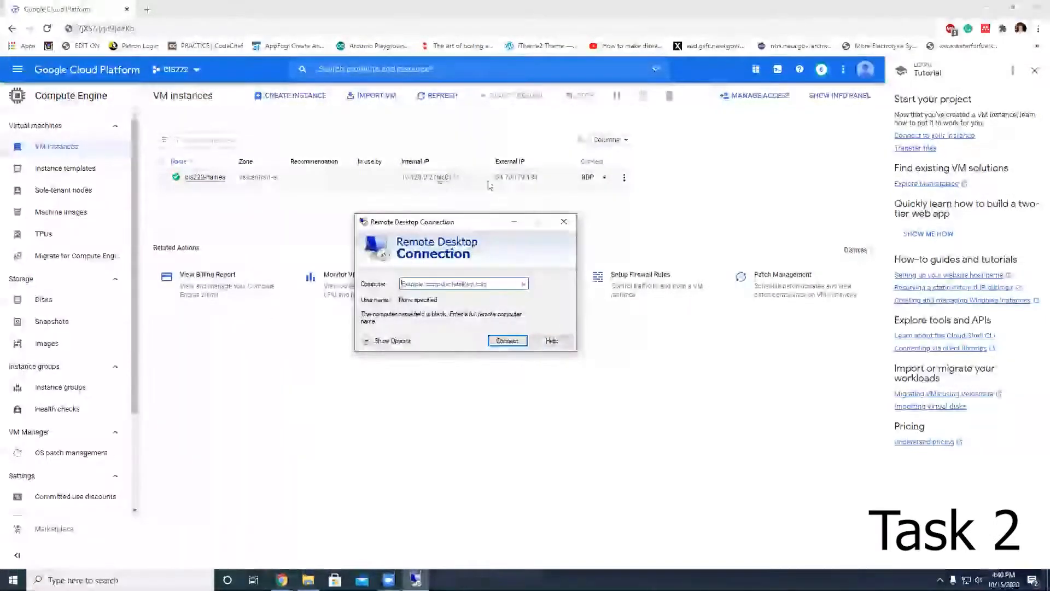
pyautogui.click(546, 178)
pyautogui.hotkey('ctrl', 'v')
pyautogui.click(504, 340)
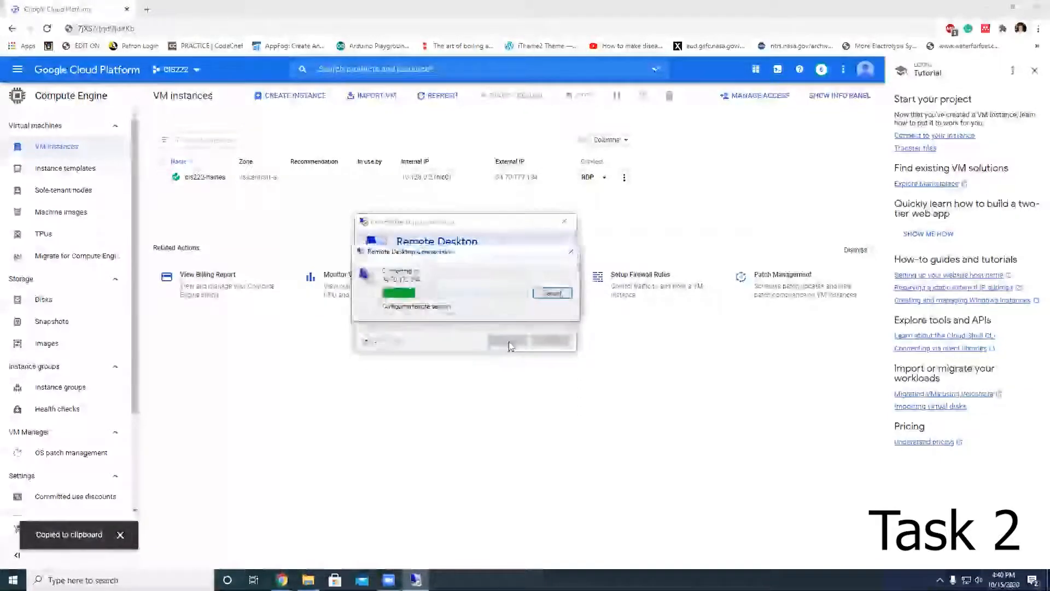
# Step: Enter the Windows username and paste the account password as credentials, then accept the certificate warning to connect
pyautogui.write('drh0568')
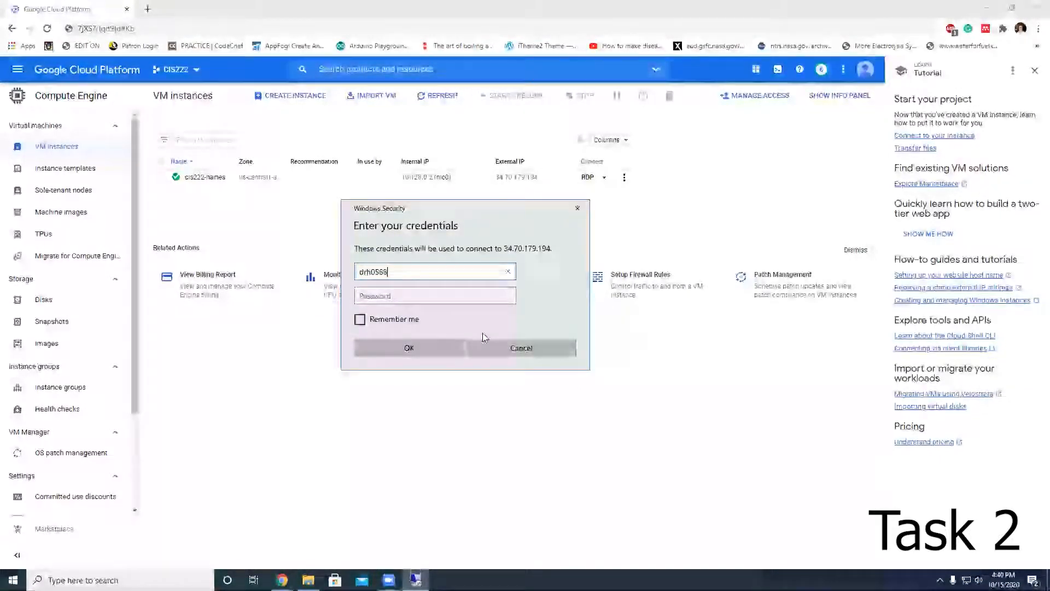
pyautogui.press('Tab')
pyautogui.click(121, 27)
pyautogui.hotkey('ctrl', 'x')
pyautogui.click(415, 579)
pyautogui.click(417, 299)
pyautogui.hotkey('ctrl', 'v')
pyautogui.click(405, 348)
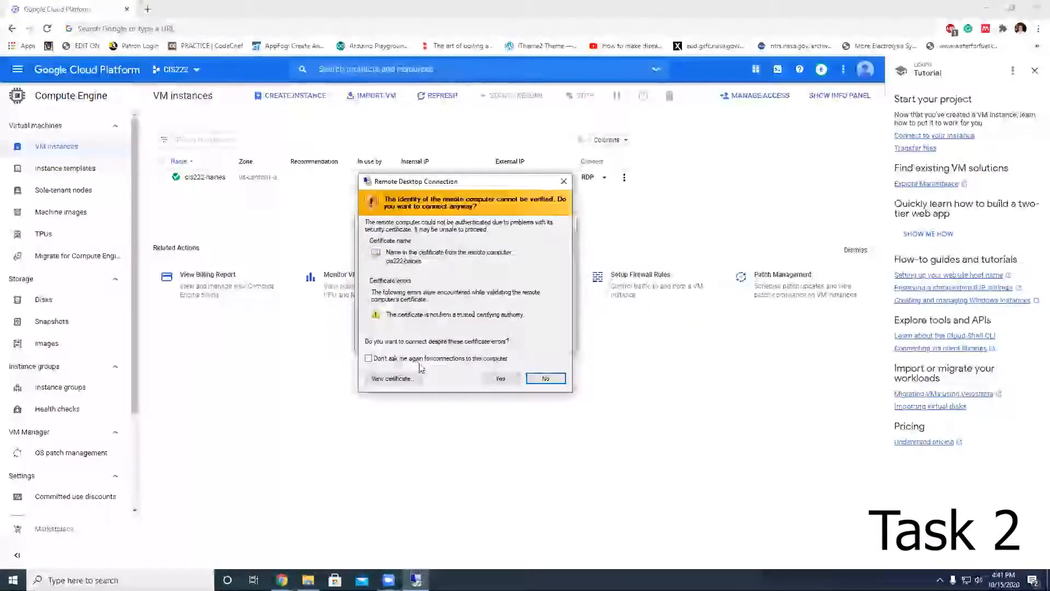
pyautogui.click(501, 378)
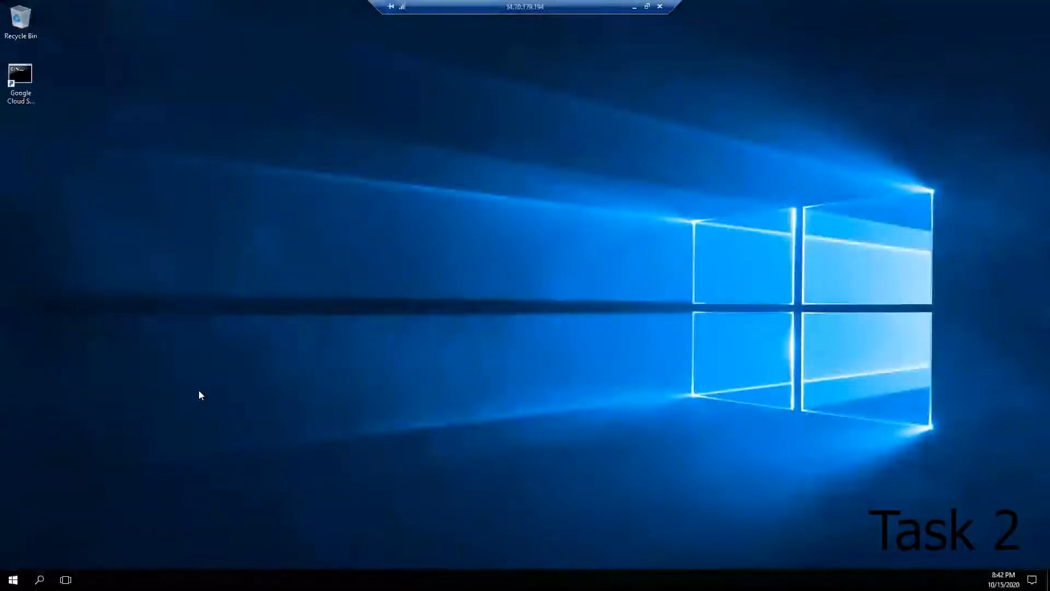
# Step: Open Computer Management from the Start button's quick-access menu and decline network discovery for the PC
pyautogui.rightClick(13, 578)
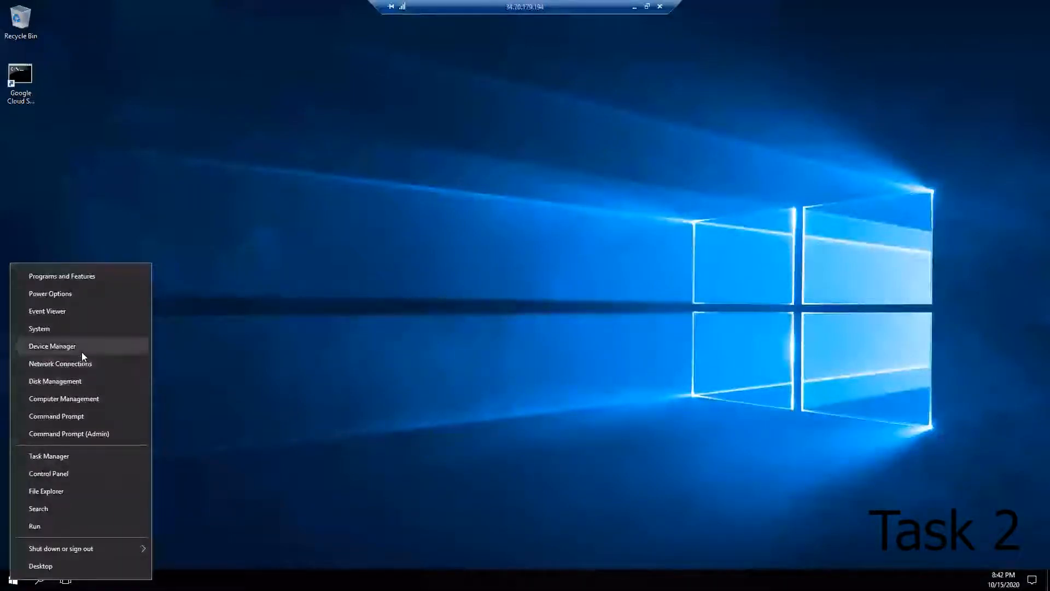
pyautogui.click(96, 398)
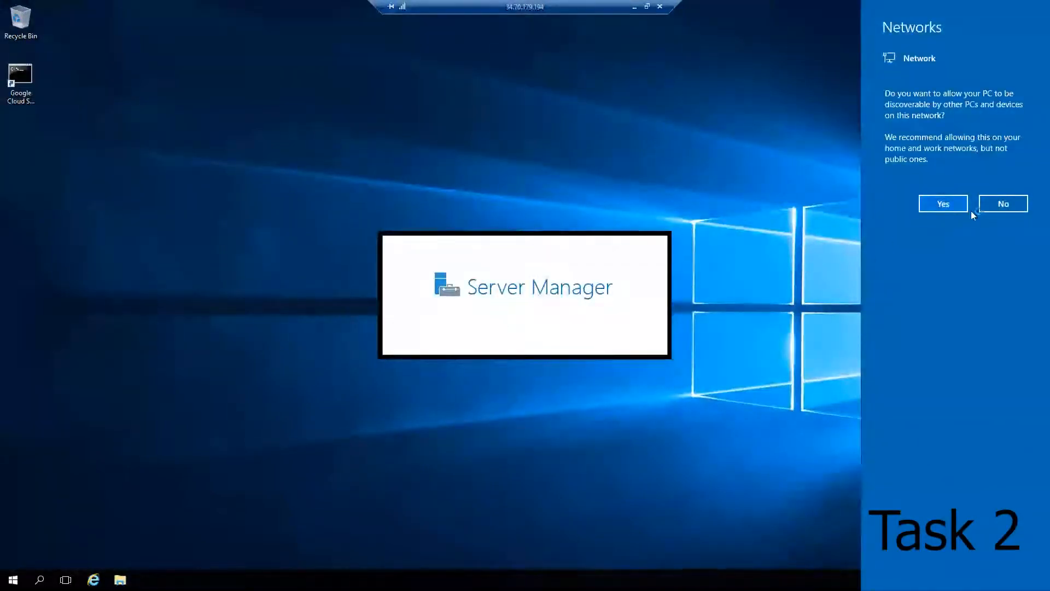
pyautogui.click(1008, 203)
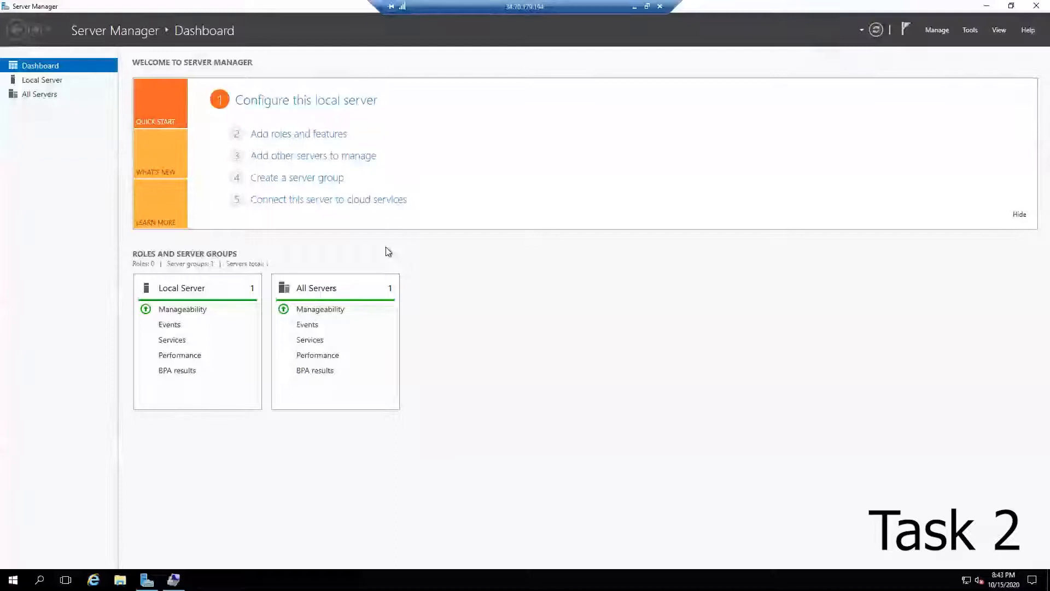
# Step: Open Computer Management from Server Manager's administrative tools
pyautogui.click(938, 31)
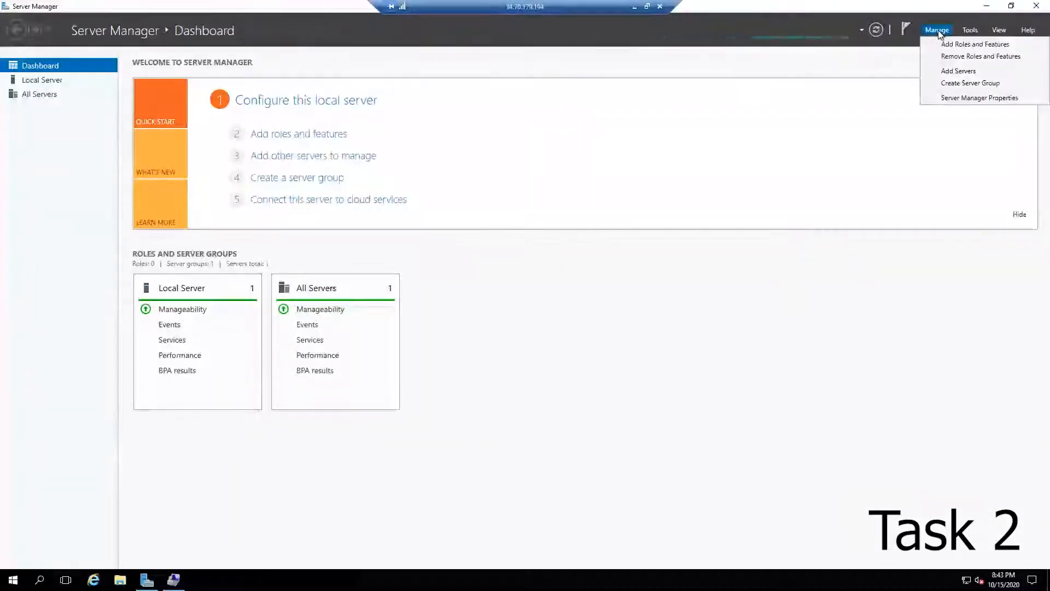
pyautogui.click(971, 31)
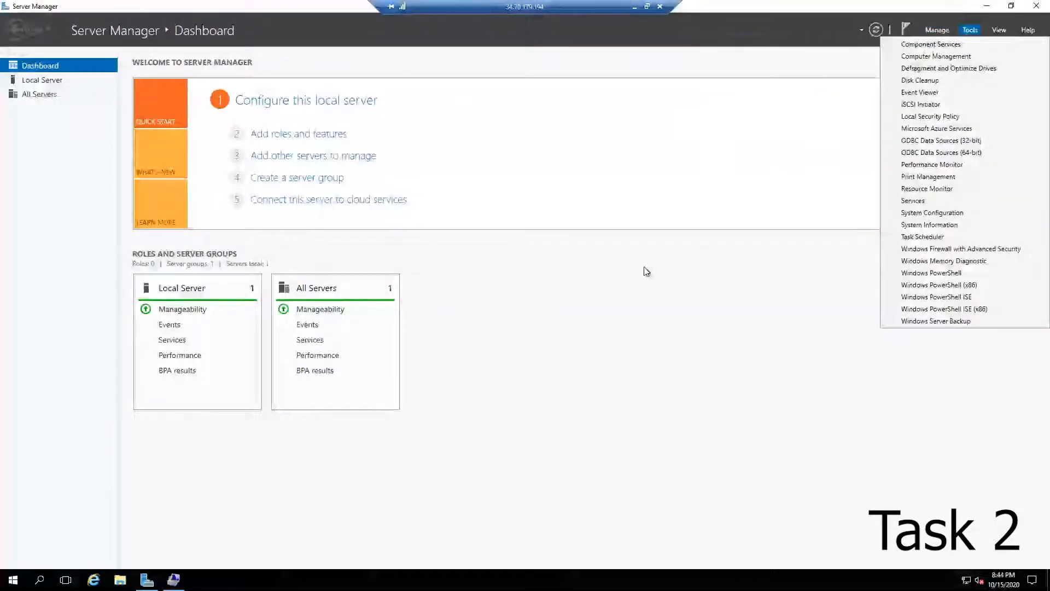
pyautogui.click(949, 56)
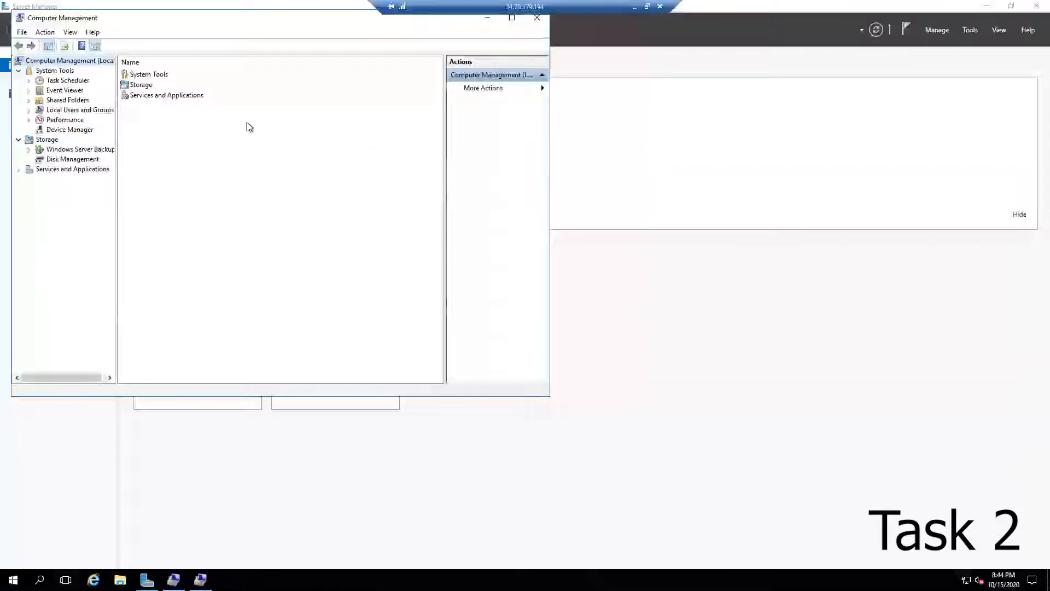
# Step: Open the local Users list and choose to reset the password of the signed-in user account, proceeding past the warning
pyautogui.click(90, 110)
pyautogui.doubleClick(136, 75)
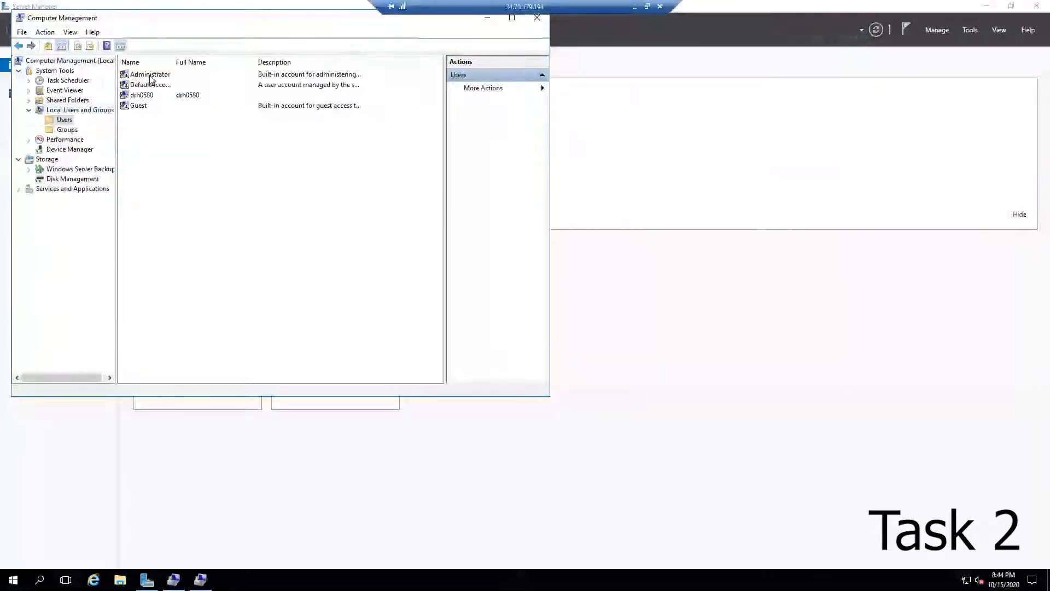
pyautogui.click(149, 98)
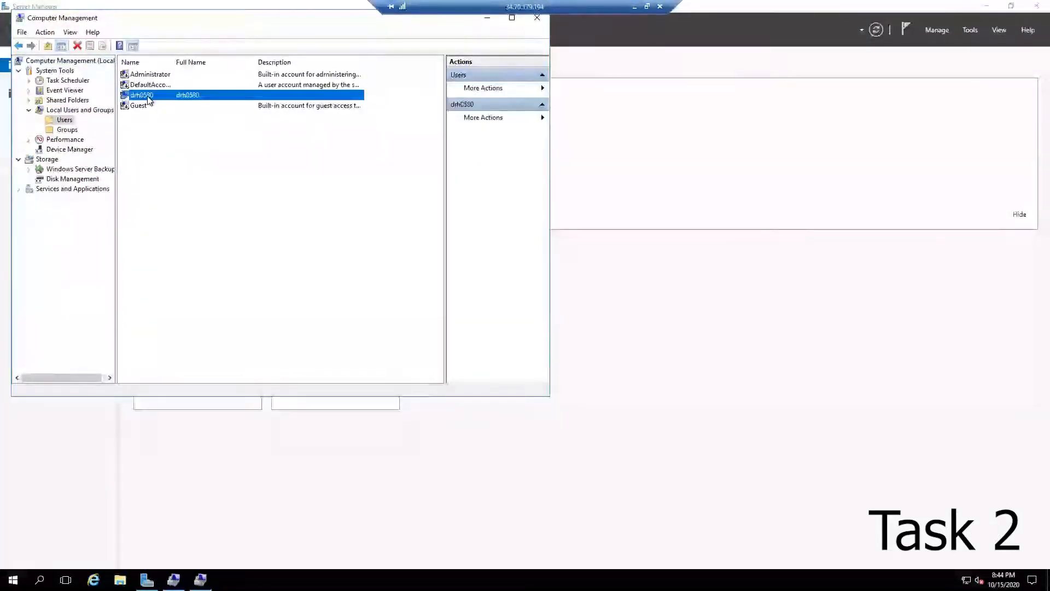
pyautogui.rightClick(148, 98)
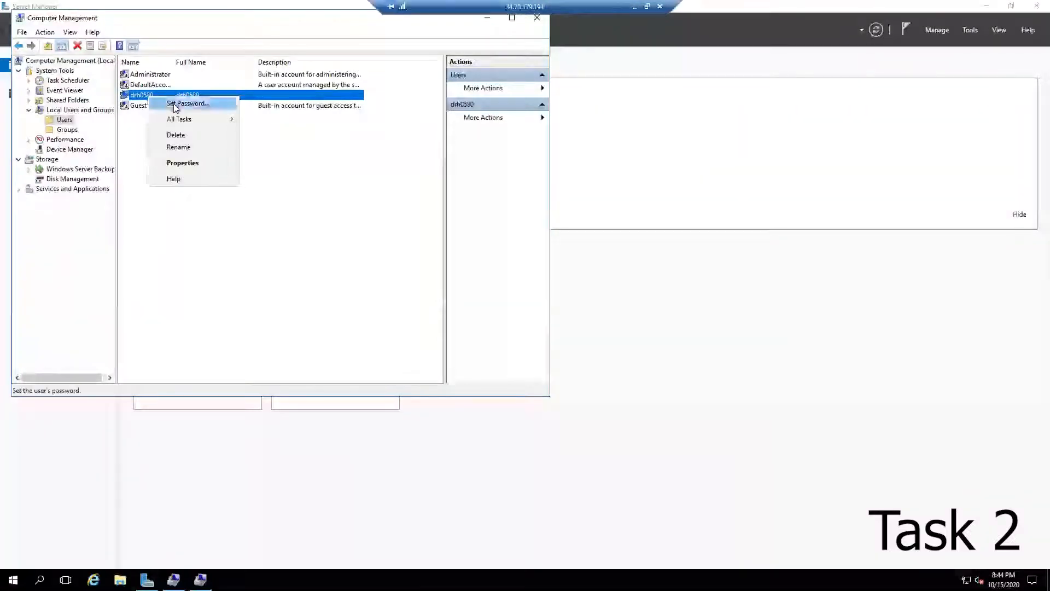
pyautogui.click(173, 103)
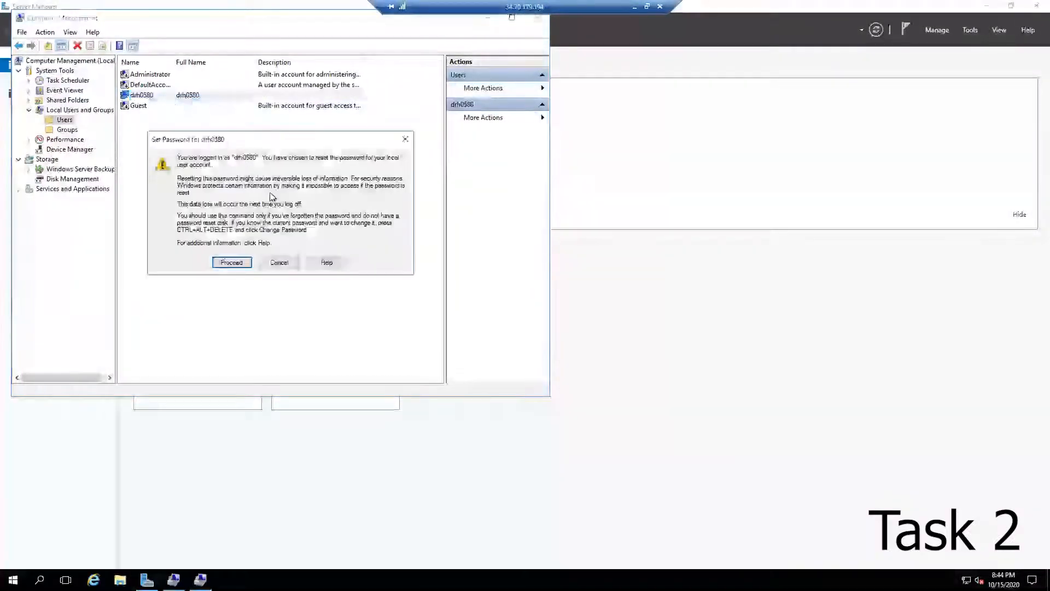
pyautogui.click(232, 262)
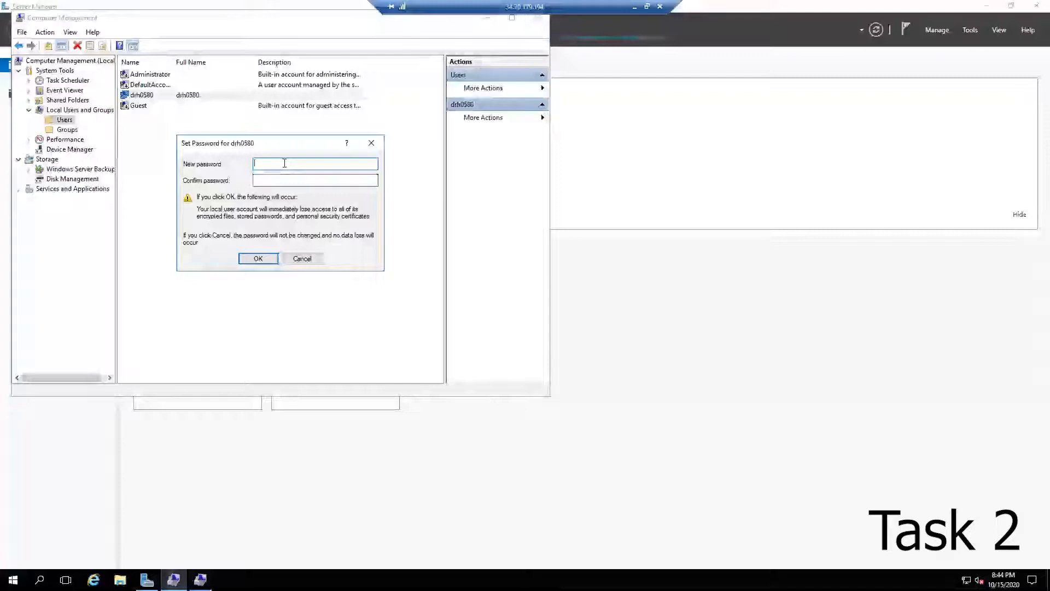
# Step: Enter and confirm a new password for the user account
pyautogui.write('**************')
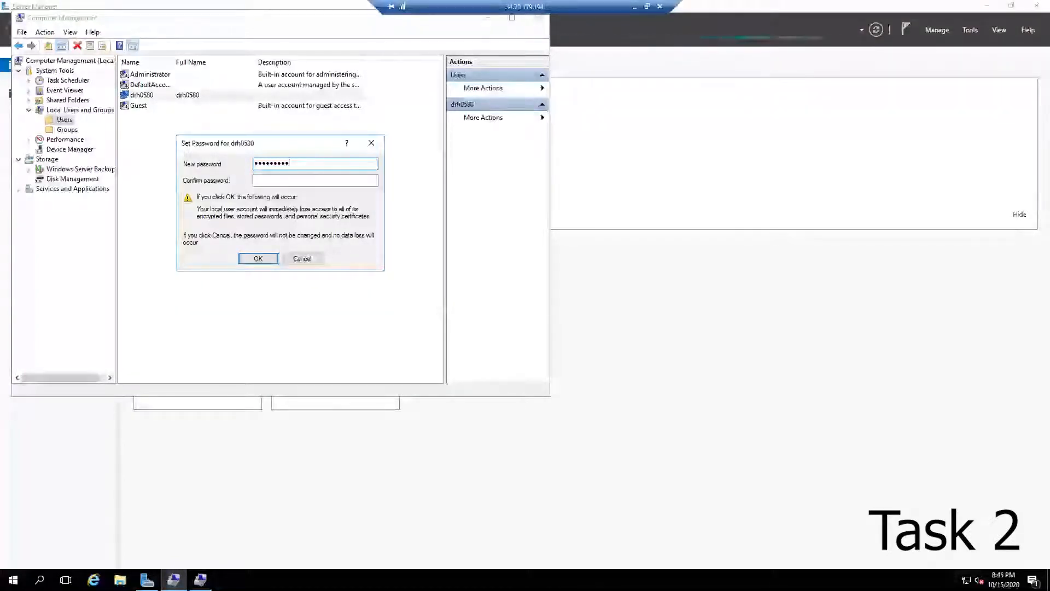
pyautogui.write('*')
pyautogui.press('Tab')
pyautogui.write('***************')
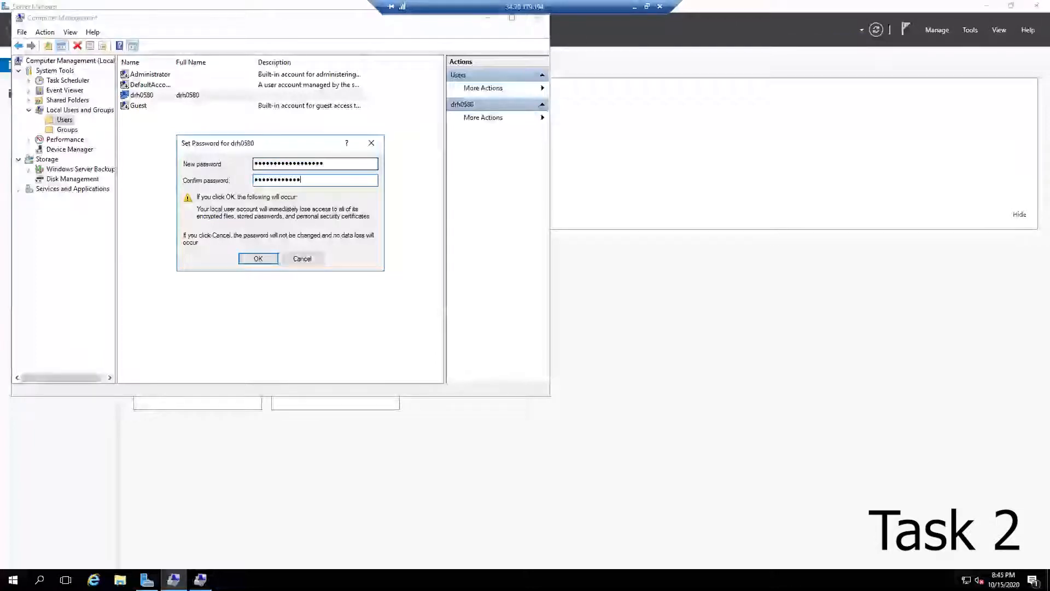
pyautogui.click(258, 257)
pyautogui.click(321, 238)
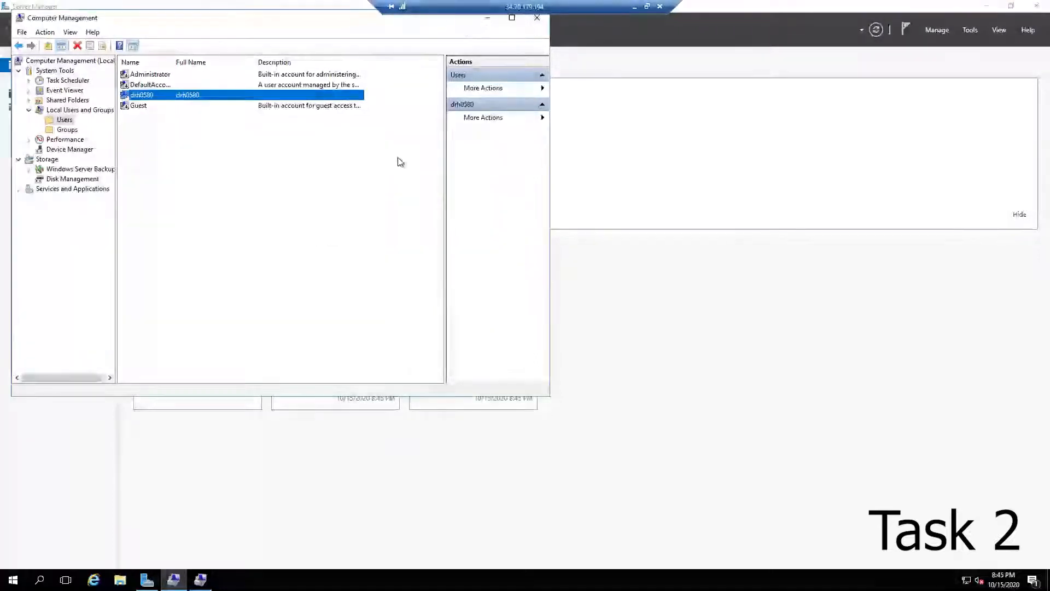
# Step: Close Computer Management and Server Manager
pyautogui.click(537, 19)
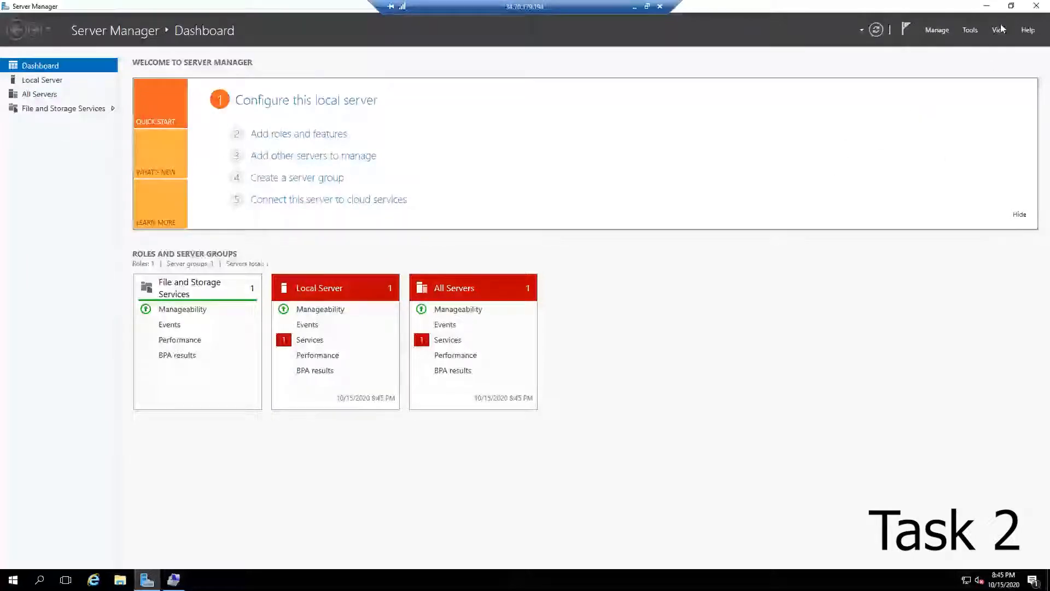
pyautogui.click(1032, 7)
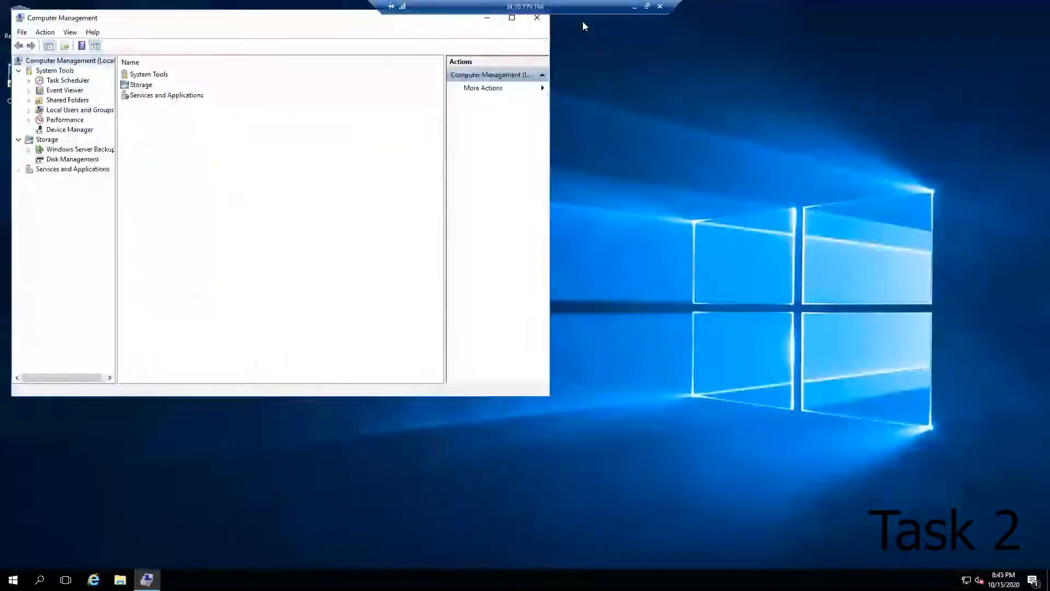
pyautogui.click(537, 20)
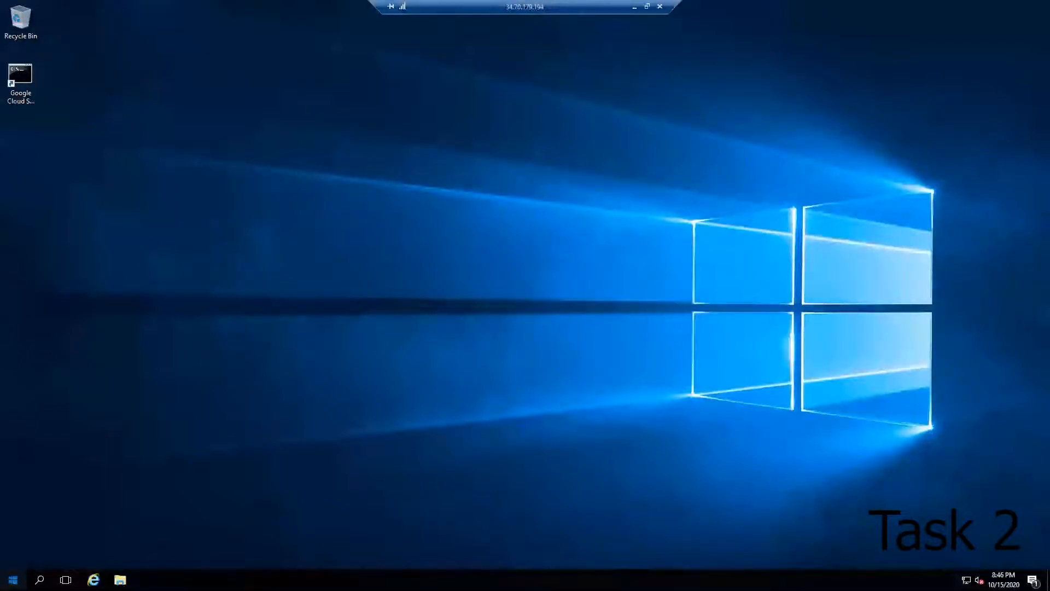
# Step: Shut down the server from the Start menu, giving Other (Planned) as the reason
pyautogui.click(13, 579)
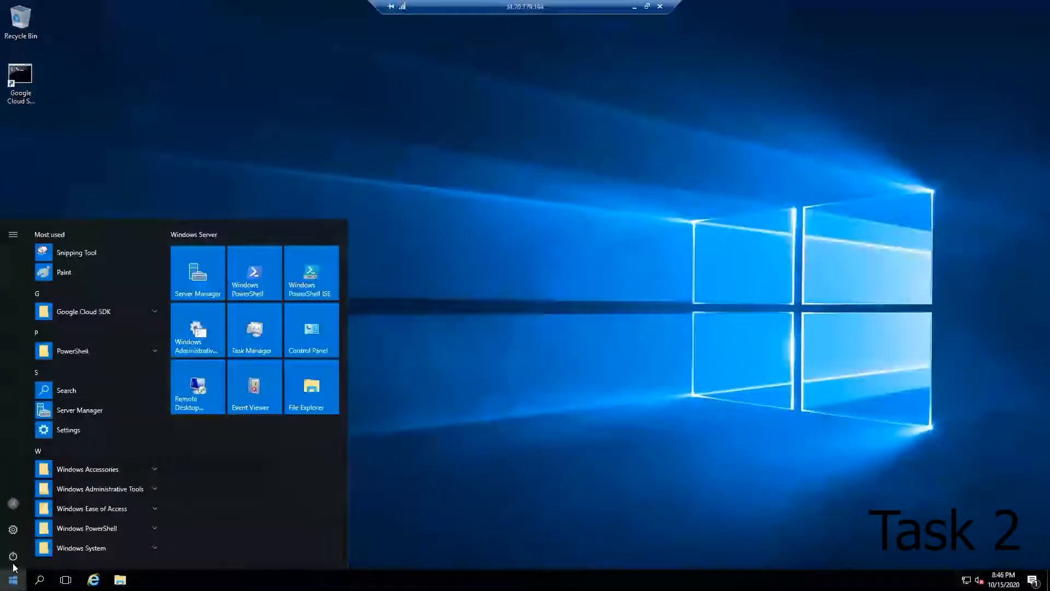
pyautogui.click(13, 558)
pyautogui.click(25, 512)
pyautogui.click(69, 499)
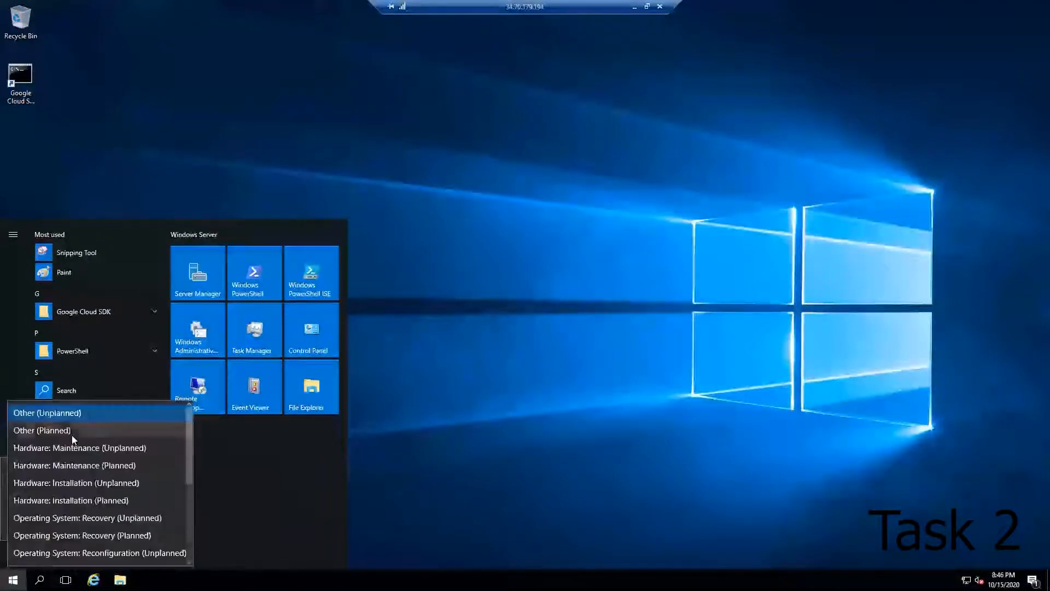
pyautogui.click(71, 427)
pyautogui.click(153, 522)
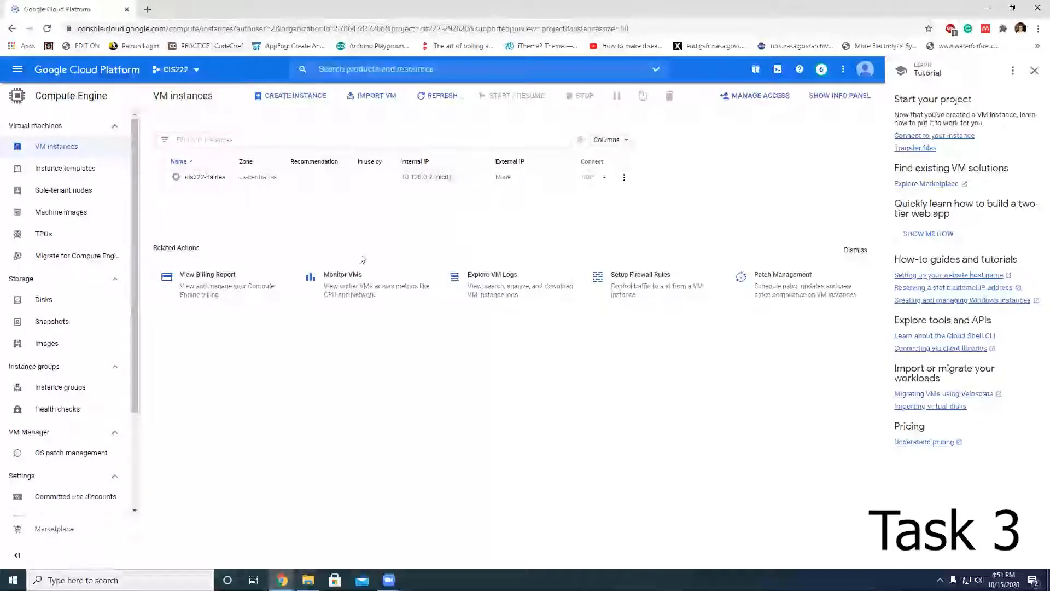
# Step: Edit the cis222-haines instance to use the N1 series machine type n1-standard-1 and save it
pyautogui.click(206, 177)
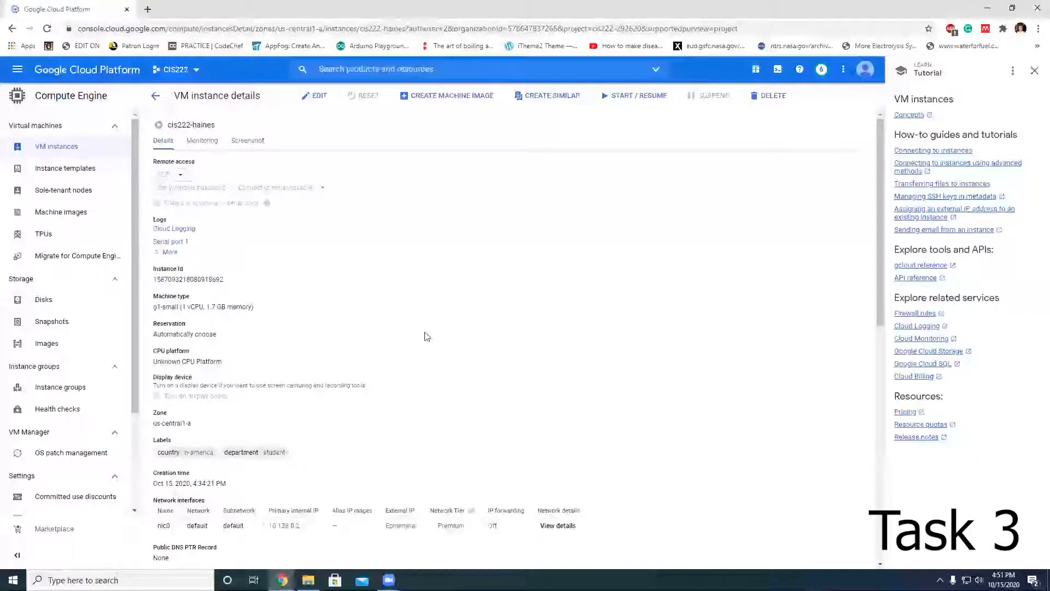
pyautogui.click(318, 95)
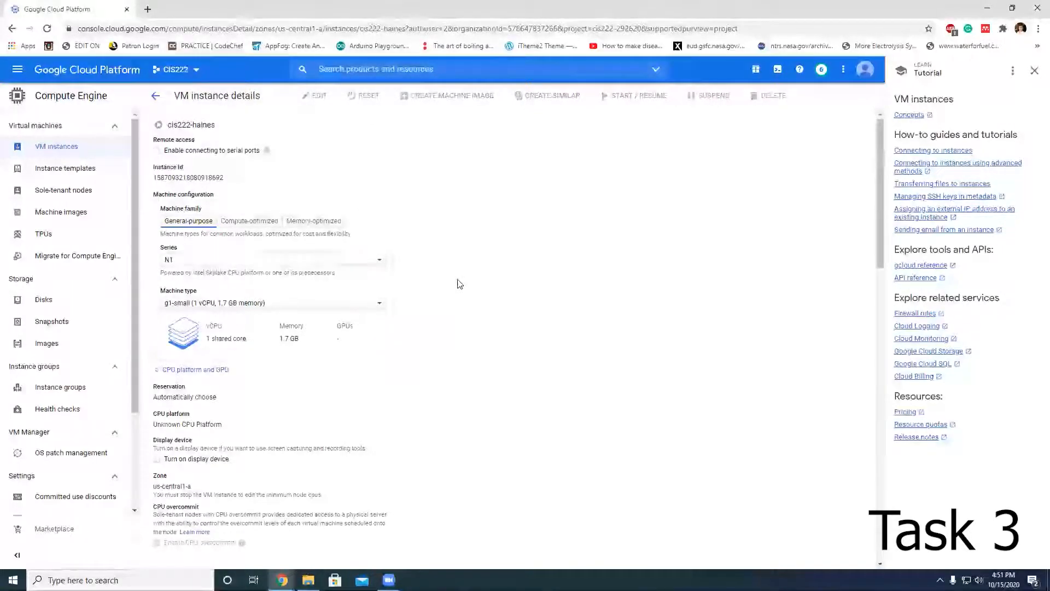
pyautogui.click(370, 261)
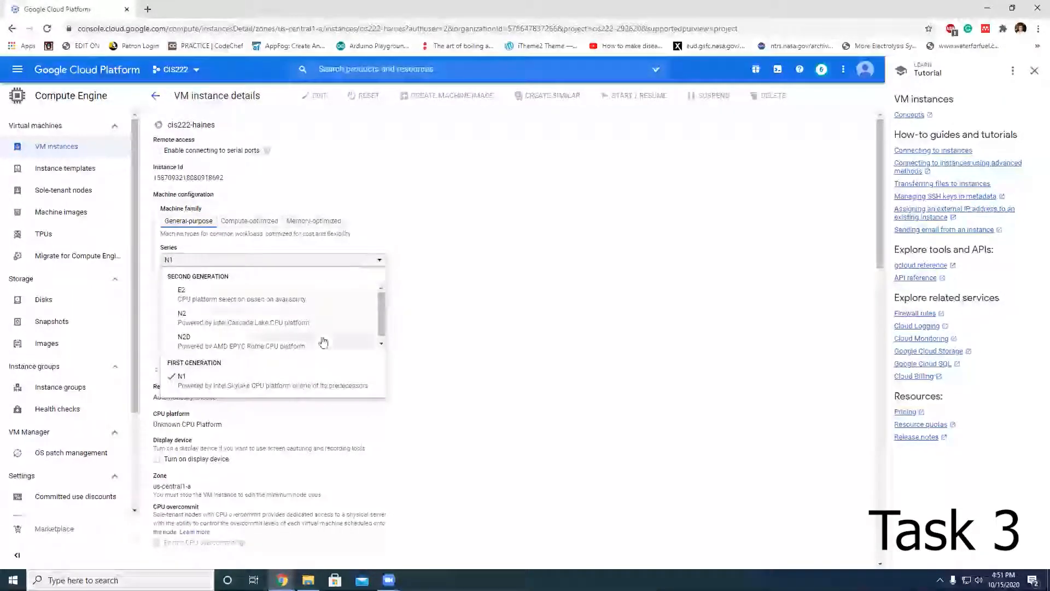
pyautogui.click(428, 326)
pyautogui.click(339, 304)
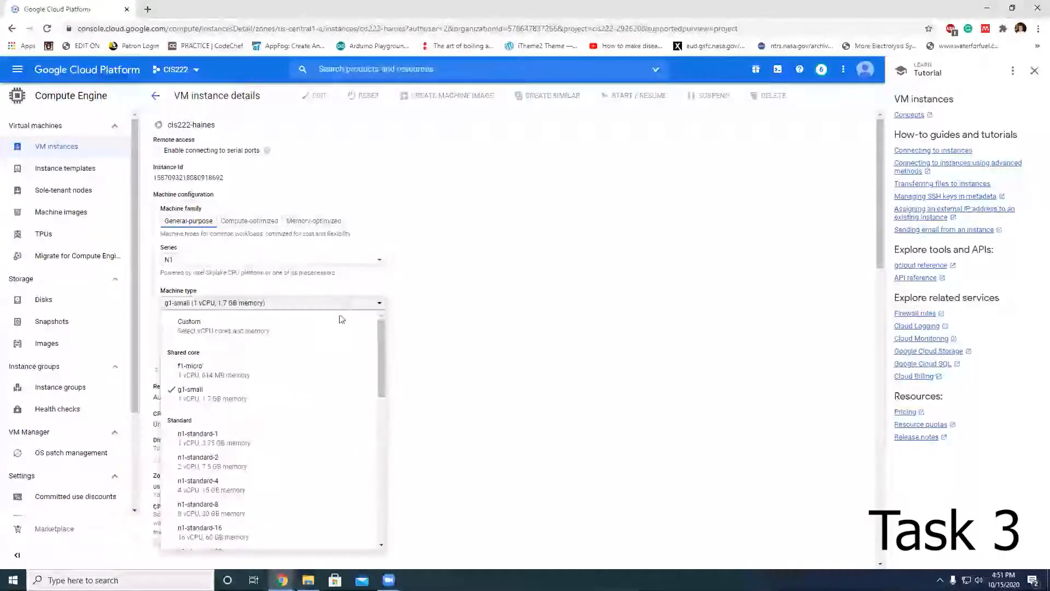
pyautogui.click(304, 439)
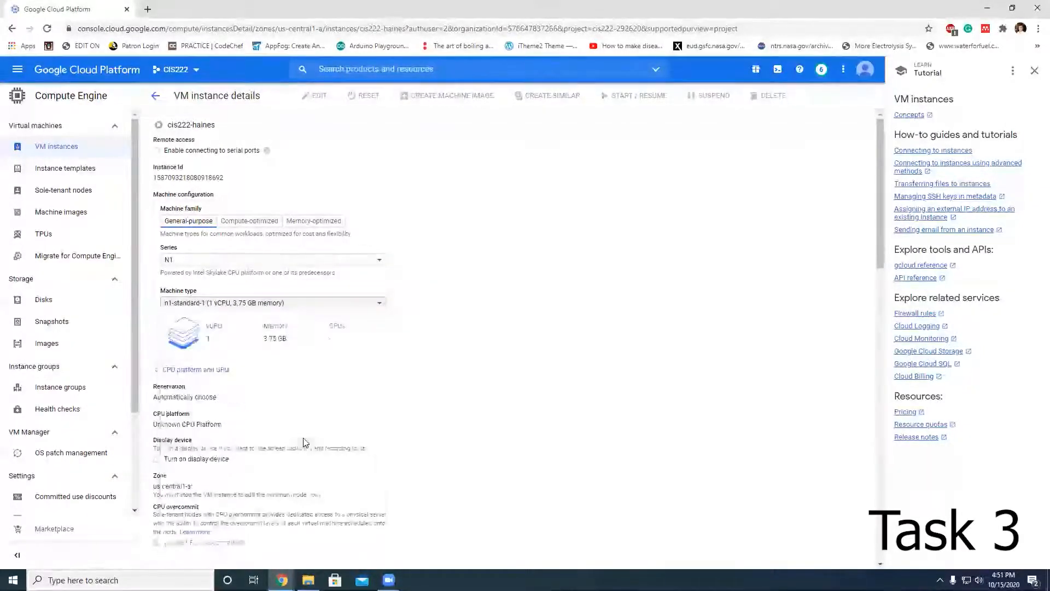
pyautogui.scroll(-3, 417, 416)
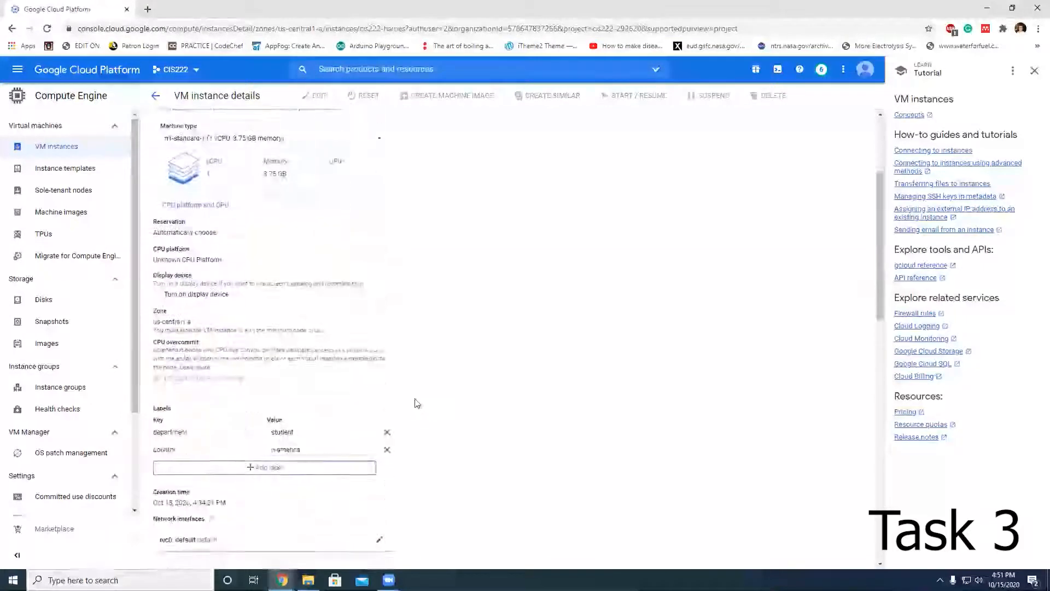
pyautogui.scroll(-12, 415, 401)
pyautogui.click(165, 551)
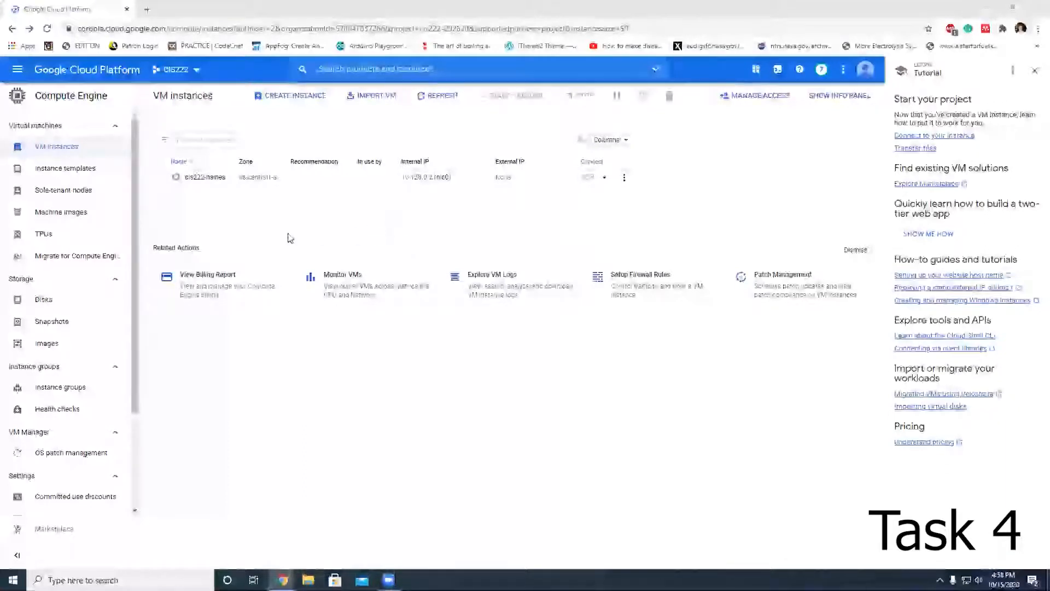
# Step: Start the cis222-haines instance and confirm the start
pyautogui.click(161, 177)
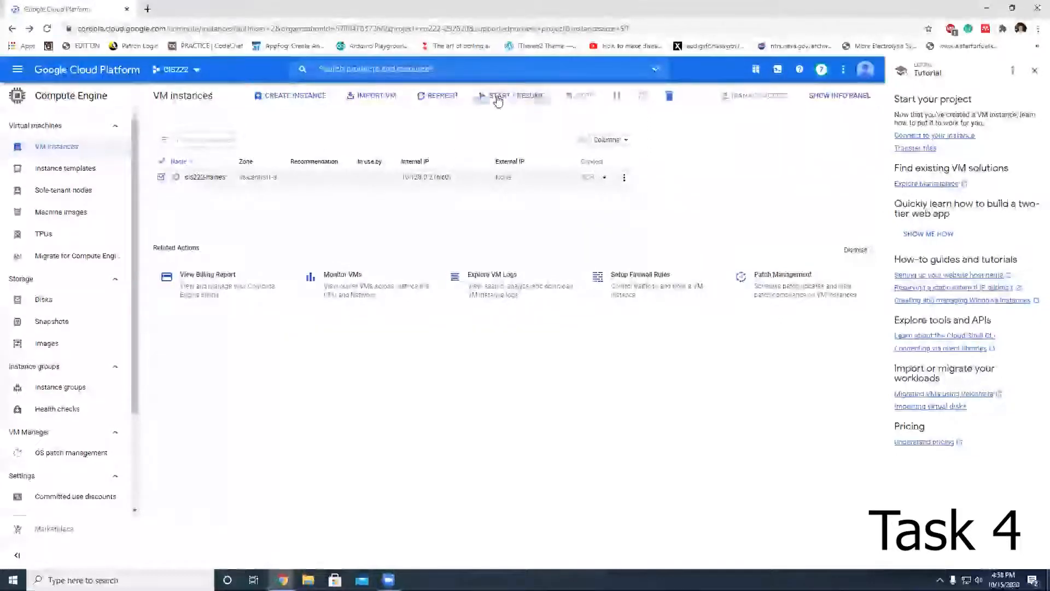
pyautogui.click(497, 96)
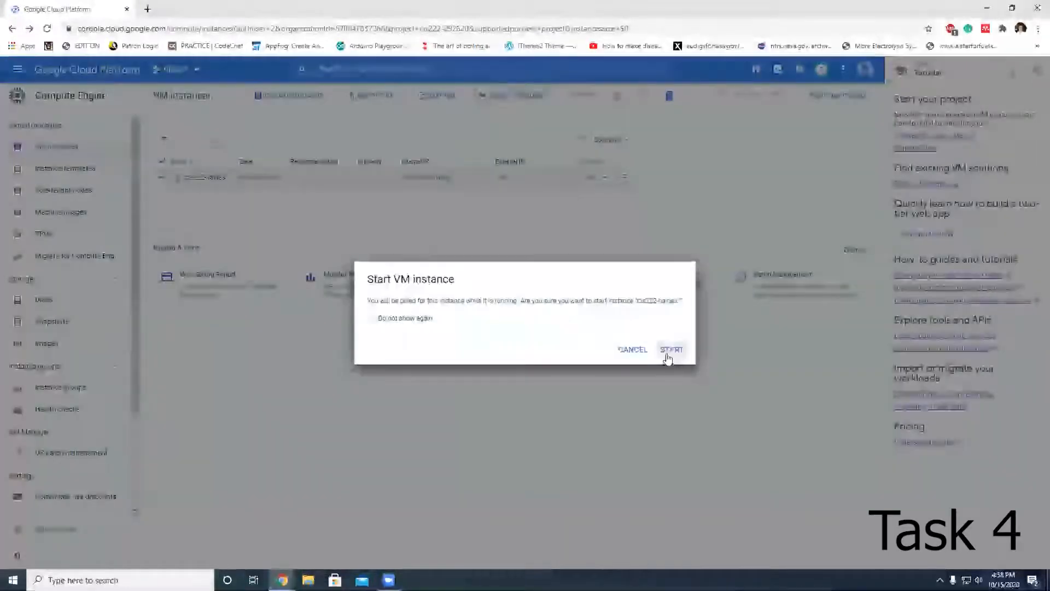
pyautogui.click(670, 350)
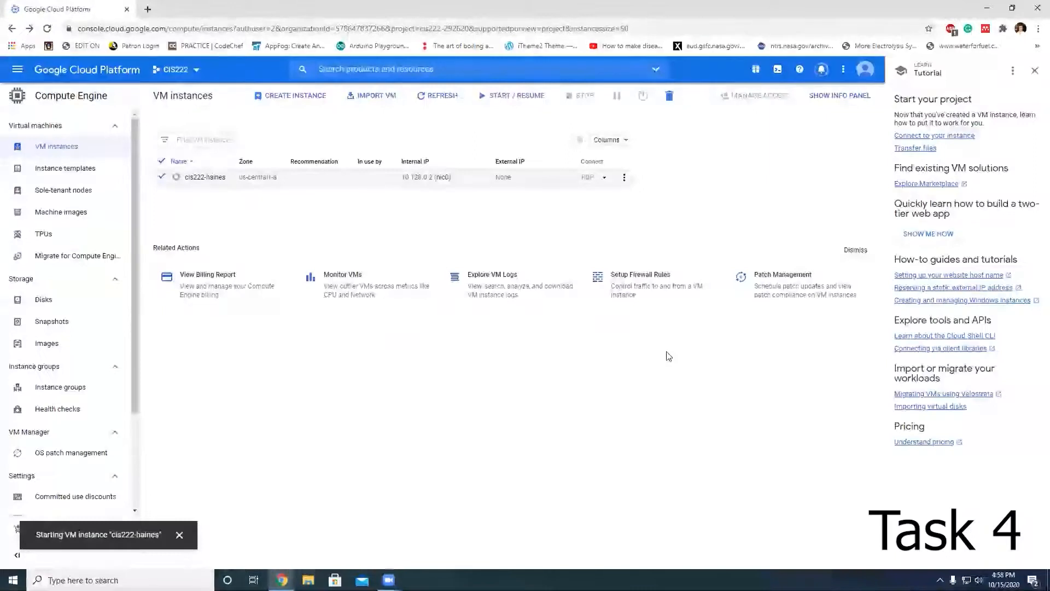
# Step: Open Remote Desktop Connection and connect to the instance, entering the account password
pyautogui.click(13, 580)
pyautogui.click(30, 536)
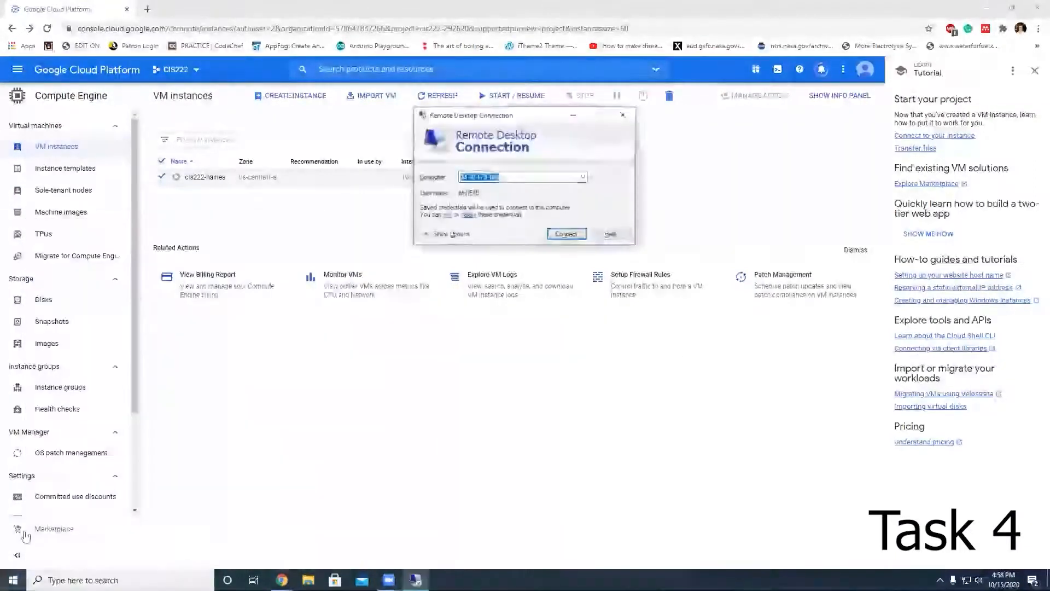
pyautogui.moveTo(516, 116); pyautogui.dragTo(658, 218)
pyautogui.click(591, 316)
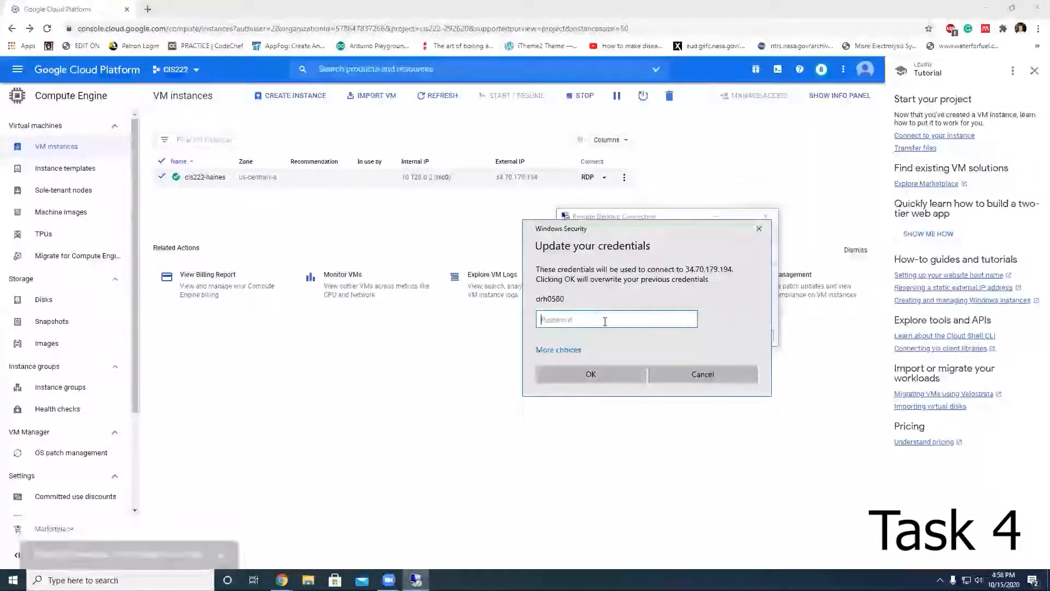
pyautogui.write('********')
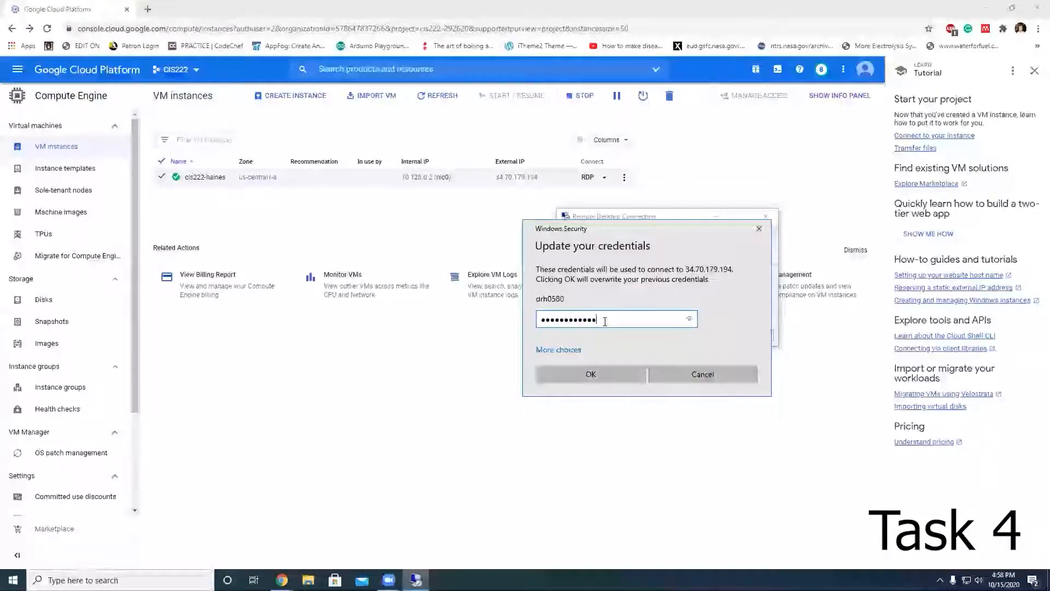
pyautogui.press('Return')
# Step: Dismiss the connection error and connect to the instance again
pyautogui.click(706, 335)
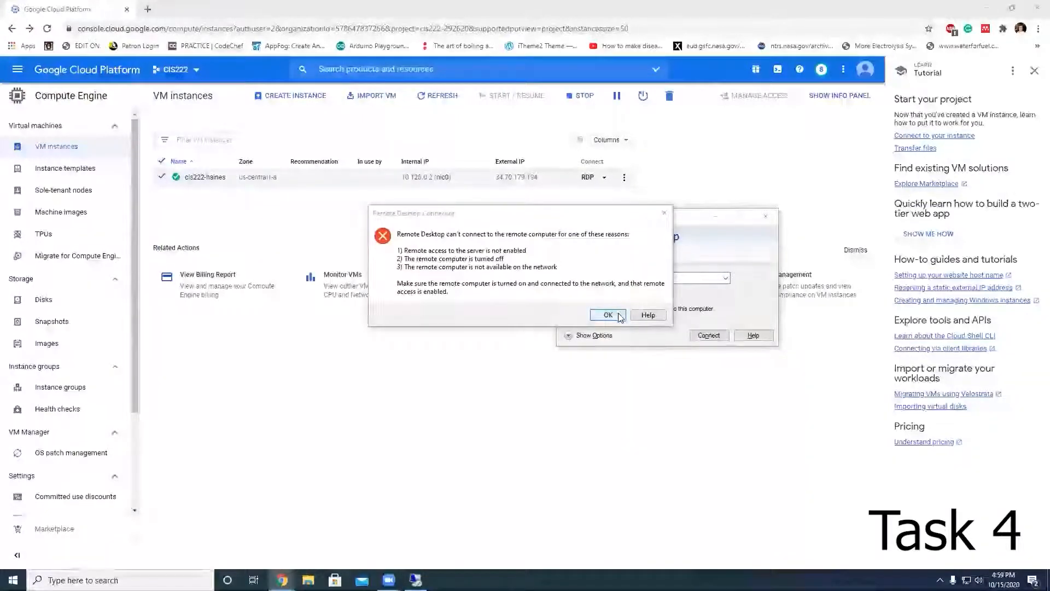
pyautogui.press('Return')
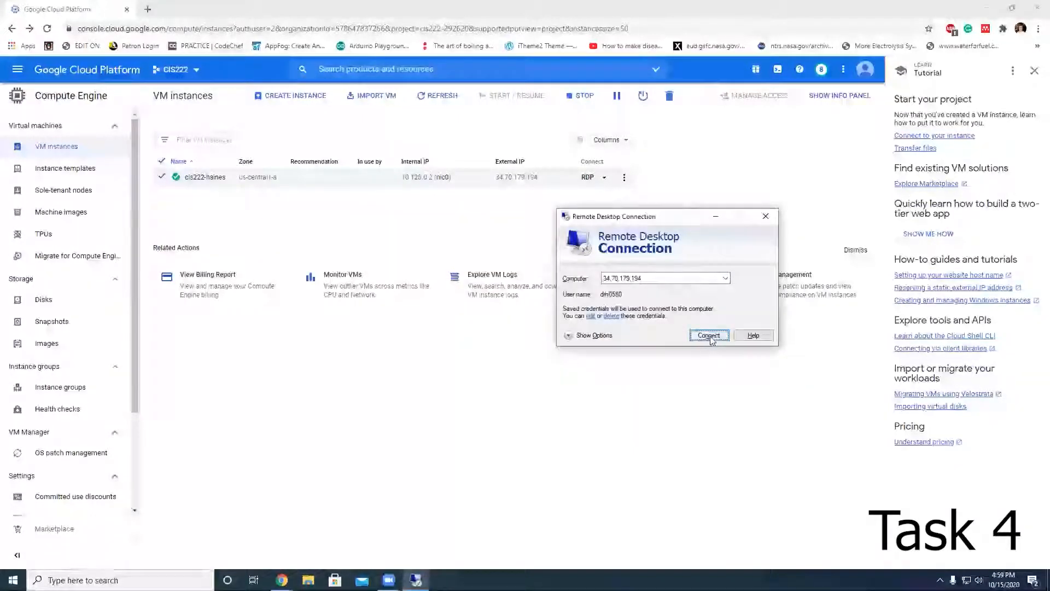
pyautogui.click(709, 336)
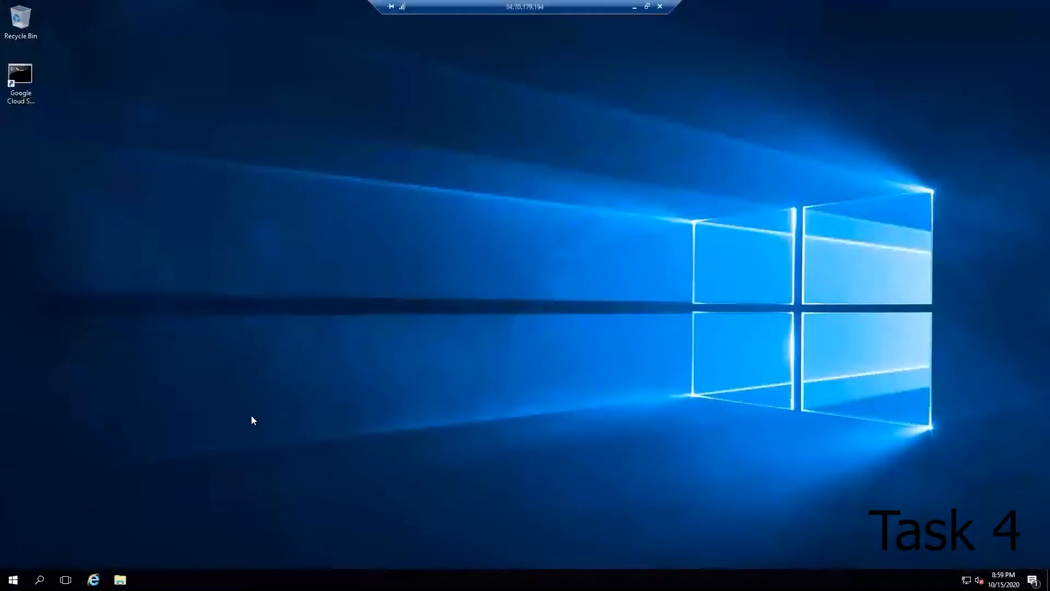
# Step: Open the system properties and rename the computer as cis-222-server-1
pyautogui.press('super+Pause')
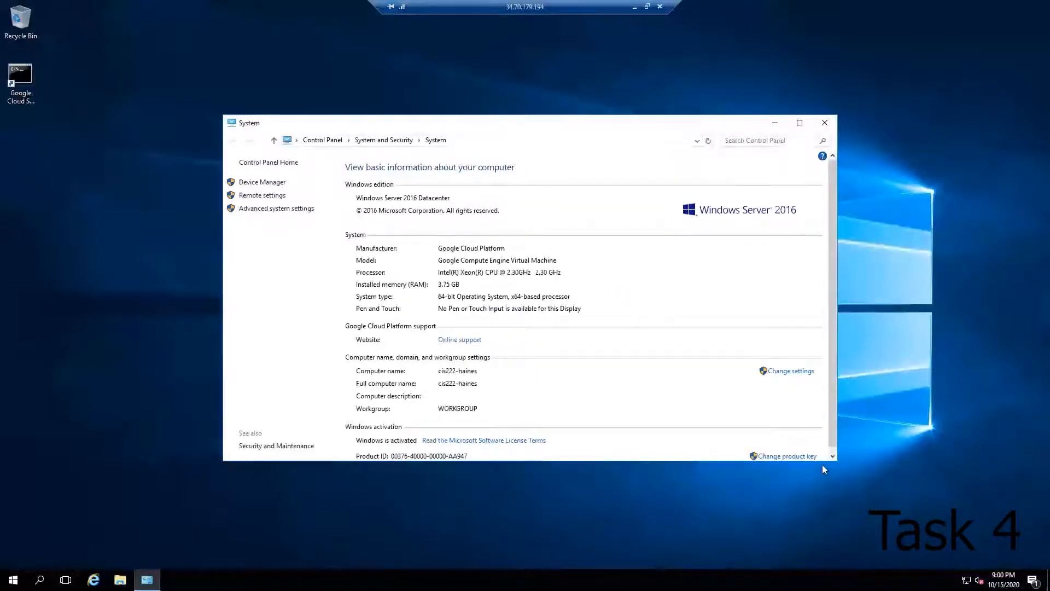
pyautogui.moveTo(836, 462); pyautogui.dragTo(869, 512)
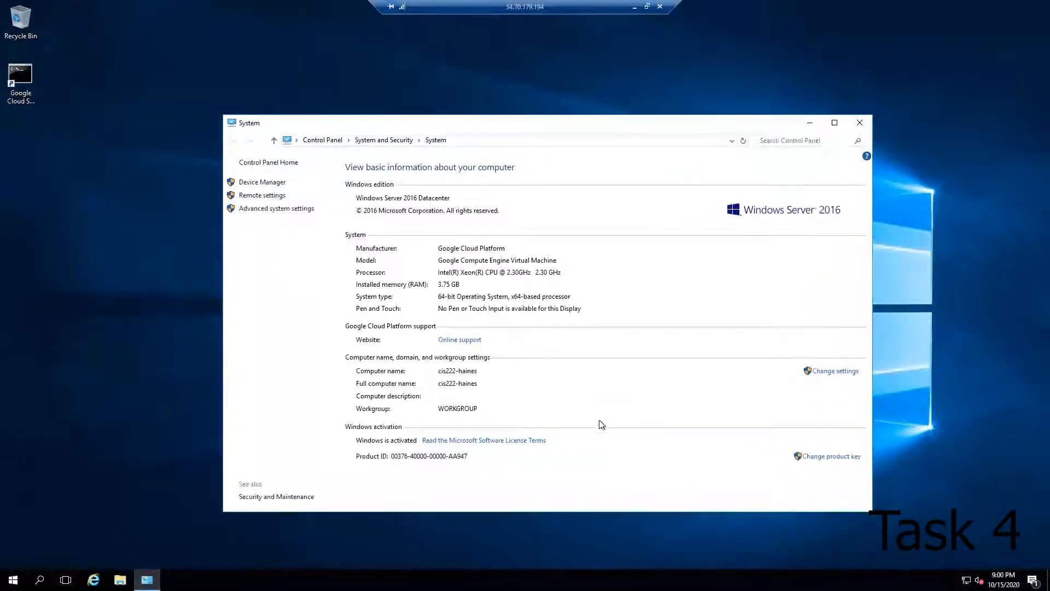
pyautogui.click(833, 371)
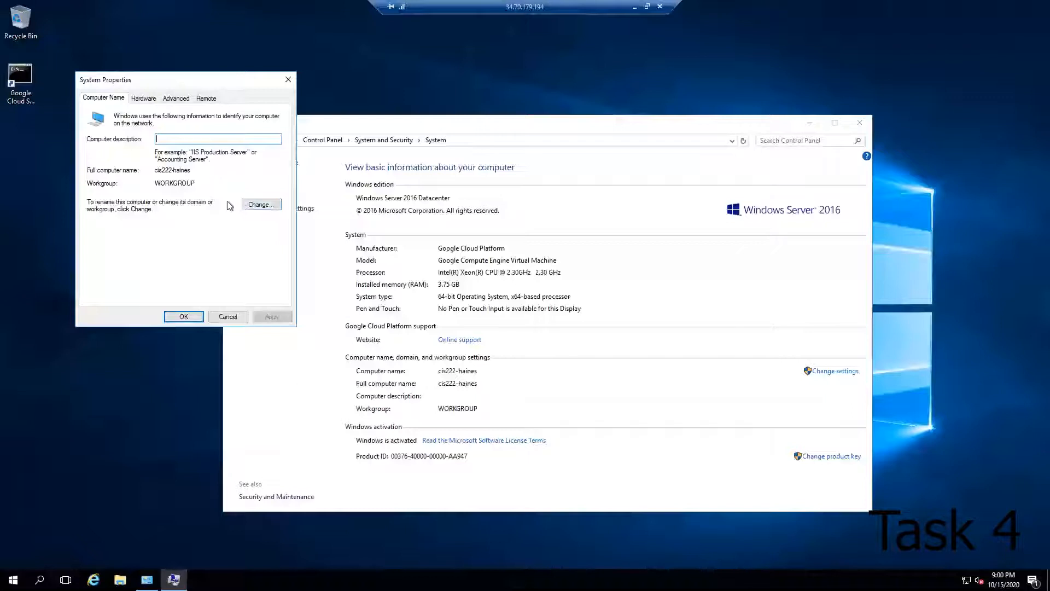
pyautogui.click(261, 205)
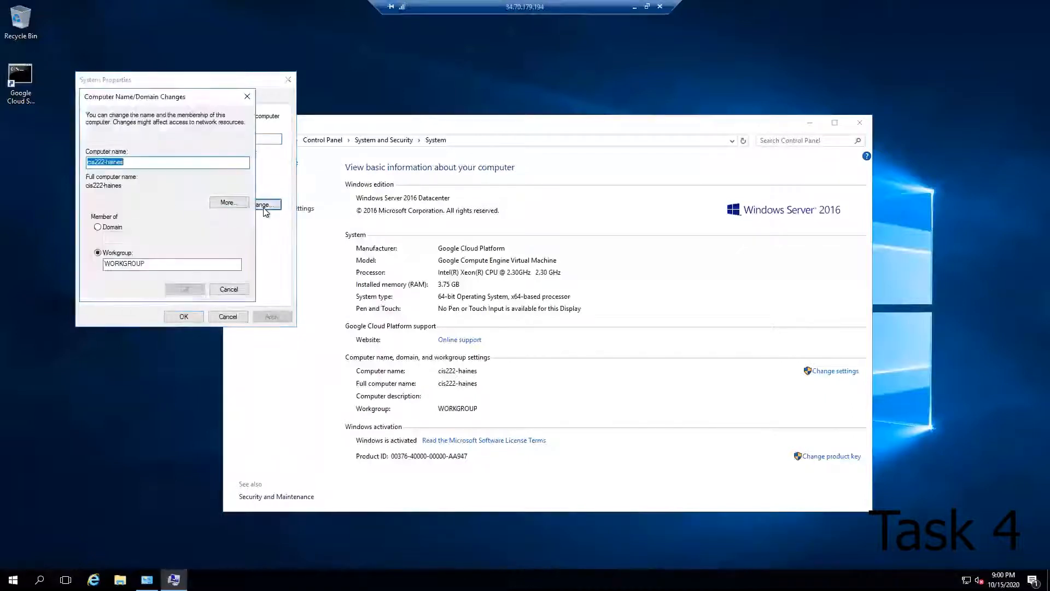
pyautogui.write('cis')
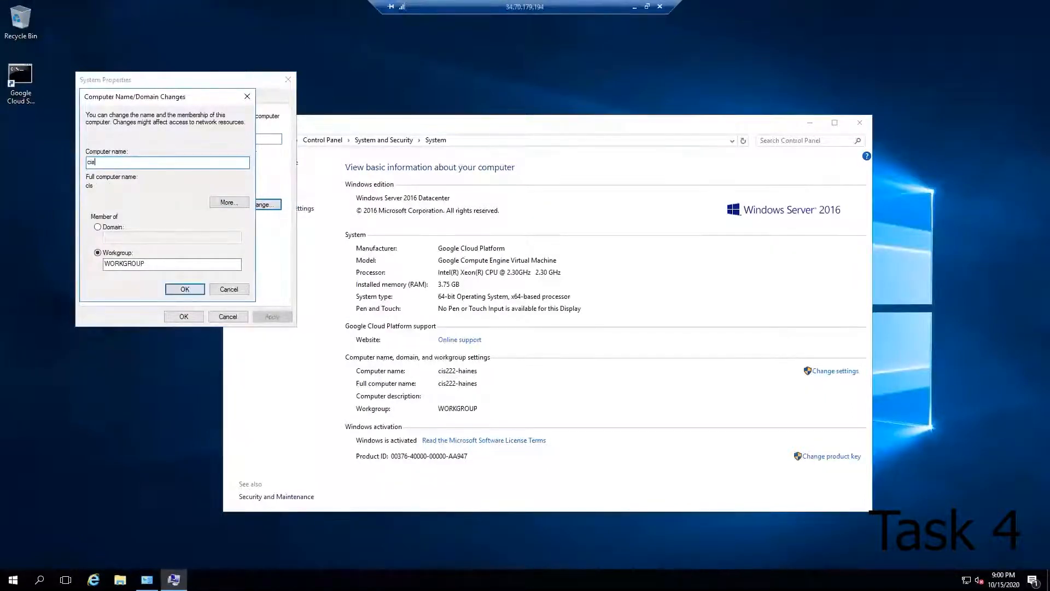
pyautogui.write('-222-server-1')
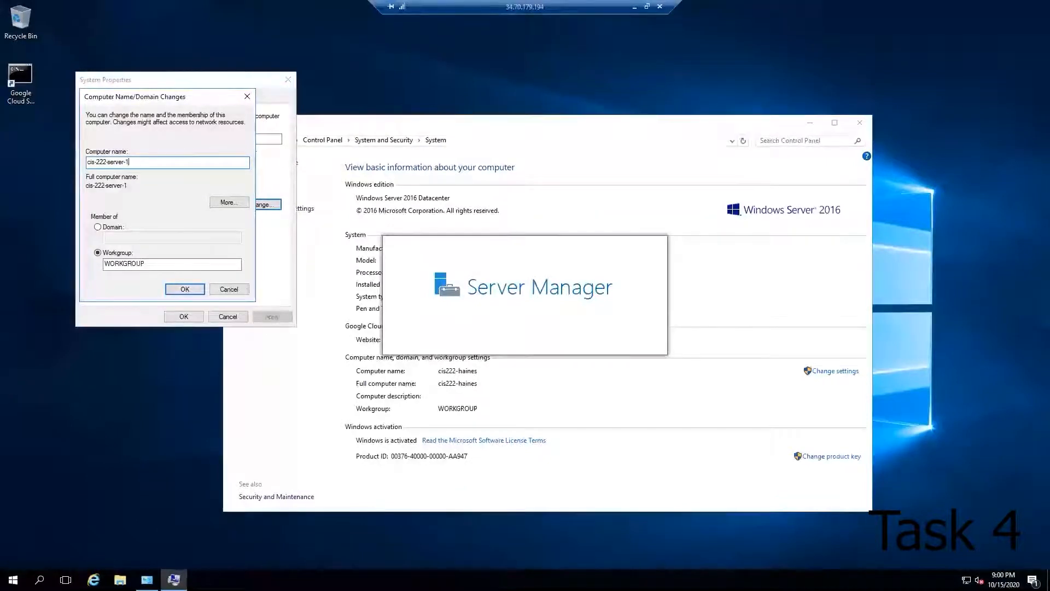
pyautogui.click(191, 293)
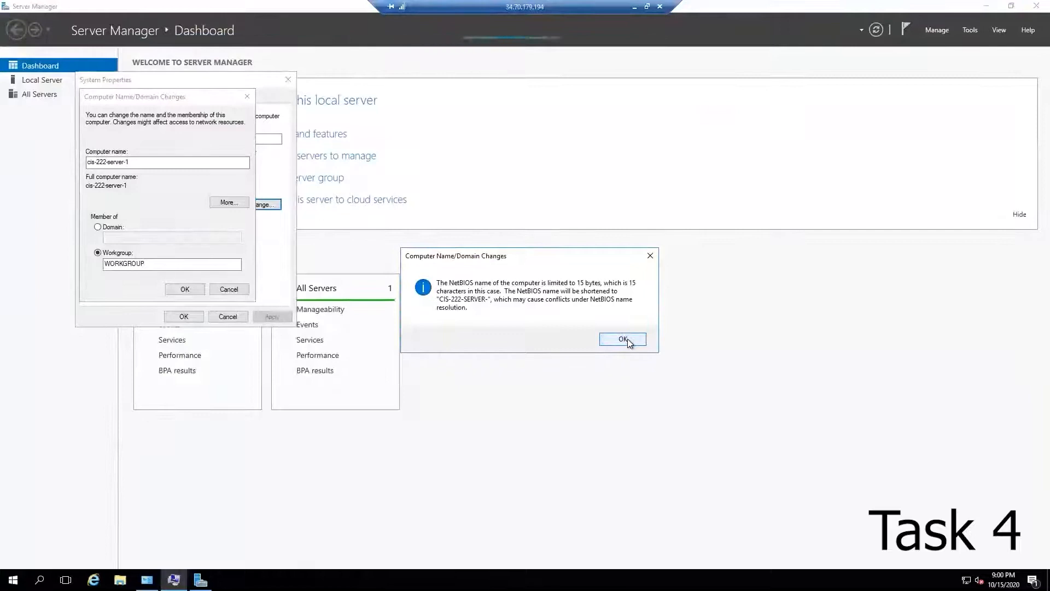
# Step: Acknowledge the rename notices, close System Properties and choose to restart later
pyautogui.click(623, 339)
pyautogui.click(197, 290)
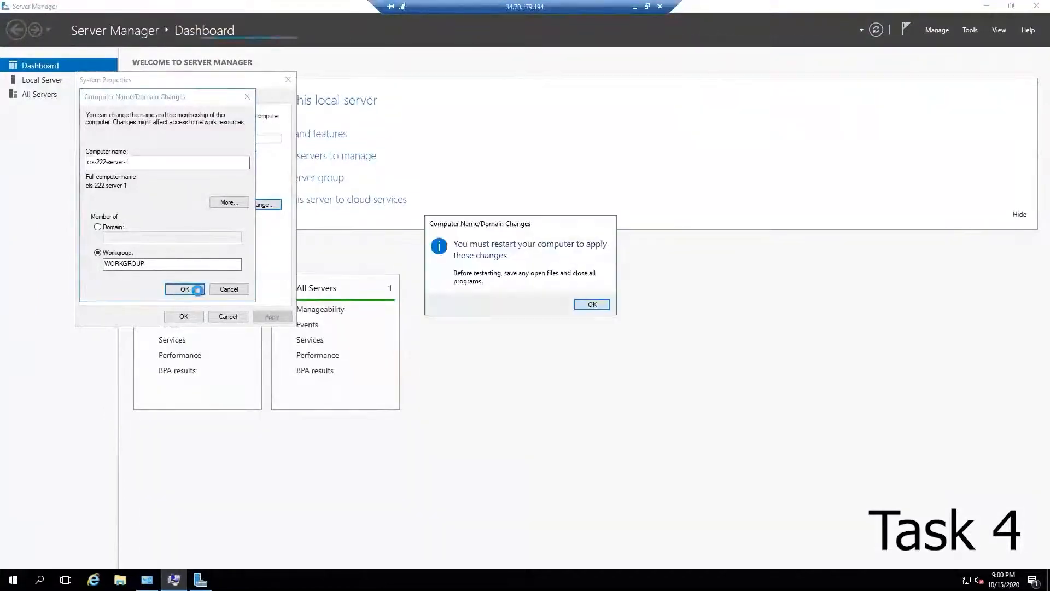
pyautogui.click(595, 305)
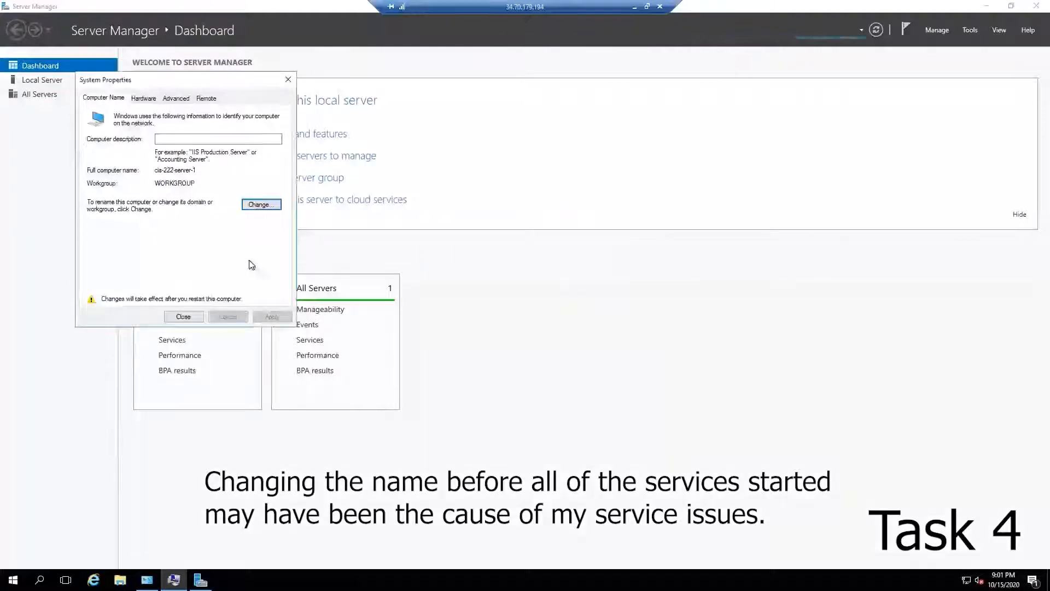
pyautogui.click(185, 318)
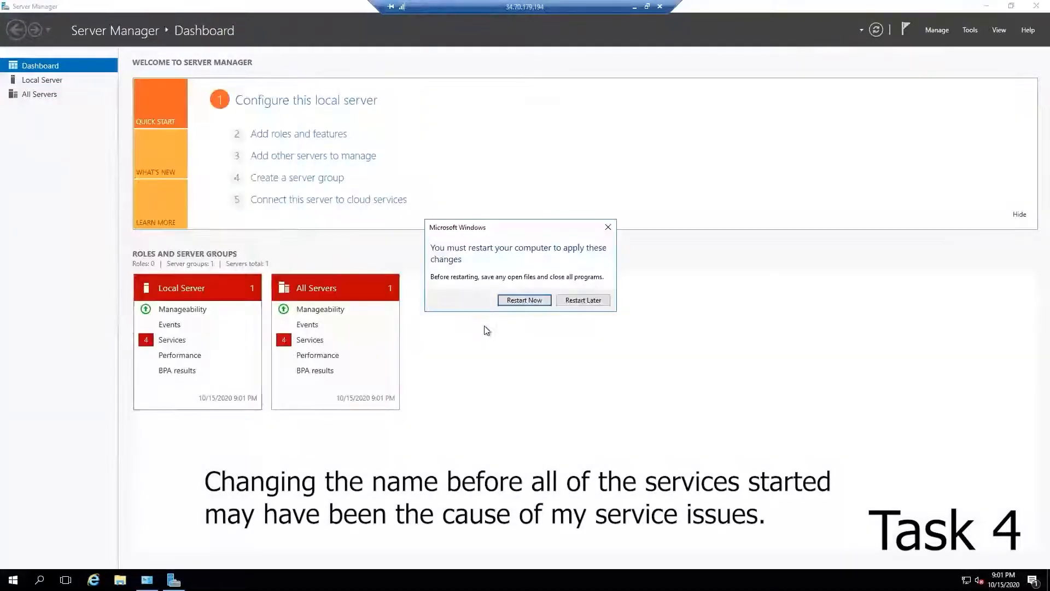
pyautogui.click(596, 305)
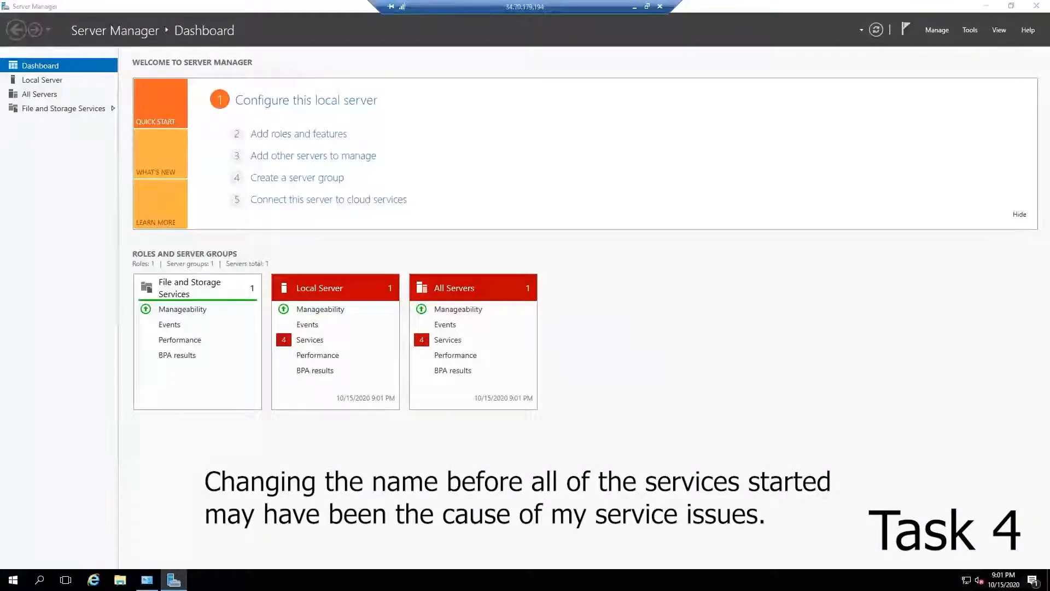
# Step: Set the time zone to (UTC-05:00) Eastern Time (US & Canada) and close the date and time settings
pyautogui.rightClick(1001, 580)
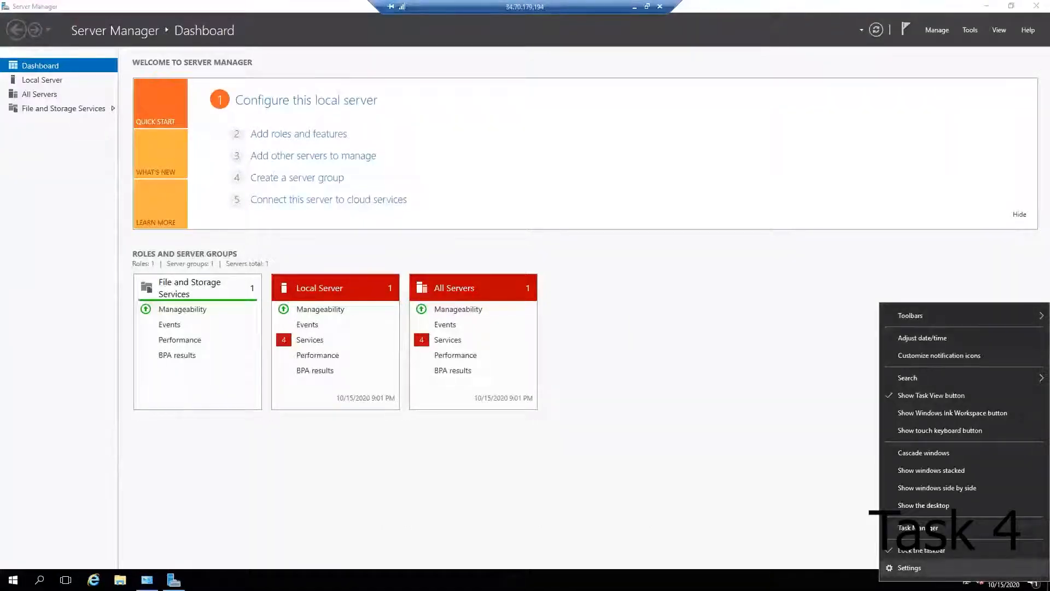
pyautogui.click(946, 344)
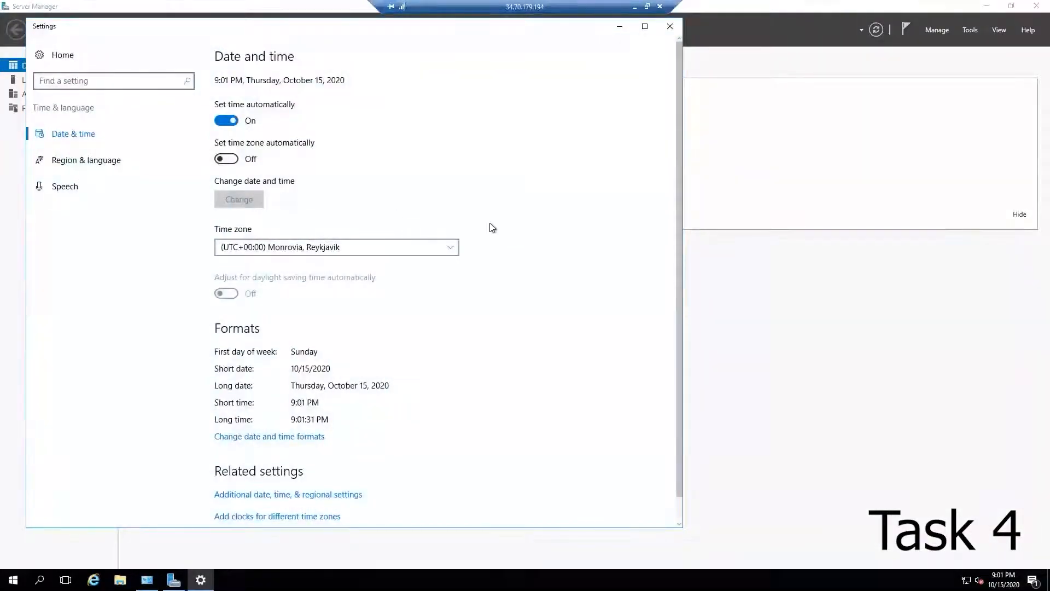
pyautogui.click(399, 247)
pyautogui.scroll(2, 379, 266)
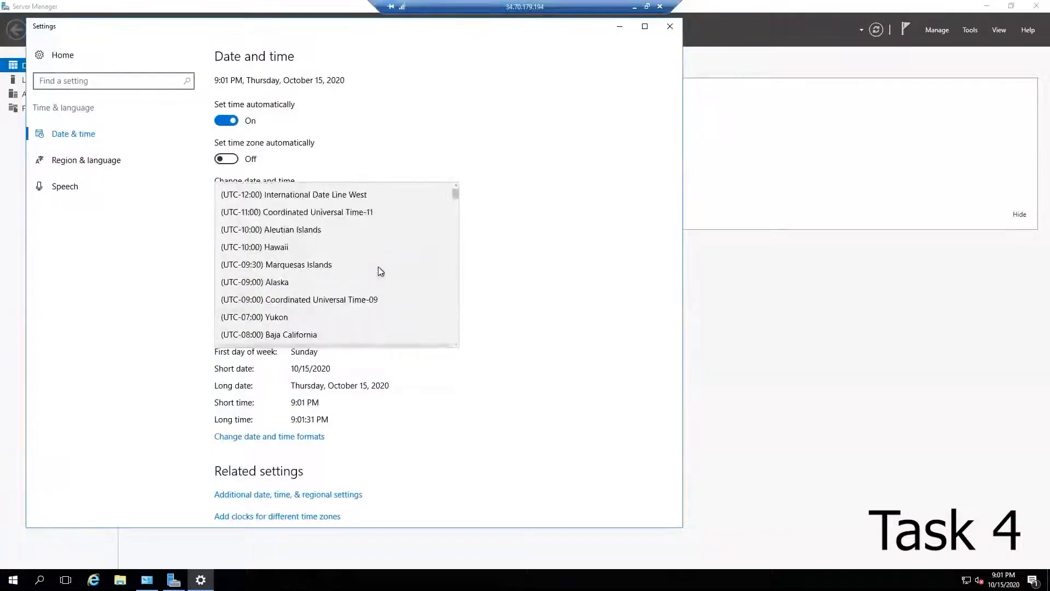
pyautogui.scroll(-3, 379, 267)
pyautogui.scroll(-3, 378, 267)
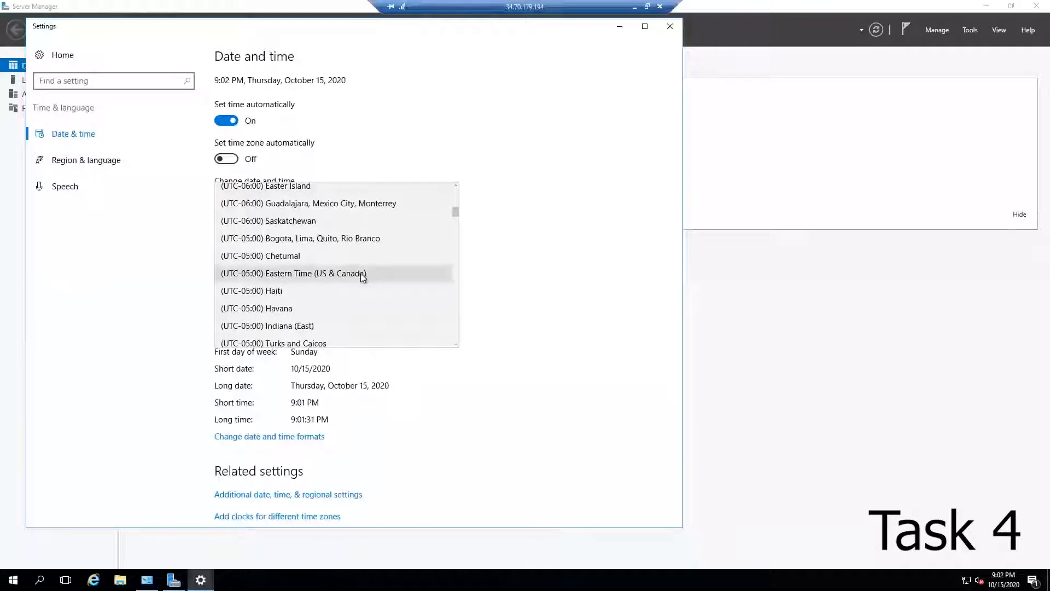
pyautogui.click(329, 277)
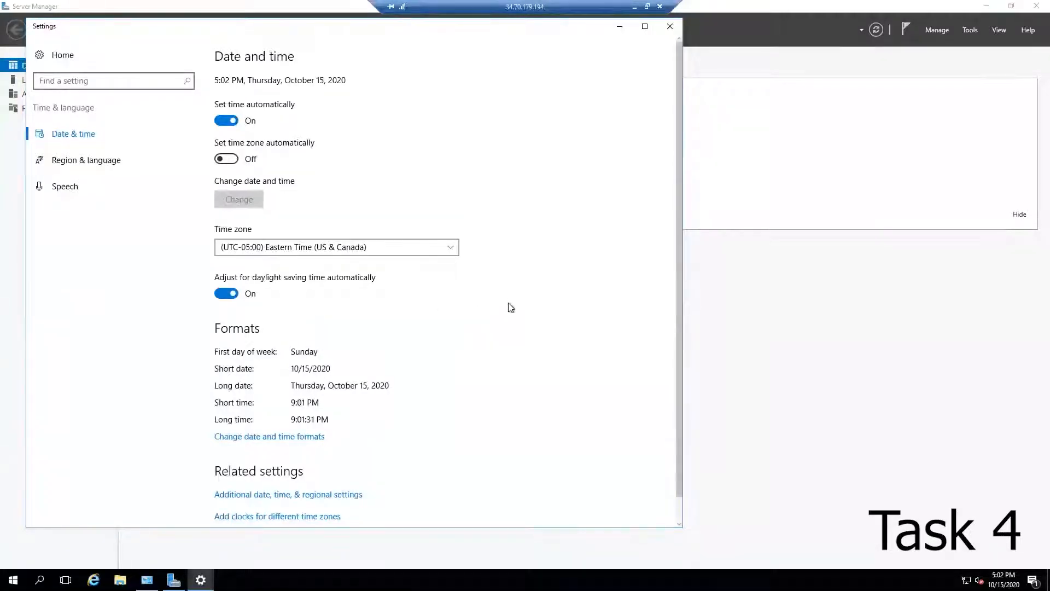
pyautogui.scroll(-1, 508, 308)
pyautogui.scroll(1, 475, 335)
pyautogui.scroll(-1, 476, 337)
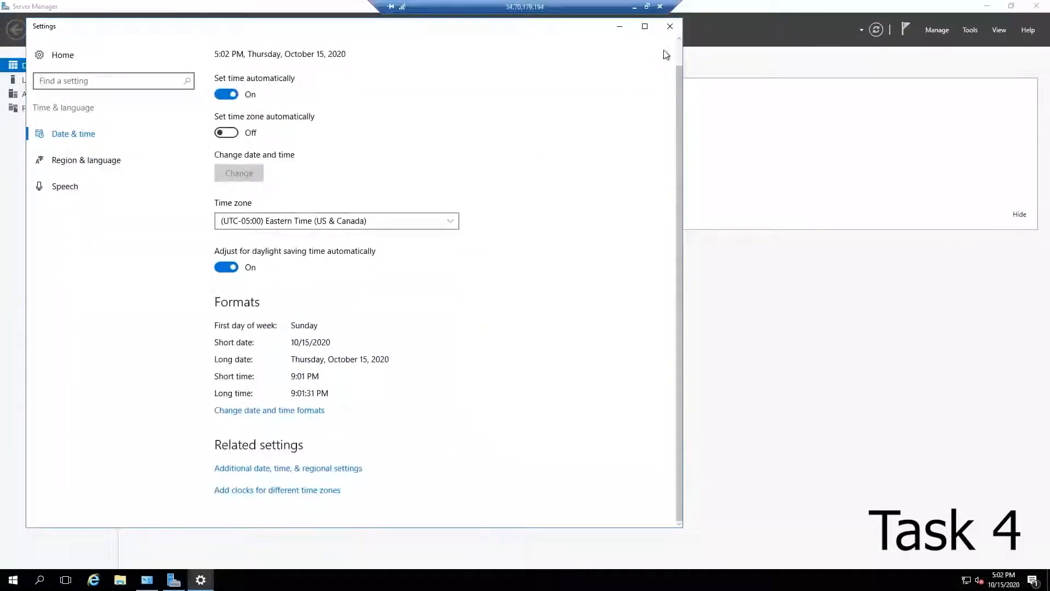
pyautogui.click(667, 33)
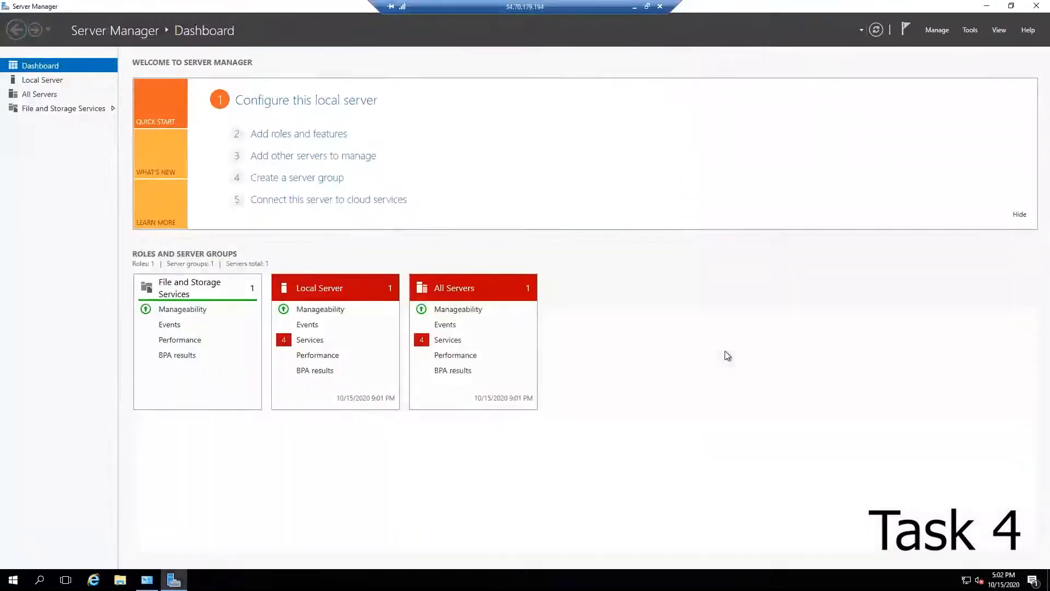
# Step: In Computer Management, set a new password for the personal local user account, entering and confirming the password
pyautogui.click(969, 31)
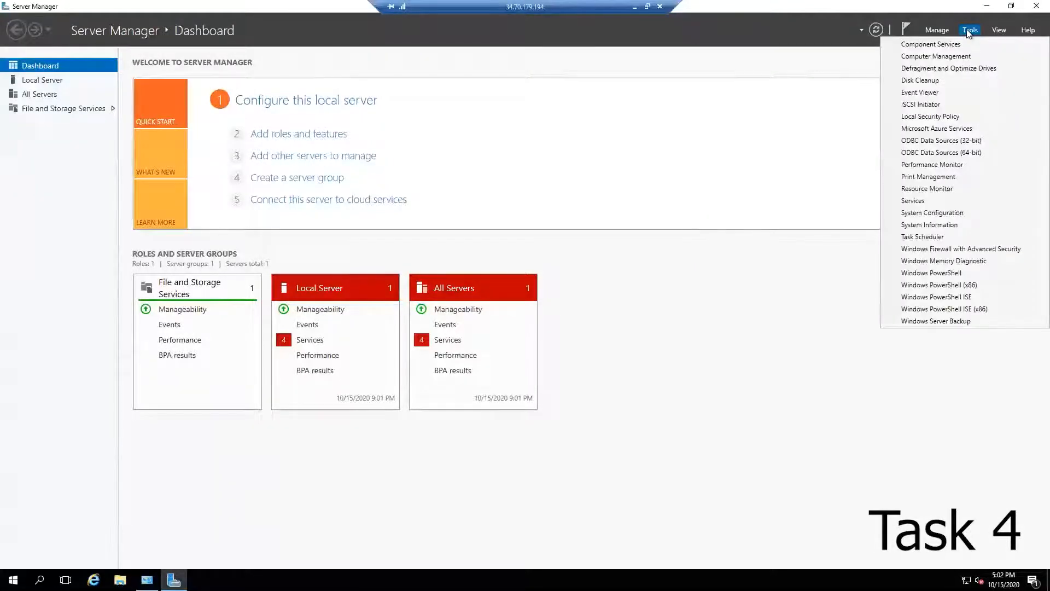
pyautogui.click(929, 56)
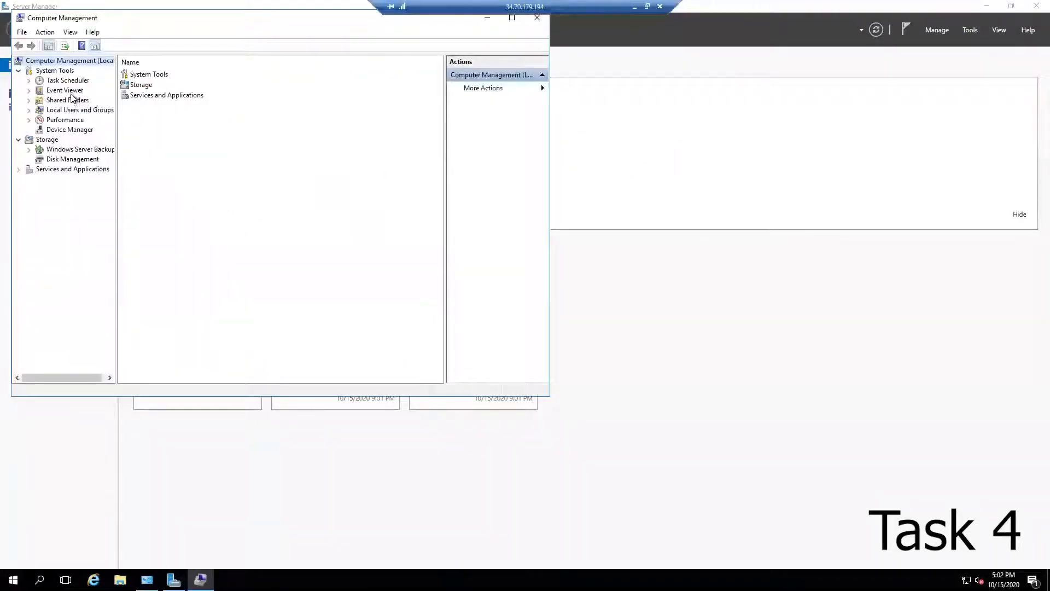
pyautogui.click(57, 110)
pyautogui.doubleClick(151, 77)
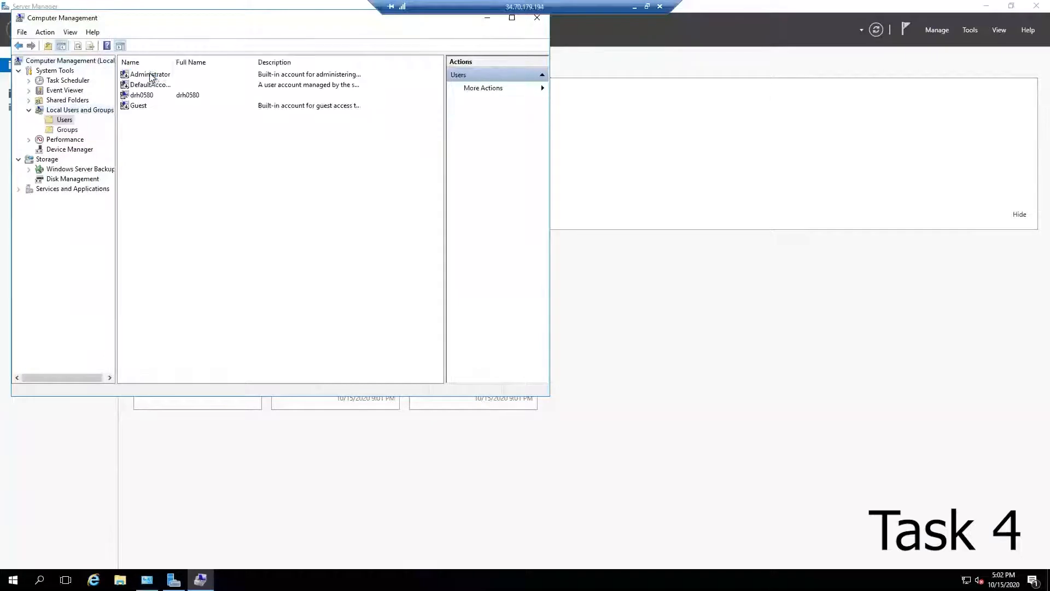
pyautogui.rightClick(149, 98)
pyautogui.click(188, 104)
pyautogui.click(230, 260)
pyautogui.write('•••••••••••••')
pyautogui.press('Tab')
pyautogui.write('•')
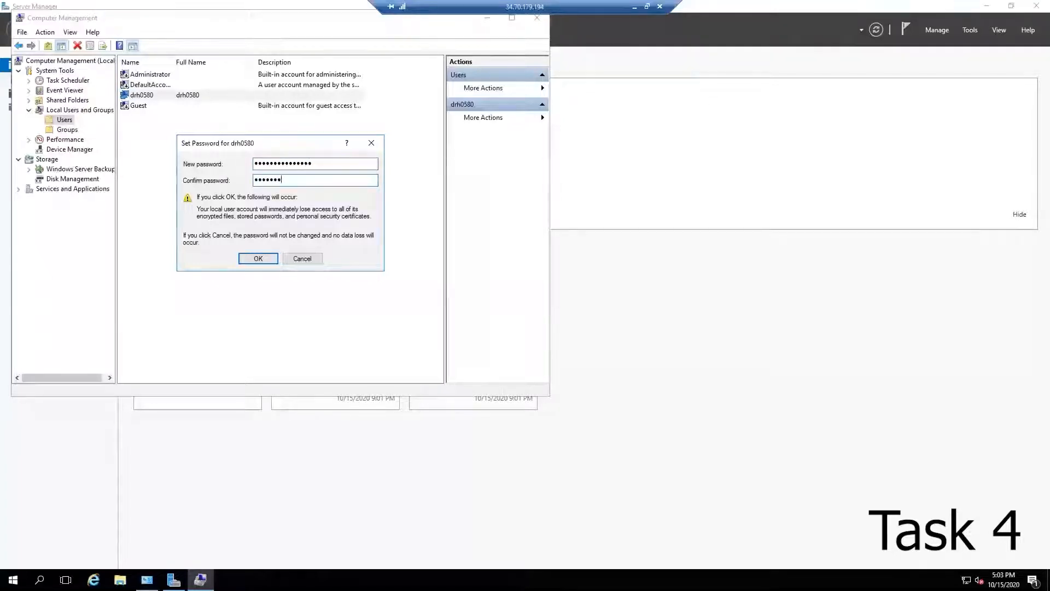
pyautogui.write('••••••••••••••')
pyautogui.click(258, 258)
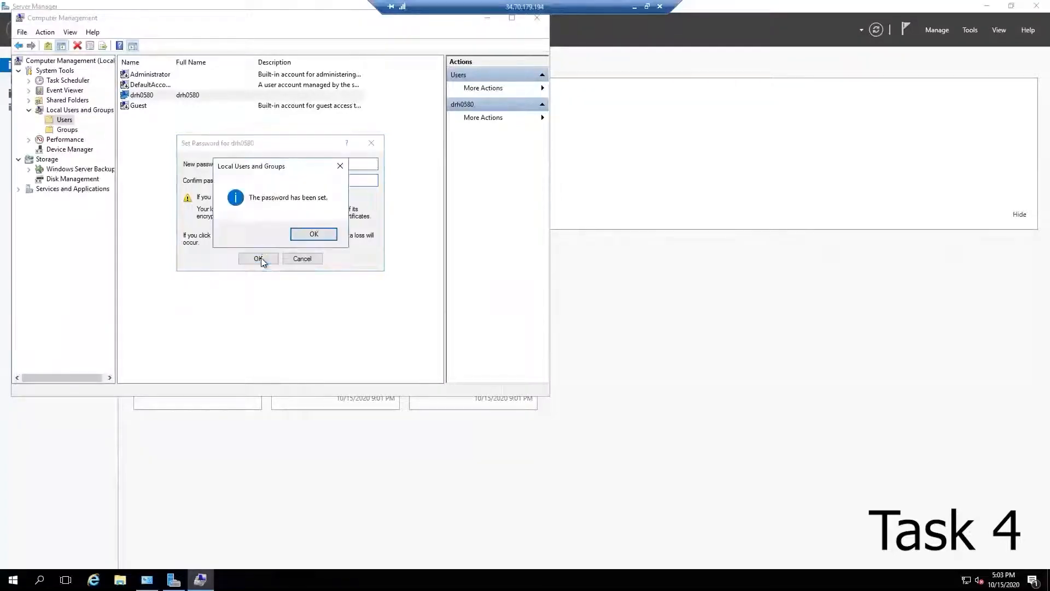
pyautogui.click(304, 237)
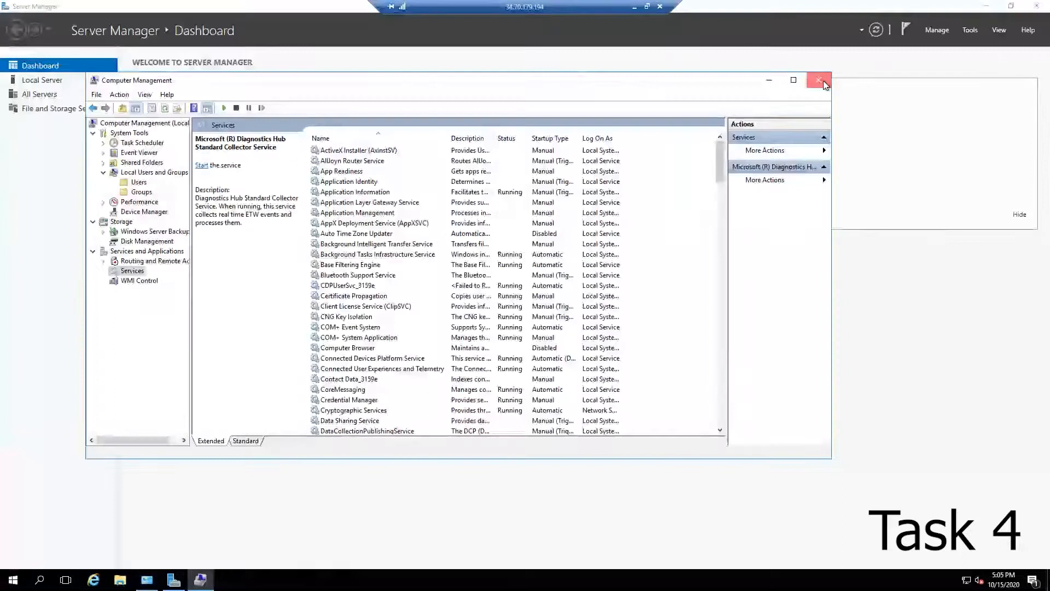
pyautogui.click(825, 82)
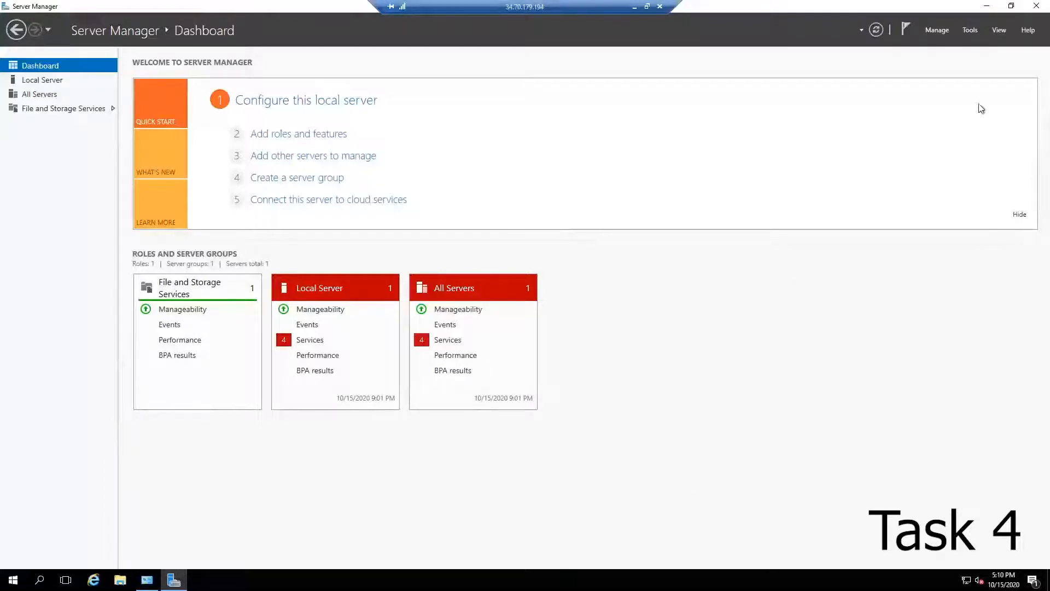
# Step: Open the local services in Component Services and set the Downloaded Maps Manager startup type to Disabled
pyautogui.click(970, 31)
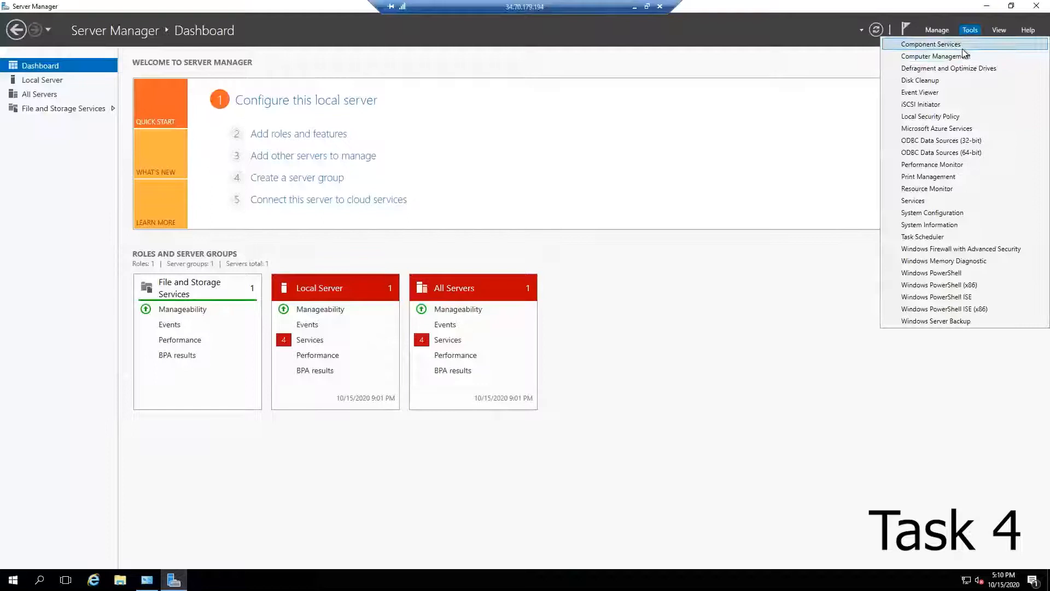
pyautogui.click(963, 48)
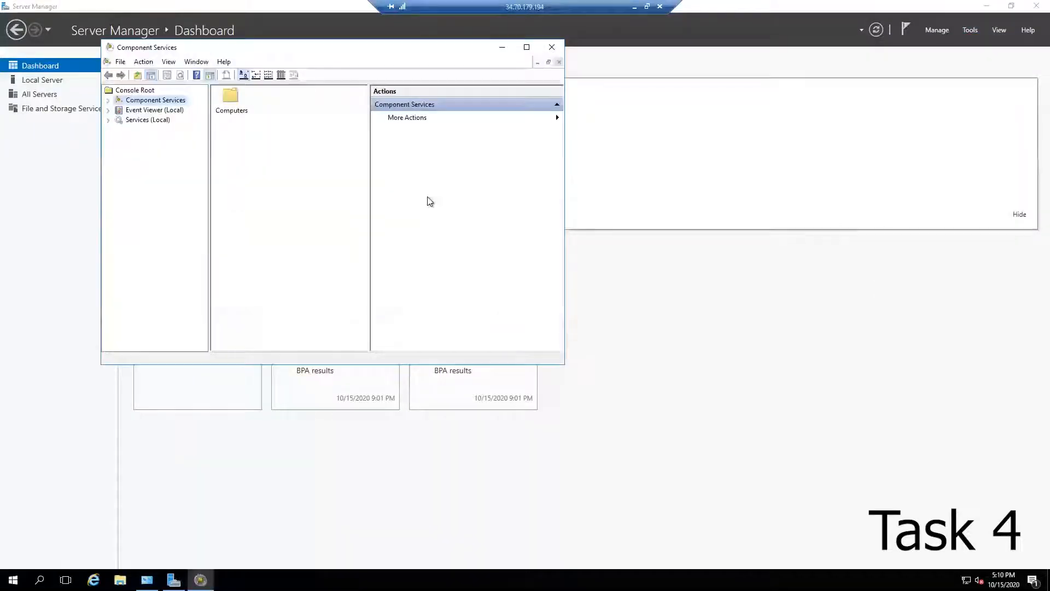
pyautogui.click(135, 120)
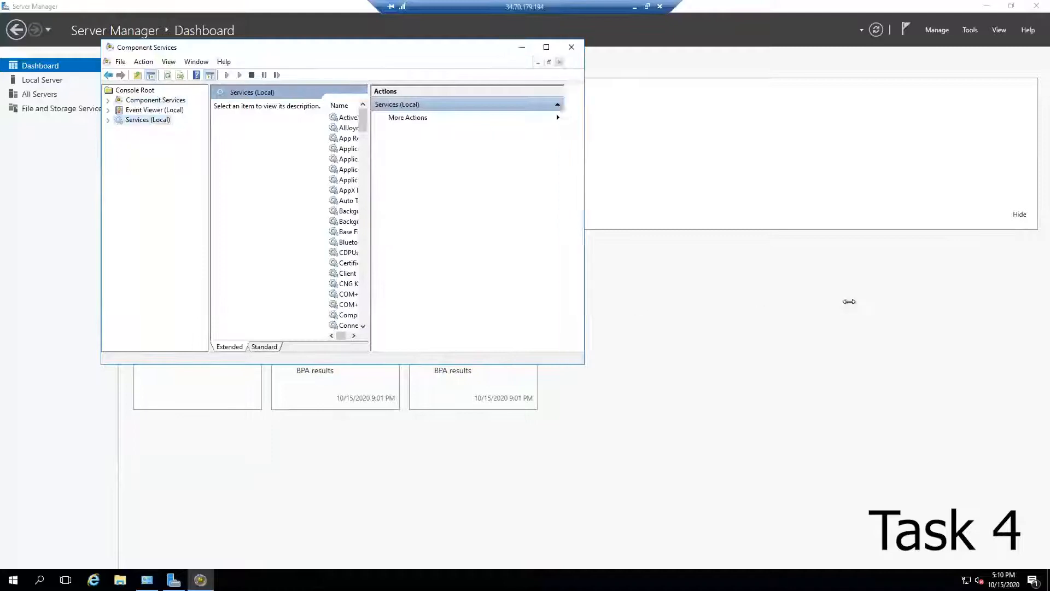
pyautogui.moveTo(563, 113); pyautogui.dragTo(848, 113)
pyautogui.click(399, 190)
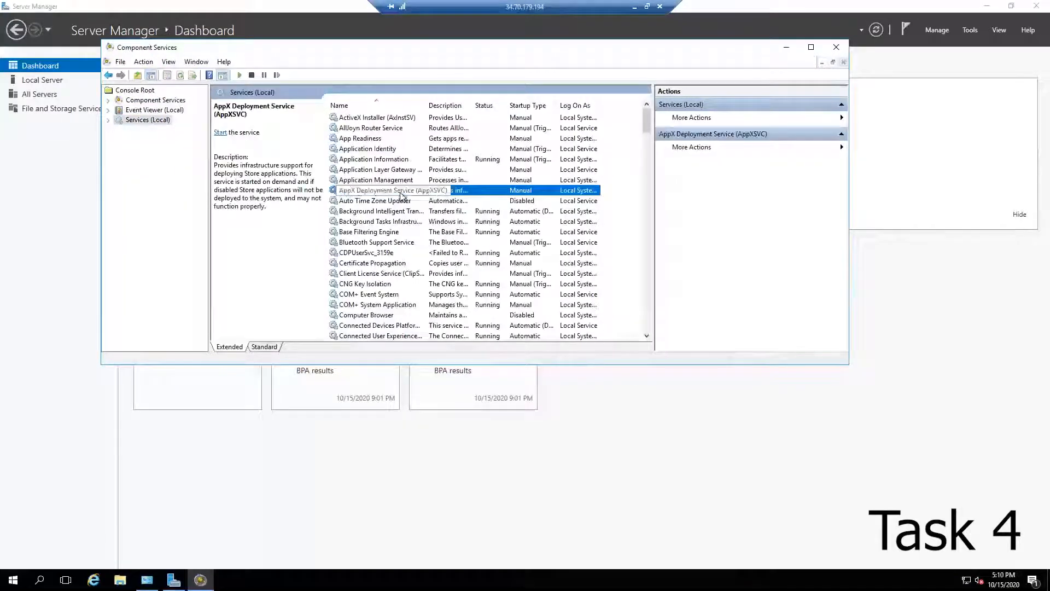
pyautogui.press('d')
pyautogui.press('Down')
pyautogui.press('Down')
pyautogui.press('Down')
pyautogui.press('Down')
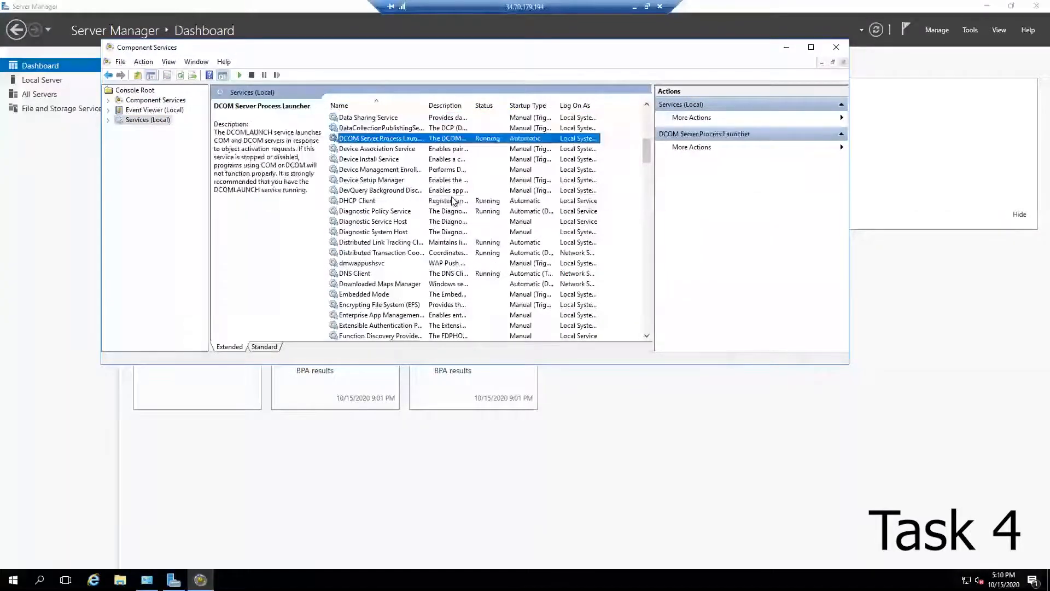
pyautogui.press('Down')
pyautogui.scroll(-1, 426, 257)
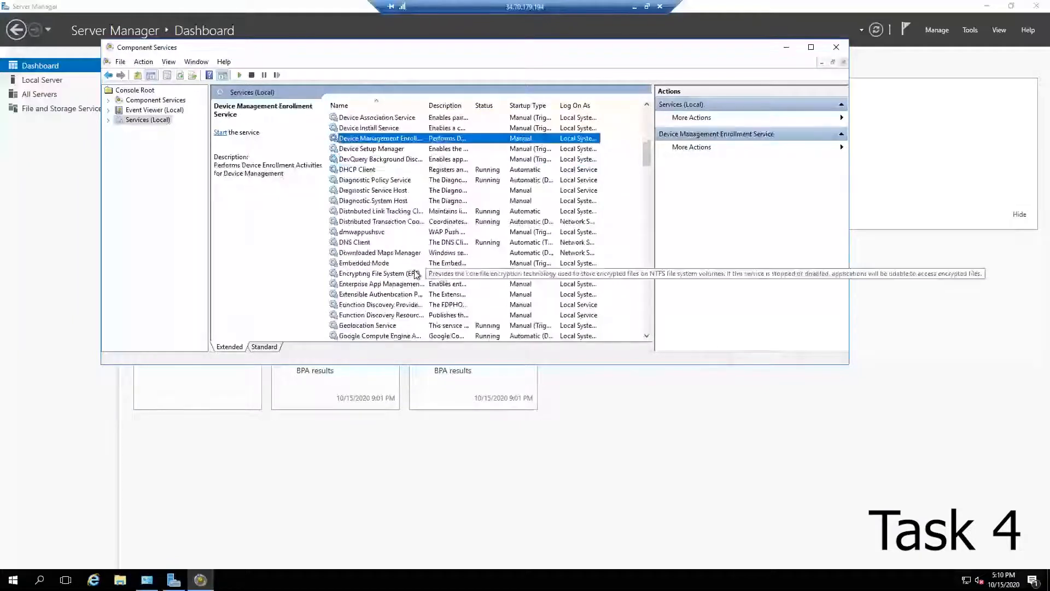
pyautogui.click(398, 254)
pyautogui.rightClick(398, 254)
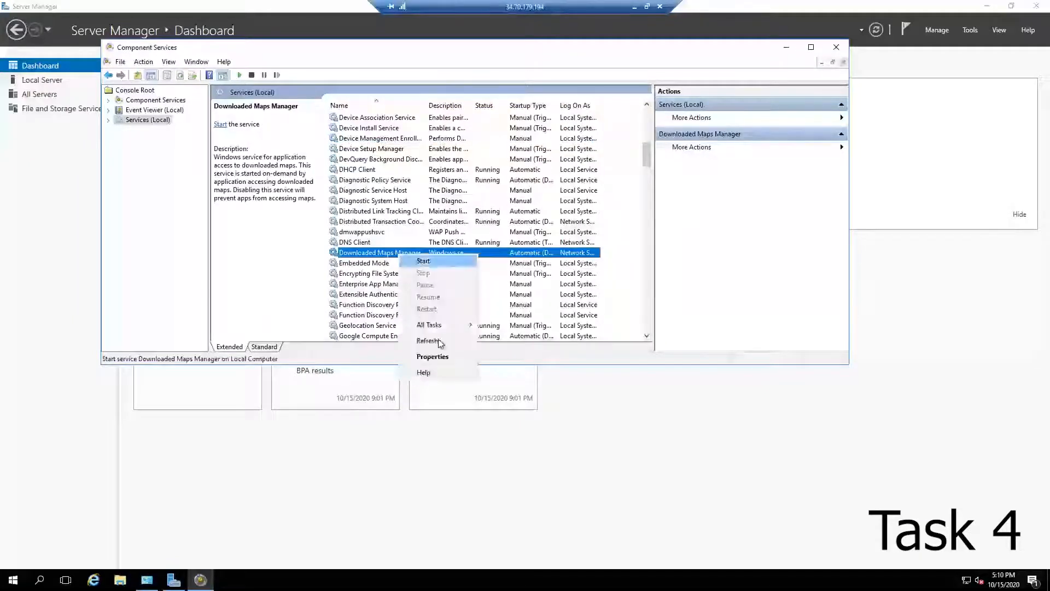
pyautogui.click(442, 357)
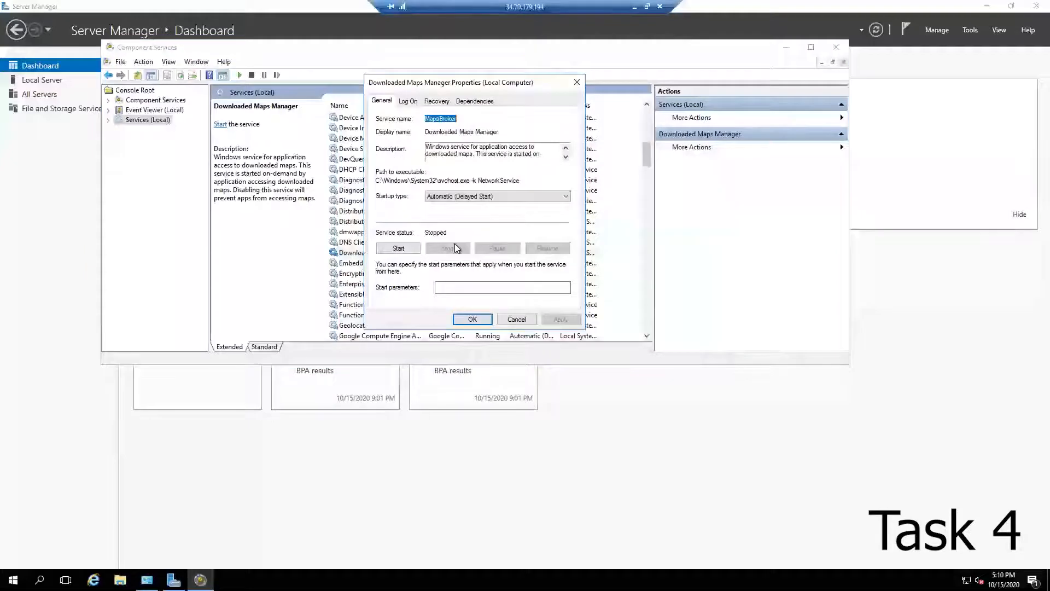
pyautogui.click(491, 196)
pyautogui.click(474, 226)
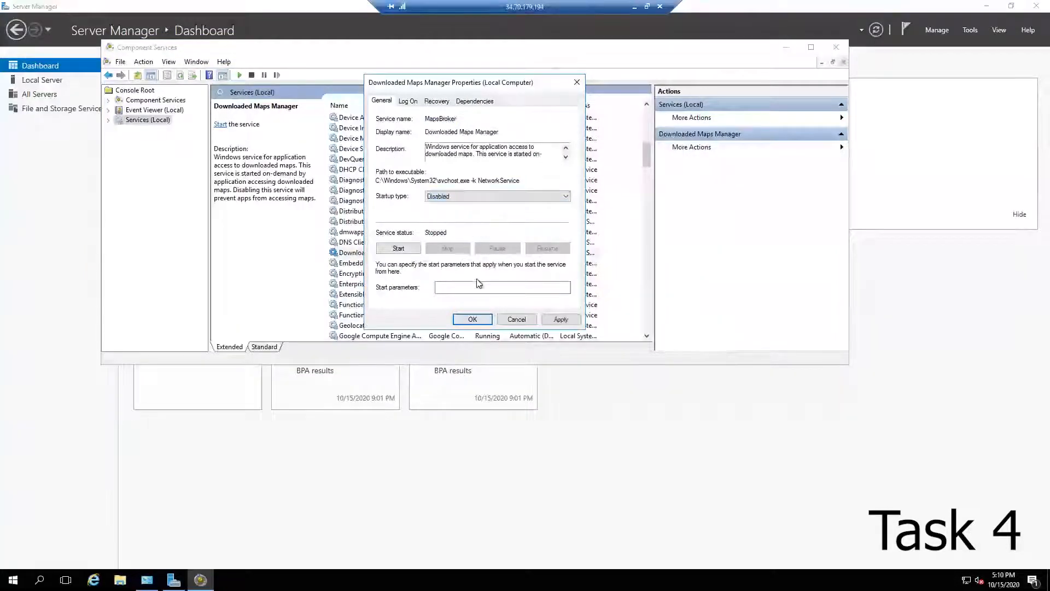
pyautogui.click(470, 321)
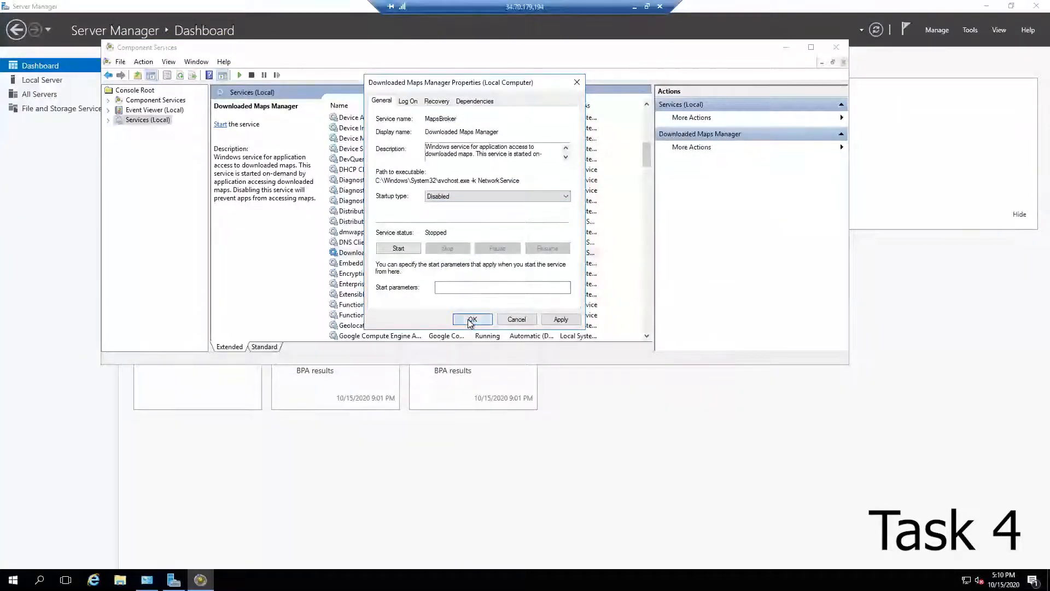
pyautogui.click(834, 49)
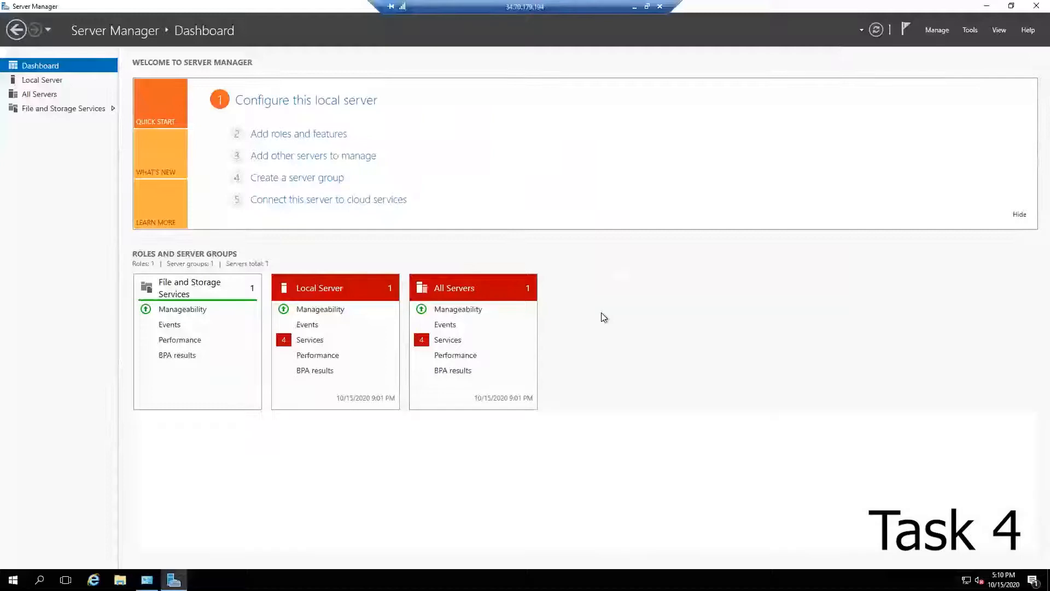
# Step: Restart the server, choosing Other (Planned) as the shutdown reason
pyautogui.click(13, 580)
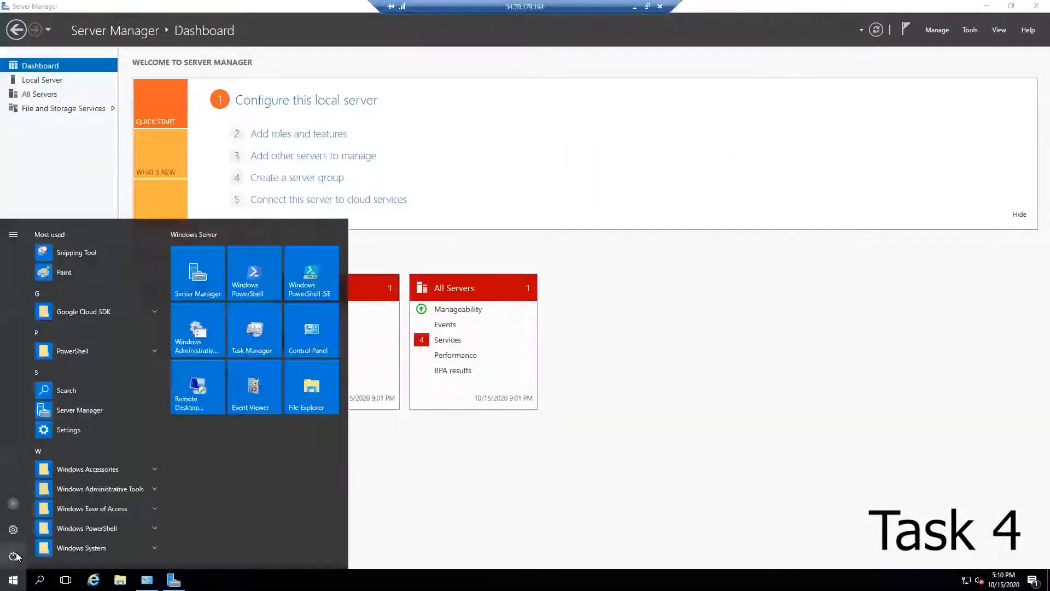
pyautogui.click(15, 555)
pyautogui.click(37, 529)
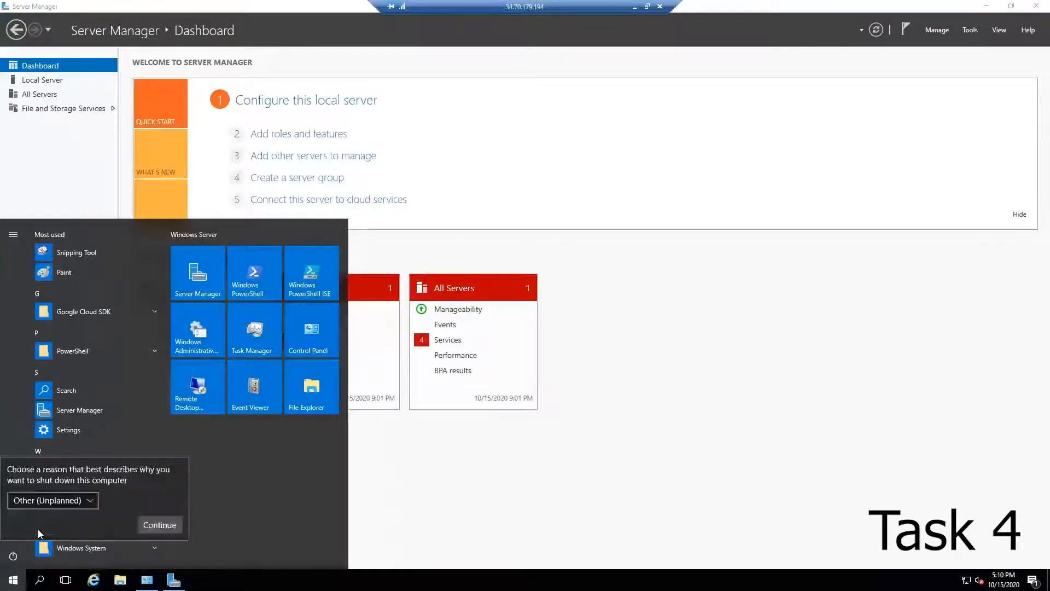
pyautogui.click(87, 502)
pyautogui.click(71, 429)
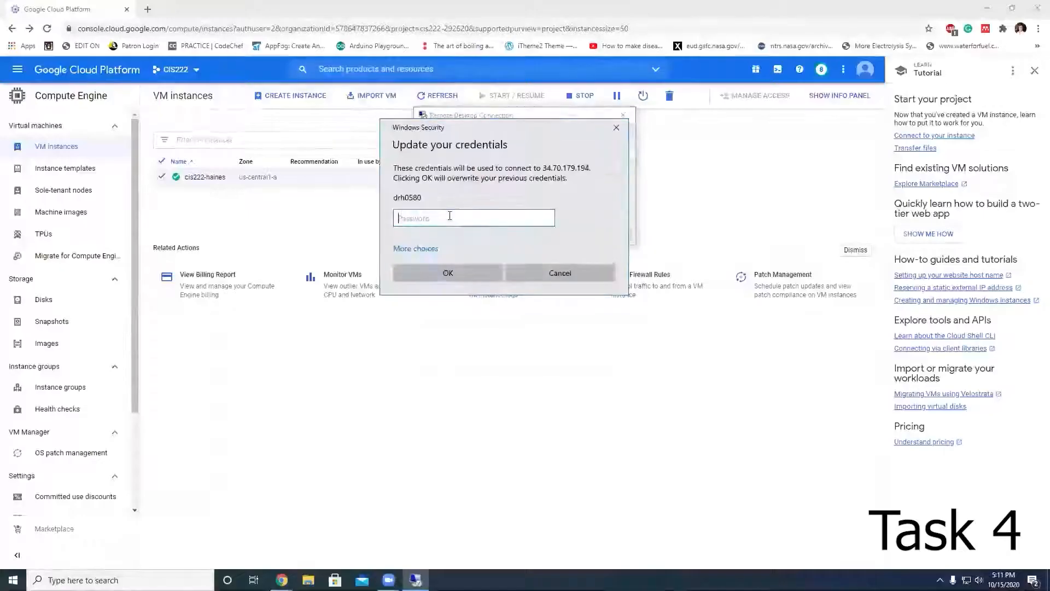
# Step: Reconnect to the VM over Remote Desktop, entering the account password and confirming the connection
pyautogui.write('******')
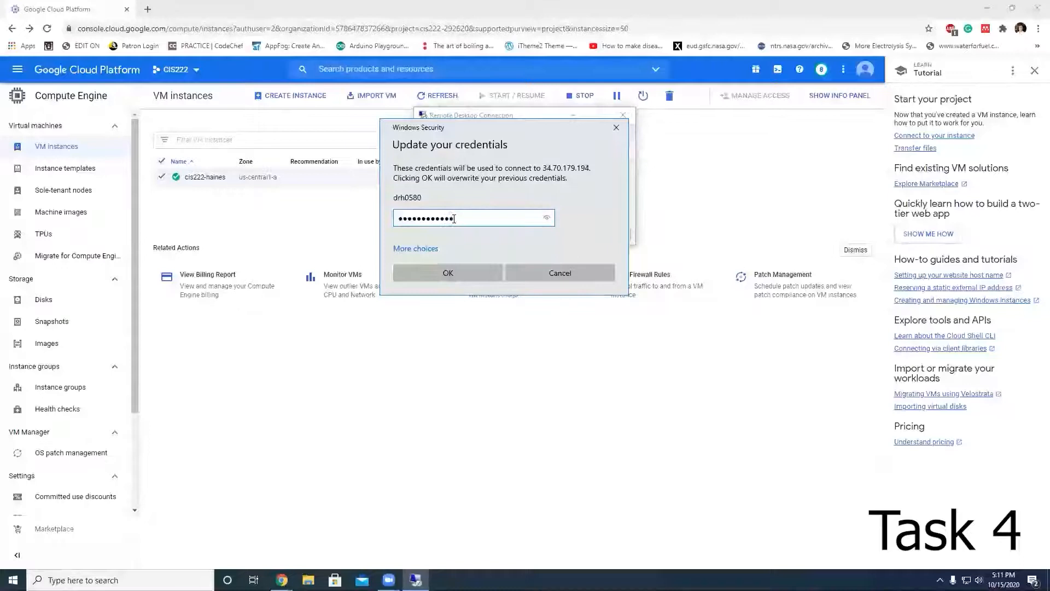
pyautogui.click(459, 272)
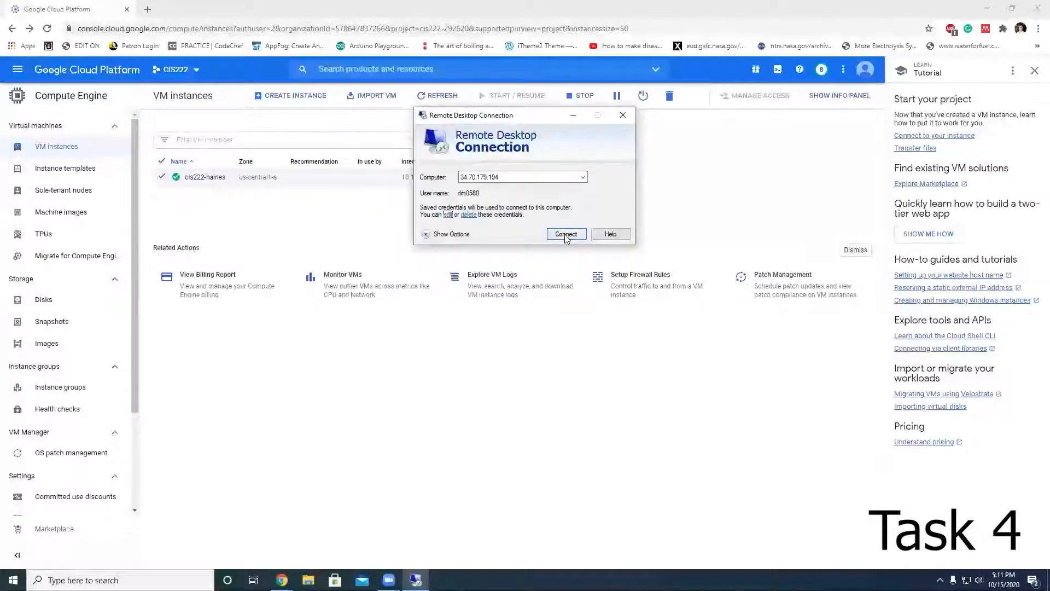
pyautogui.click(565, 234)
pyautogui.click(551, 266)
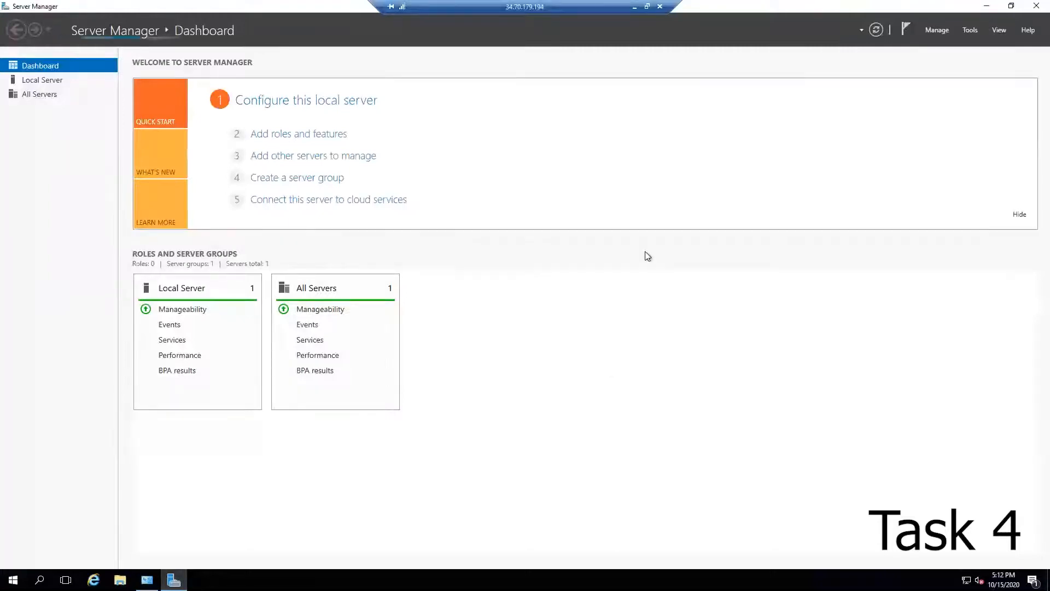
# Step: Open the services alert details for All Servers and review the stopped automatic services listed
pyautogui.click(469, 340)
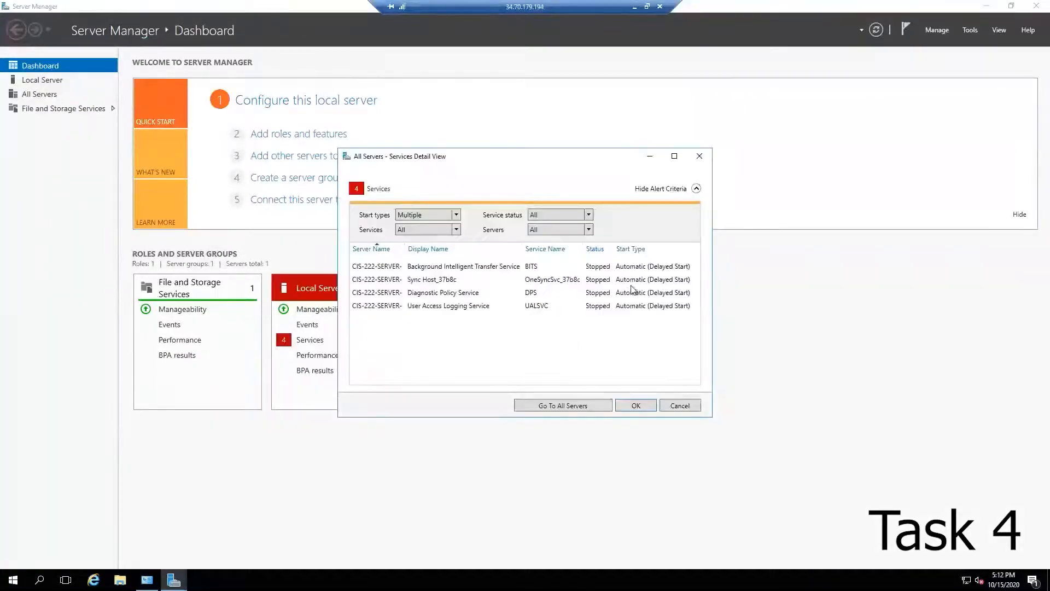
pyautogui.moveTo(712, 268); pyautogui.dragTo(811, 268)
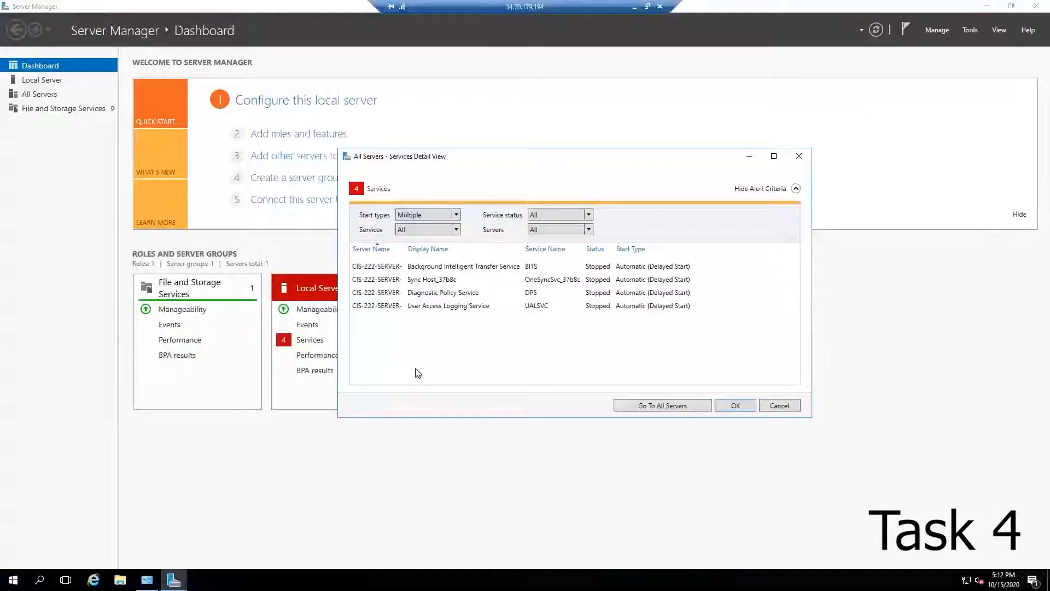
pyautogui.moveTo(654, 162); pyautogui.dragTo(543, 170)
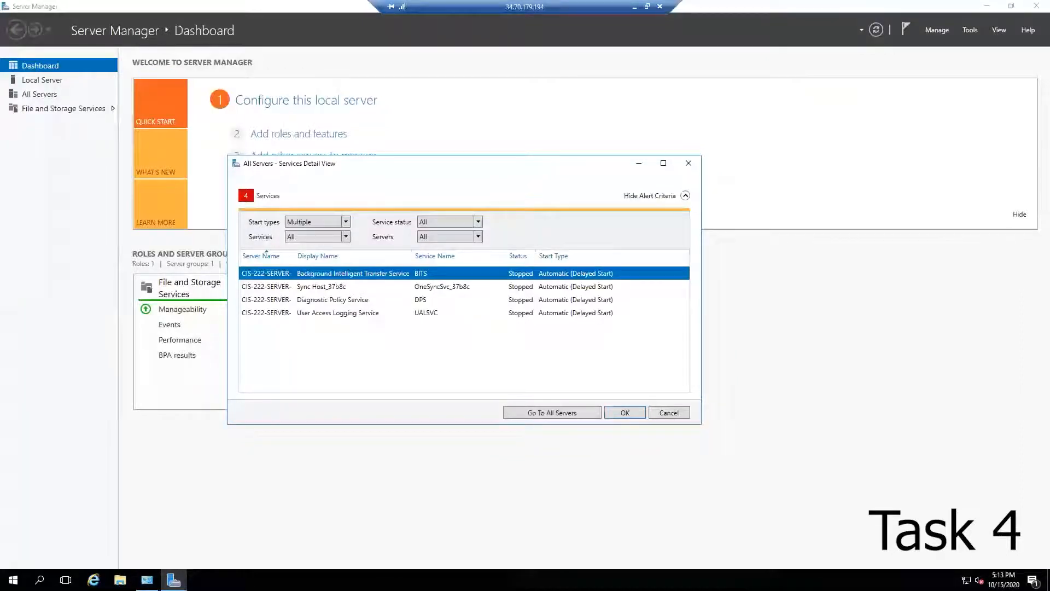
pyautogui.press('Down')
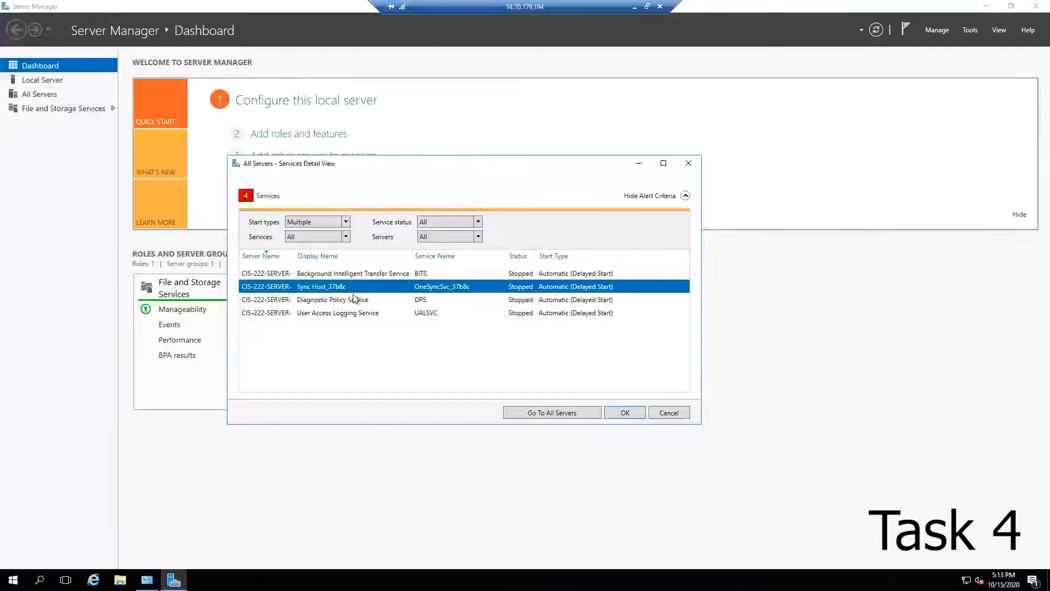
pyautogui.click(329, 304)
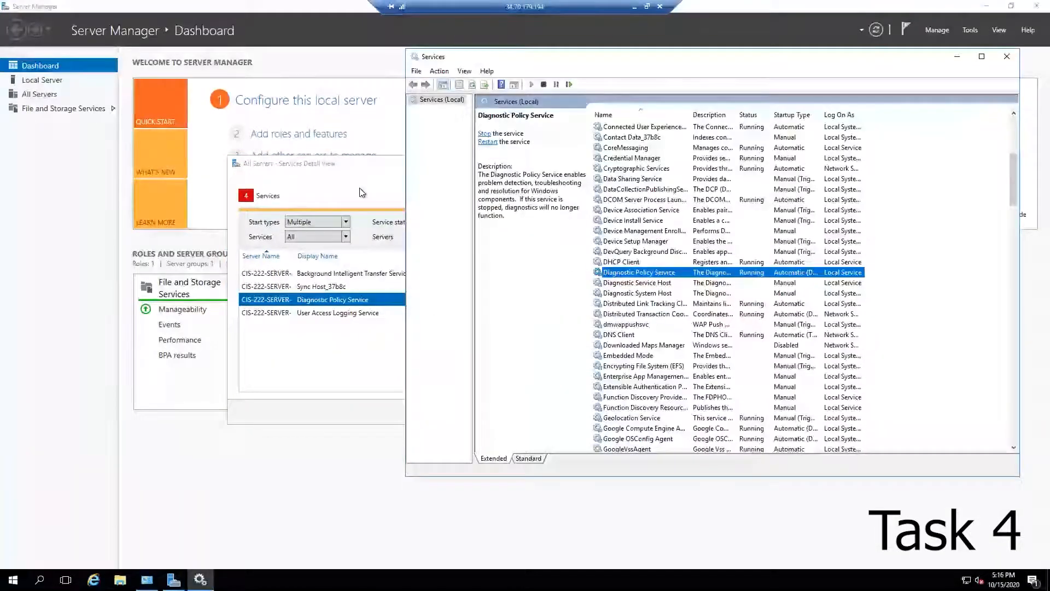
pyautogui.click(361, 192)
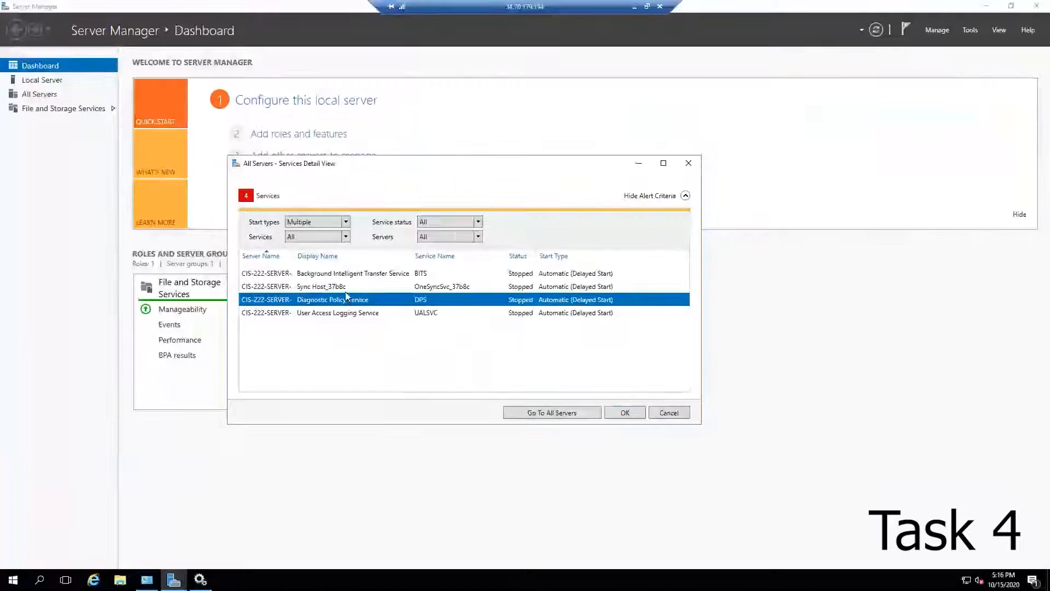
pyautogui.click(348, 316)
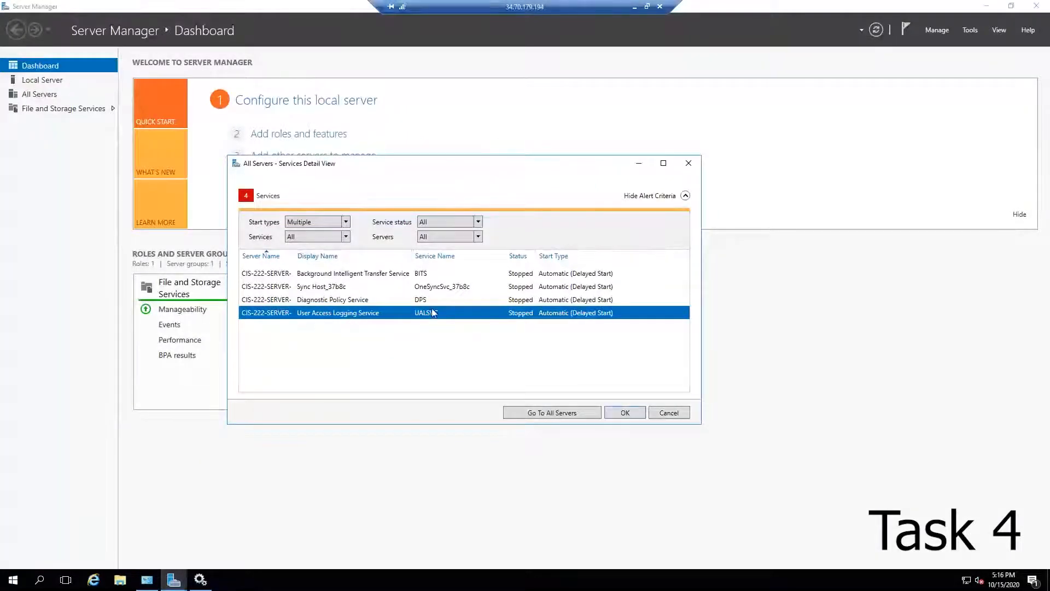
# Step: In Services, open the User Access Logging Service properties and start the service
pyautogui.hotkey('alt', 'Tab')
pyautogui.click(666, 147)
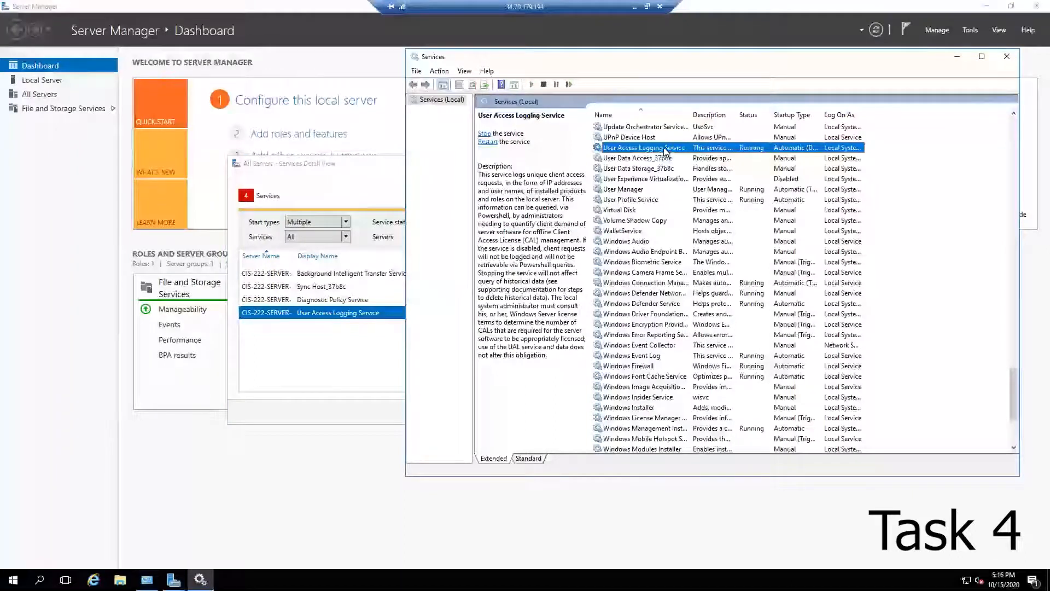
pyautogui.doubleClick(649, 149)
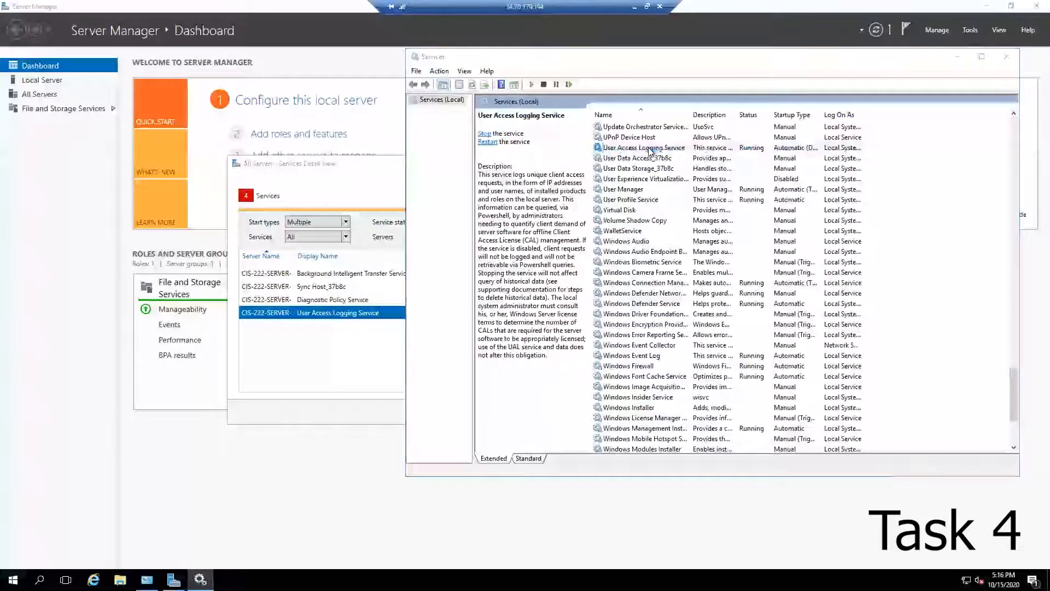
pyautogui.click(699, 323)
pyautogui.click(651, 323)
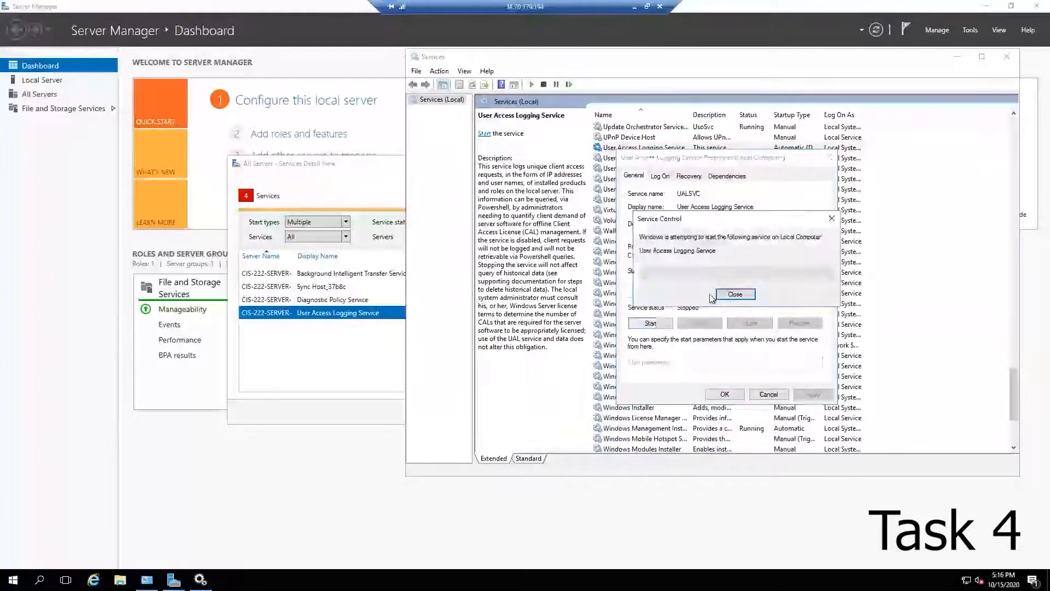
pyautogui.moveTo(670, 164); pyautogui.dragTo(679, 230)
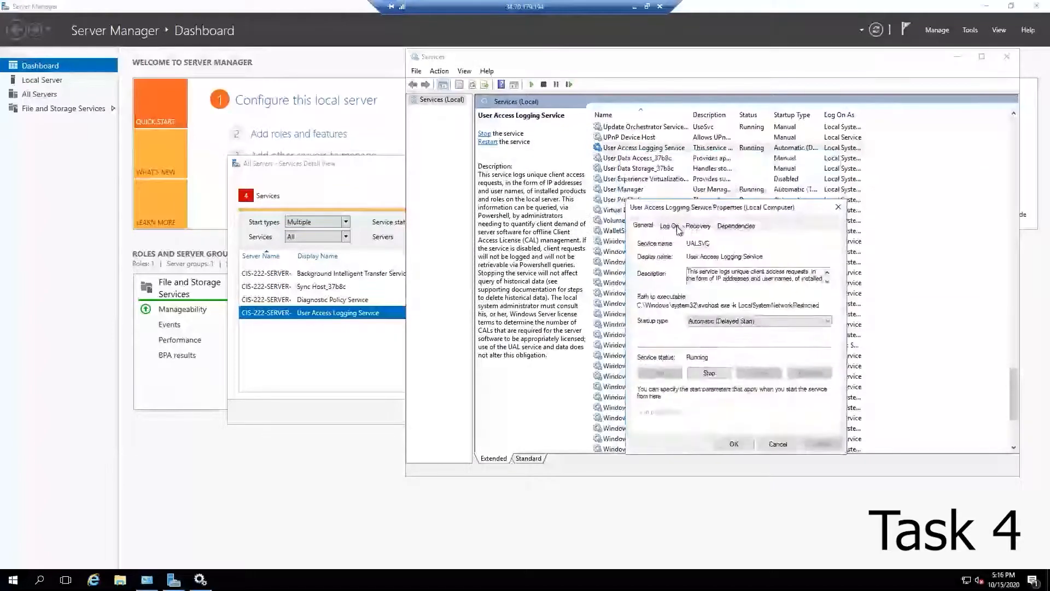
pyautogui.click(759, 321)
pyautogui.click(759, 328)
pyautogui.click(734, 443)
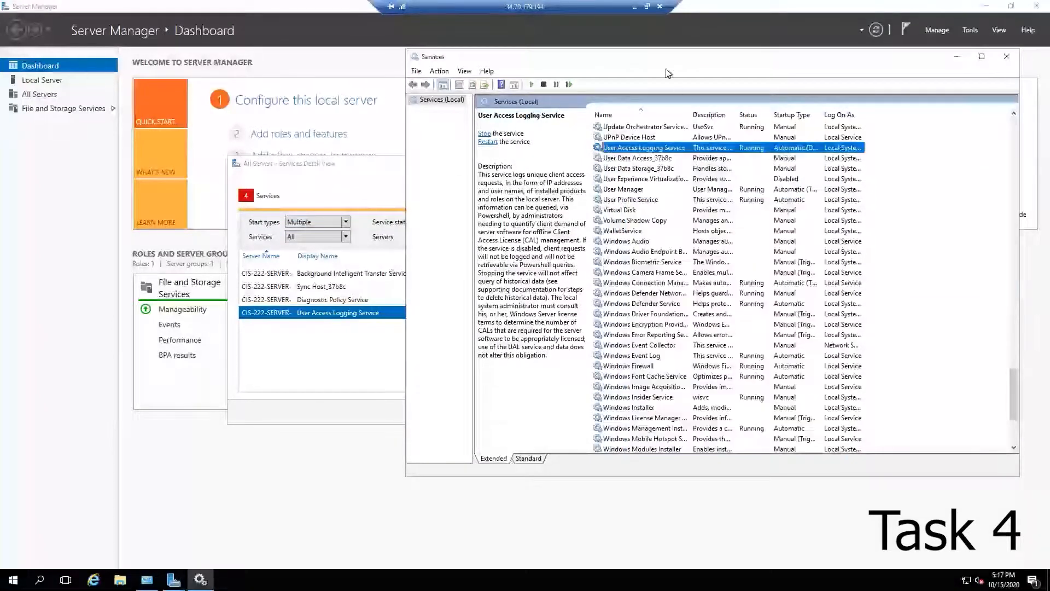
# Step: Set the User Access Logging Service startup type to Automatic
pyautogui.click(363, 174)
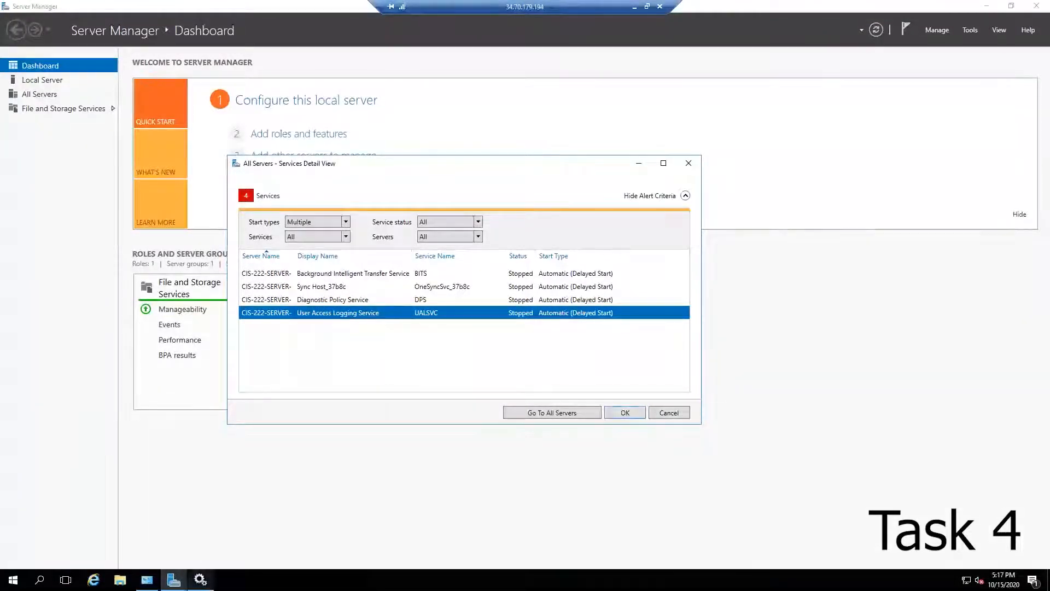
pyautogui.click(200, 579)
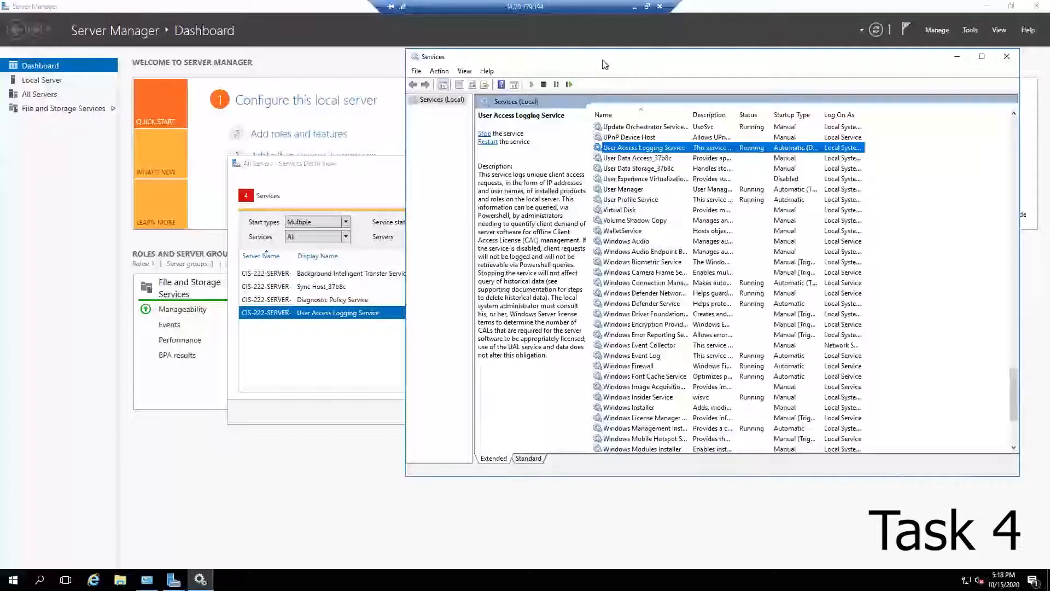
pyautogui.doubleClick(634, 151)
pyautogui.click(739, 323)
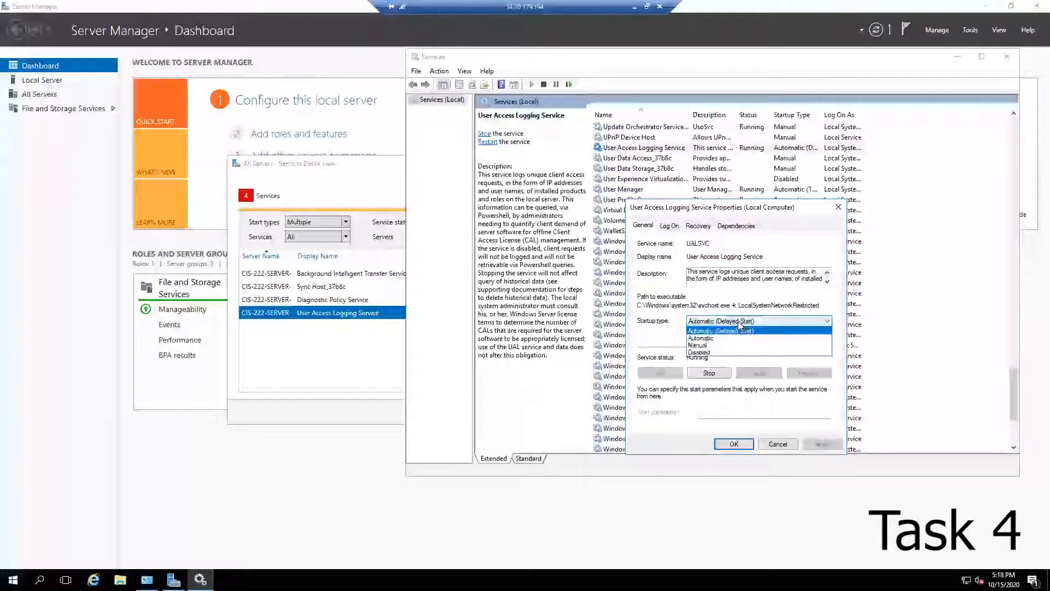
pyautogui.click(727, 338)
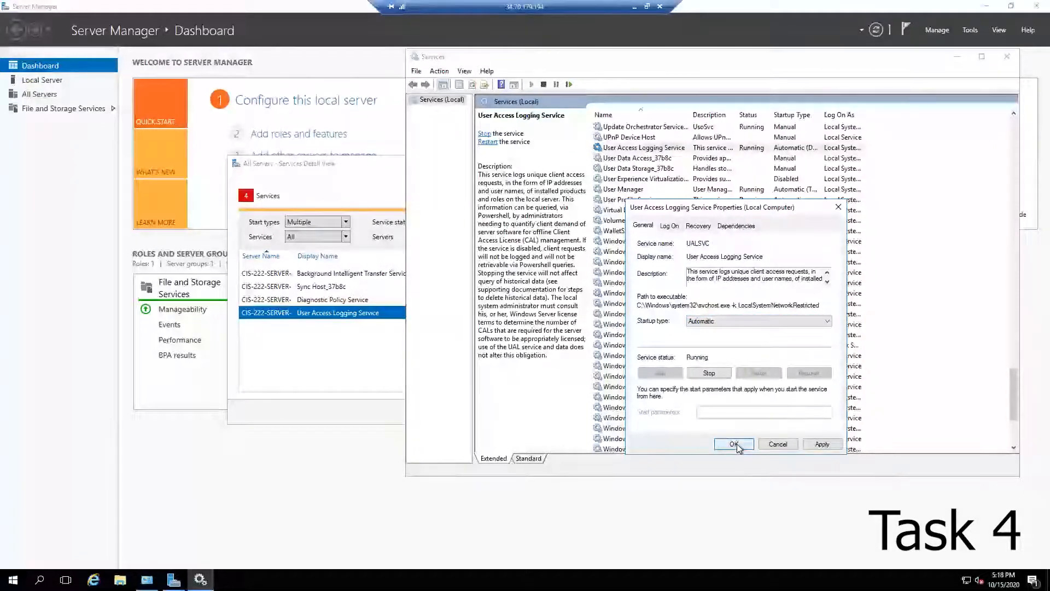
pyautogui.click(734, 444)
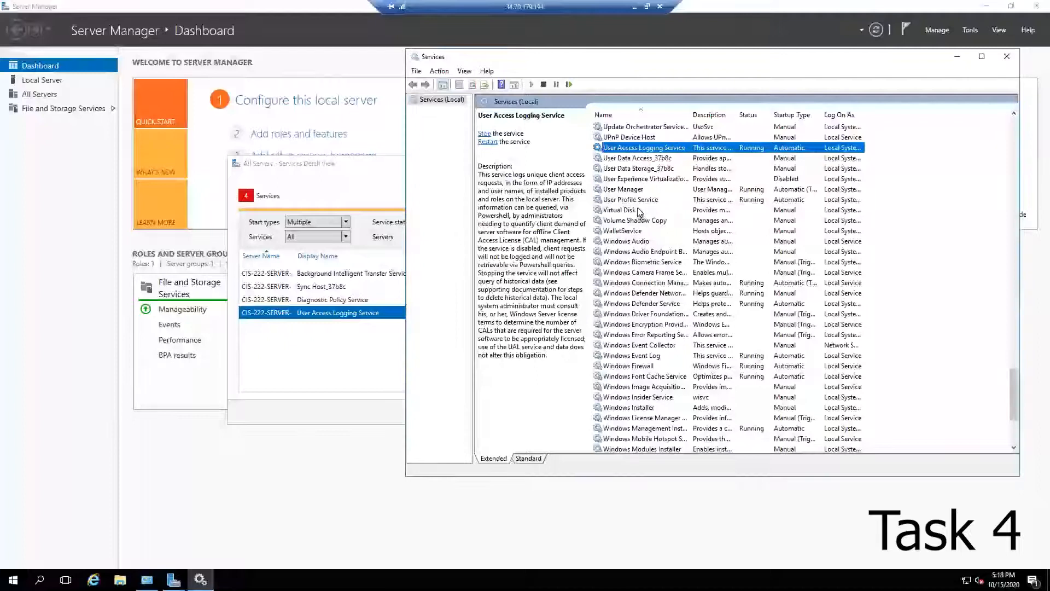
# Step: Set the Diagnostic Policy Service startup type to Automatic
pyautogui.press('d')
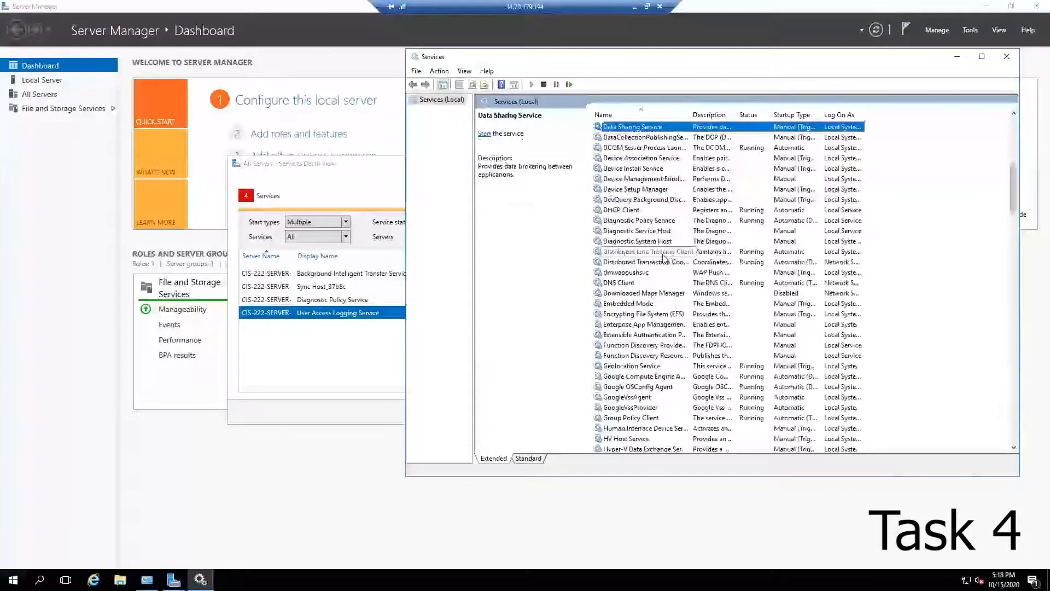
pyautogui.doubleClick(648, 220)
pyautogui.click(697, 257)
pyautogui.click(696, 281)
pyautogui.click(697, 257)
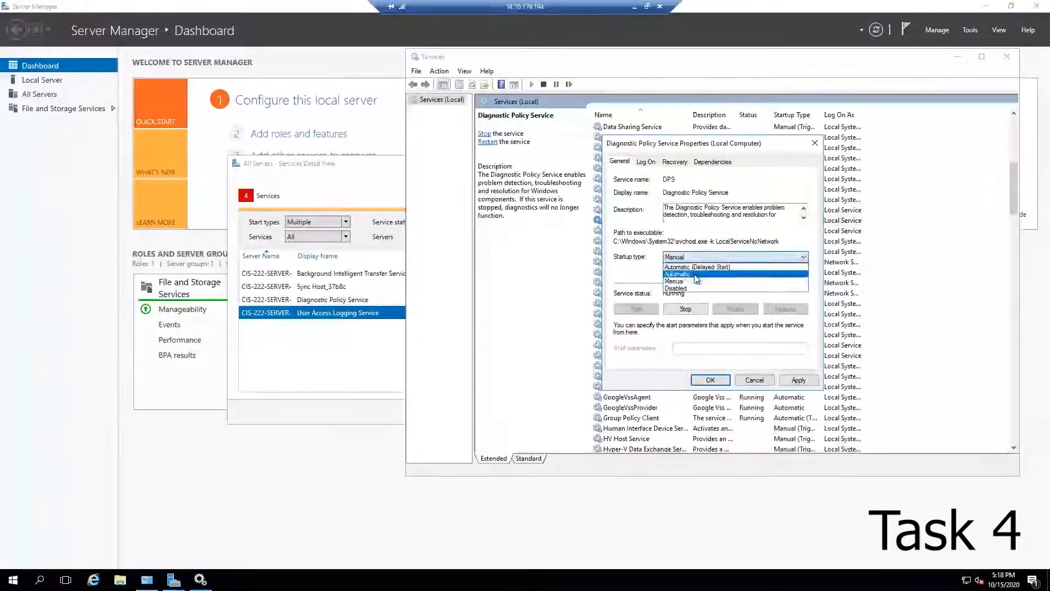
pyautogui.click(698, 274)
pyautogui.click(709, 379)
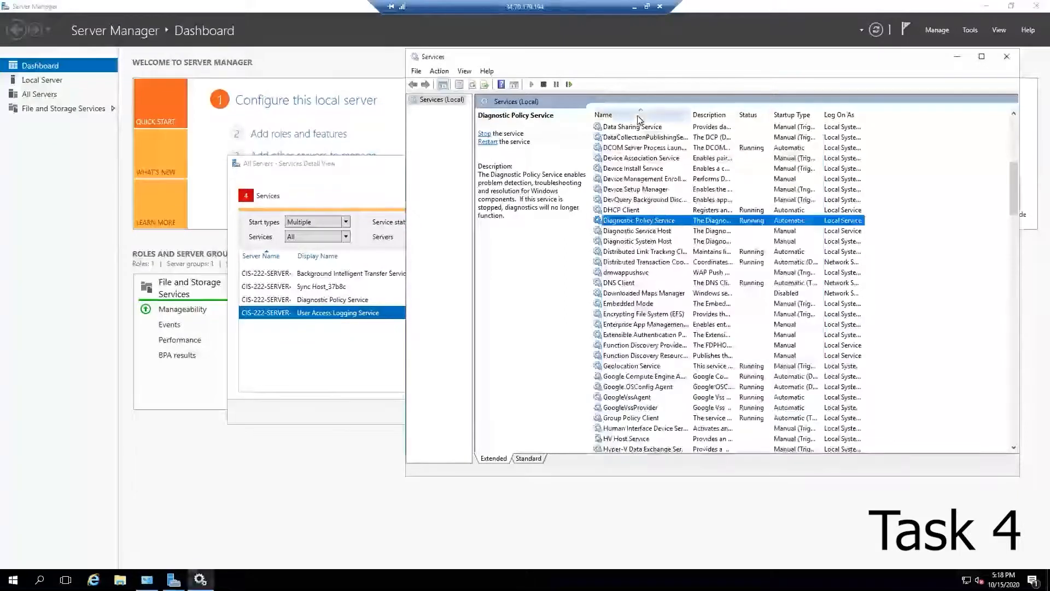
# Step: Open the Background Intelligent Transfer Service properties and compare them with the services alert list
pyautogui.click(639, 170)
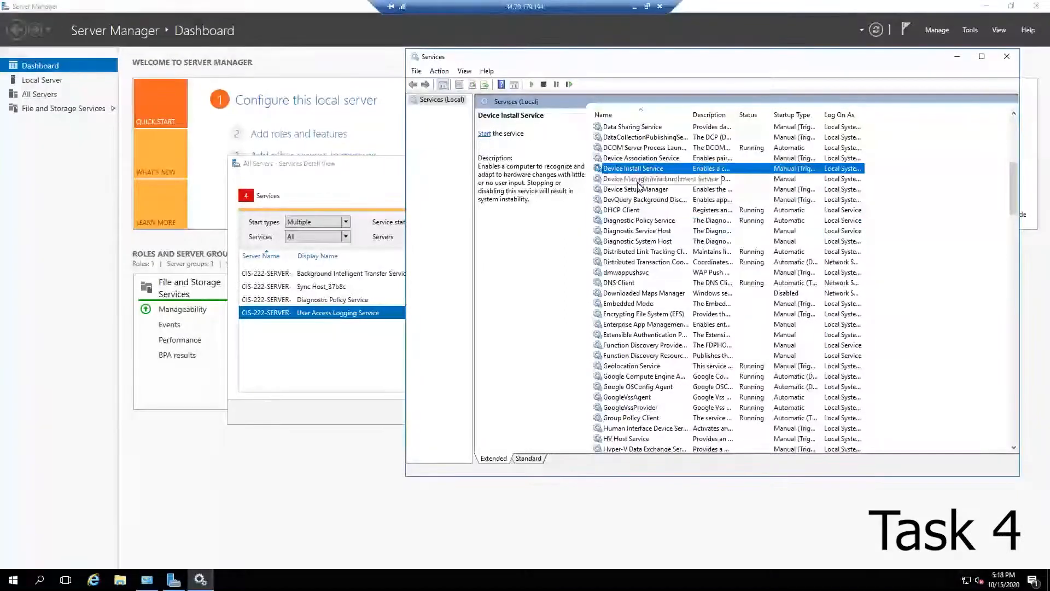
pyautogui.press('b')
pyautogui.doubleClick(669, 129)
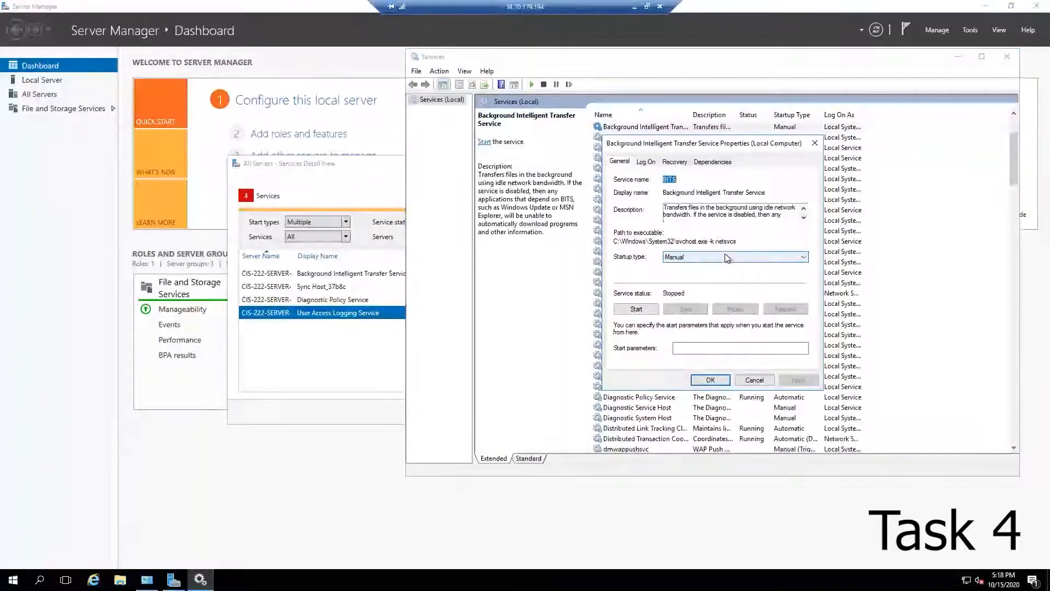
pyautogui.click(360, 178)
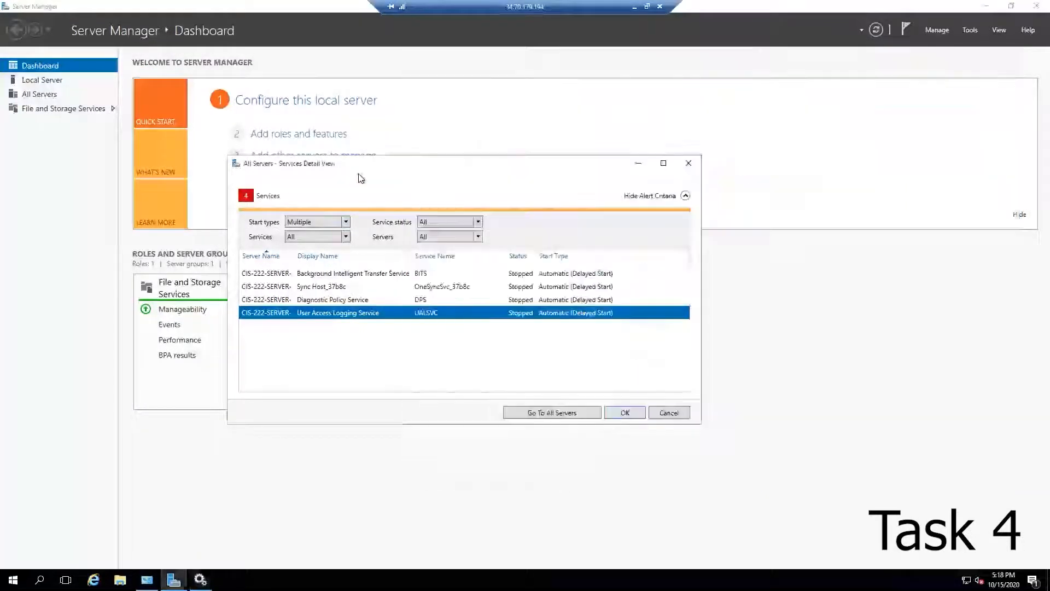
pyautogui.click(201, 579)
pyautogui.scroll(2, 663, 302)
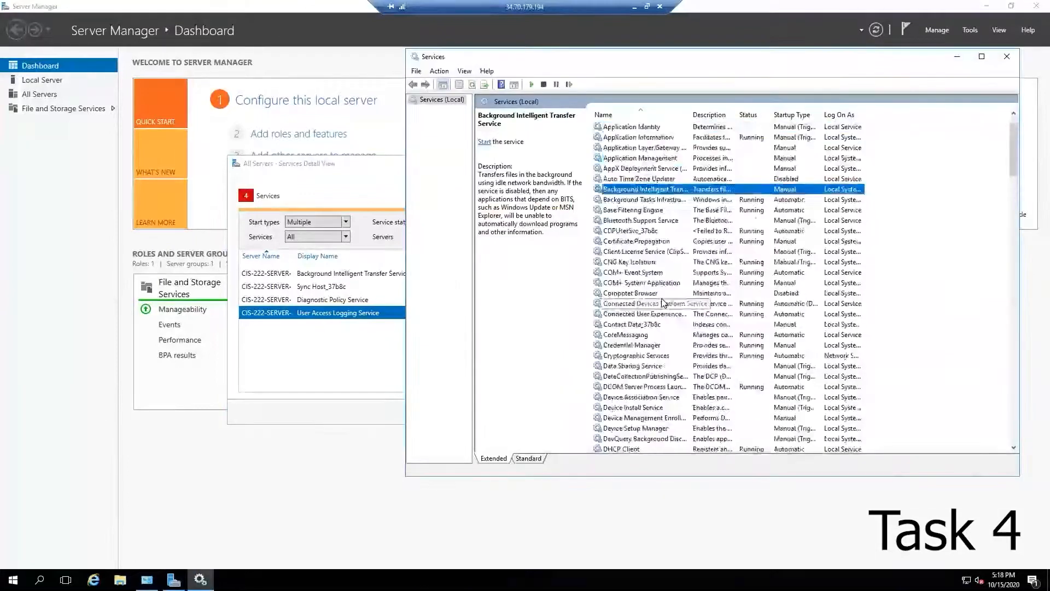
pyautogui.moveTo(593, 60); pyautogui.dragTo(652, 81)
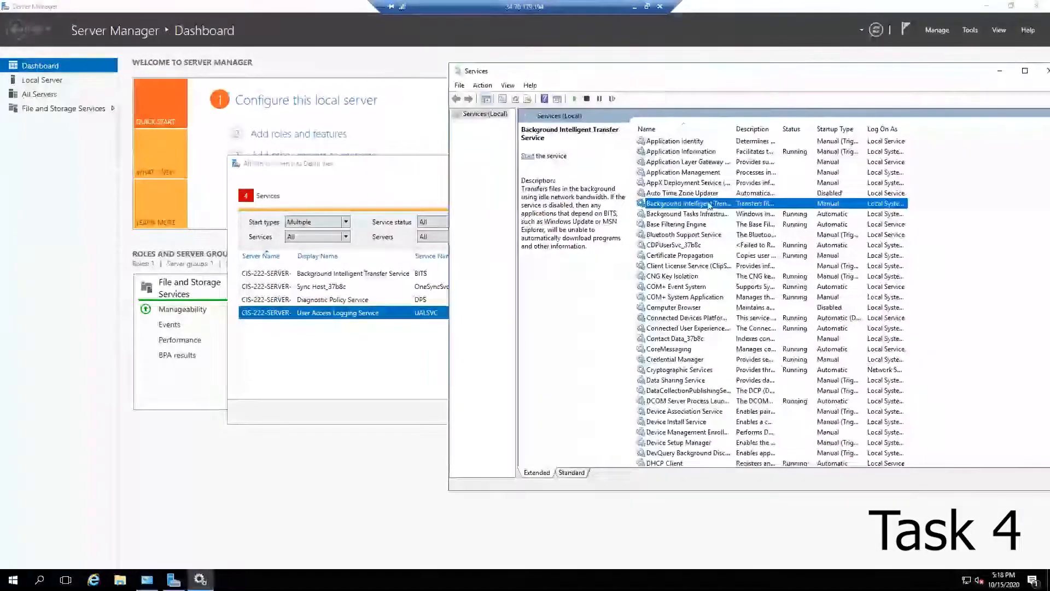
# Step: Try to set the Sync Host_37b8c service's startup type to Disabled and apply it
pyautogui.click(678, 184)
pyautogui.press('s')
pyautogui.press('s')
pyautogui.press('s')
pyautogui.press('s')
pyautogui.press('s')
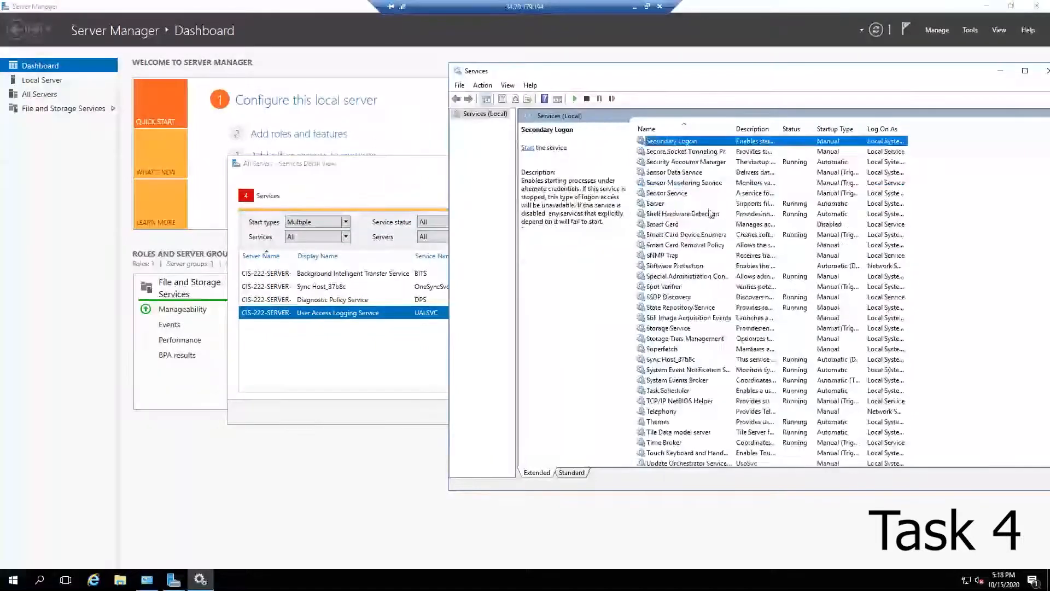
pyautogui.press('s')
pyautogui.press('s')
pyautogui.press('s')
pyautogui.press('s')
pyautogui.press('s')
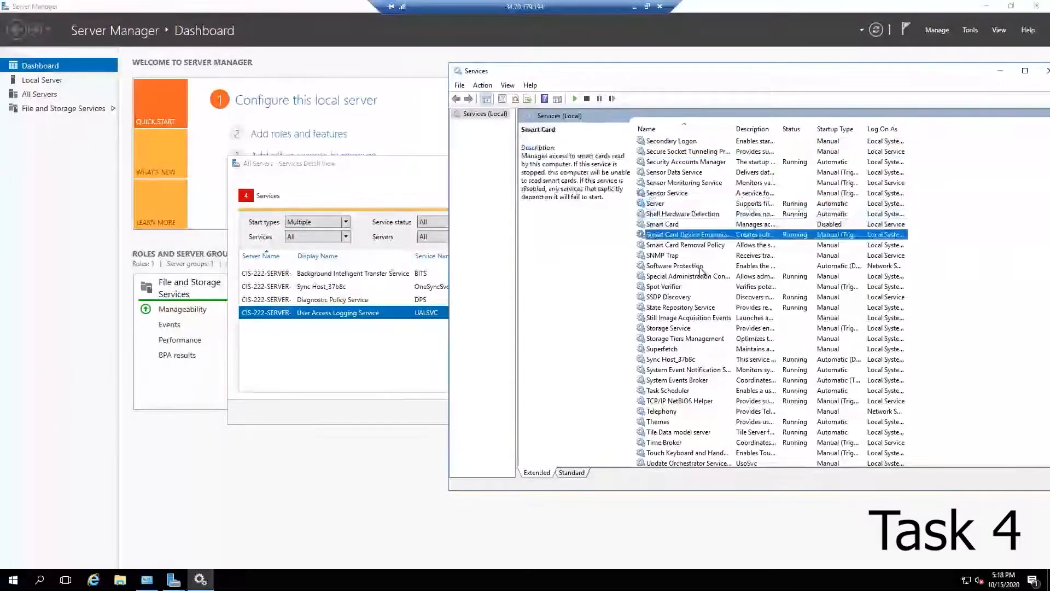
pyautogui.scroll(-1, 695, 306)
pyautogui.doubleClick(683, 328)
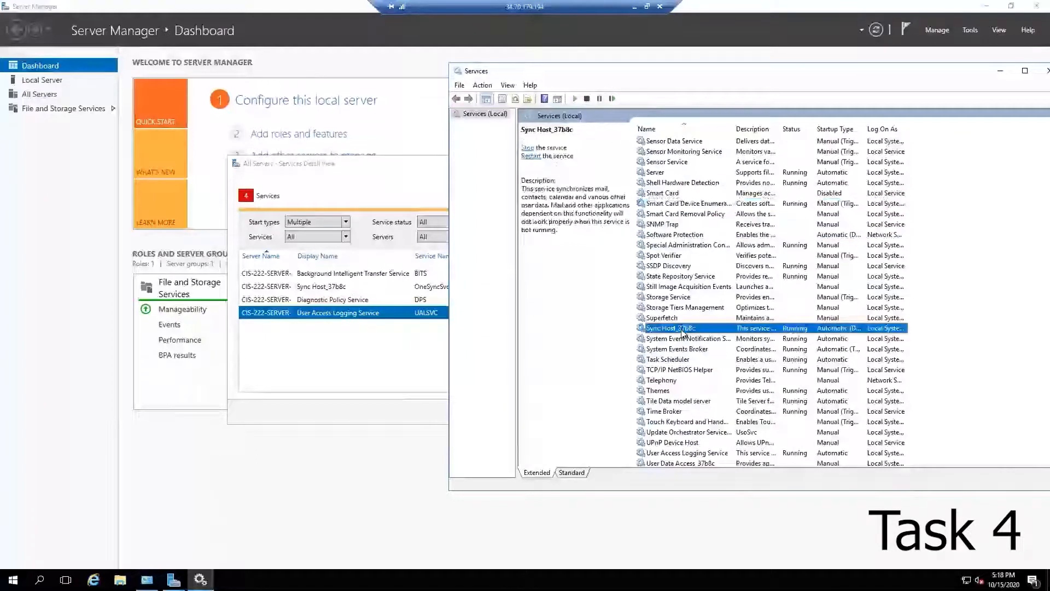
pyautogui.click(749, 271)
pyautogui.click(724, 303)
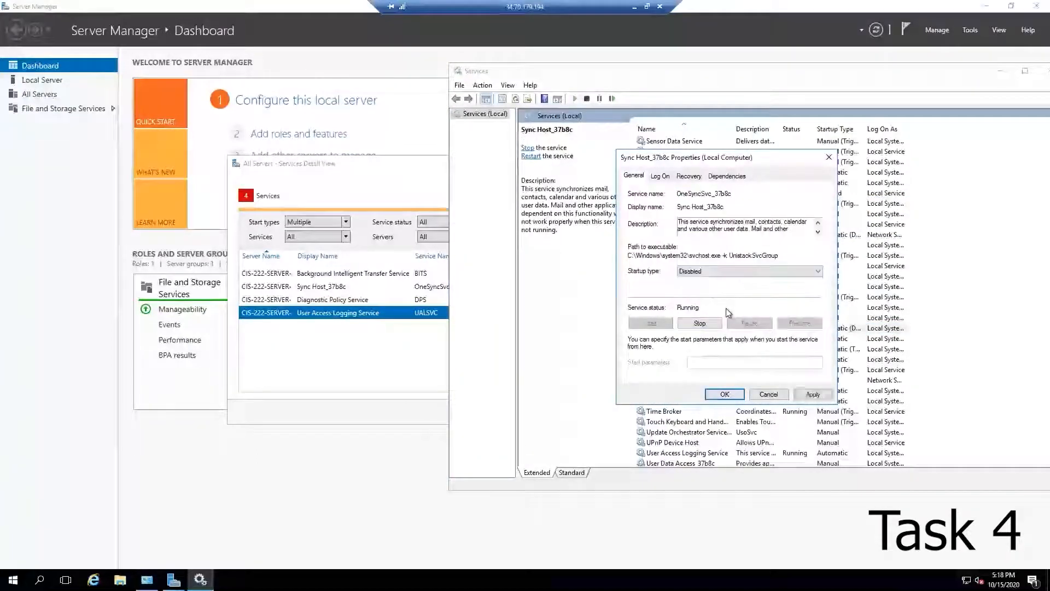
pyautogui.click(724, 394)
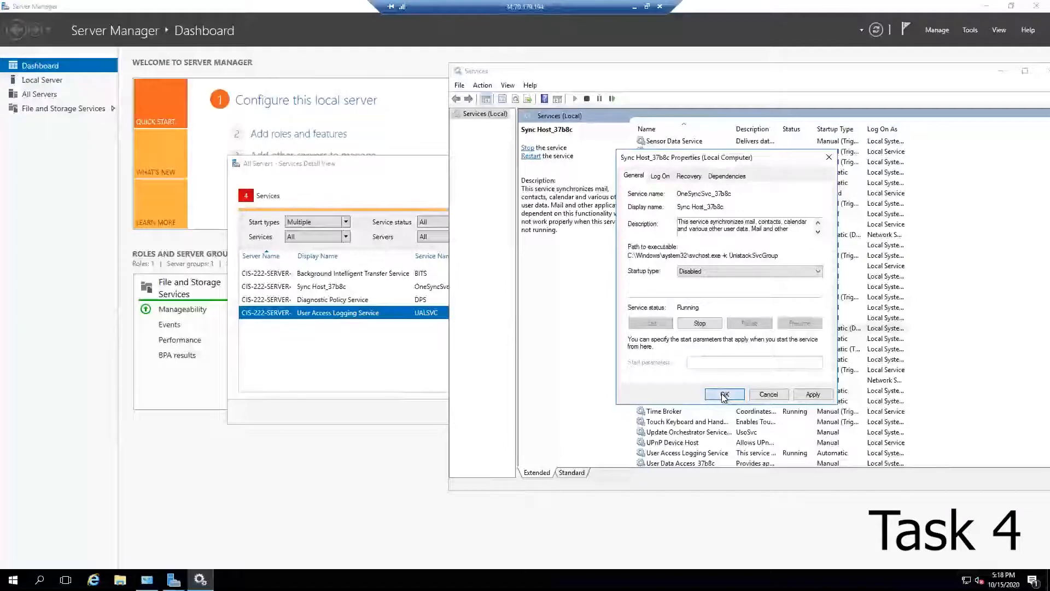
# Step: Reopen the Sync Host_37b8c properties, retry applying them, dismiss the error and cancel the dialog
pyautogui.click(575, 334)
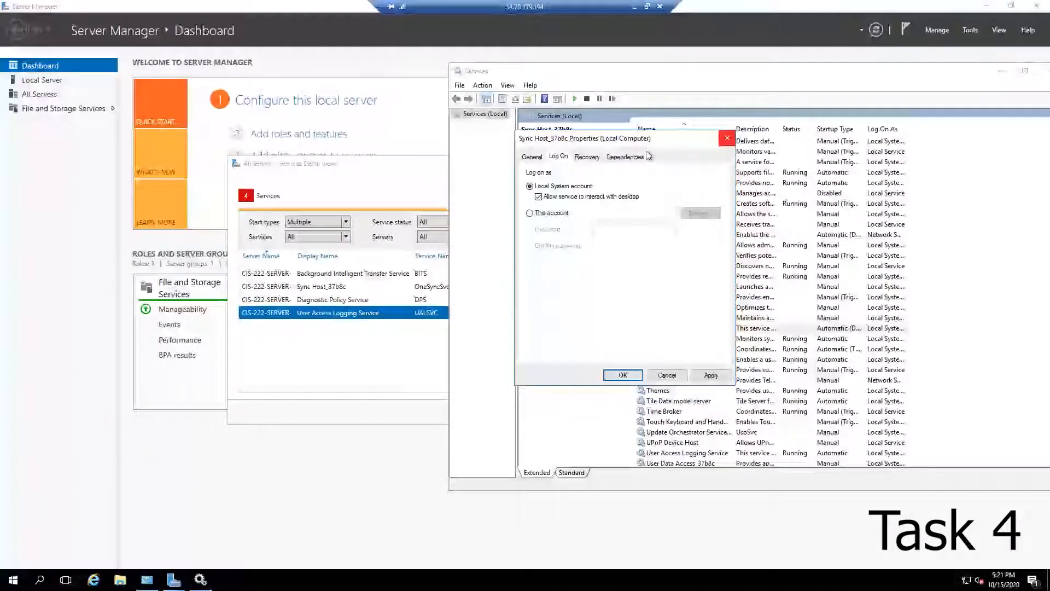
pyautogui.moveTo(589, 139); pyautogui.dragTo(612, 146)
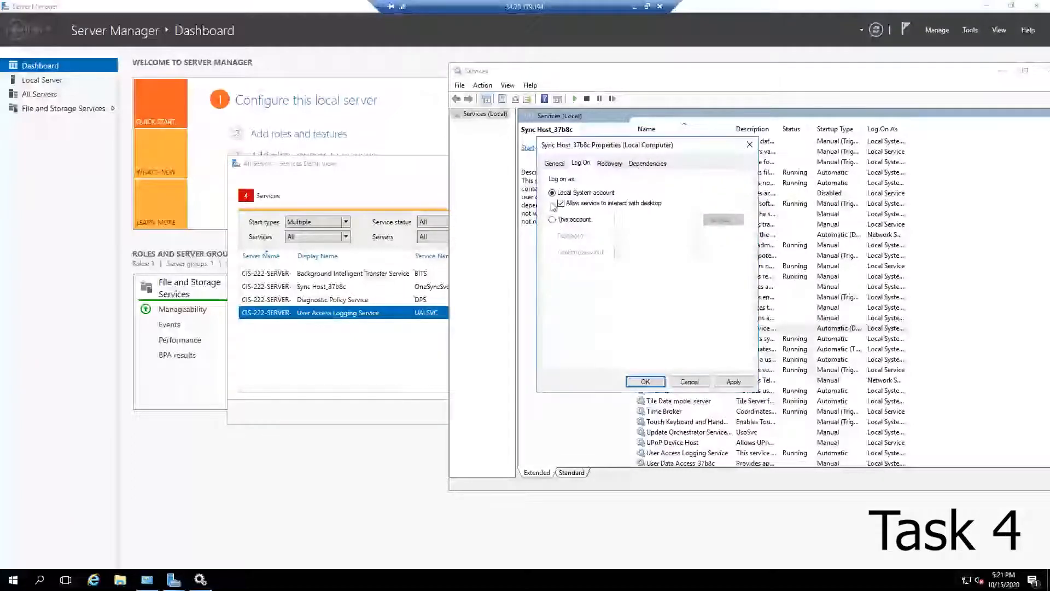
pyautogui.click(554, 164)
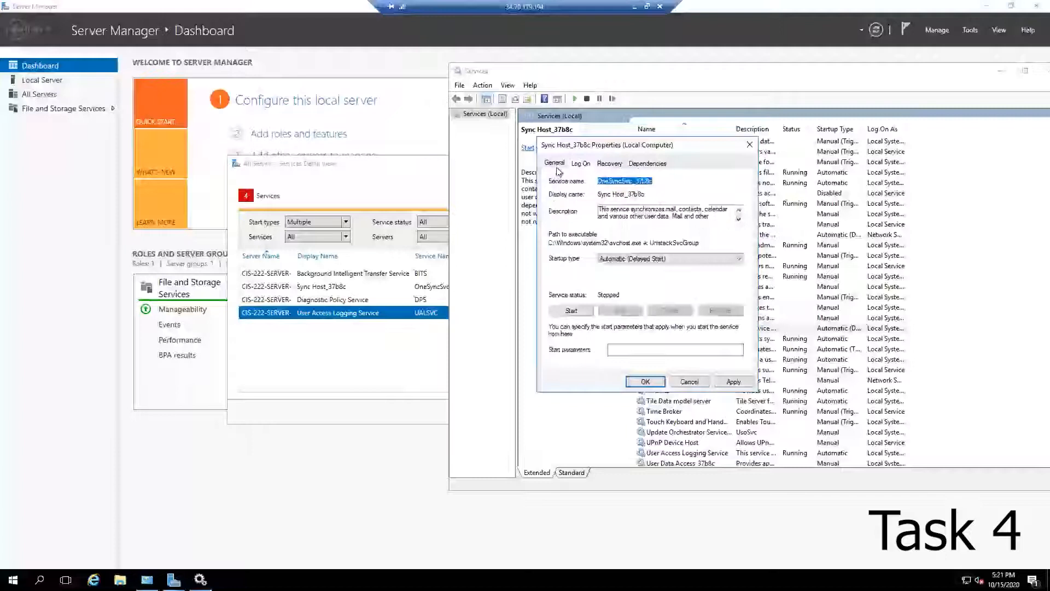
pyautogui.click(645, 382)
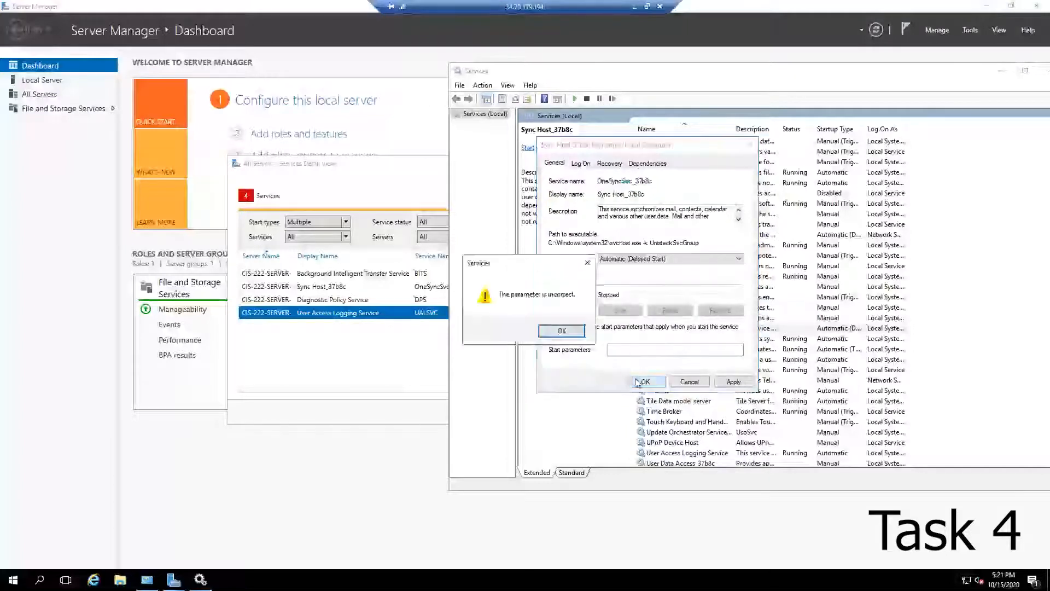
pyautogui.click(568, 331)
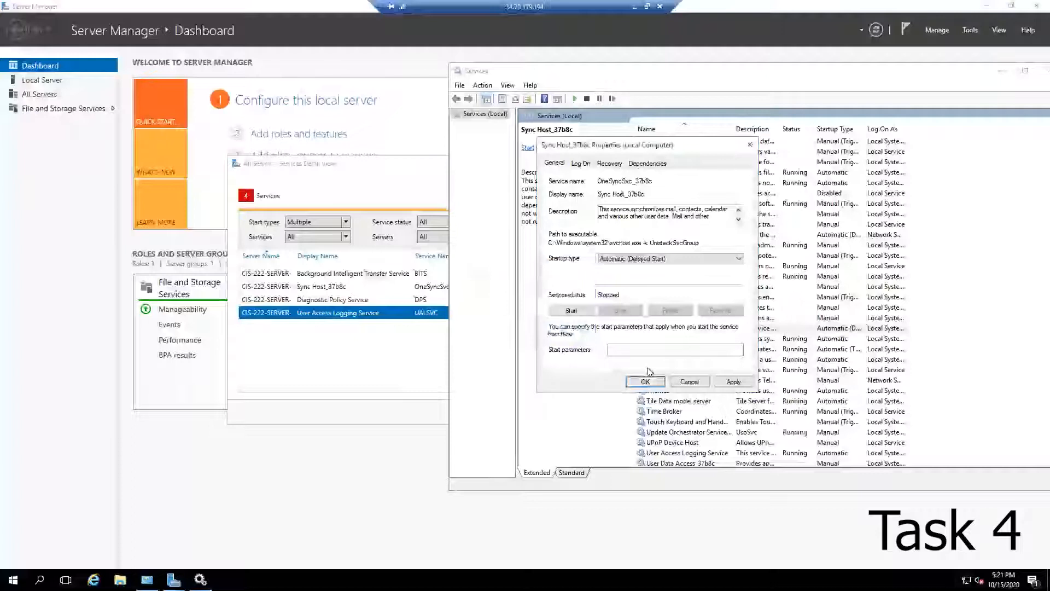
pyautogui.click(681, 384)
pyautogui.click(681, 382)
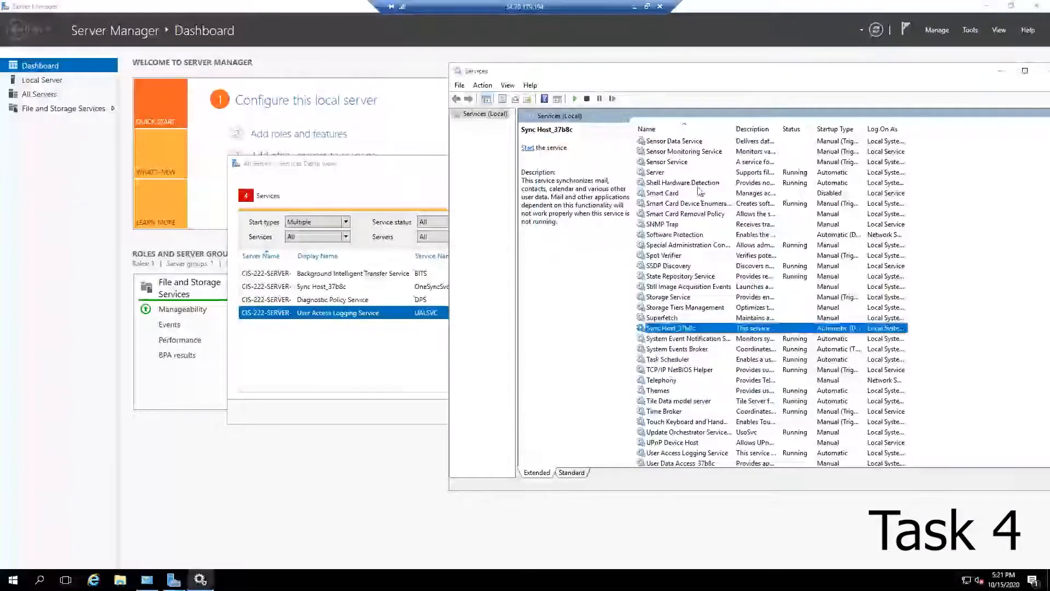
# Step: Launch Registry Editor with regedit from Run and approve the elevation prompt
pyautogui.click(13, 579)
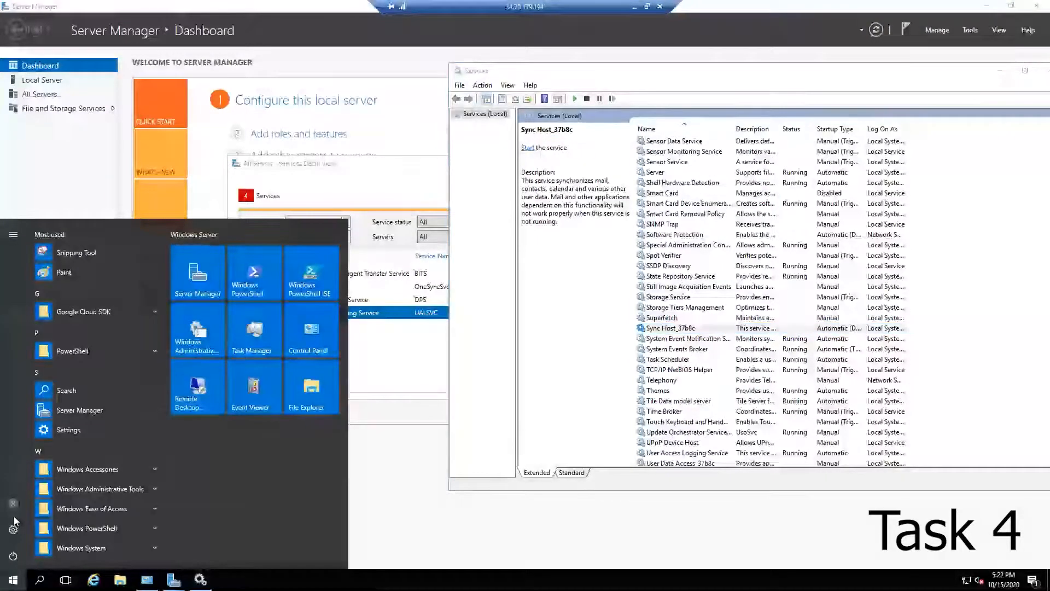
pyautogui.press('super+r')
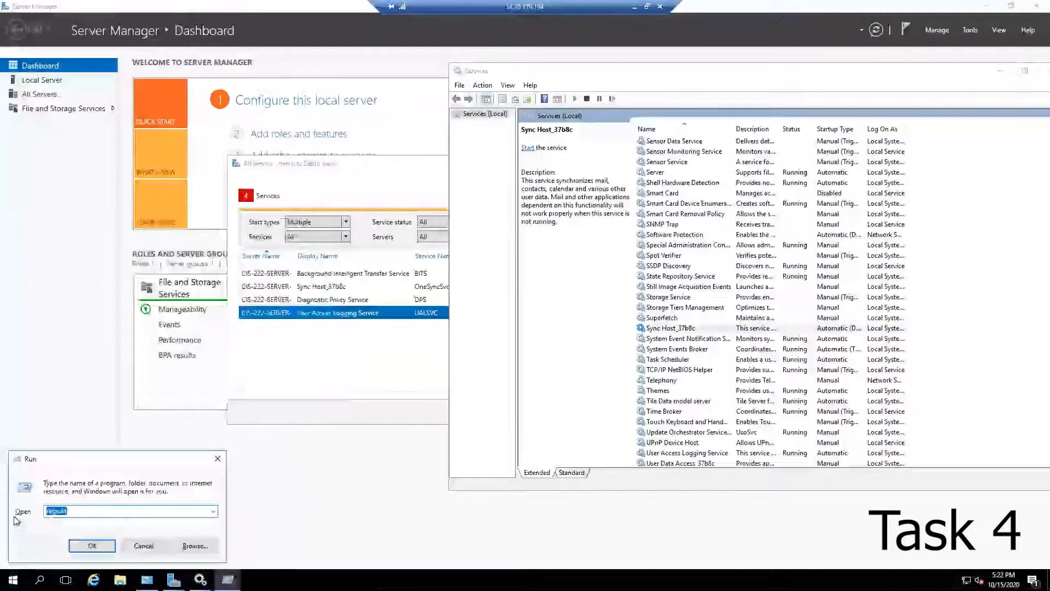
pyautogui.press('Return')
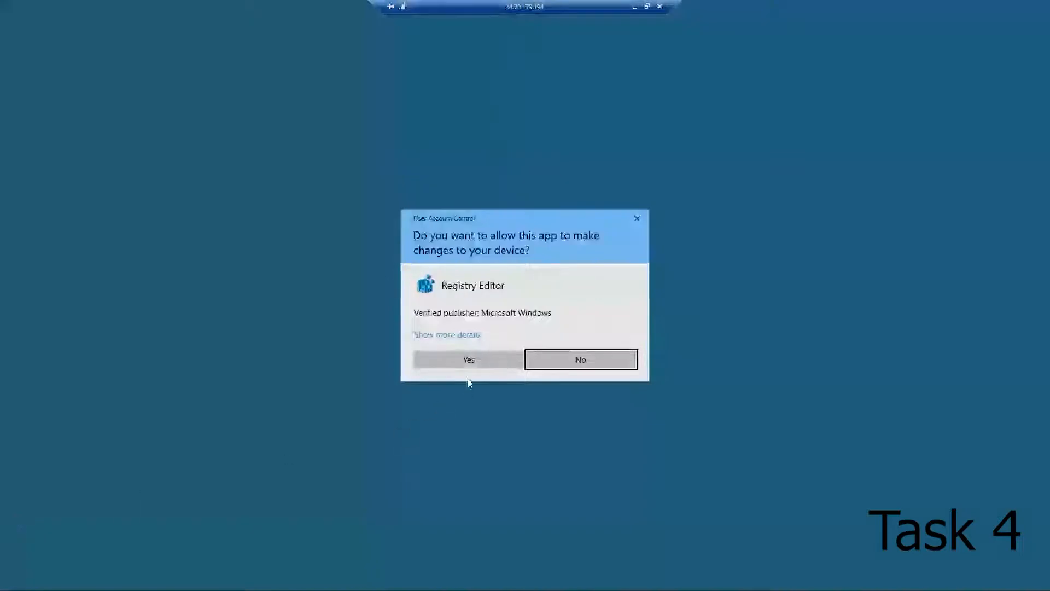
pyautogui.click(467, 361)
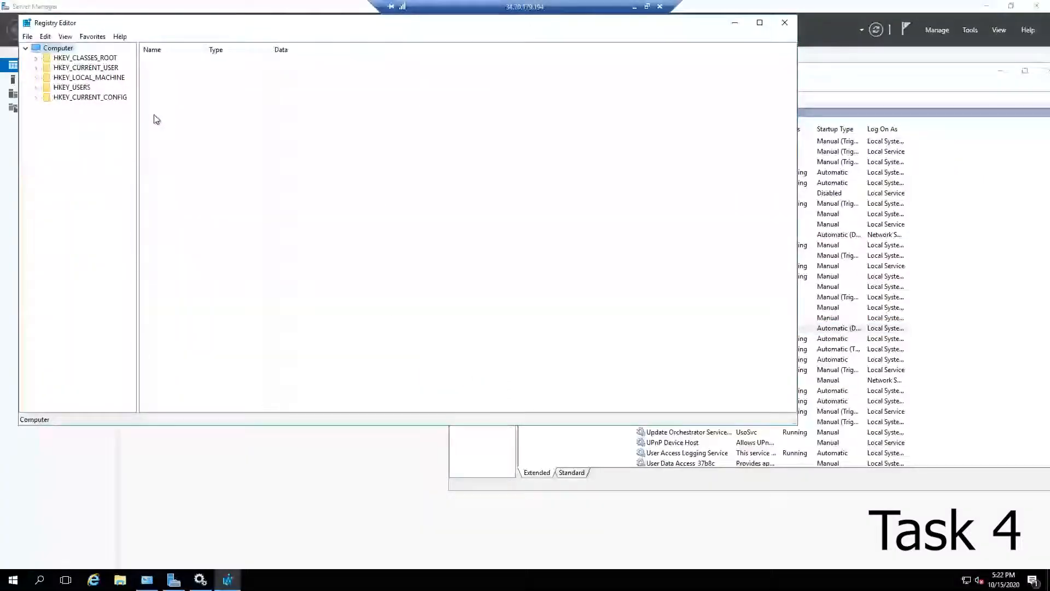
# Step: Navigate to HKEY_LOCAL_MACHINE\SYSTEM\CurrentControlSet\Services\OneSyncSvc and open its Start value for editing
pyautogui.click(36, 77)
pyautogui.click(75, 136)
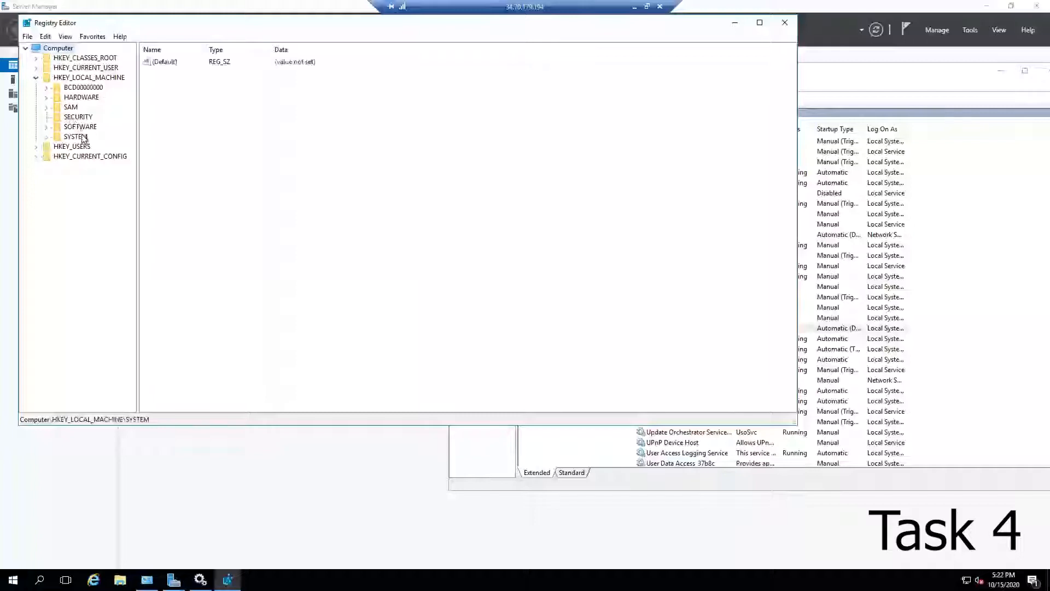
pyautogui.click(46, 136)
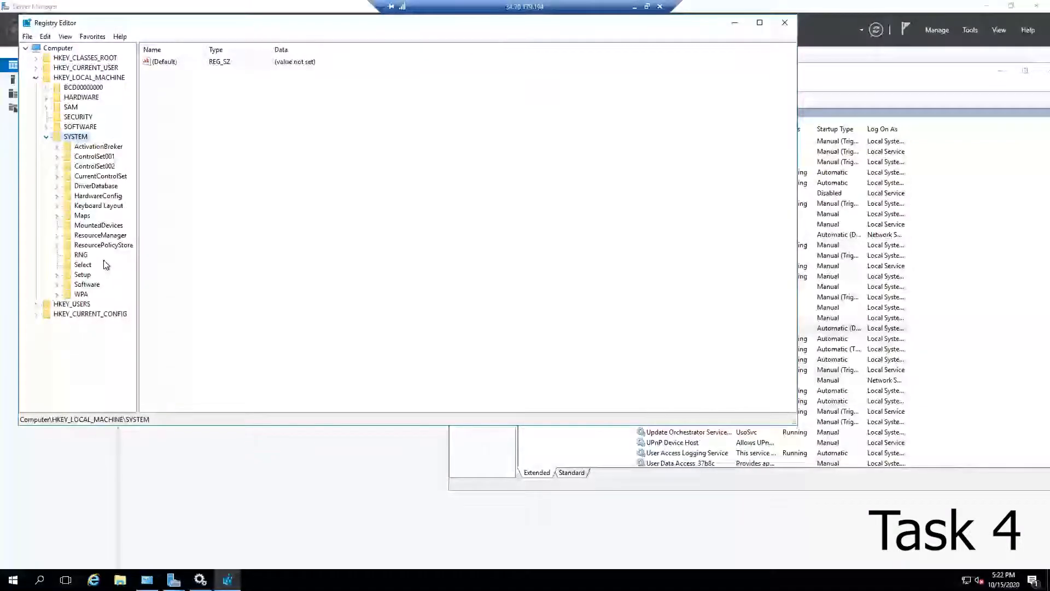
pyautogui.click(57, 176)
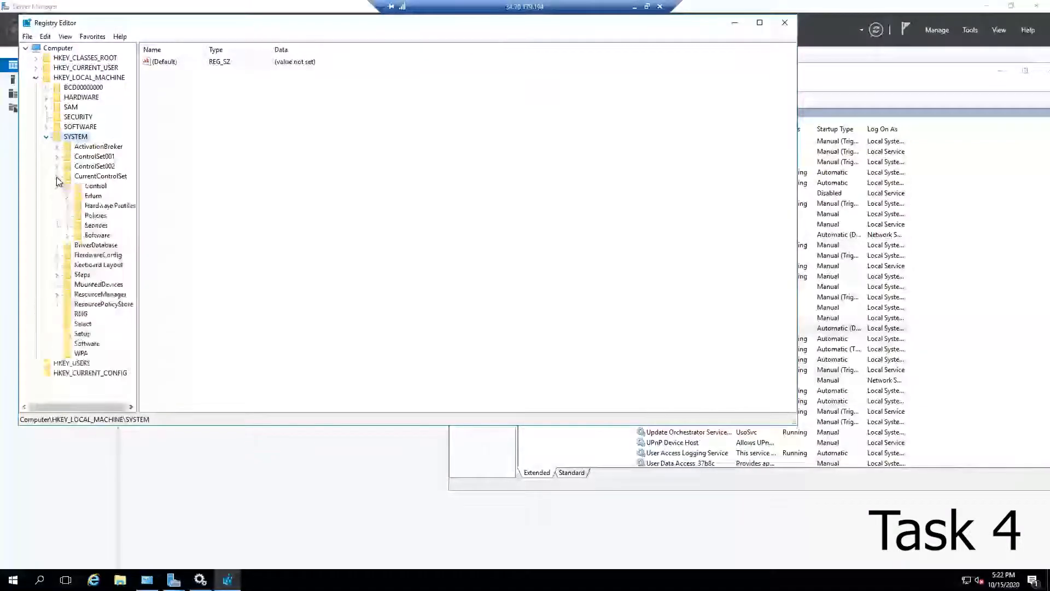
pyautogui.click(67, 225)
pyautogui.moveTo(141, 227); pyautogui.dragTo(232, 262)
pyautogui.scroll(-20, 155, 311)
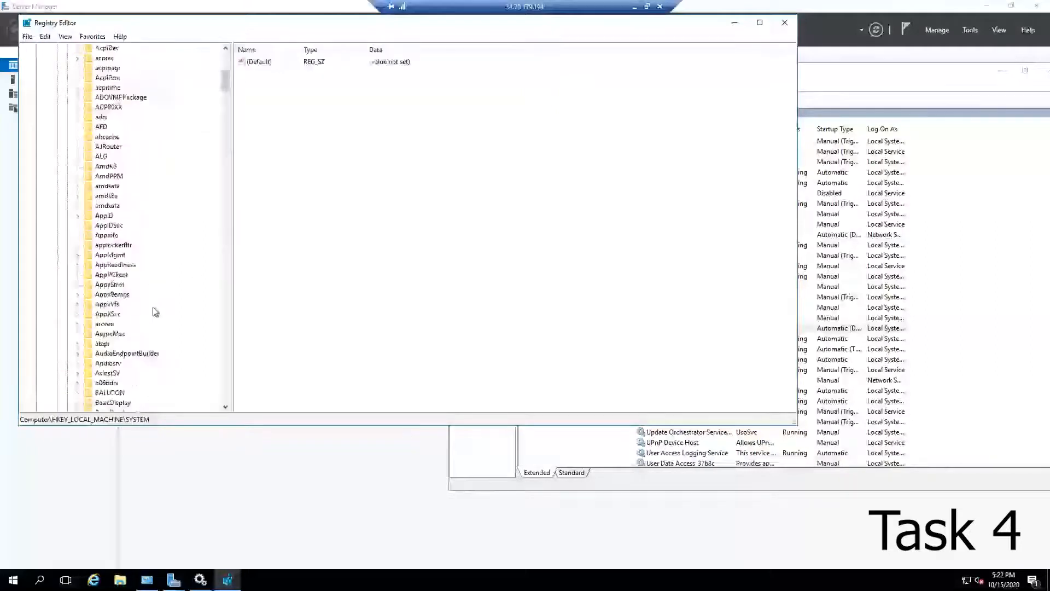
pyautogui.scroll(-20, 155, 311)
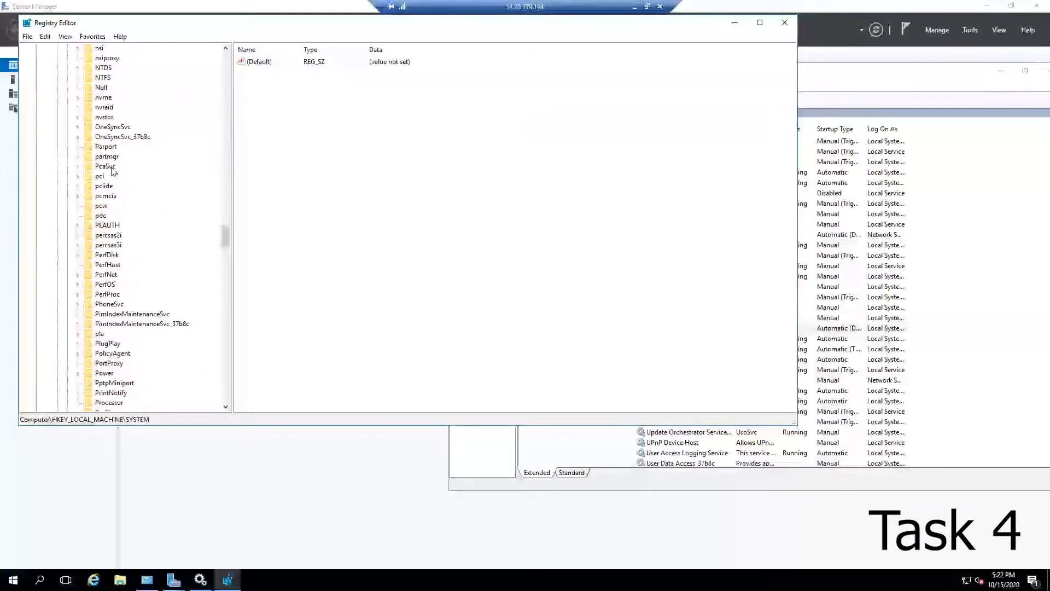
pyautogui.click(112, 127)
pyautogui.click(77, 127)
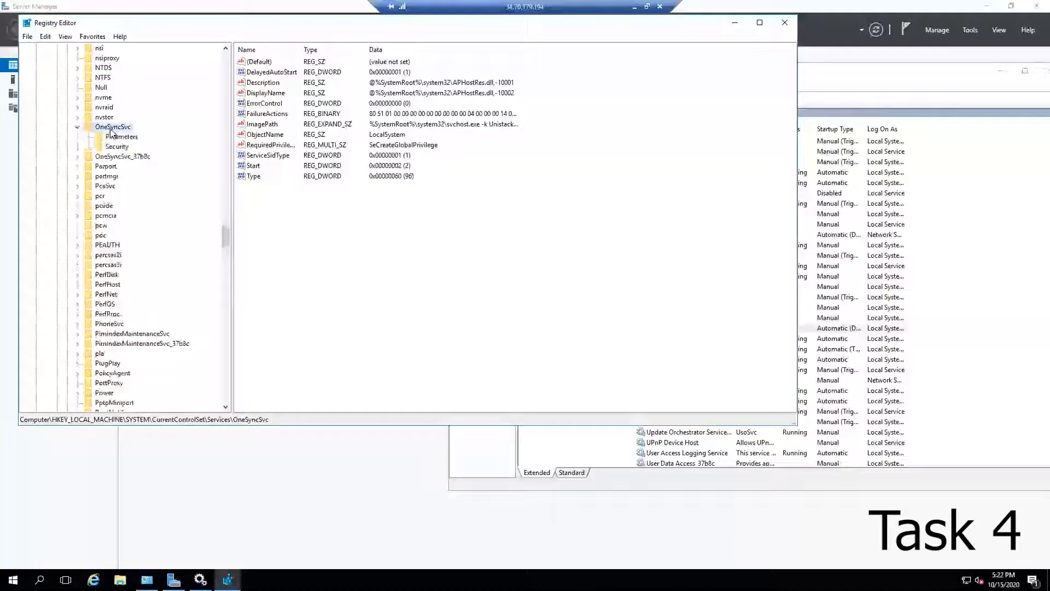
pyautogui.doubleClick(259, 169)
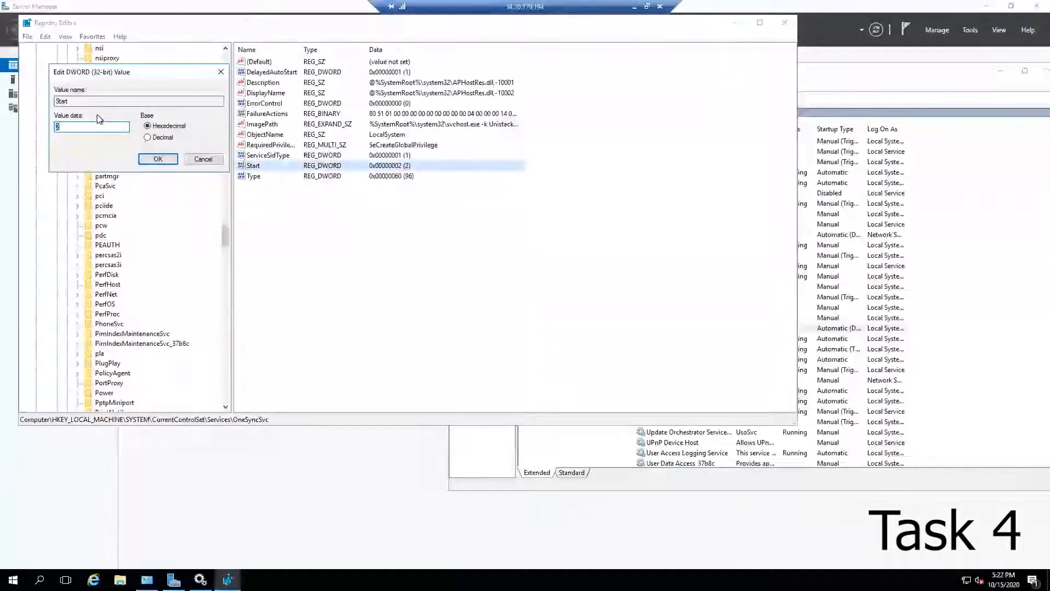
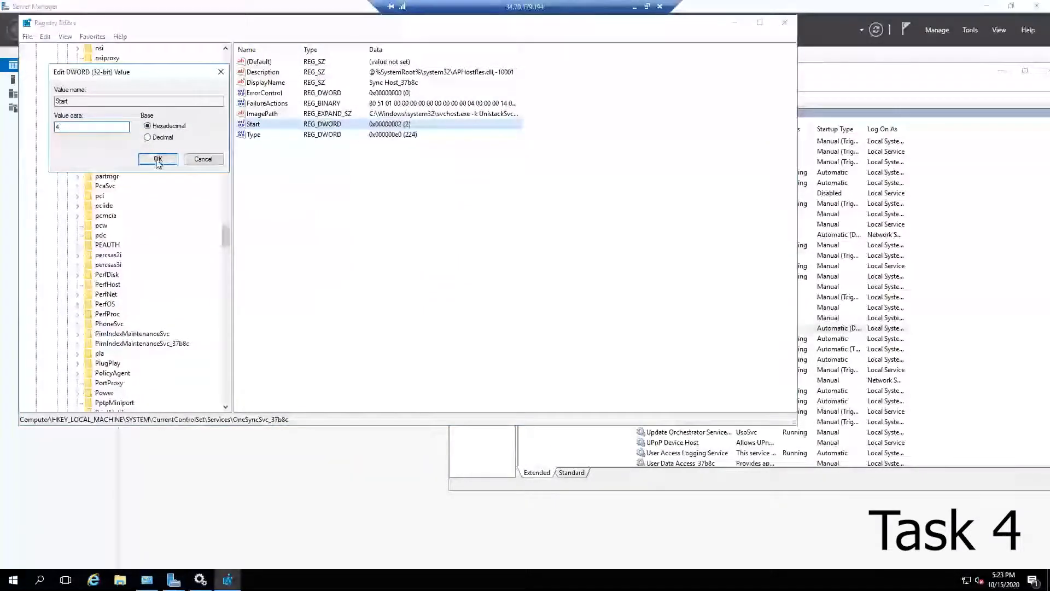
# Step: Save the Start value as 4 and close Registry Editor
pyautogui.click(157, 160)
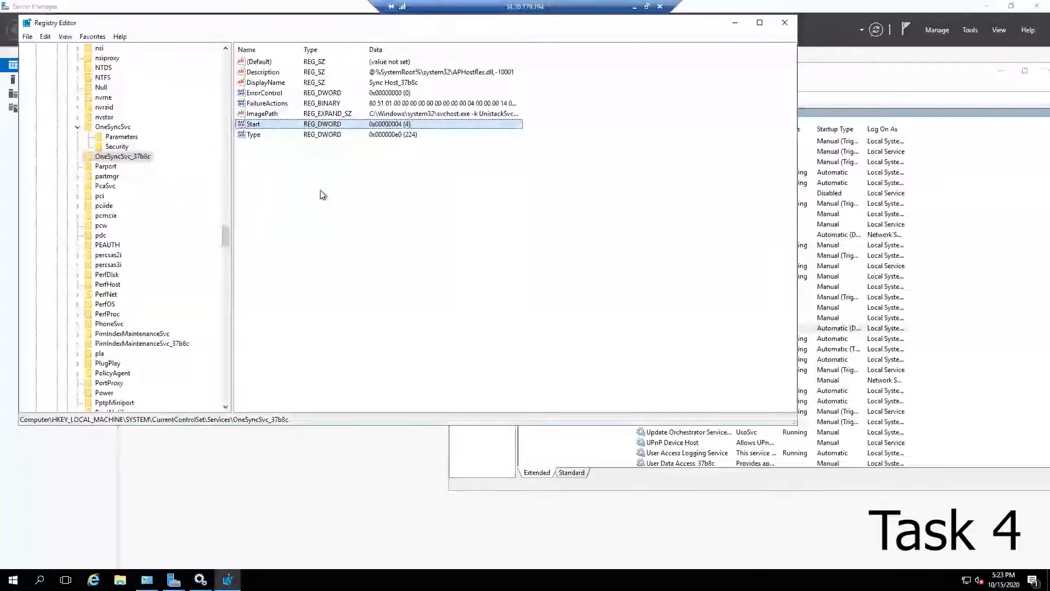
pyautogui.click(785, 23)
# Step: Close the Services console, its properties dialog, the Services detail view, Server Manager and the System window
pyautogui.moveTo(494, 203); pyautogui.dragTo(539, 338)
pyautogui.click(834, 331)
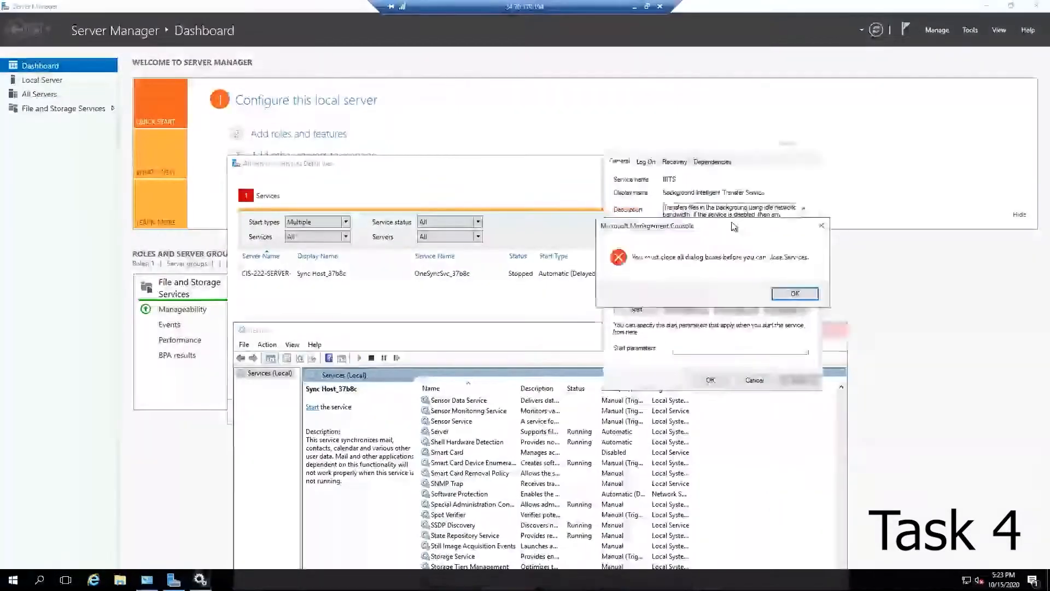
pyautogui.click(794, 295)
pyautogui.click(753, 380)
pyautogui.click(628, 321)
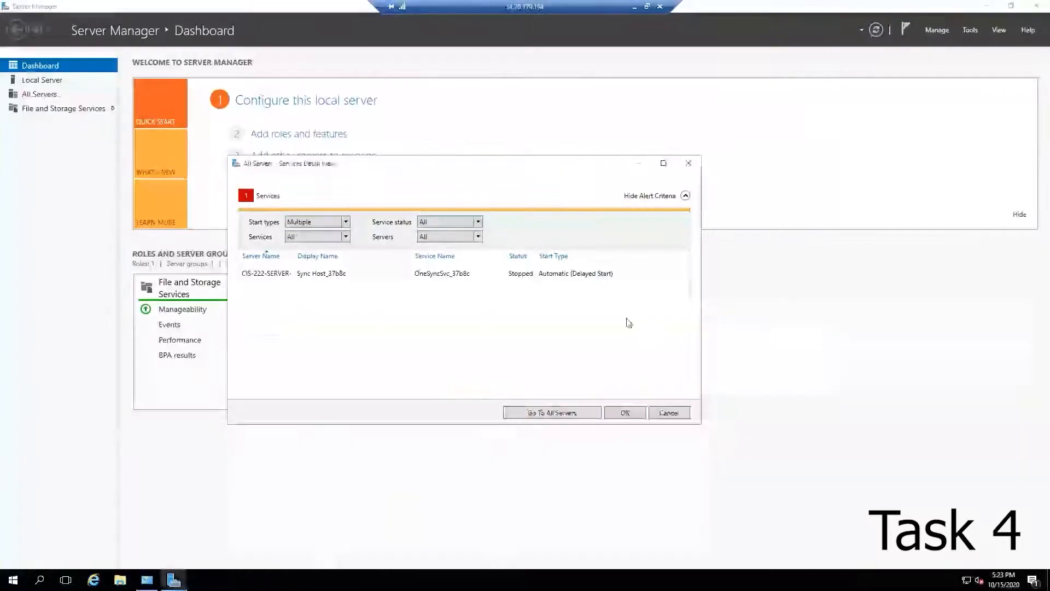
pyautogui.click(668, 412)
pyautogui.click(1031, 7)
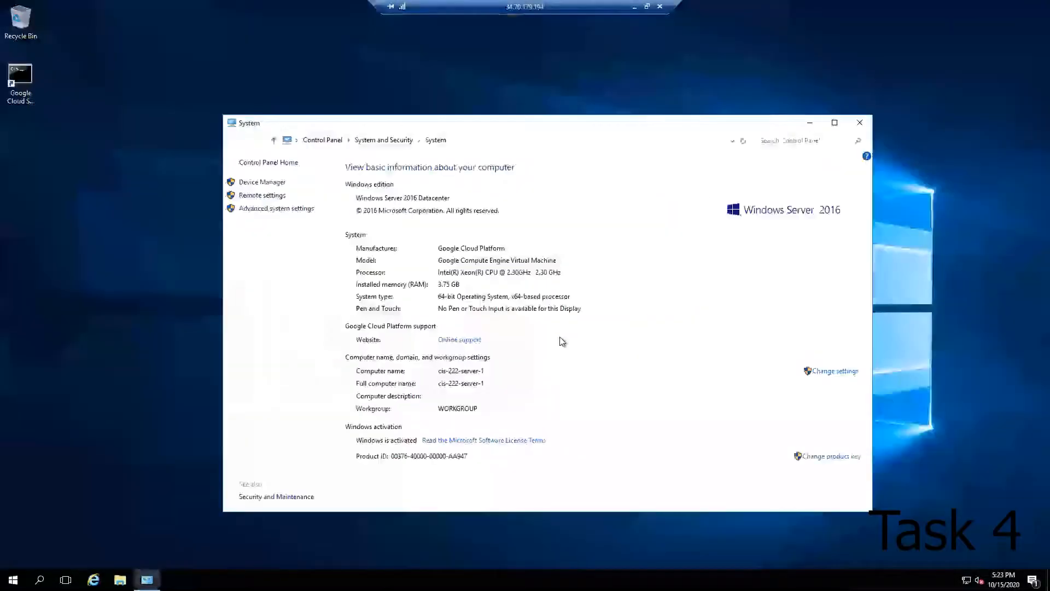
pyautogui.click(860, 123)
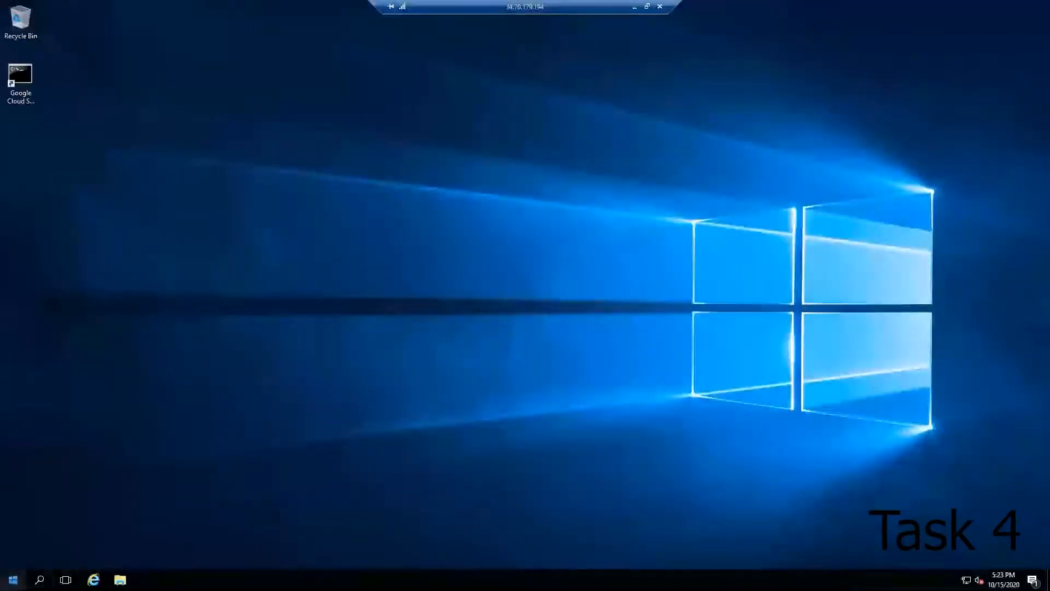
# Step: Restart the server, choosing Other (Planned) as the shutdown reason
pyautogui.click(14, 579)
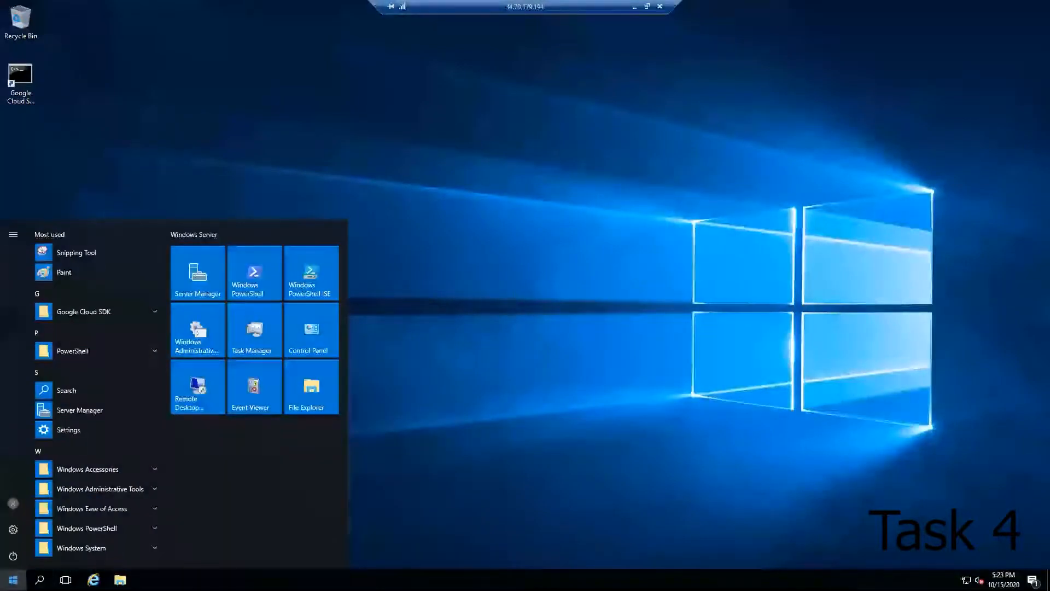
pyautogui.click(13, 556)
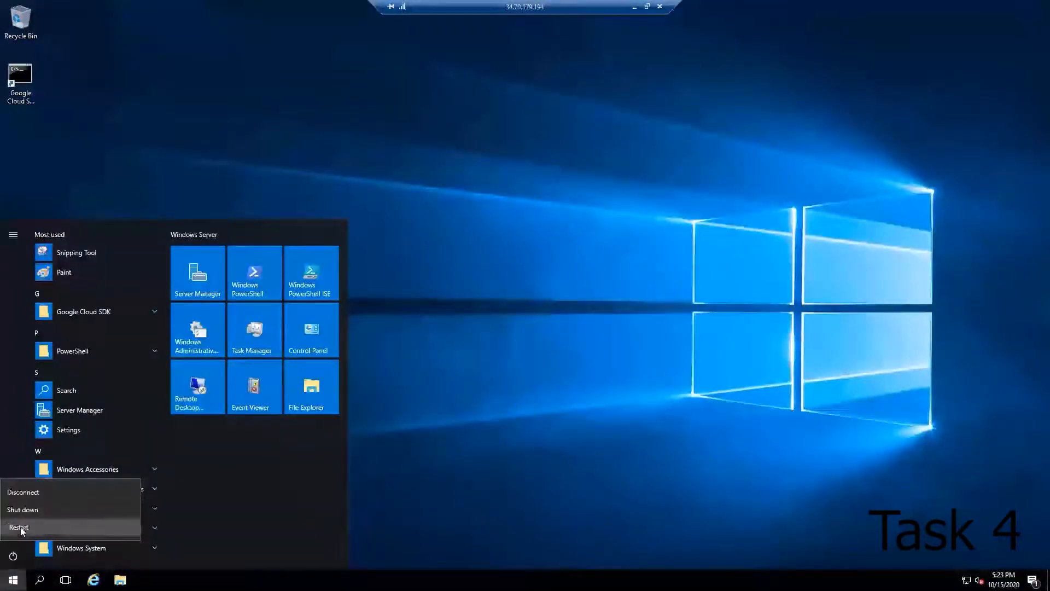
pyautogui.click(60, 530)
pyautogui.click(77, 502)
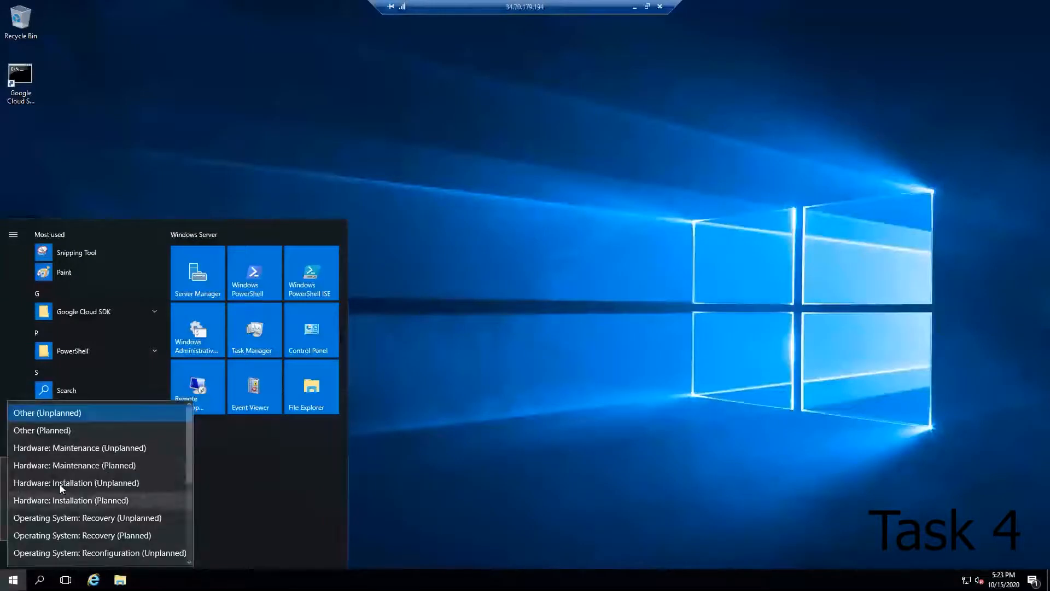
pyautogui.click(70, 429)
pyautogui.click(156, 525)
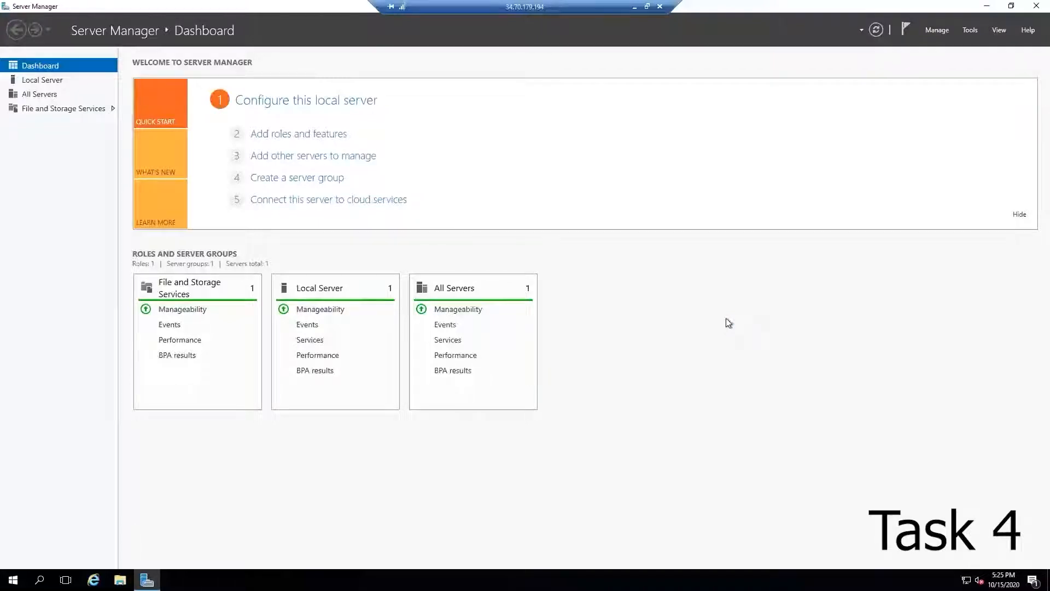
# Step: Review the All Servers services alerts after the restart
pyautogui.click(454, 340)
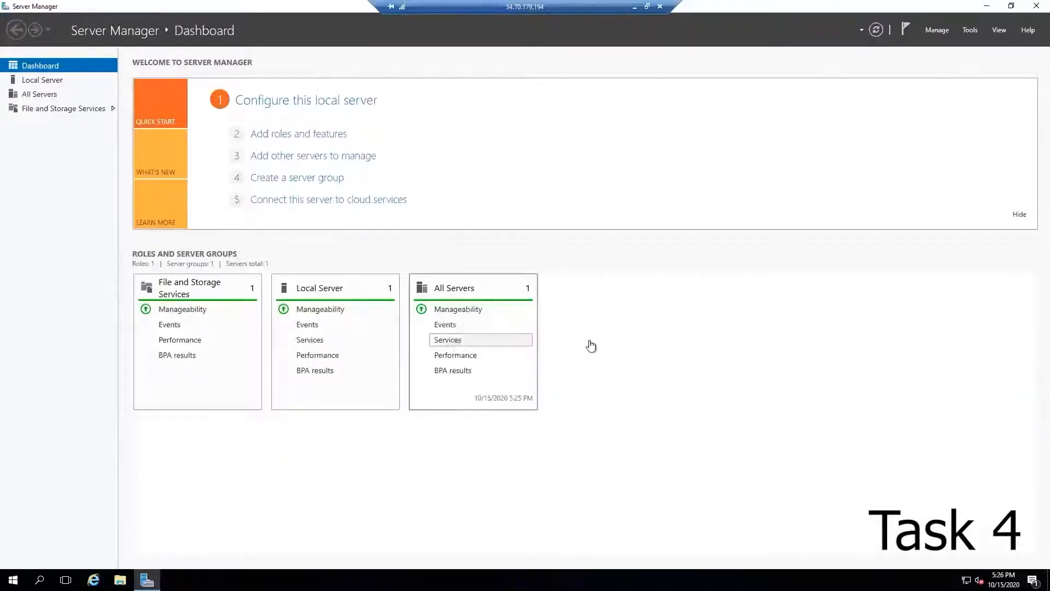
pyautogui.click(697, 157)
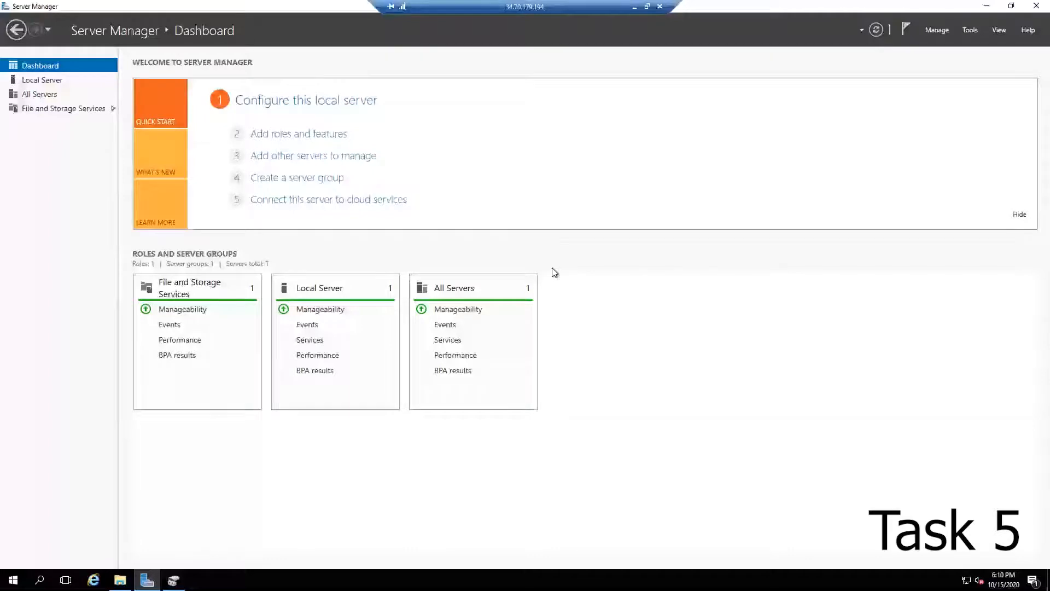
# Step: Create a storage pool named Data Storage Pool from all available physical disks
pyautogui.click(65, 108)
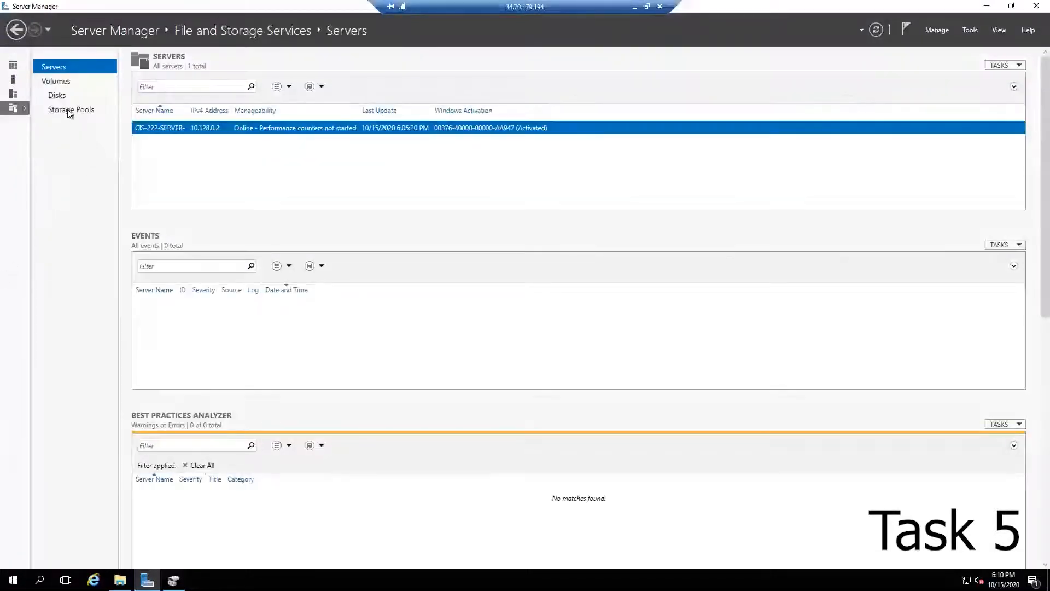
pyautogui.click(70, 111)
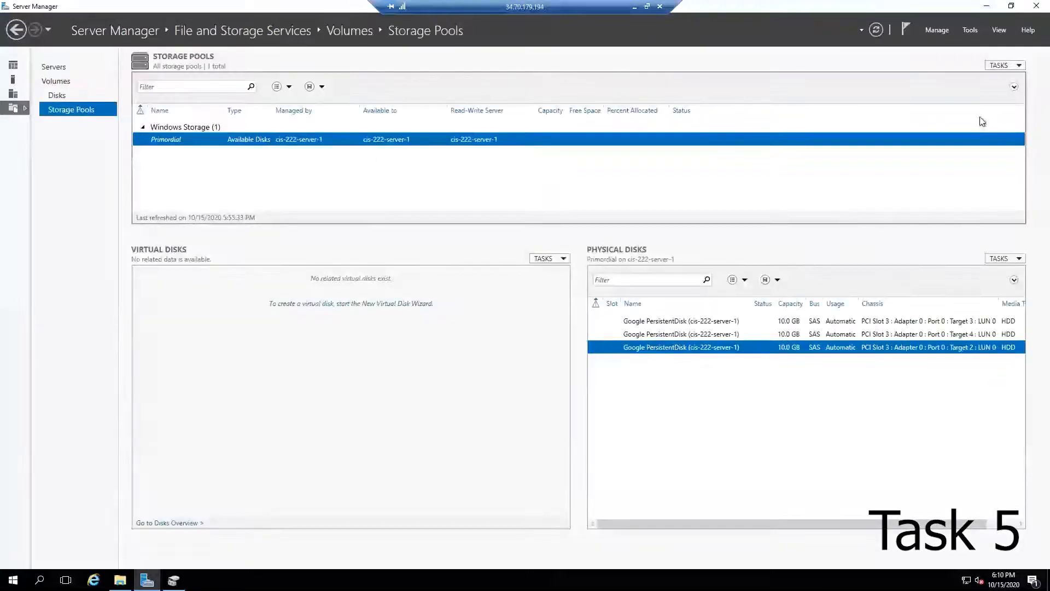
pyautogui.click(1004, 65)
pyautogui.click(971, 77)
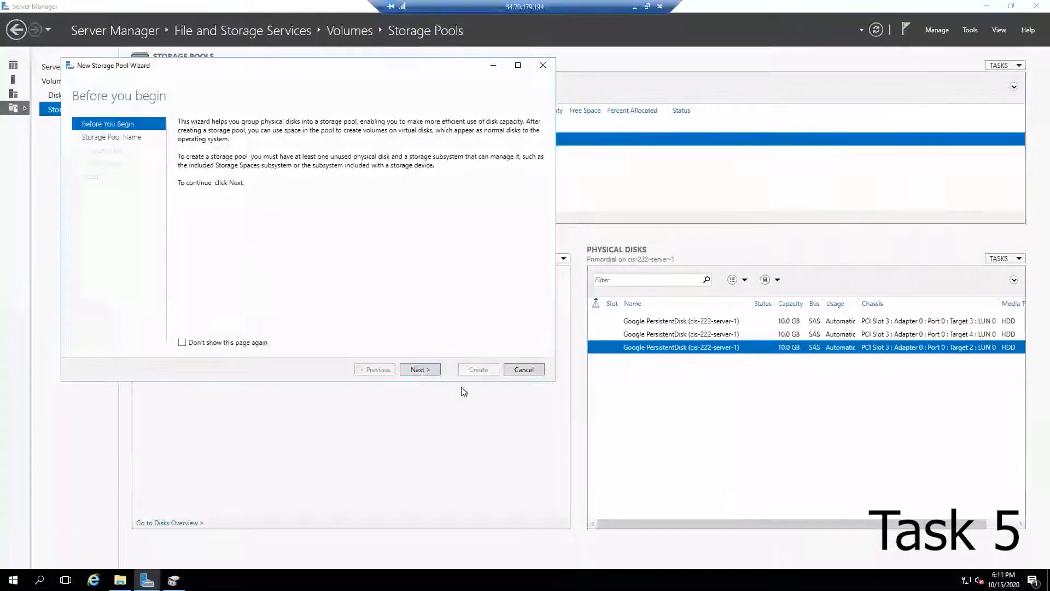
pyautogui.click(418, 370)
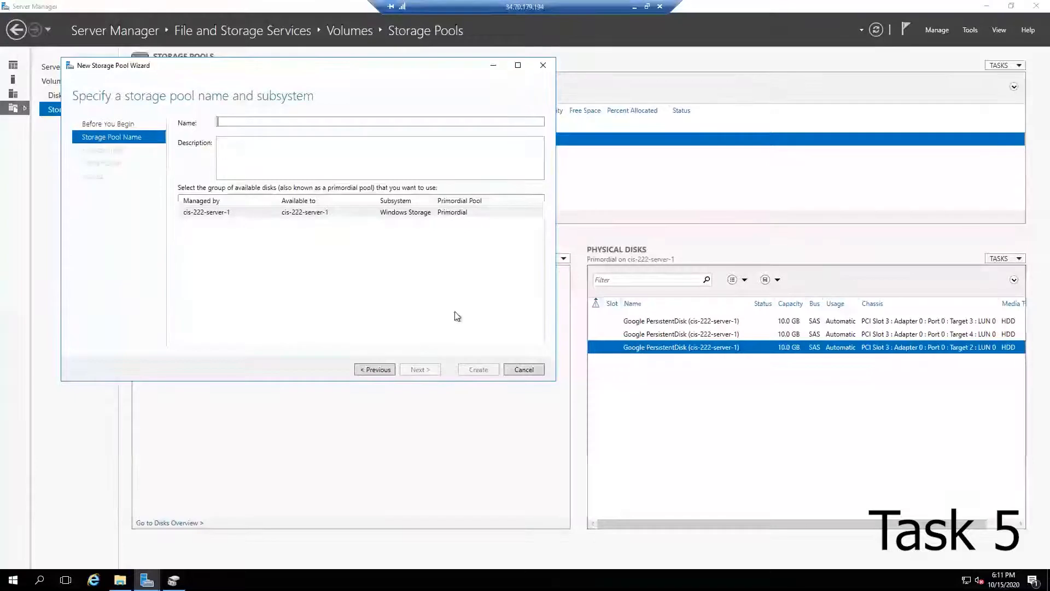
pyautogui.write('Data 5')
pyautogui.write('torage Pool')
pyautogui.click(420, 369)
pyautogui.click(188, 150)
pyautogui.click(419, 369)
pyautogui.click(475, 370)
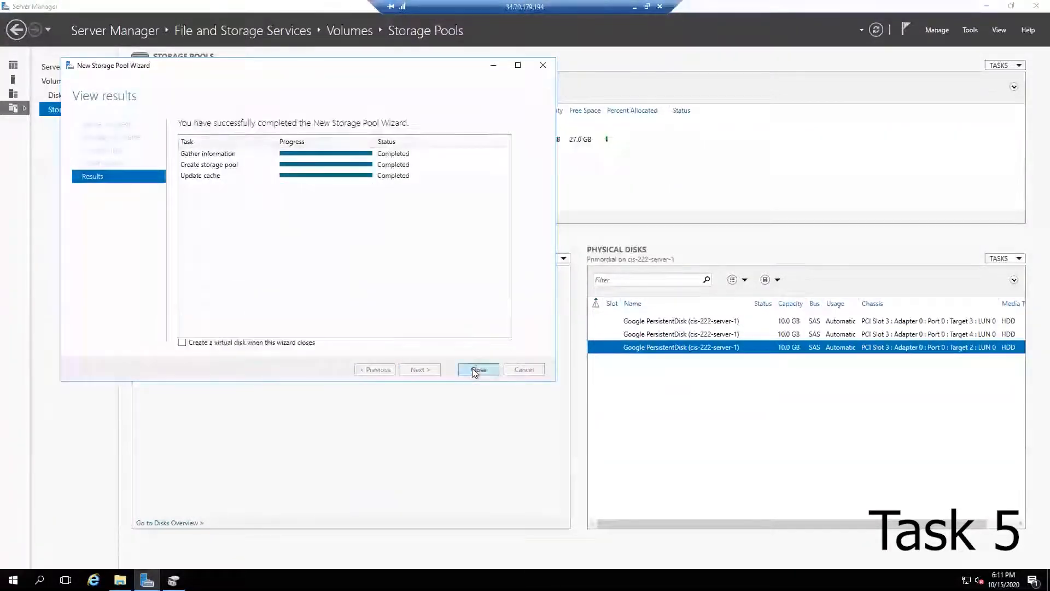
pyautogui.click(475, 370)
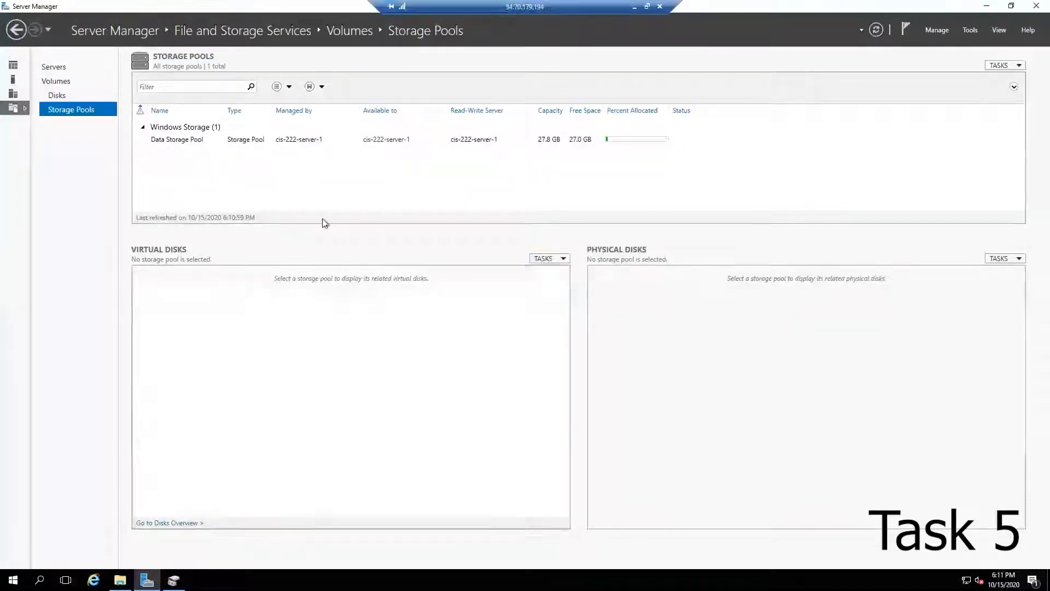
# Step: Start a new virtual disk in Data Storage Pool and name it Data Disk
pyautogui.click(178, 140)
pyautogui.click(549, 258)
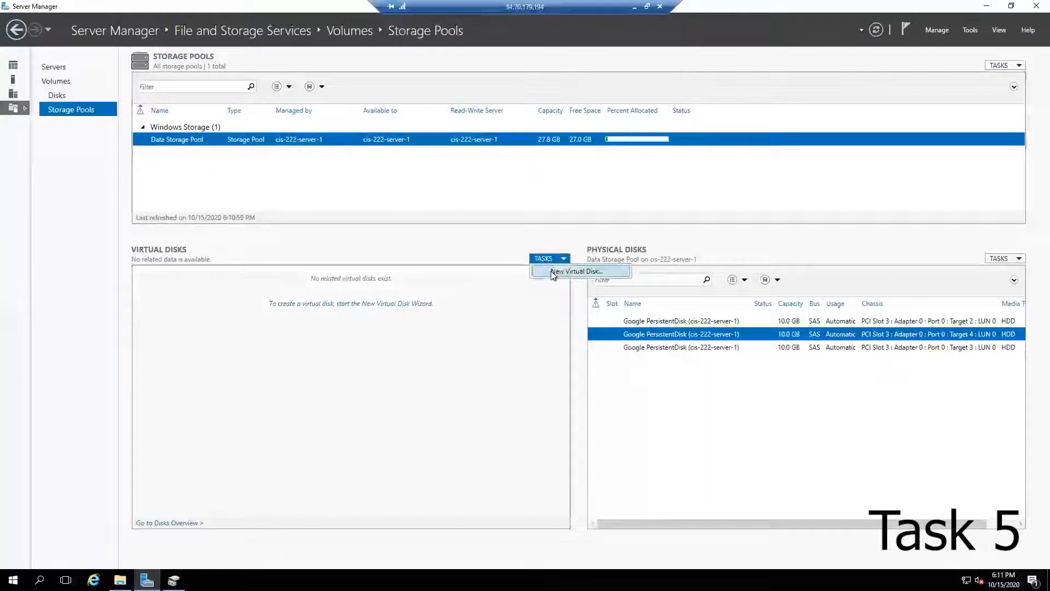
pyautogui.click(550, 271)
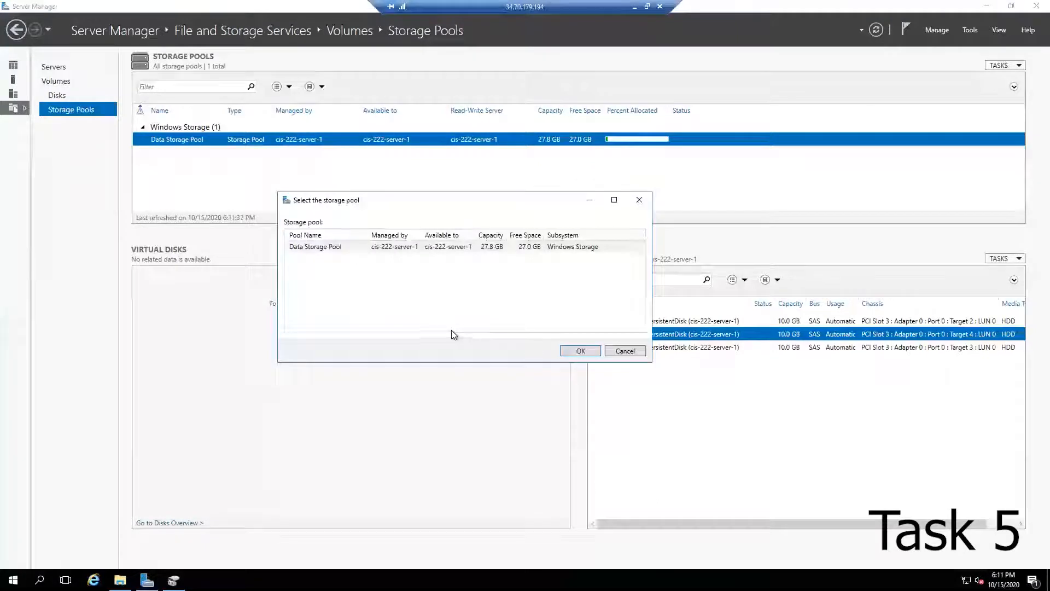
pyautogui.click(579, 351)
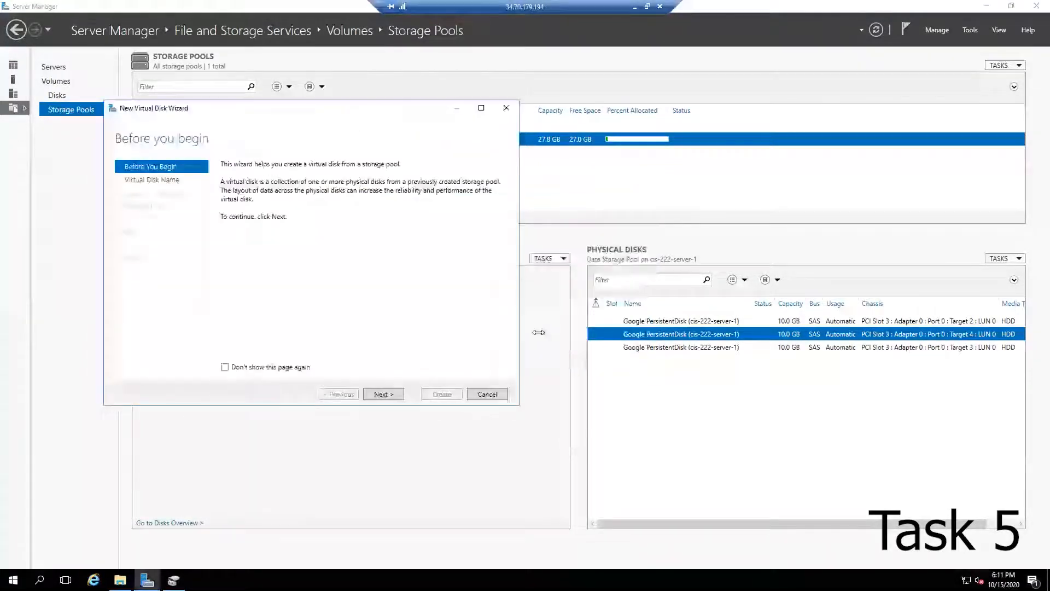
pyautogui.click(383, 394)
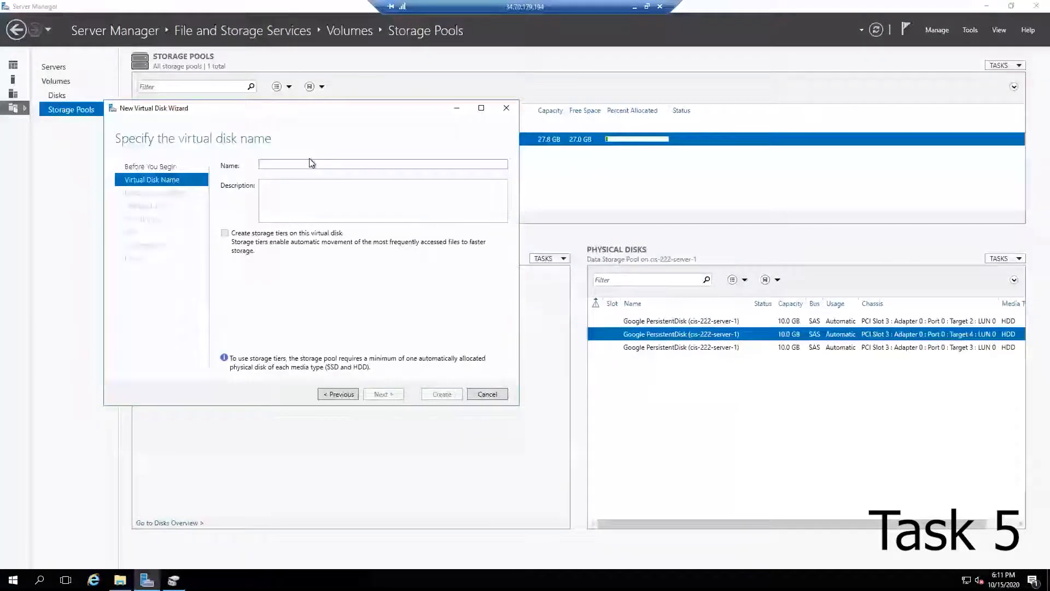
pyautogui.write('Data Disk')
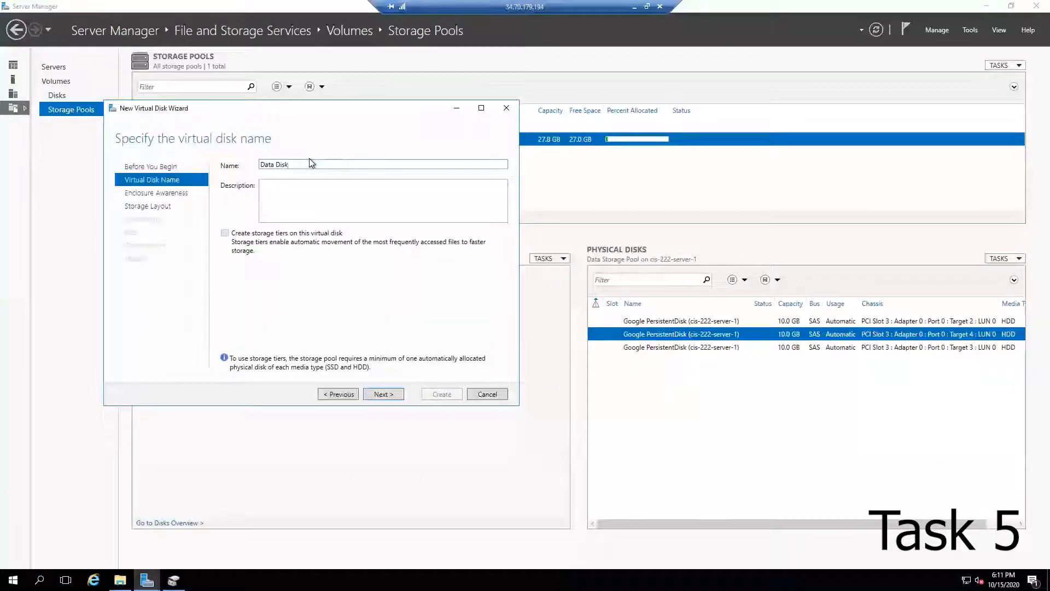
pyautogui.click(386, 396)
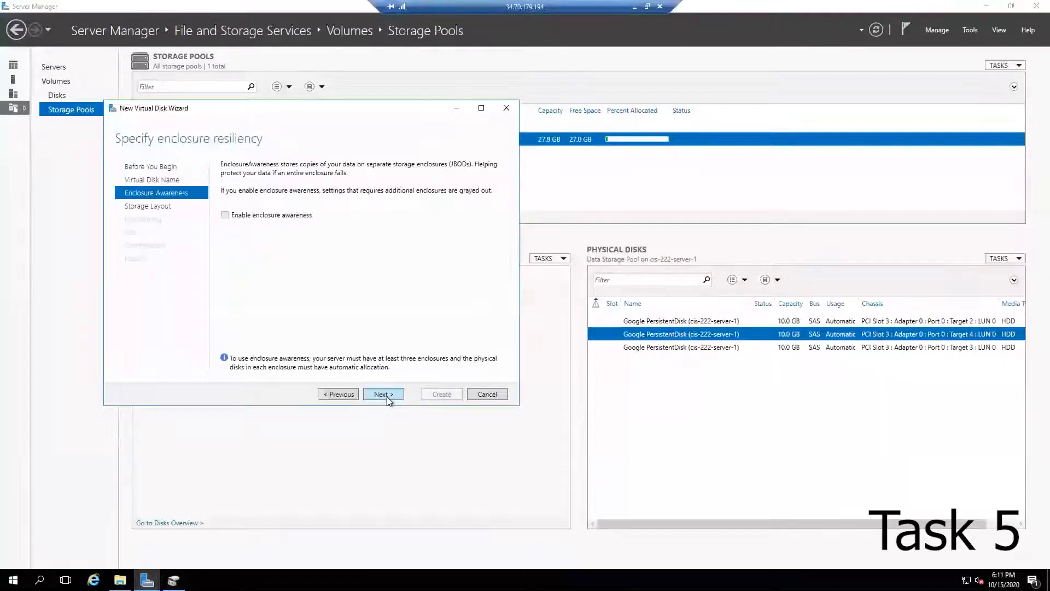
# Step: Choose Parity layout, Fixed provisioning and the maximum size, then create the virtual disk
pyautogui.click(386, 396)
pyautogui.click(249, 199)
pyautogui.click(383, 394)
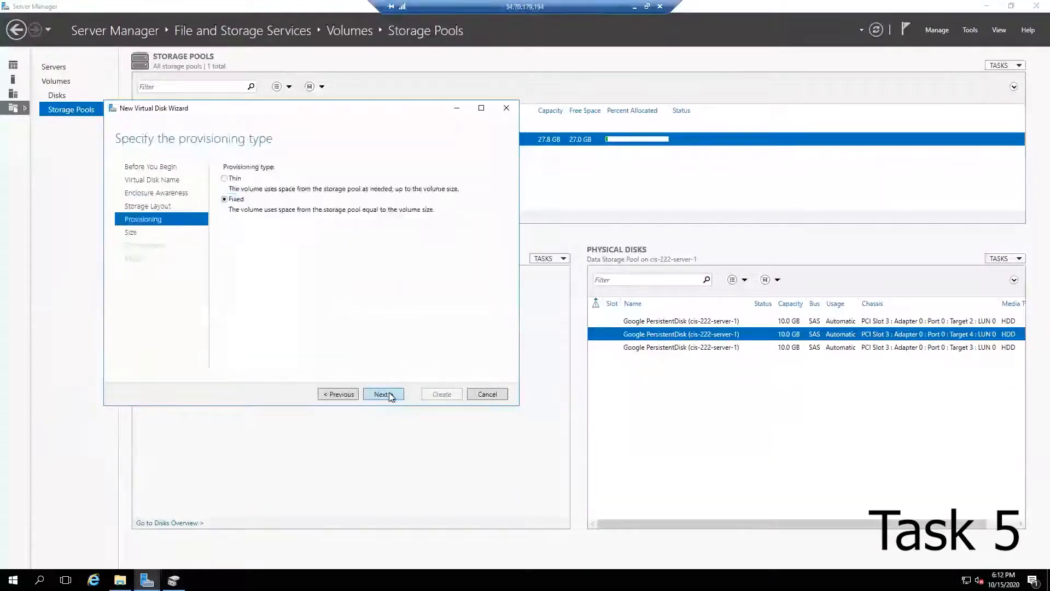
pyautogui.click(383, 393)
pyautogui.click(260, 223)
pyautogui.click(392, 394)
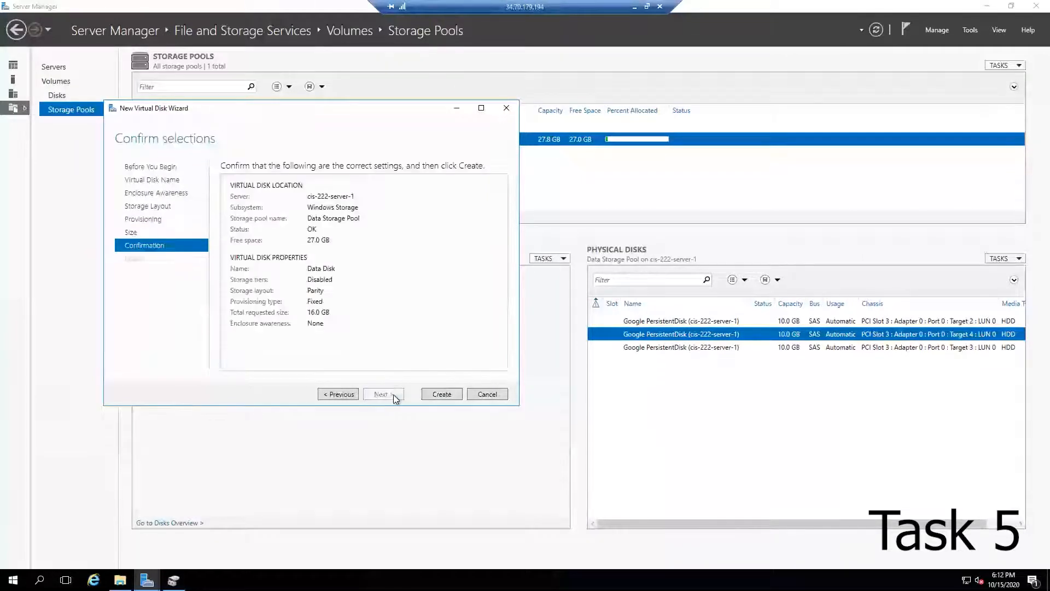
pyautogui.click(442, 393)
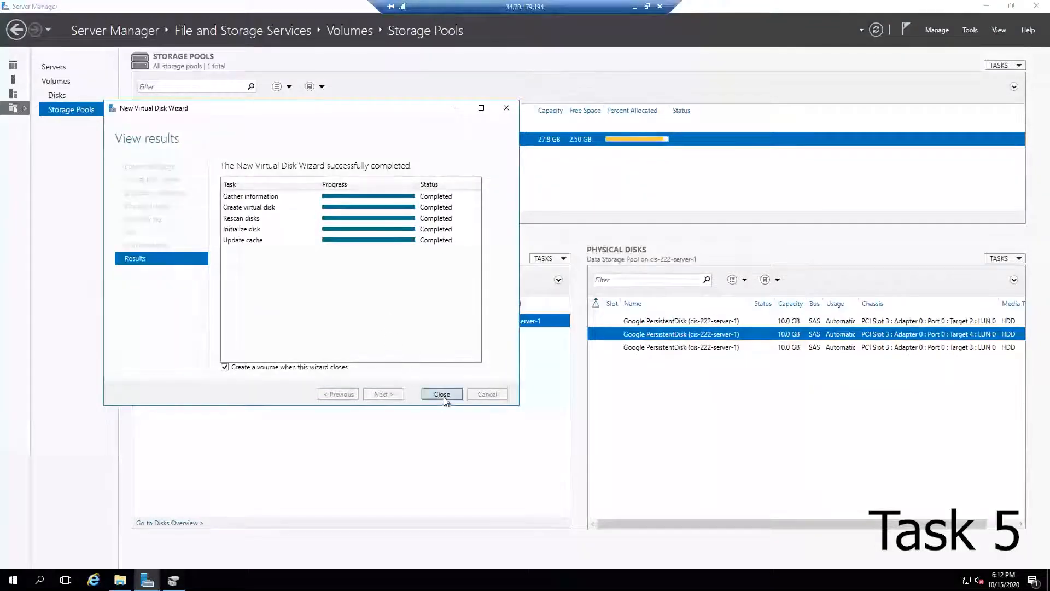
pyautogui.click(443, 395)
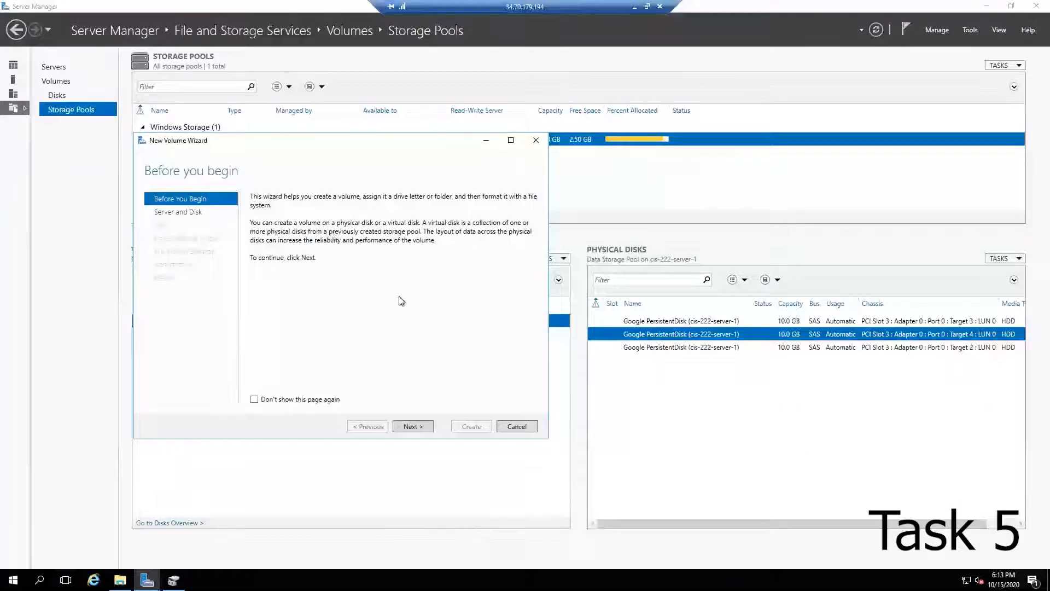
# Step: Create an NTFS volume on Disk 4 with drive letter D and volume label Data Disk
pyautogui.click(414, 426)
pyautogui.click(332, 334)
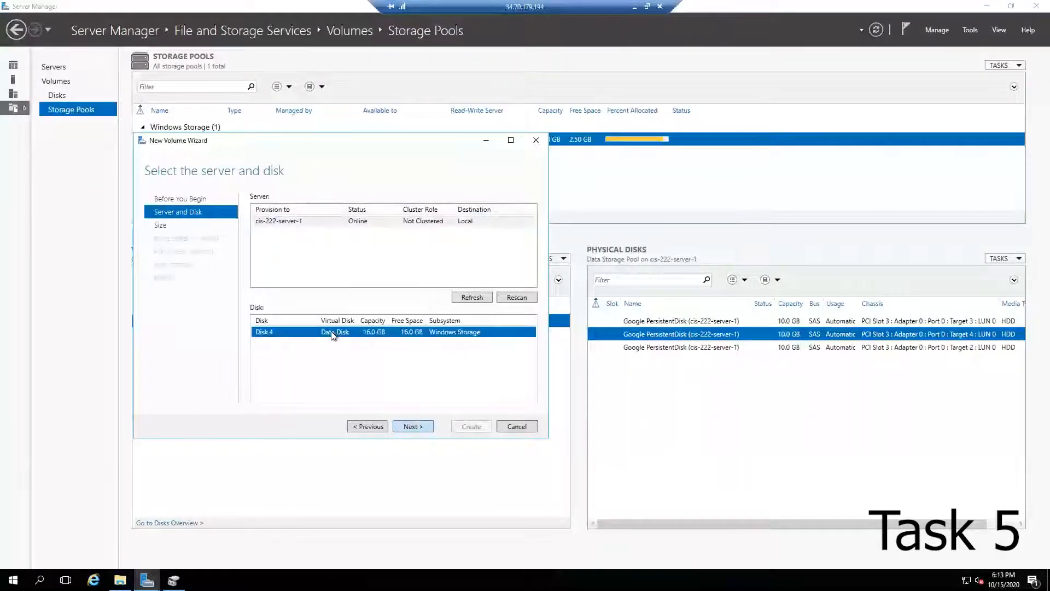
pyautogui.click(422, 426)
pyautogui.click(415, 426)
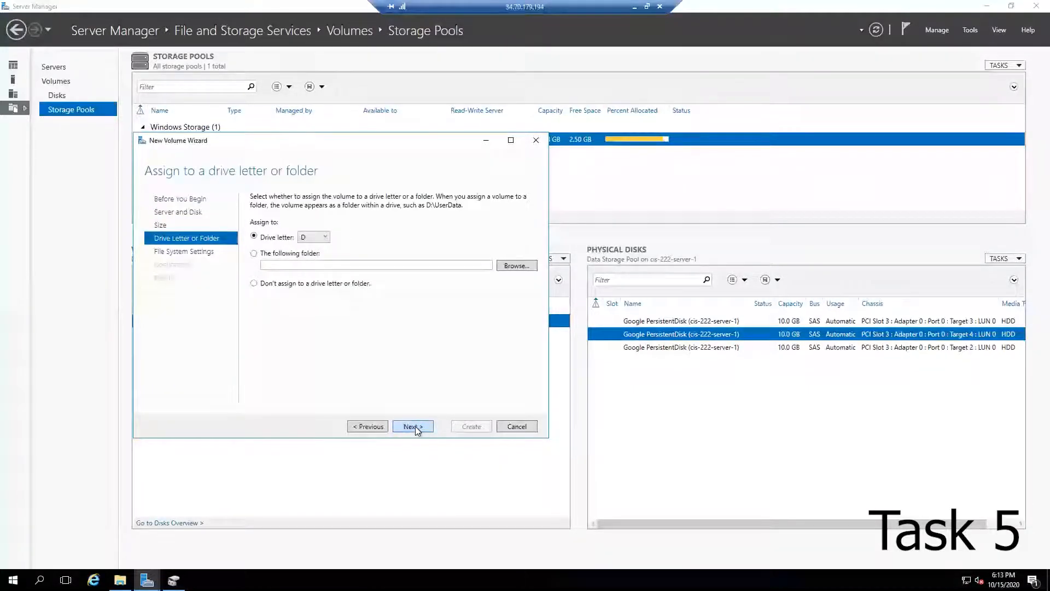
pyautogui.click(415, 426)
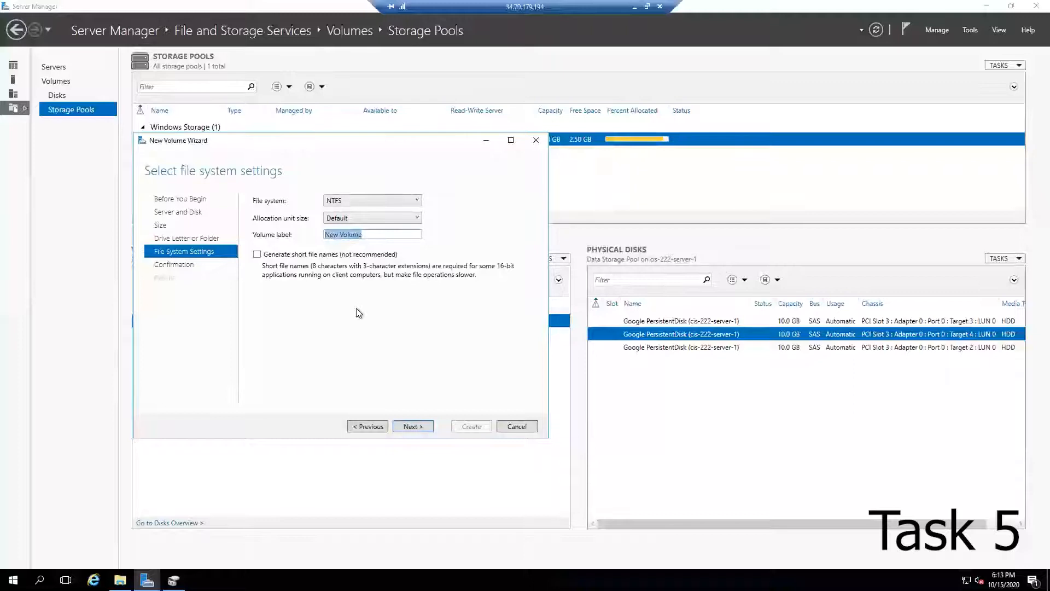
pyautogui.write('ata')
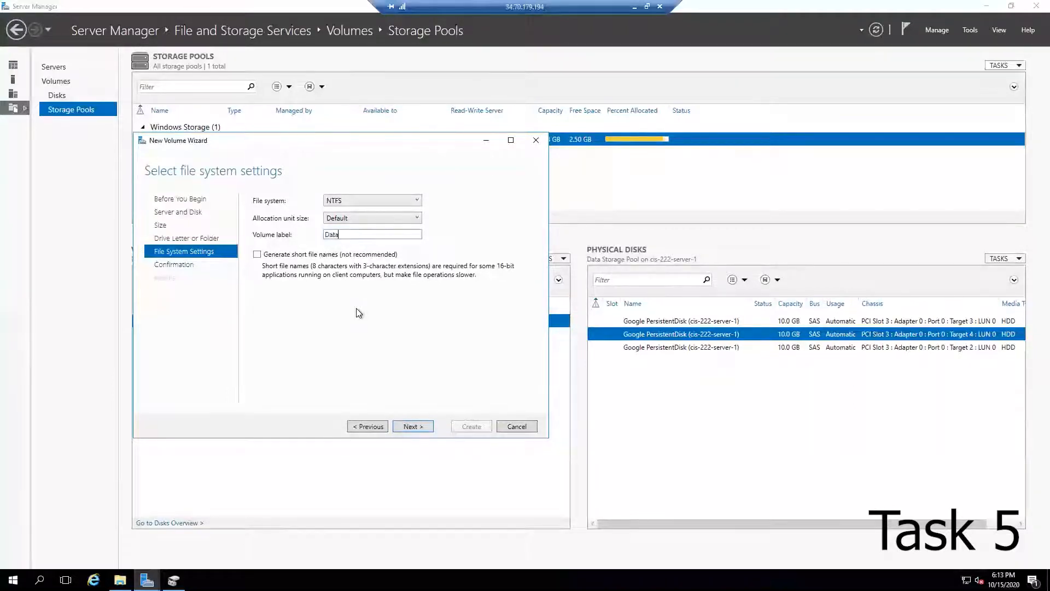
pyautogui.write(' Disk')
pyautogui.click(414, 427)
pyautogui.click(470, 426)
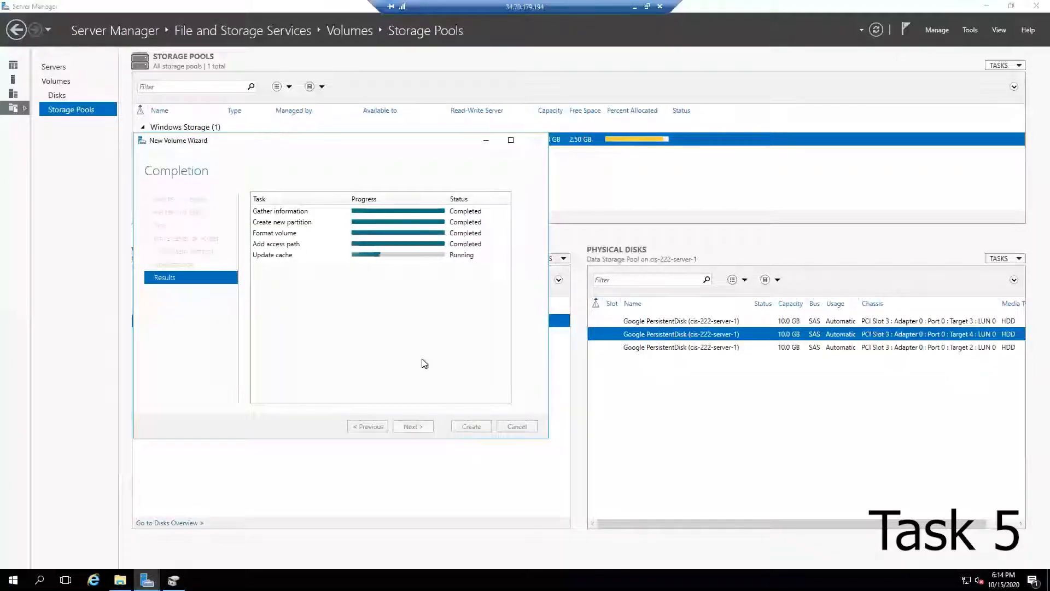
pyautogui.click(469, 426)
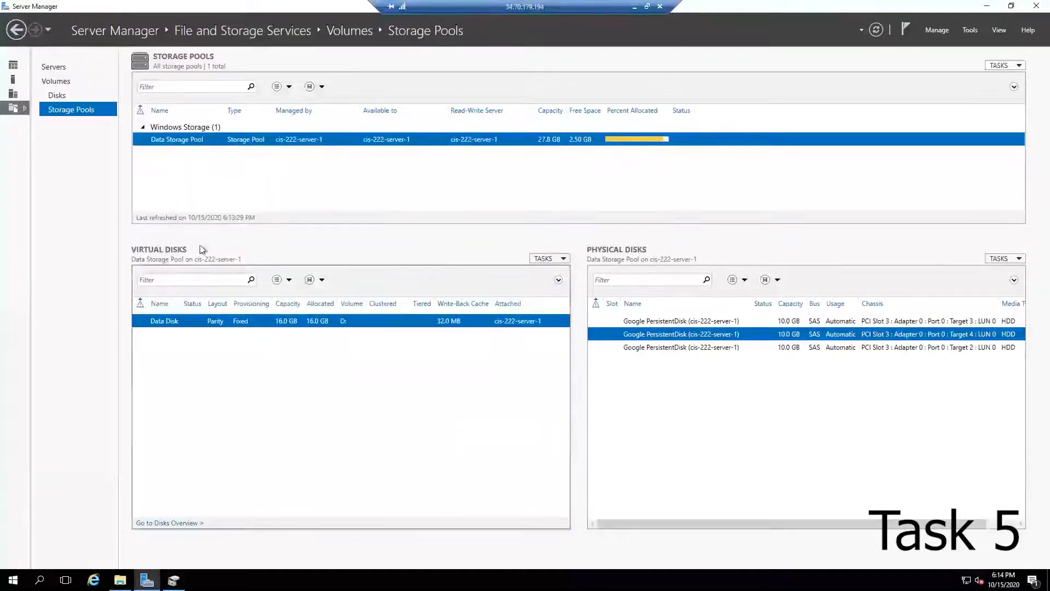
# Step: Inspect the Data Disk entry and its volume in the Disks view
pyautogui.click(63, 97)
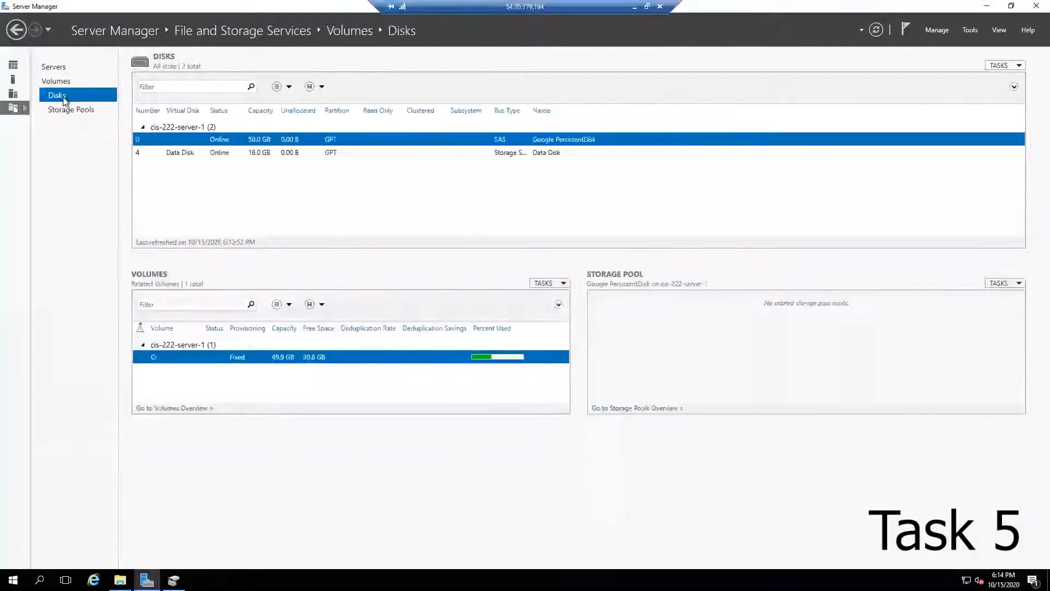
pyautogui.click(181, 154)
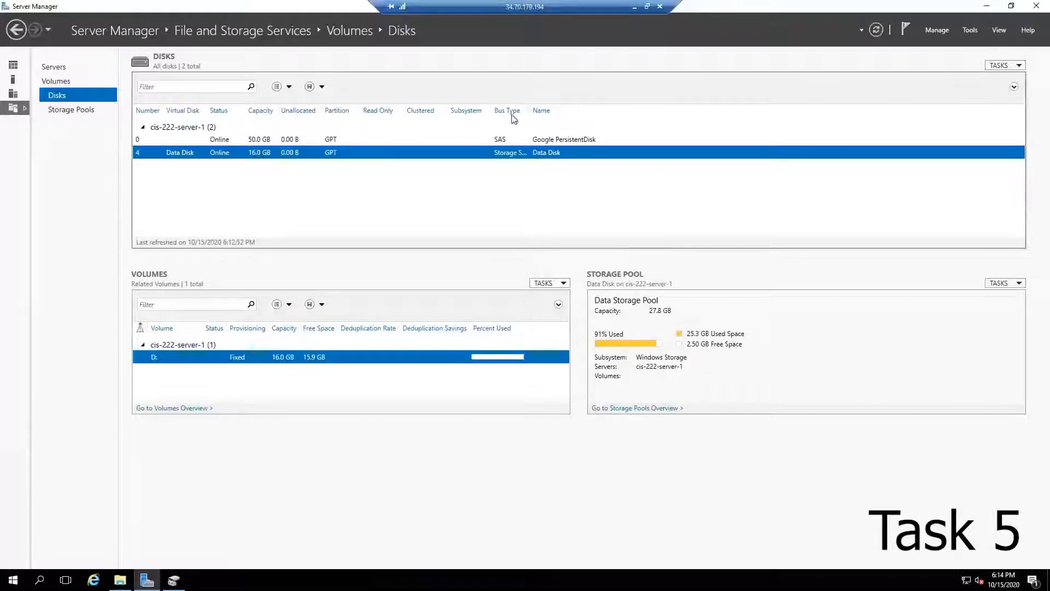
# Step: Create a new folder named PerfmonLogs on Data Disk (D:)
pyautogui.moveTo(529, 110); pyautogui.dragTo(569, 101)
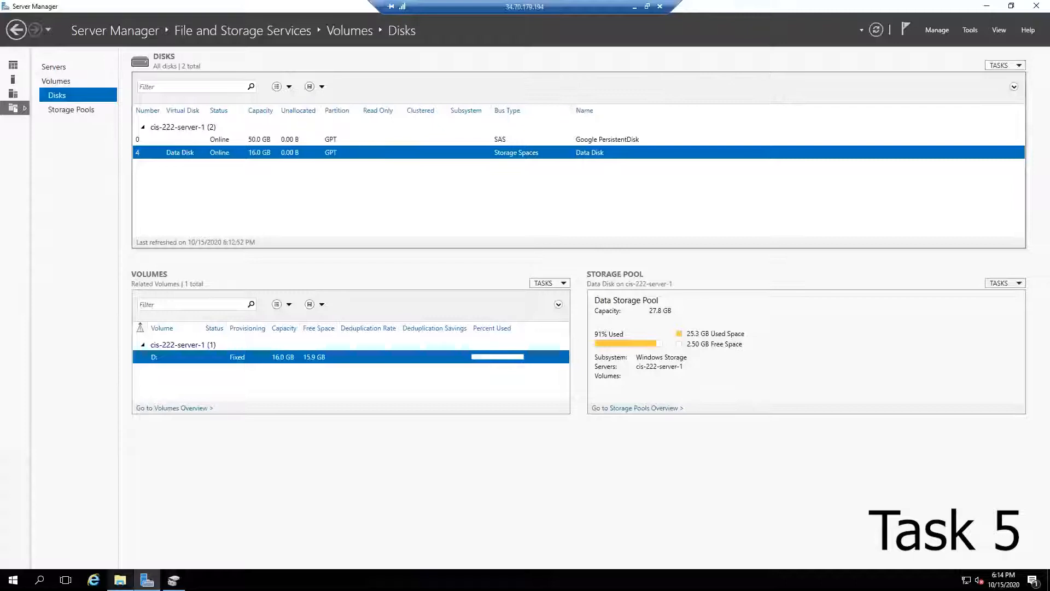
pyautogui.click(120, 580)
pyautogui.doubleClick(489, 276)
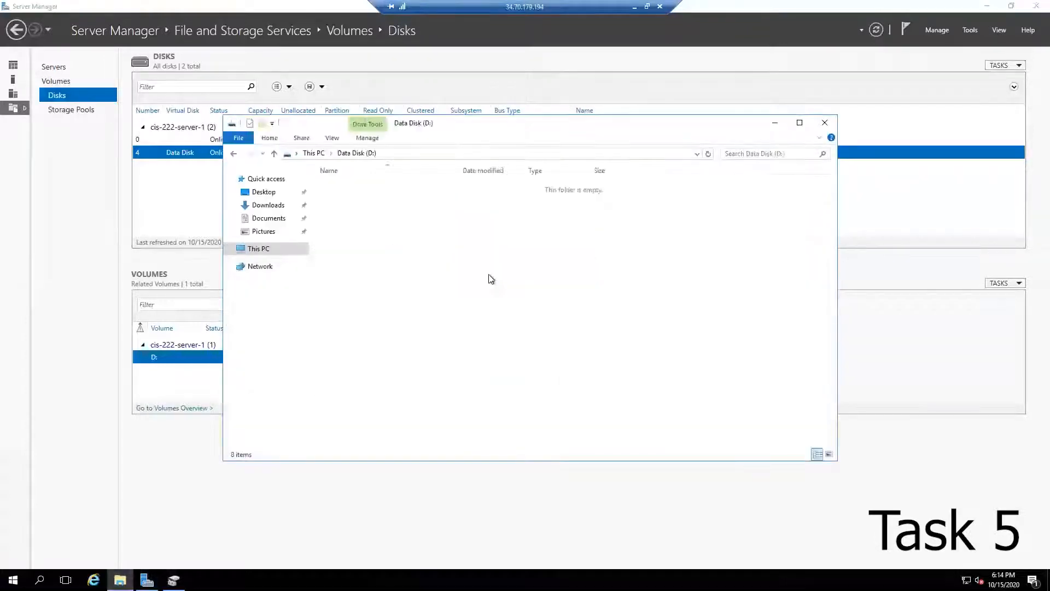
pyautogui.rightClick(444, 243)
pyautogui.moveTo(512, 363)
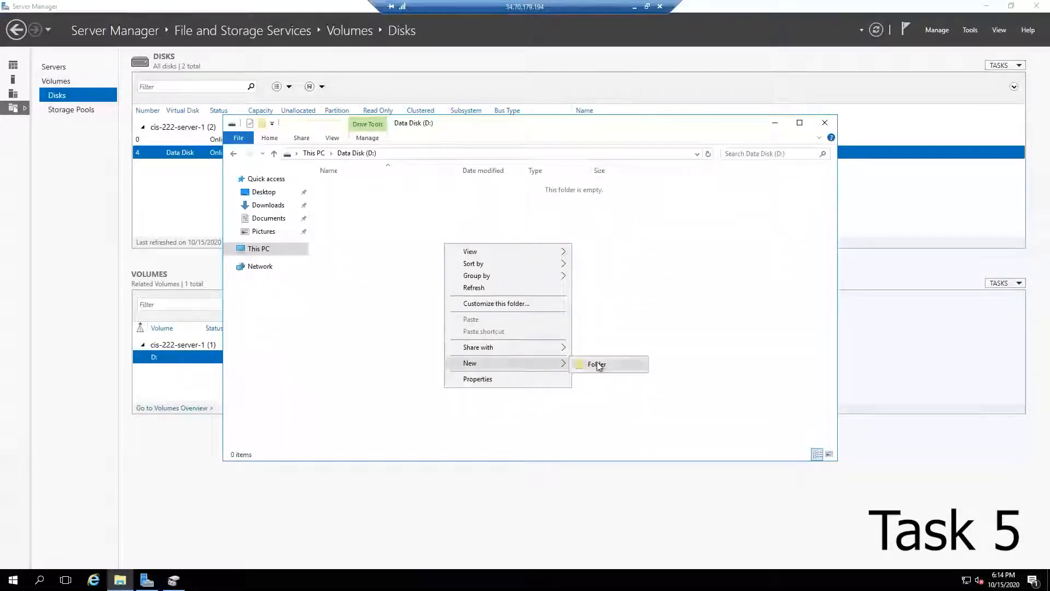
pyautogui.click(596, 364)
pyautogui.write('P')
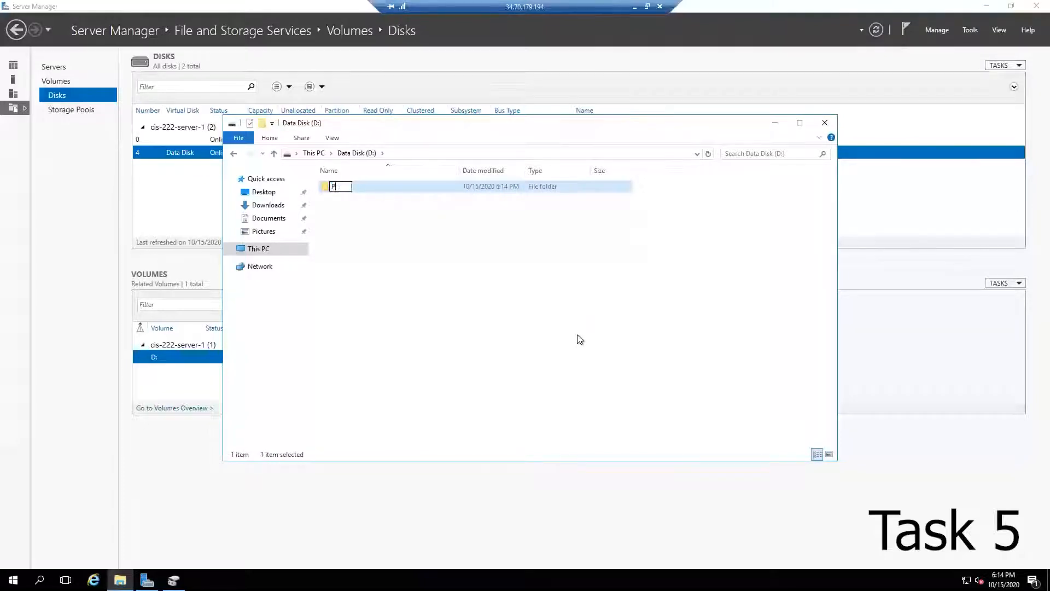
pyautogui.write('erfmonLog')
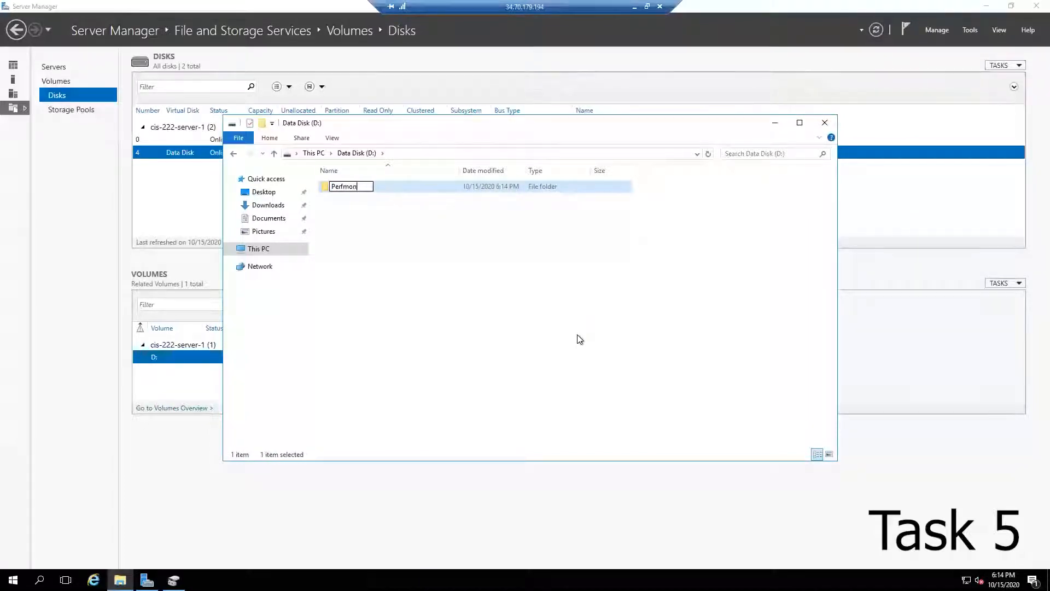
pyautogui.write('s')
pyautogui.press('Return')
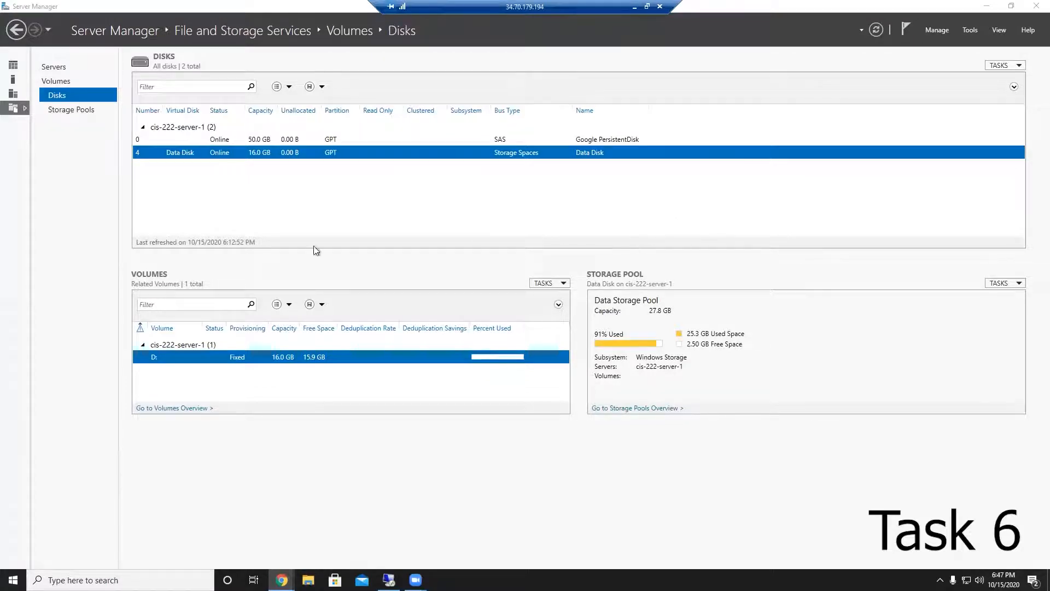
# Step: Launch Performance Monitor with the perfmon command
pyautogui.press('super')
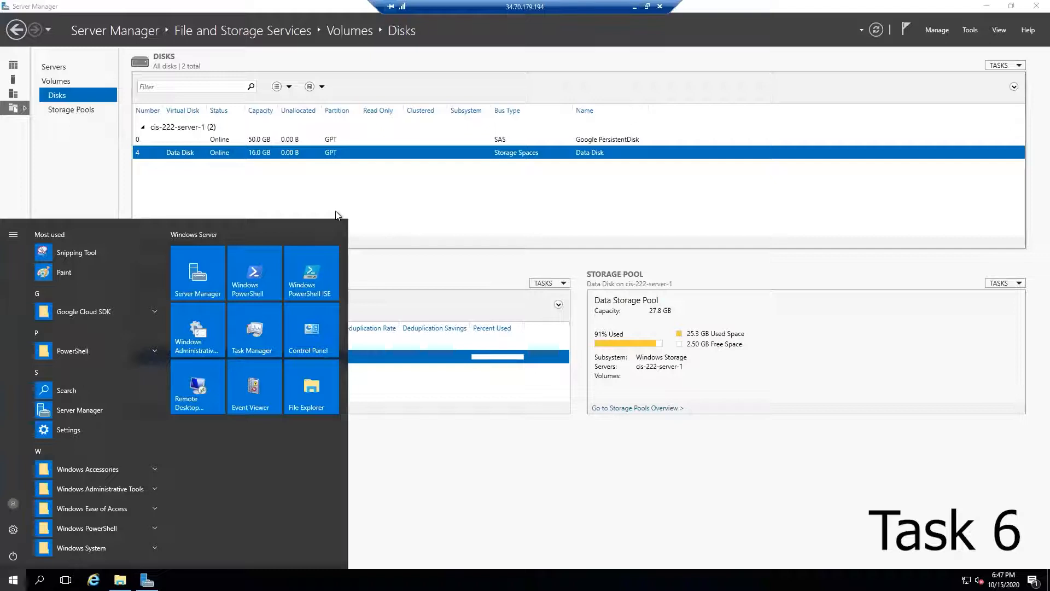
pyautogui.press('super+r')
pyautogui.write('perfmon')
pyautogui.press('Return')
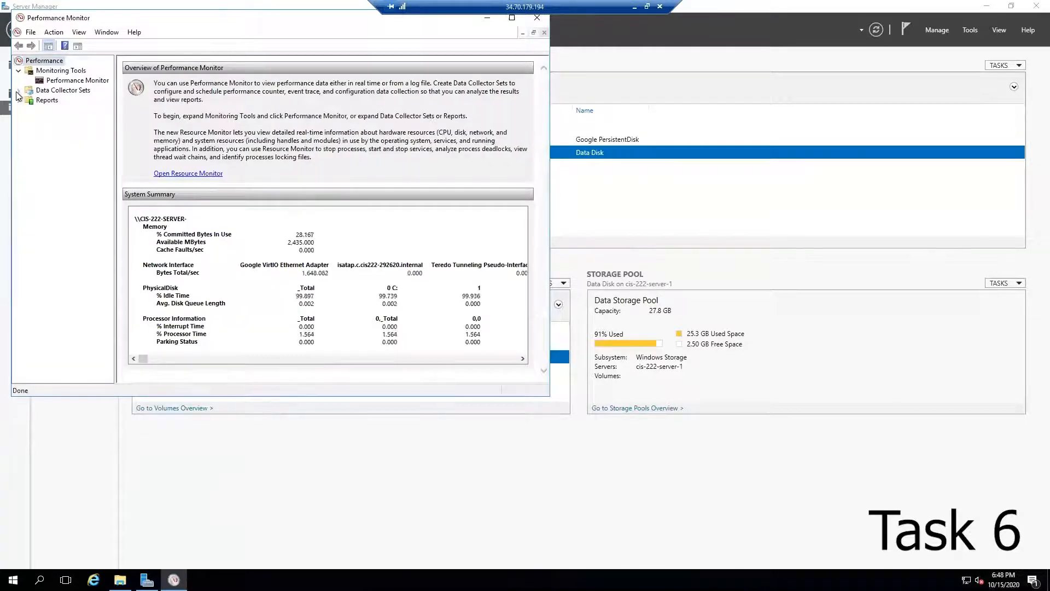
# Step: Create a new user-defined Data Collector Set named CIS 222 Data Collector from the System Performance template
pyautogui.click(19, 91)
pyautogui.rightClick(60, 100)
pyautogui.moveTo(76, 103)
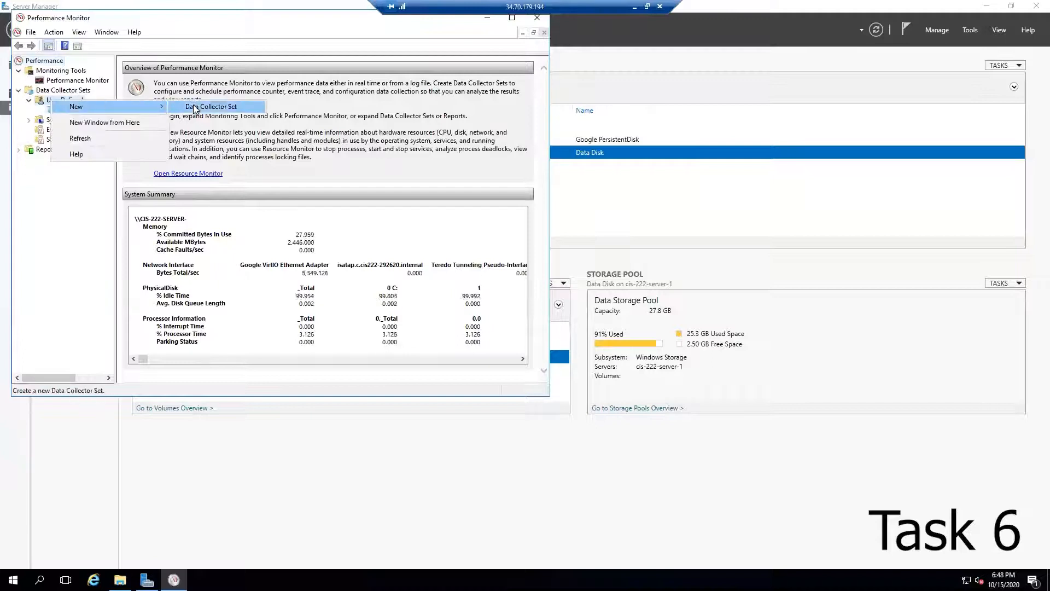
pyautogui.click(219, 104)
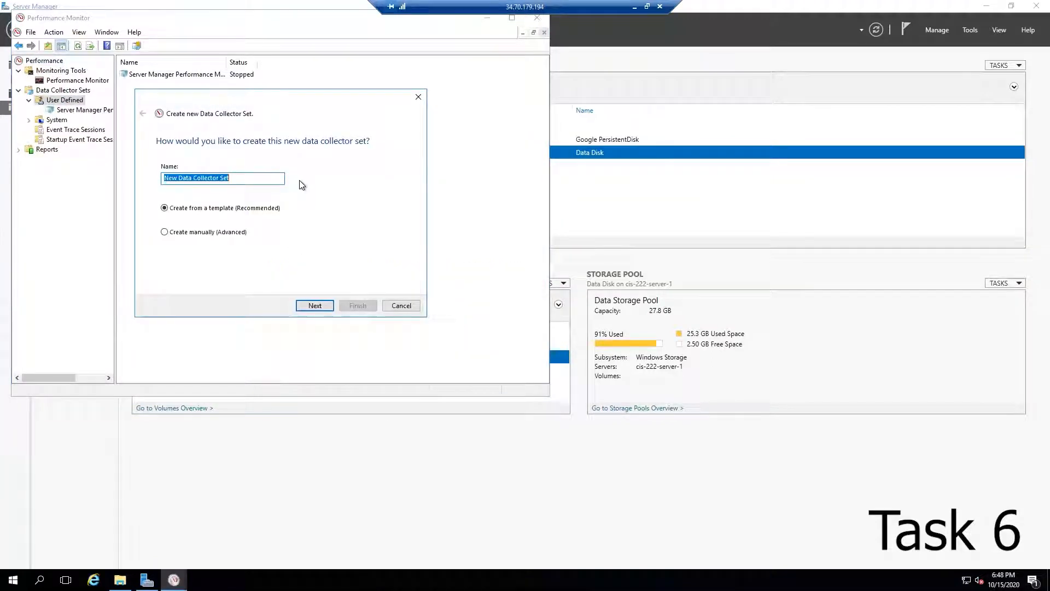
pyautogui.write('CIS Data ')
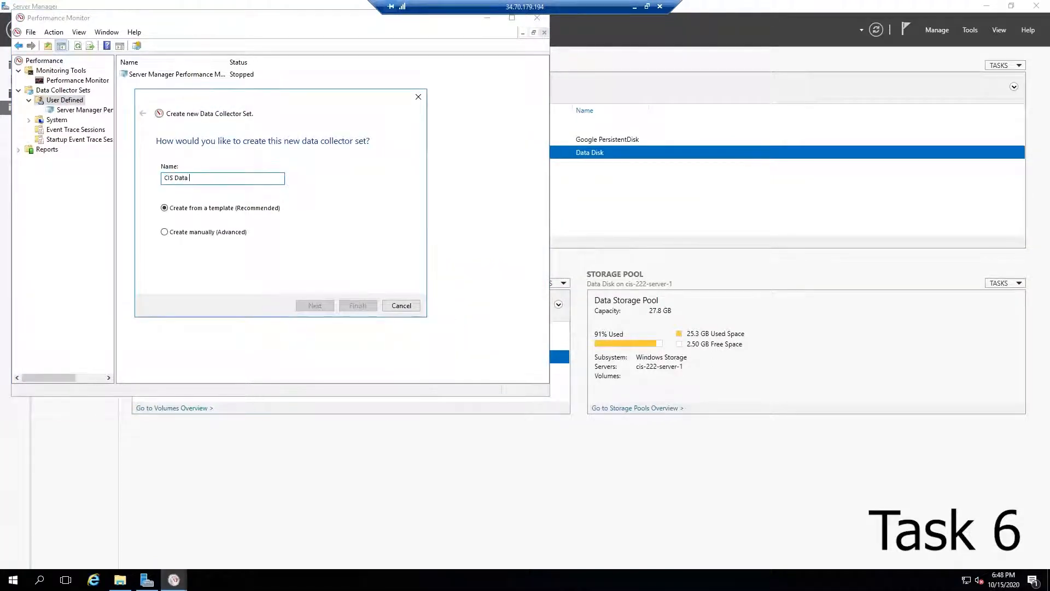
pyautogui.write('Collec')
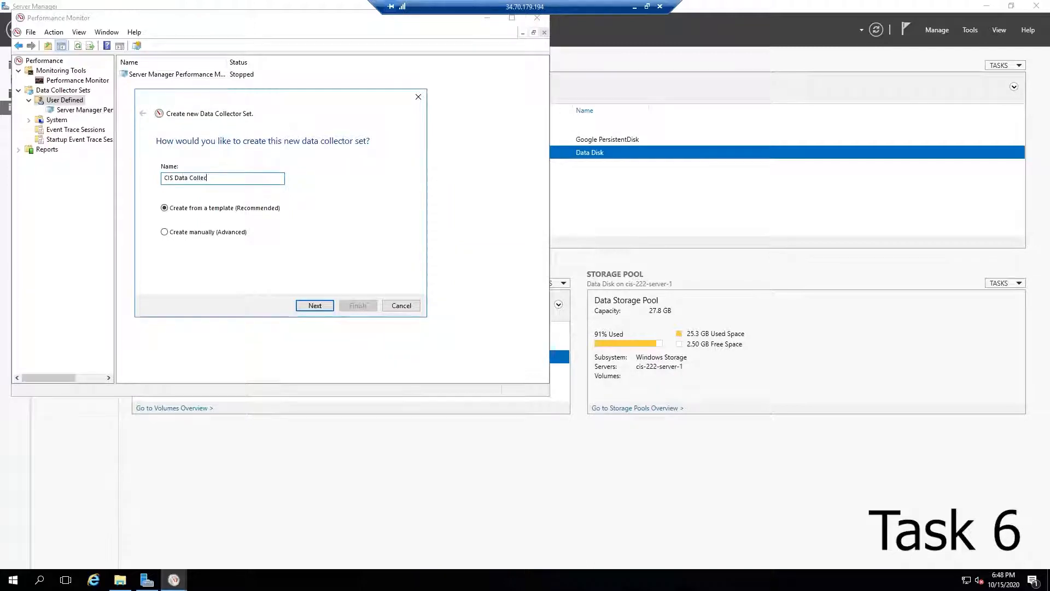
pyautogui.write('222')
pyautogui.click(315, 305)
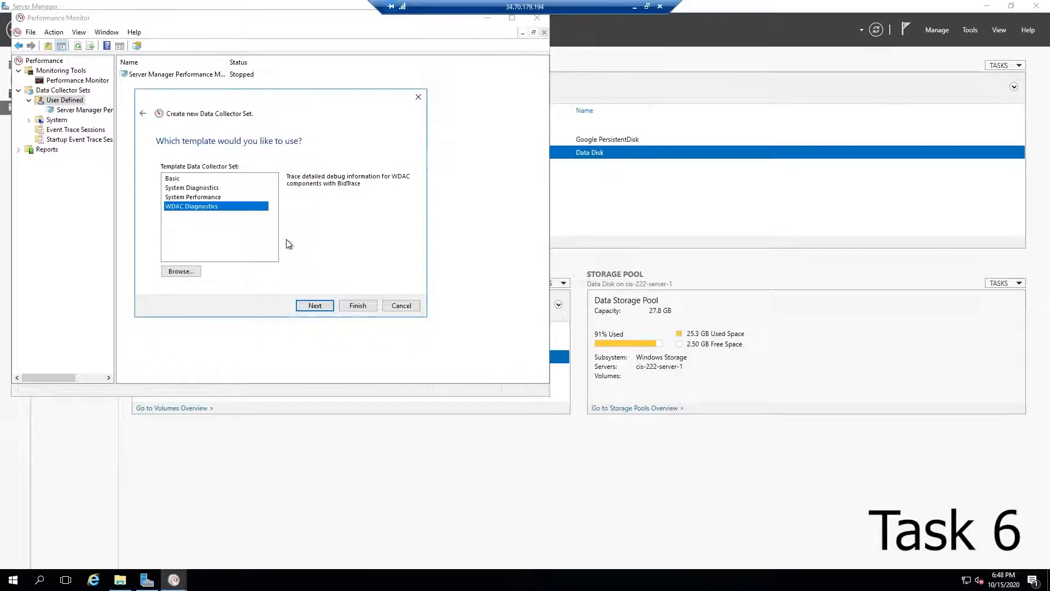
pyautogui.click(204, 198)
pyautogui.click(316, 306)
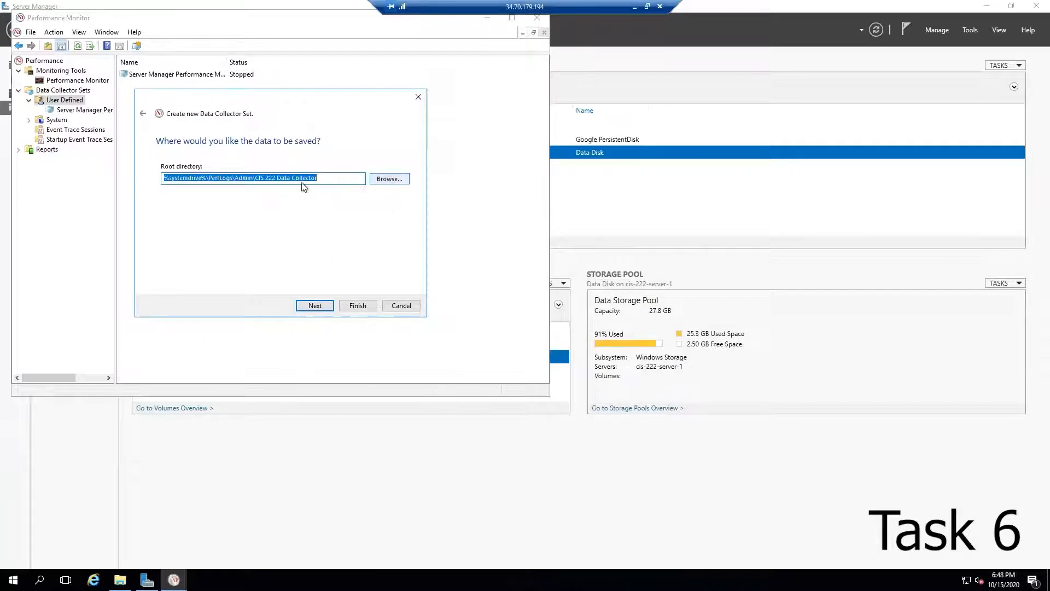
# Step: Set the set's root directory to the PerfmonLogs folder on Data Disk (D:), then save and close the wizard
pyautogui.click(389, 179)
pyautogui.scroll(-1, 274, 257)
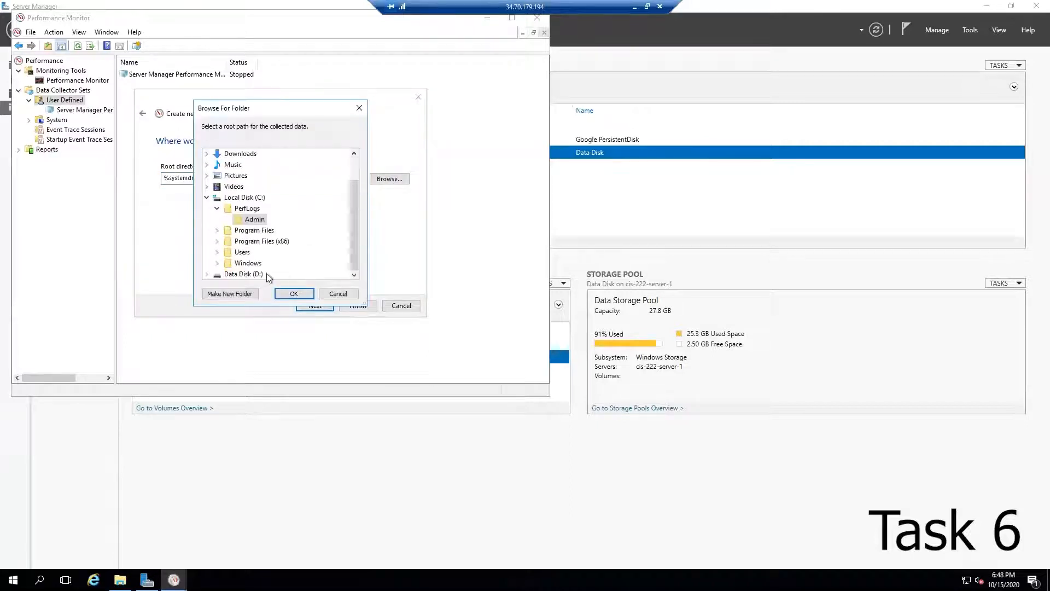
pyautogui.click(257, 273)
pyautogui.click(257, 274)
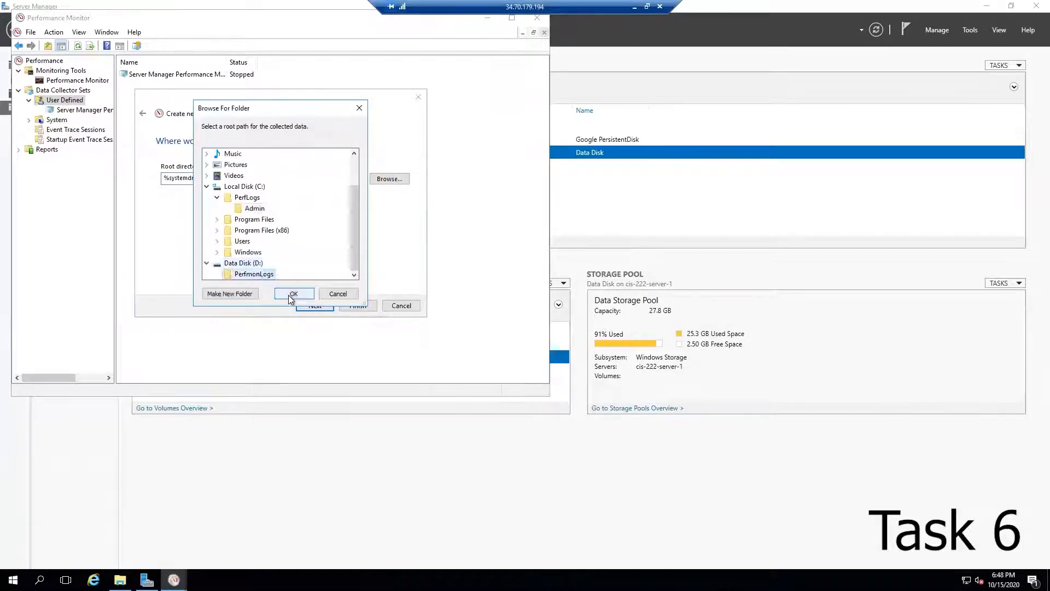
pyautogui.click(293, 294)
pyautogui.click(315, 306)
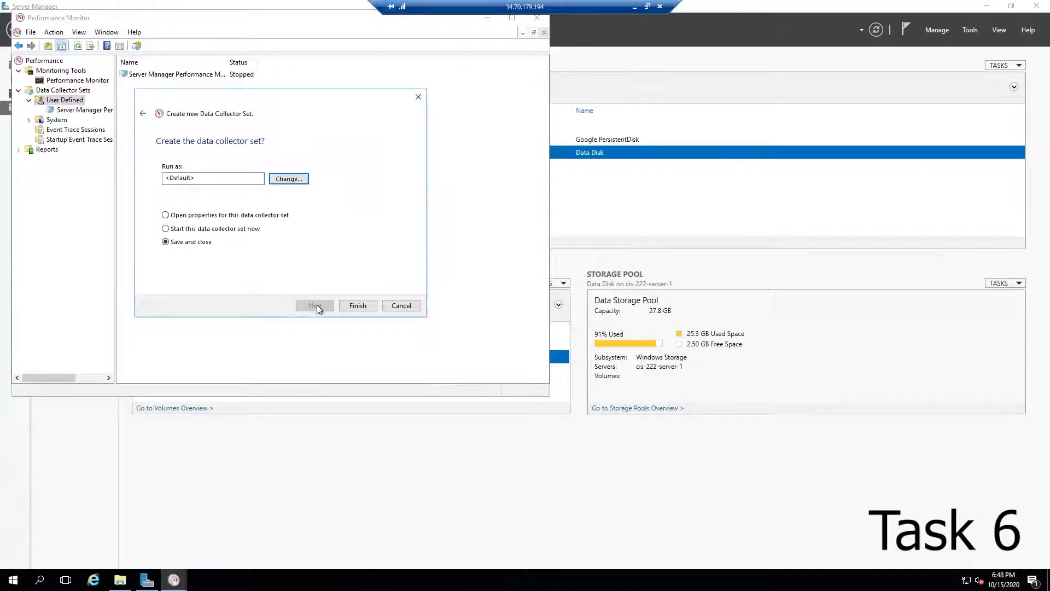
pyautogui.click(357, 305)
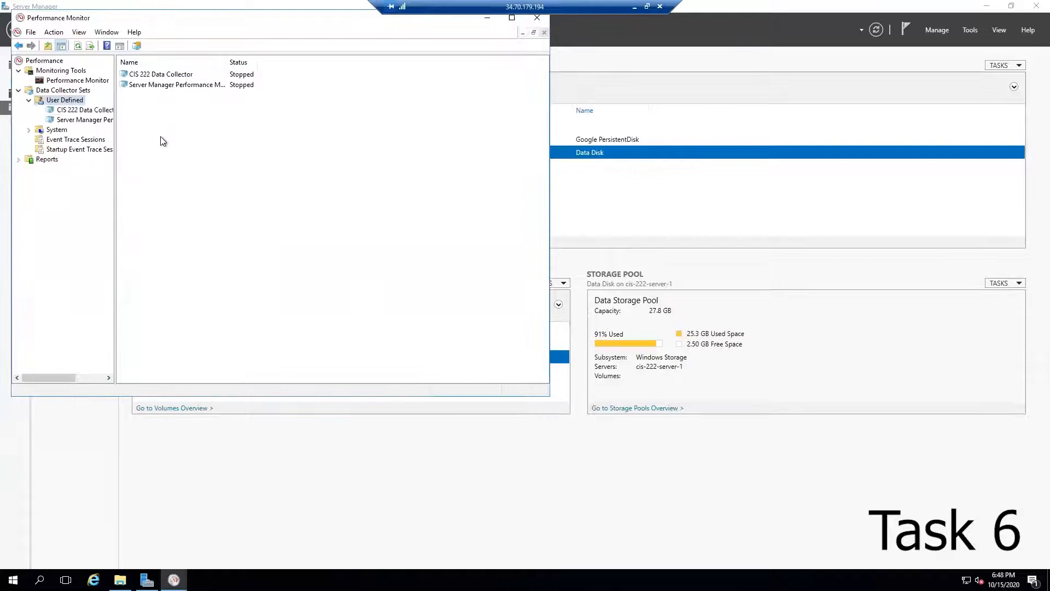
# Step: Open the CIS 222 Data Collector properties and add a schedule starting at 2:00 PM
pyautogui.rightClick(153, 77)
pyautogui.click(206, 205)
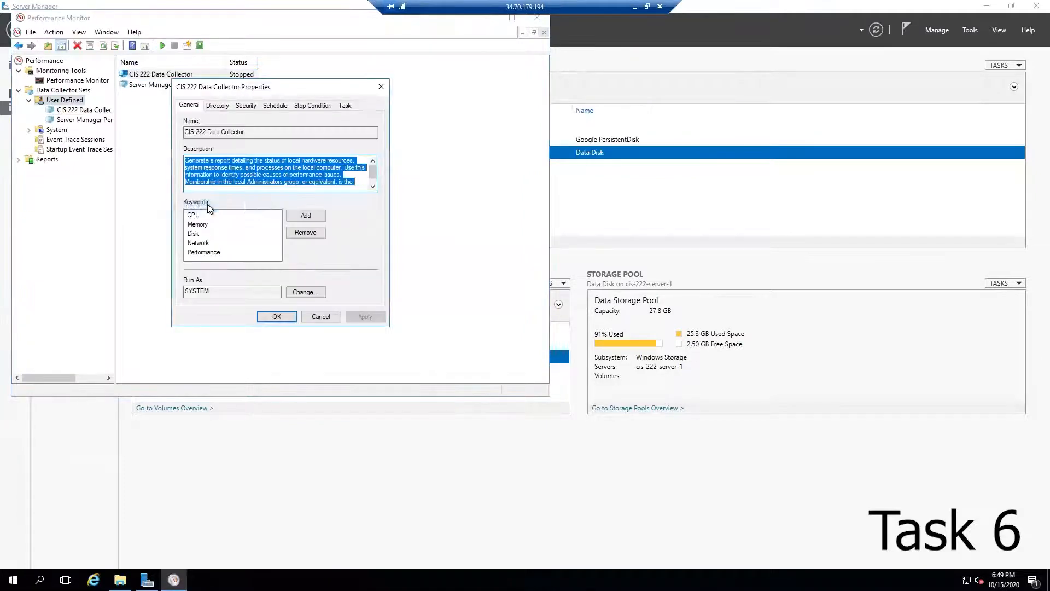
pyautogui.click(273, 106)
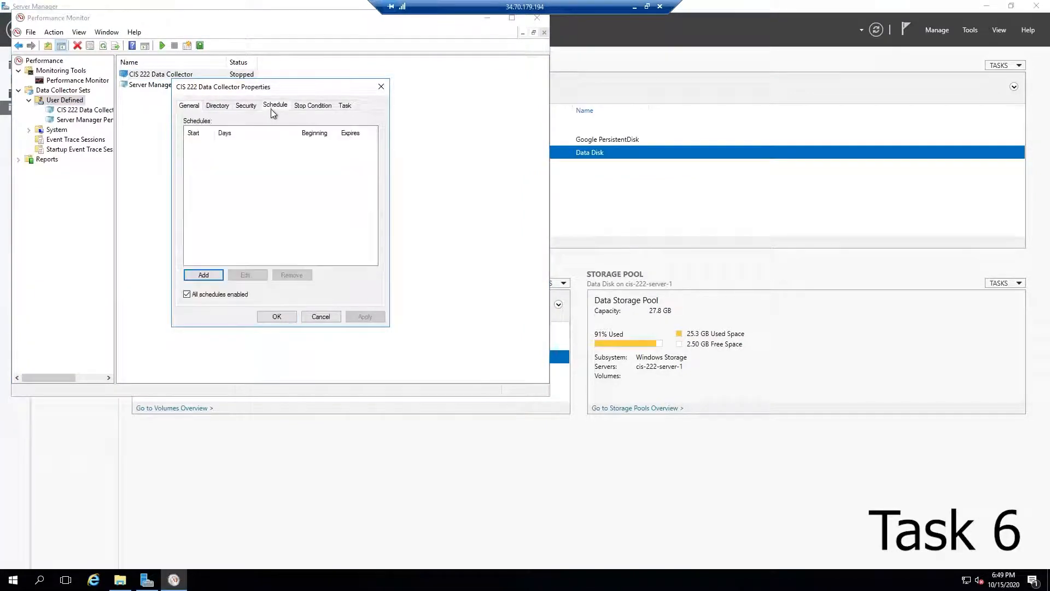
pyautogui.click(206, 275)
pyautogui.click(239, 217)
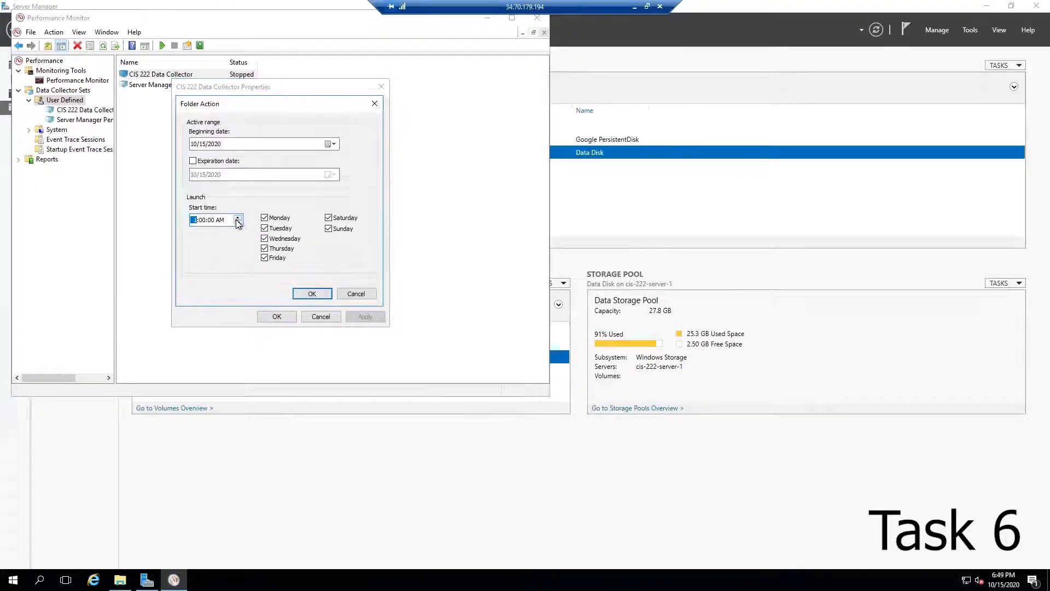
pyautogui.click(219, 220)
pyautogui.click(238, 217)
pyautogui.click(195, 220)
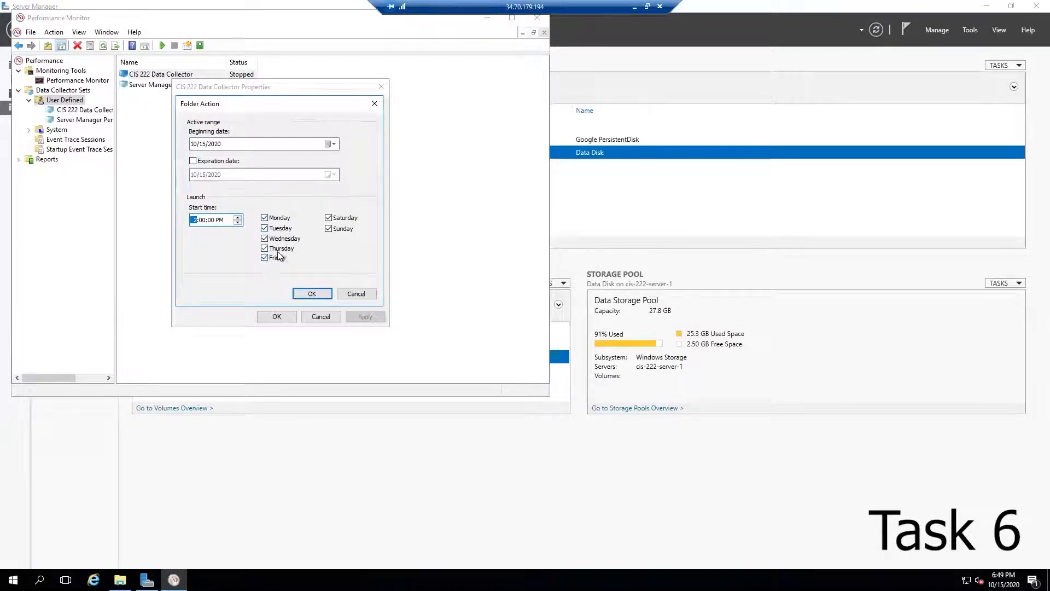
# Step: Limit the schedule to Monday through Friday with an expiration date of 10/22/2020, and apply the properties
pyautogui.click(328, 219)
pyautogui.click(224, 161)
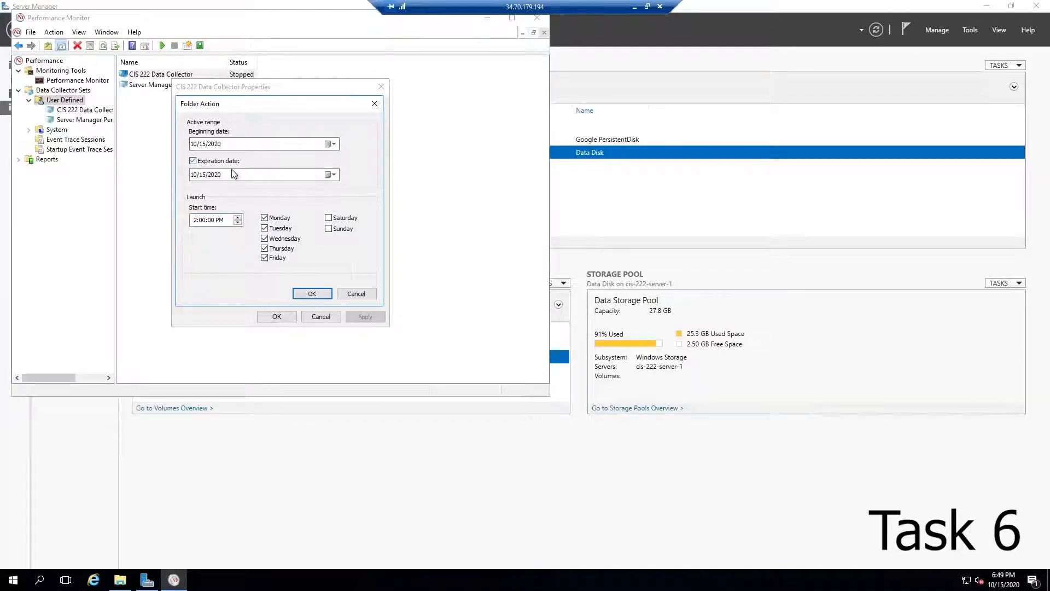
pyautogui.click(330, 175)
pyautogui.click(296, 236)
pyautogui.click(311, 295)
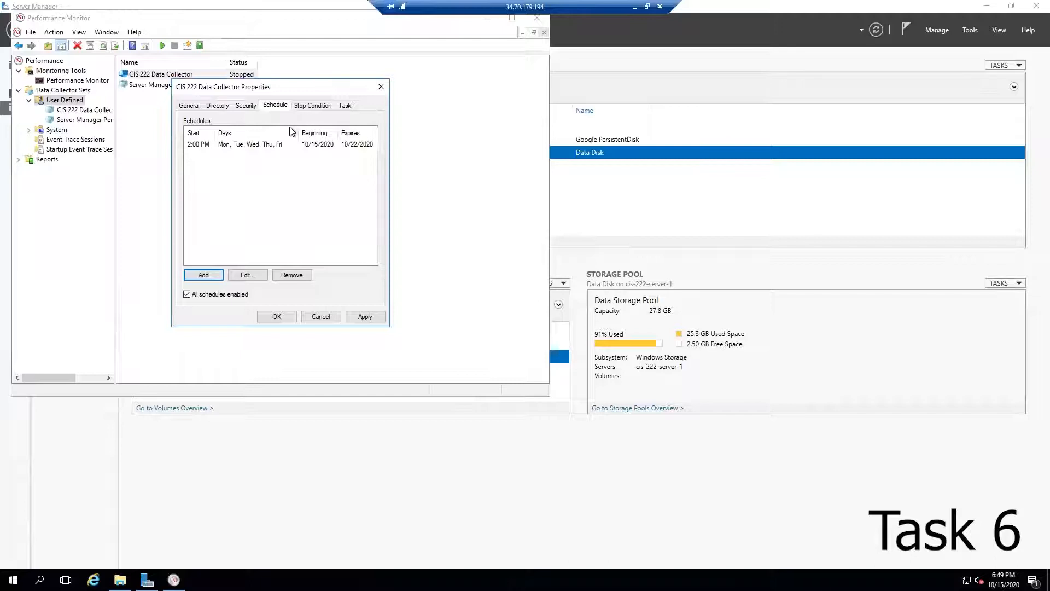
pyautogui.click(308, 106)
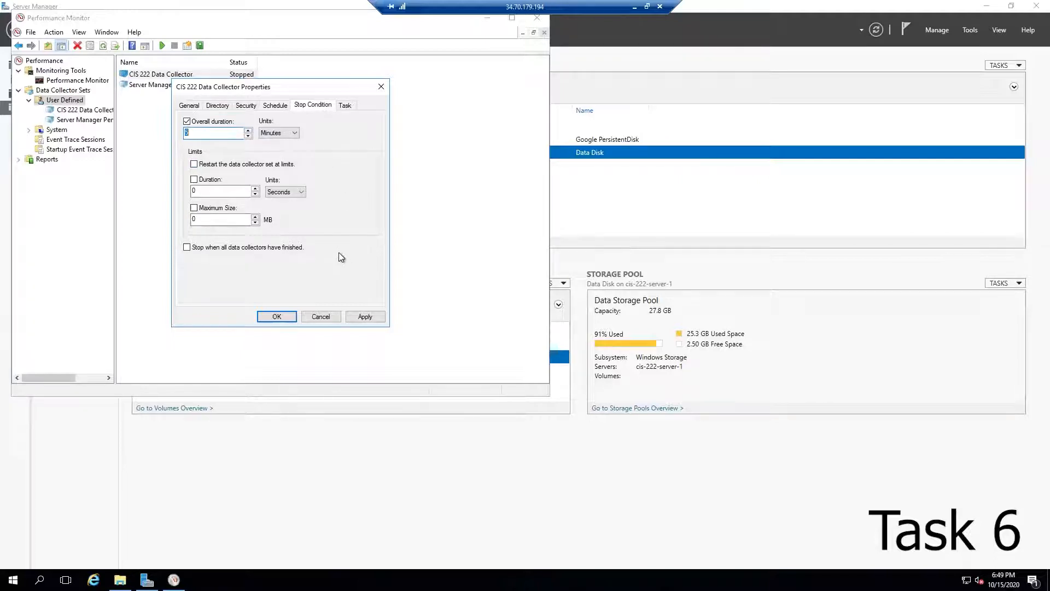
pyautogui.click(277, 316)
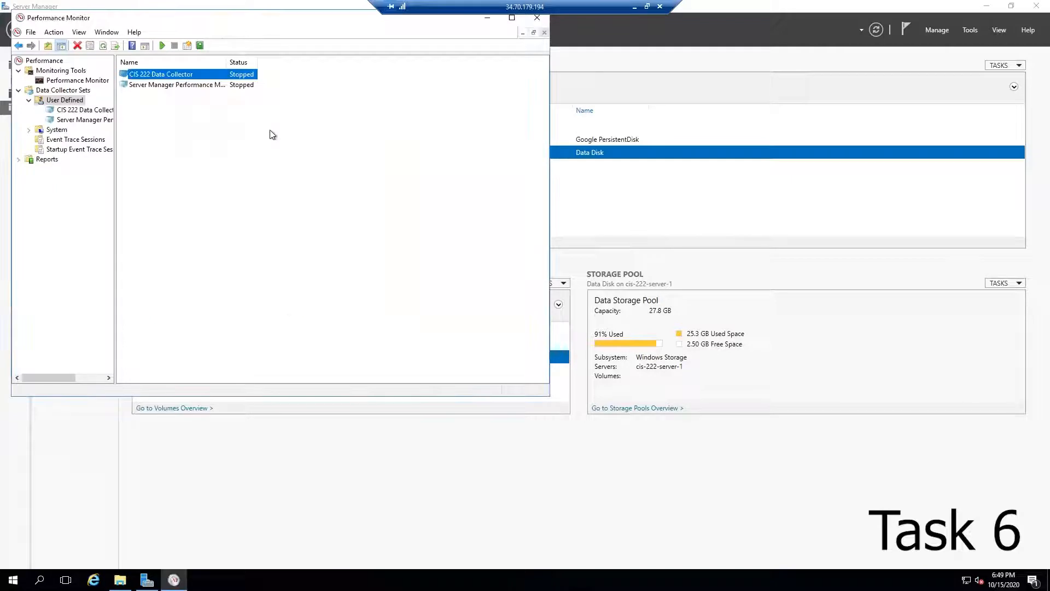
# Step: Start the CIS 222 Data Collector set
pyautogui.doubleClick(141, 76)
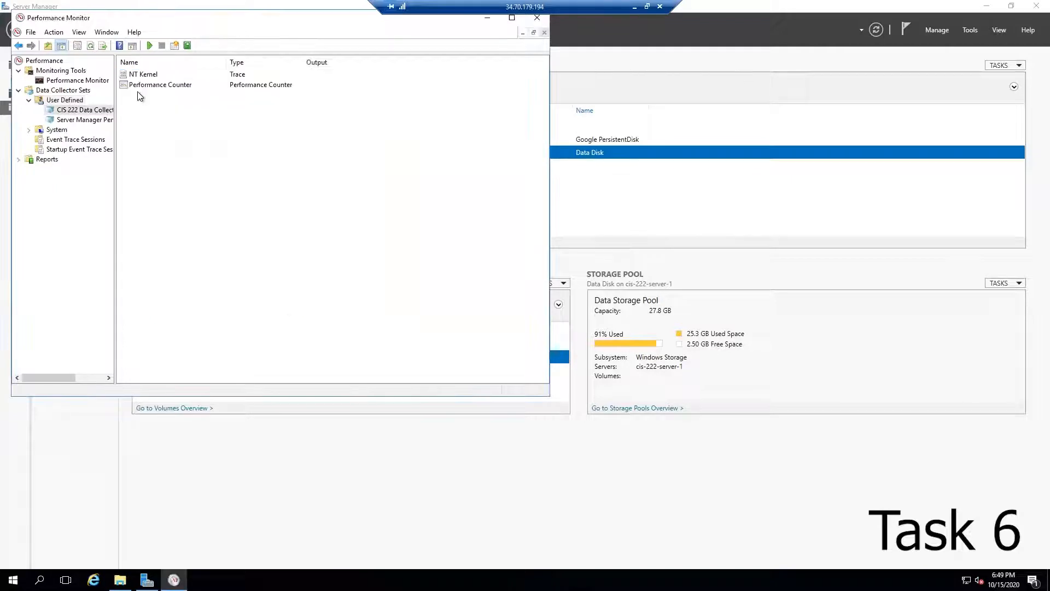
pyautogui.click(85, 114)
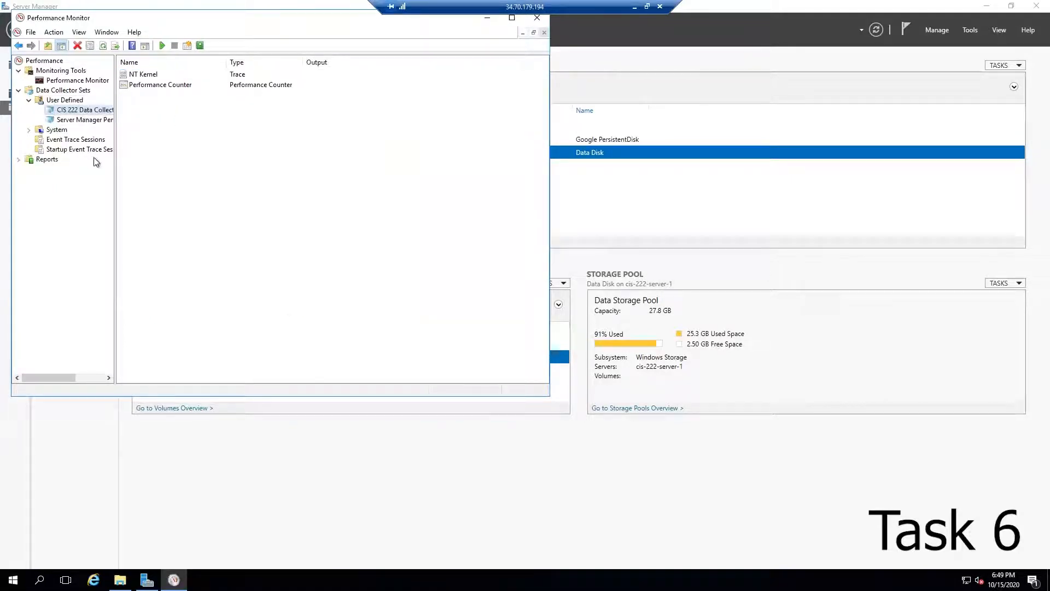
pyautogui.rightClick(67, 113)
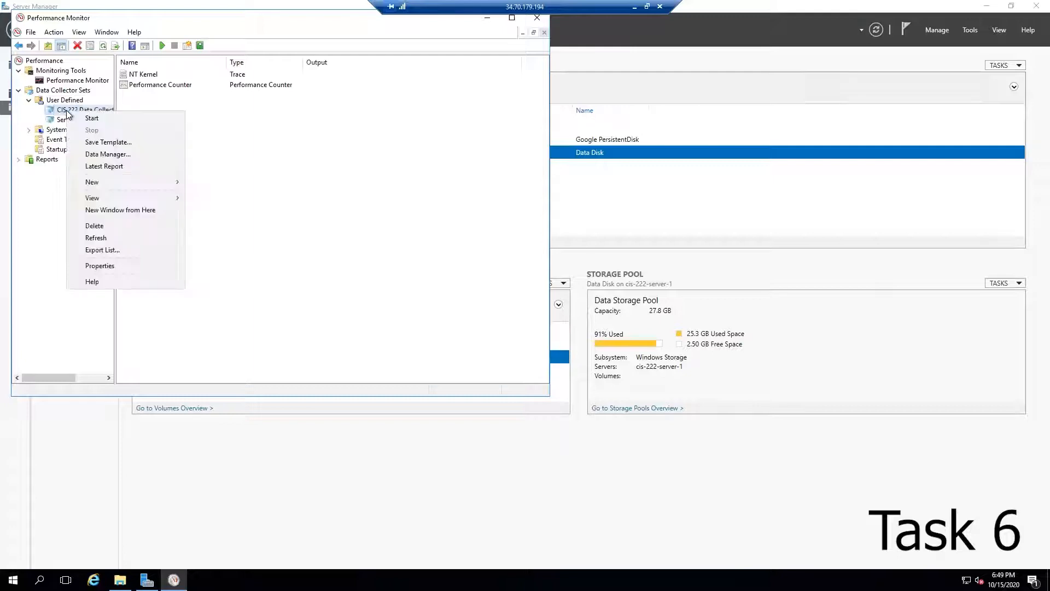
pyautogui.click(111, 121)
pyautogui.moveTo(114, 197); pyautogui.dragTo(199, 198)
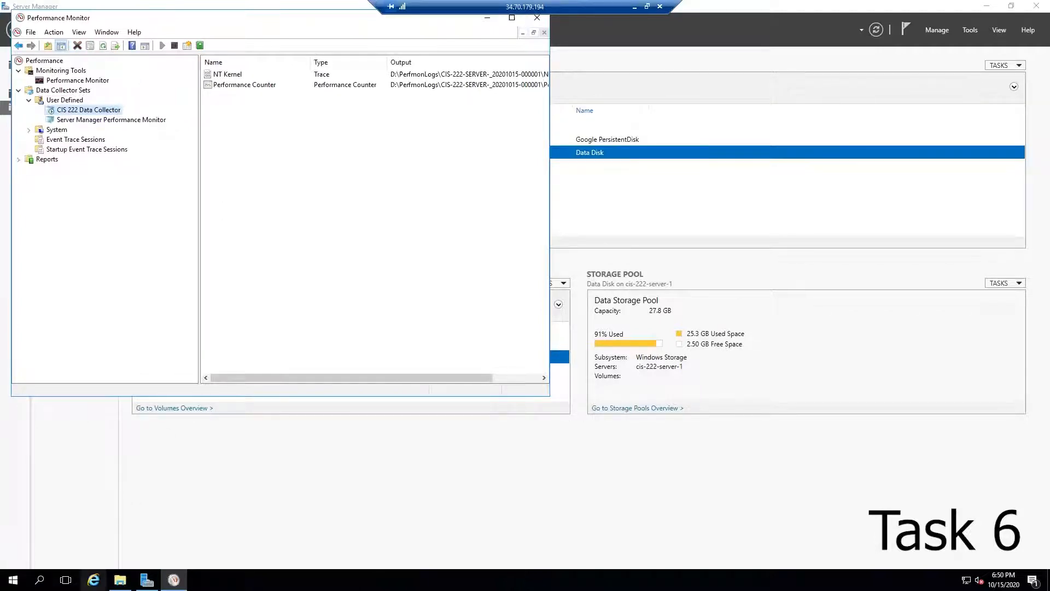
# Step: Open Internet Explorer with recommended settings and browse to google.com
pyautogui.click(94, 580)
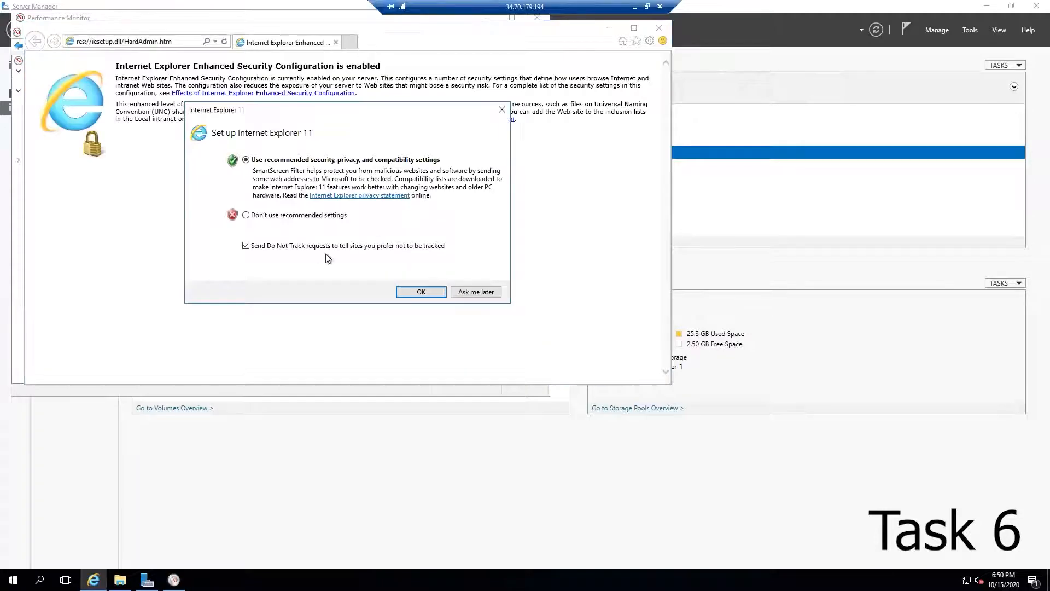
pyautogui.press('Return')
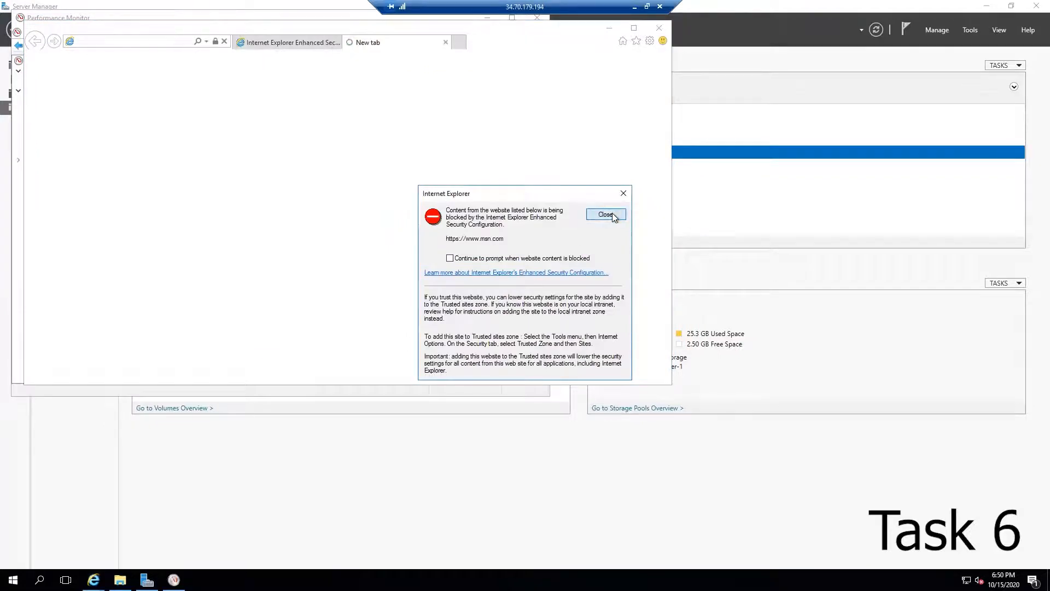
pyautogui.click(612, 214)
pyautogui.click(165, 42)
pyautogui.write('google.com')
pyautogui.press('Return')
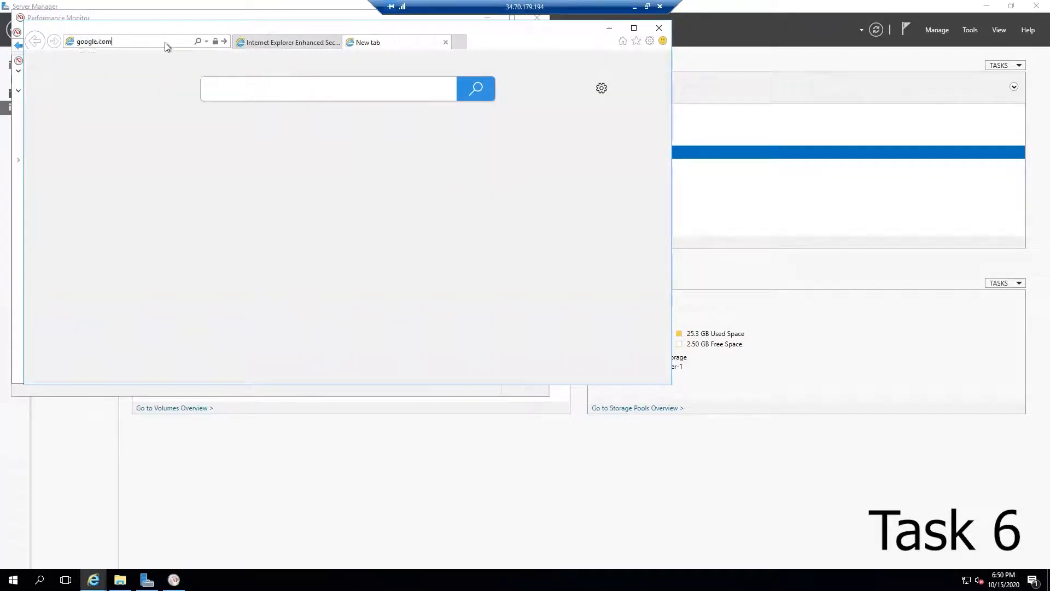
# Step: Open about a dozen new browser tabs to generate system activity
pyautogui.click(499, 315)
pyautogui.click(458, 42)
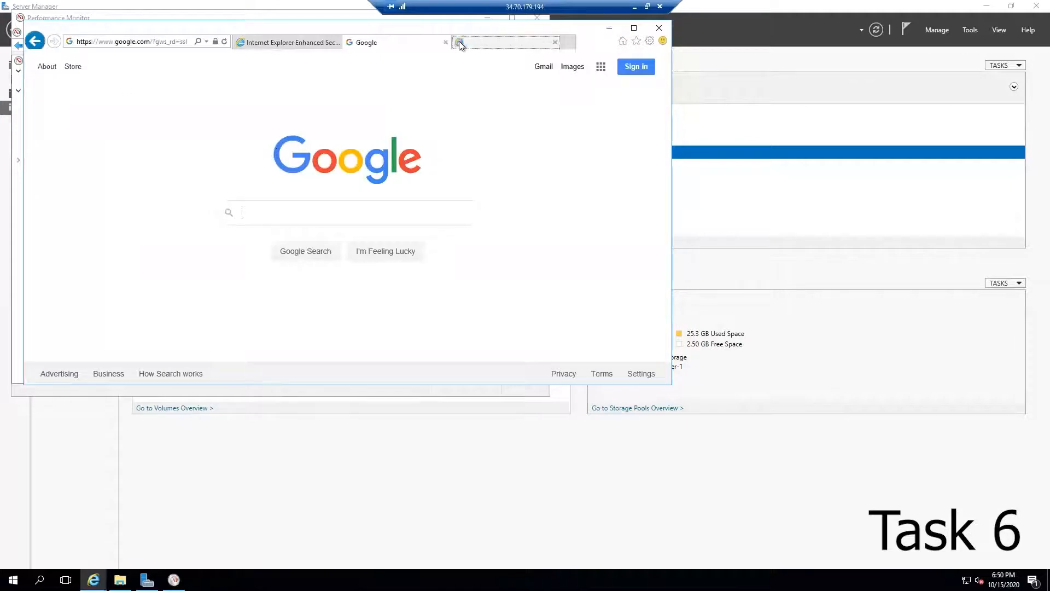
pyautogui.click(570, 41)
pyautogui.click(586, 42)
pyautogui.click(607, 41)
pyautogui.click(608, 42)
pyautogui.click(608, 42)
pyautogui.click(608, 41)
pyautogui.click(608, 42)
pyautogui.click(608, 42)
pyautogui.click(606, 42)
pyautogui.click(605, 42)
pyautogui.click(605, 41)
pyautogui.click(605, 42)
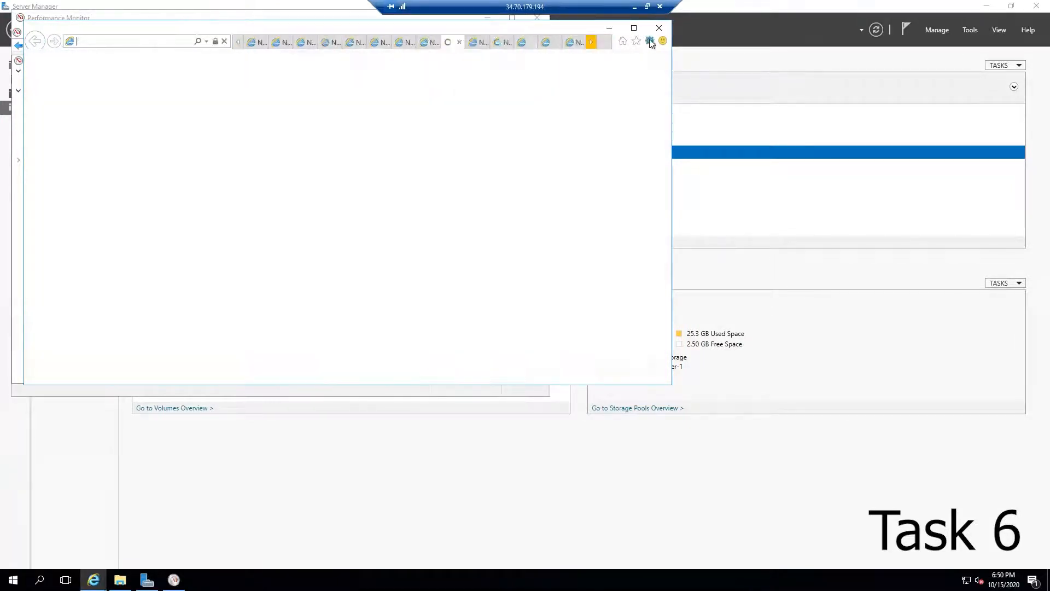
pyautogui.click(649, 41)
pyautogui.click(590, 184)
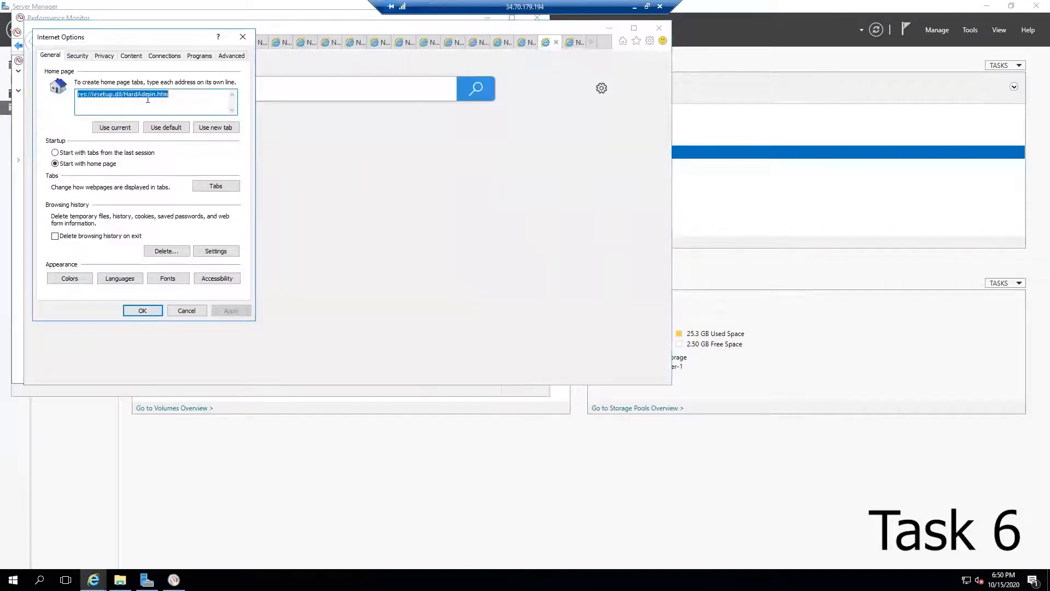
pyautogui.write('www.google.com')
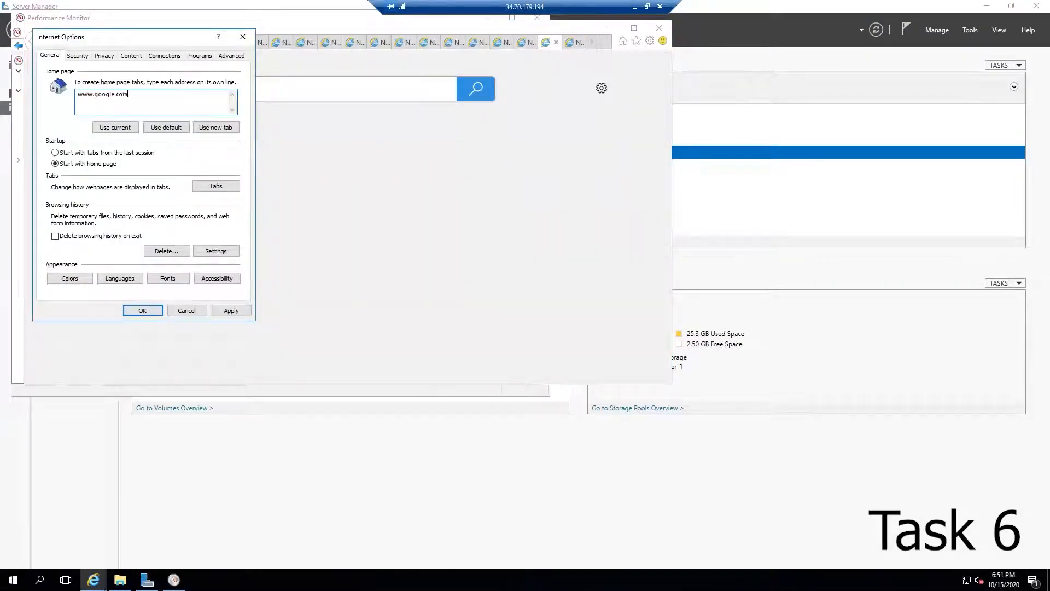
pyautogui.click(143, 310)
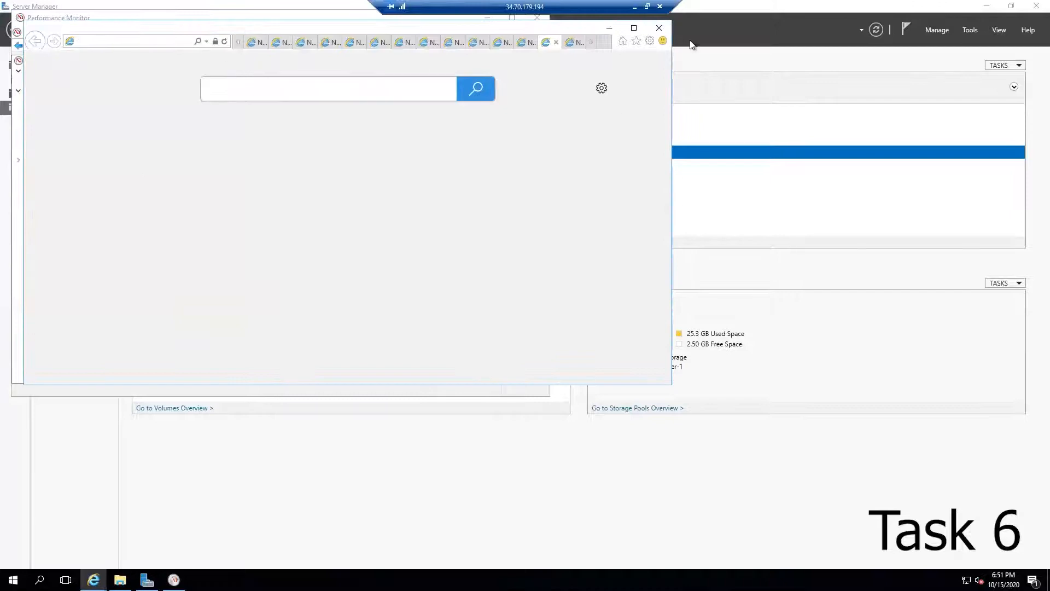
# Step: Change the tab settings so new tabs open the home page, and apply the Internet Options
pyautogui.click(605, 42)
pyautogui.click(650, 41)
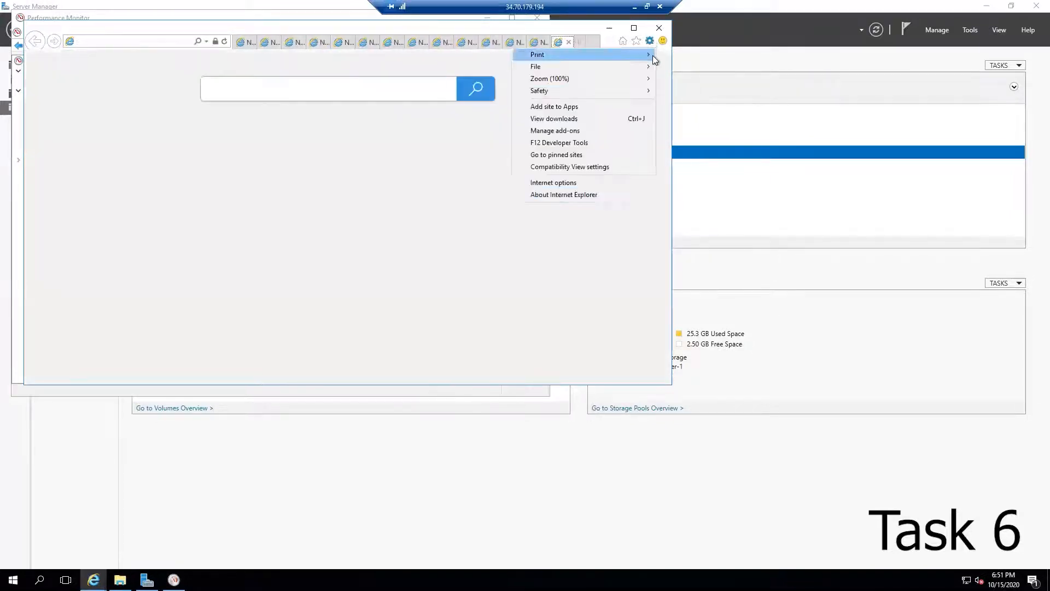
pyautogui.click(566, 184)
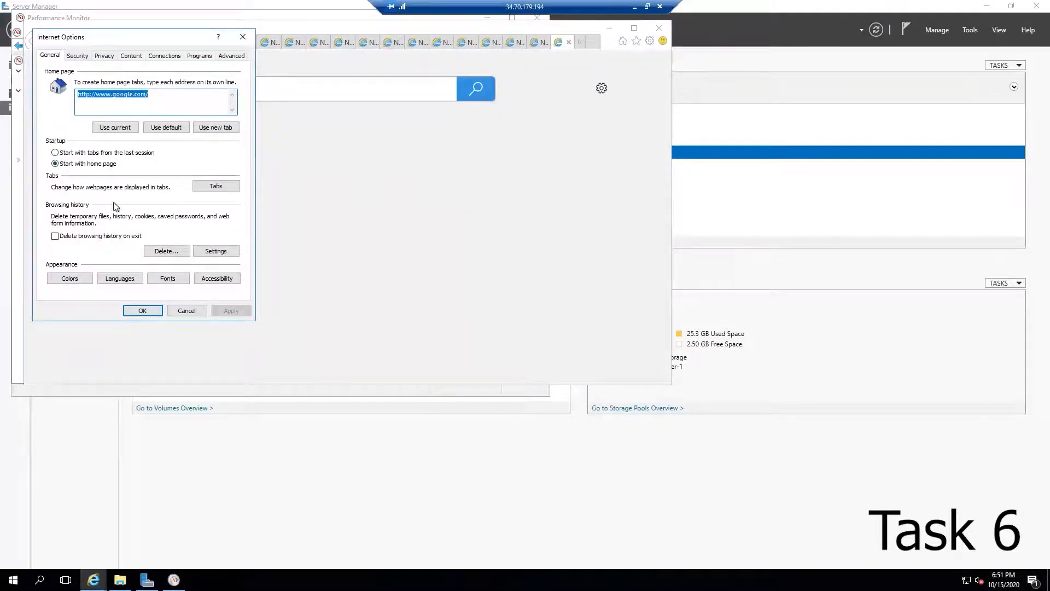
pyautogui.click(215, 186)
pyautogui.click(141, 166)
pyautogui.click(140, 199)
pyautogui.click(163, 295)
pyautogui.click(142, 311)
# Step: Open about a dozen more new tabs loading google.com to generate system activity
pyautogui.click(598, 42)
pyautogui.click(603, 42)
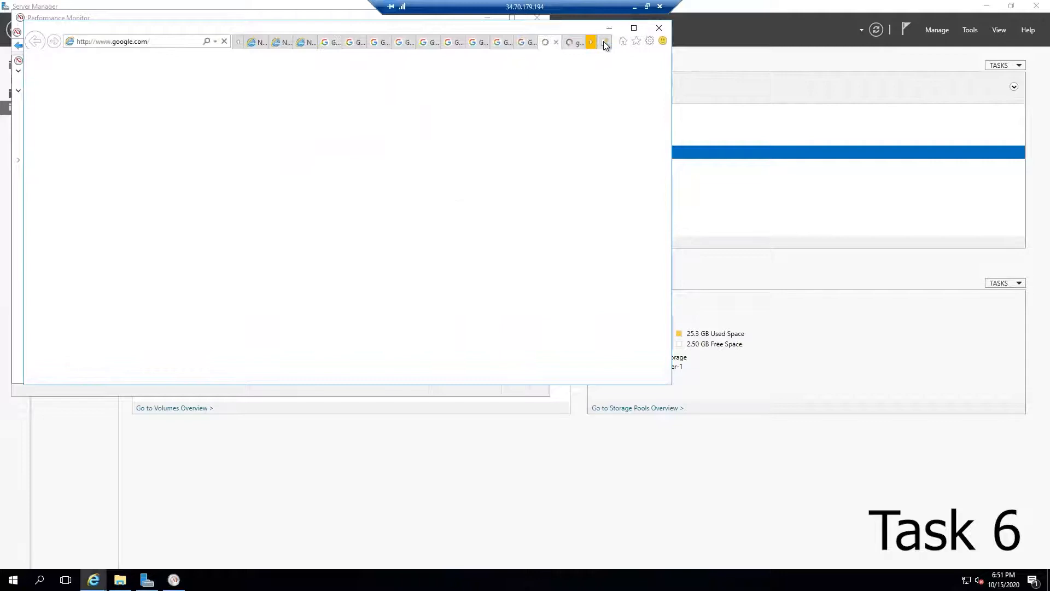
pyautogui.click(602, 41)
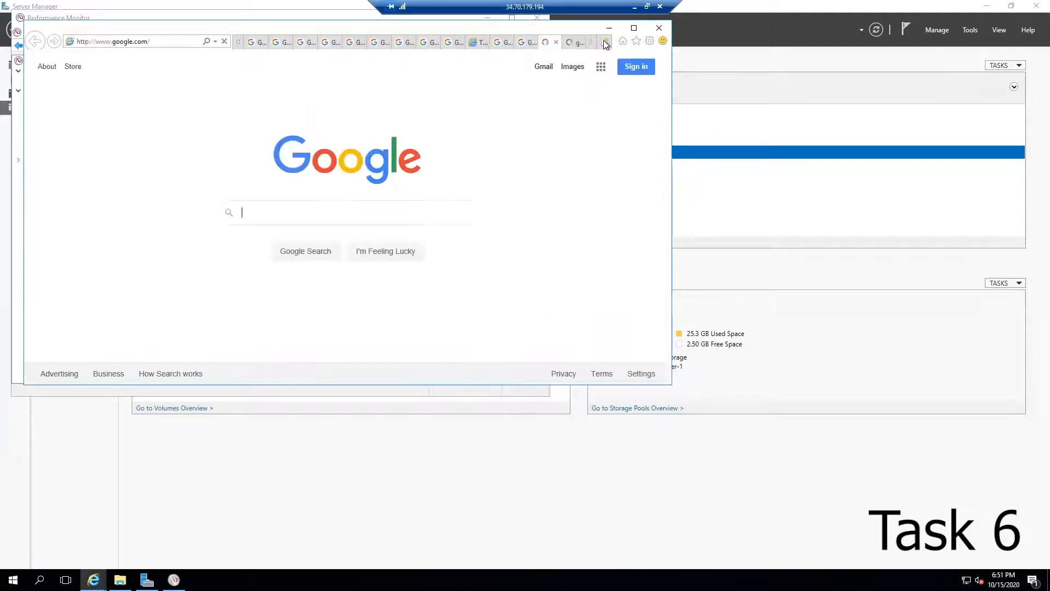
pyautogui.click(603, 40)
pyautogui.click(603, 40)
pyautogui.click(603, 39)
pyautogui.click(602, 39)
pyautogui.click(602, 40)
pyautogui.click(602, 40)
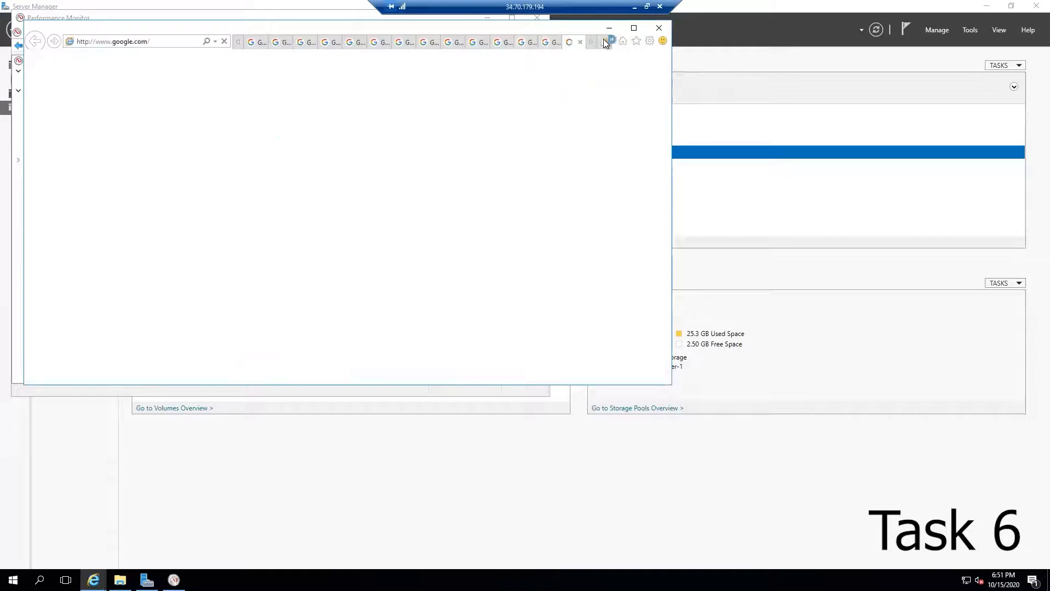
pyautogui.click(602, 40)
pyautogui.click(603, 40)
pyautogui.click(602, 39)
# Step: Close the browser with all its tabs
pyautogui.moveTo(549, 27); pyautogui.dragTo(700, 153)
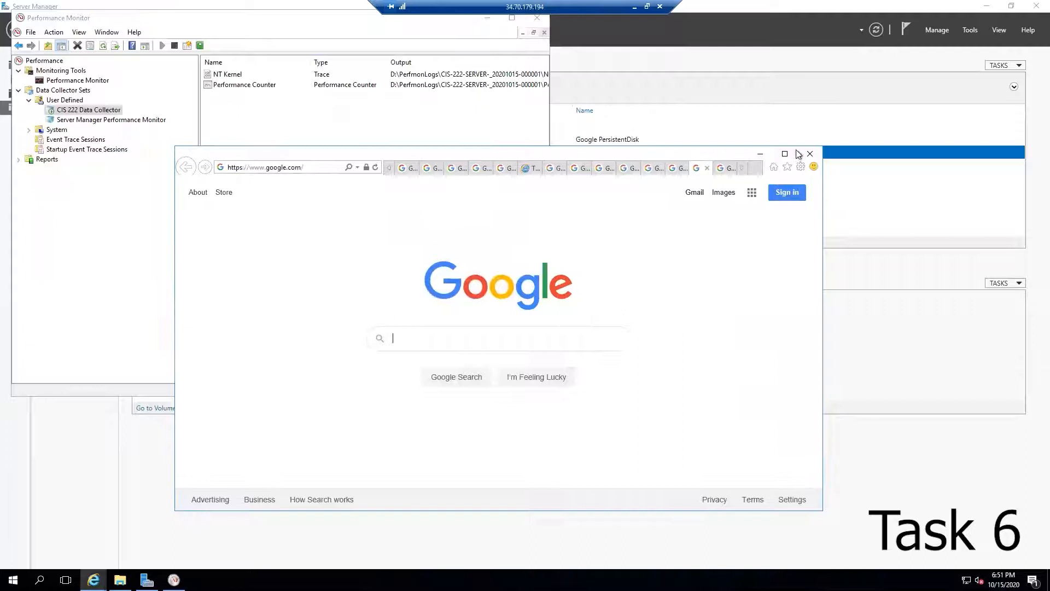
pyautogui.click(811, 155)
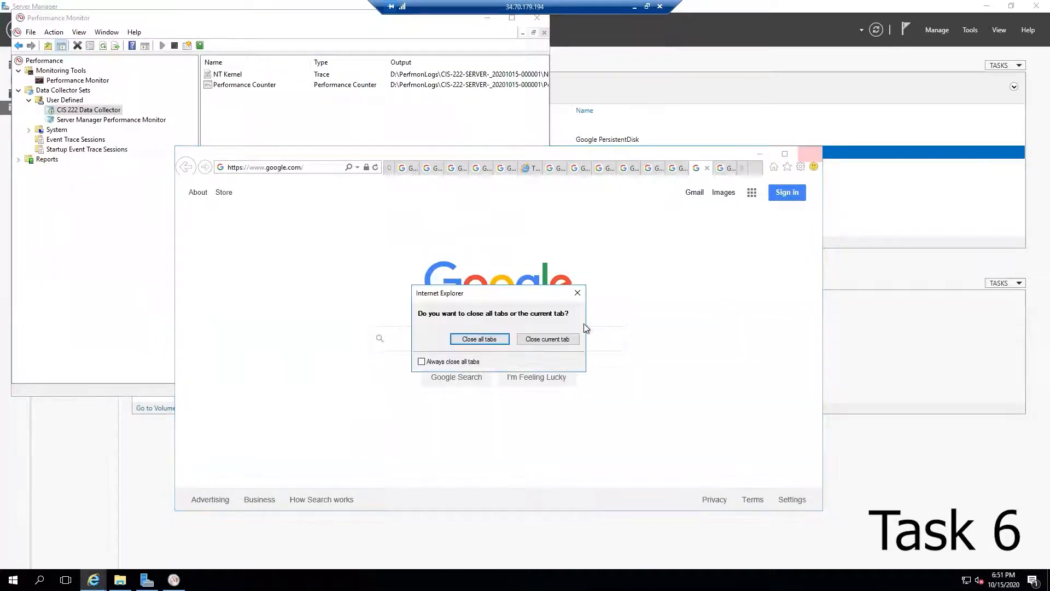
pyautogui.click(479, 339)
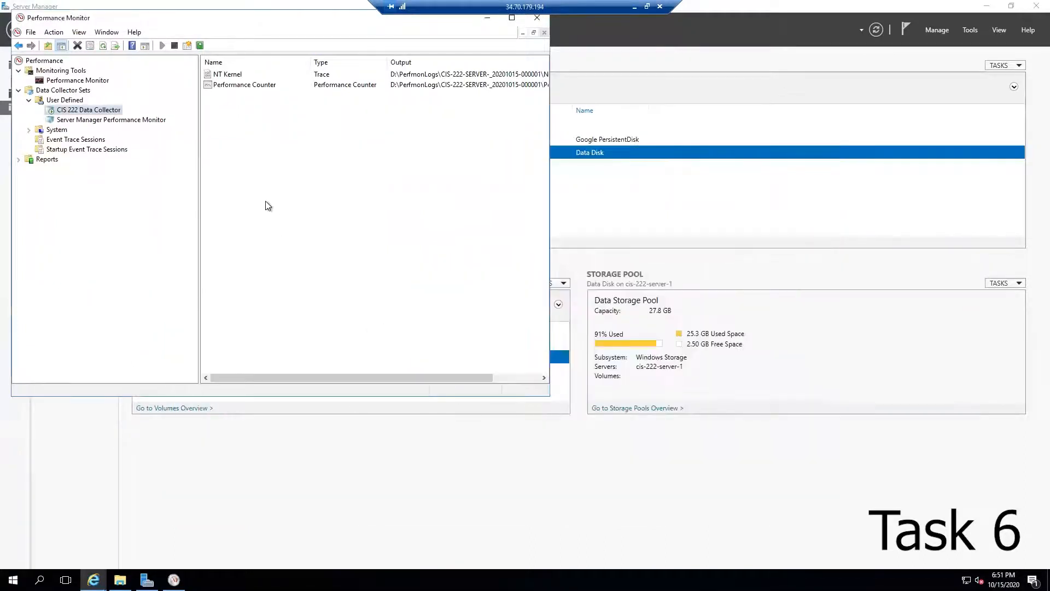
# Step: Stop the CIS 222 Data Collector set and open its generated report under Reports
pyautogui.rightClick(65, 113)
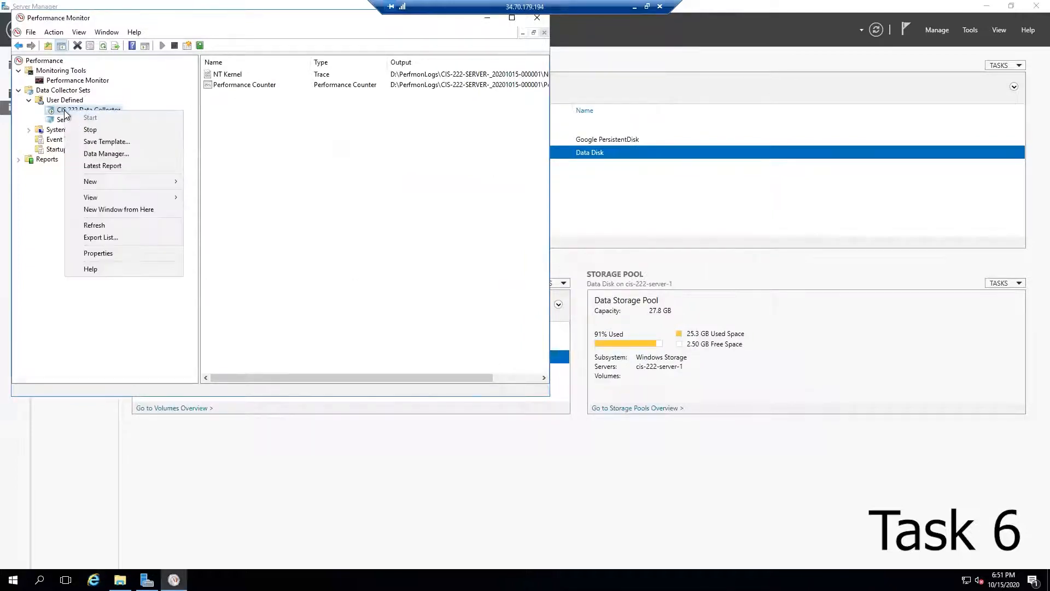
pyautogui.click(104, 131)
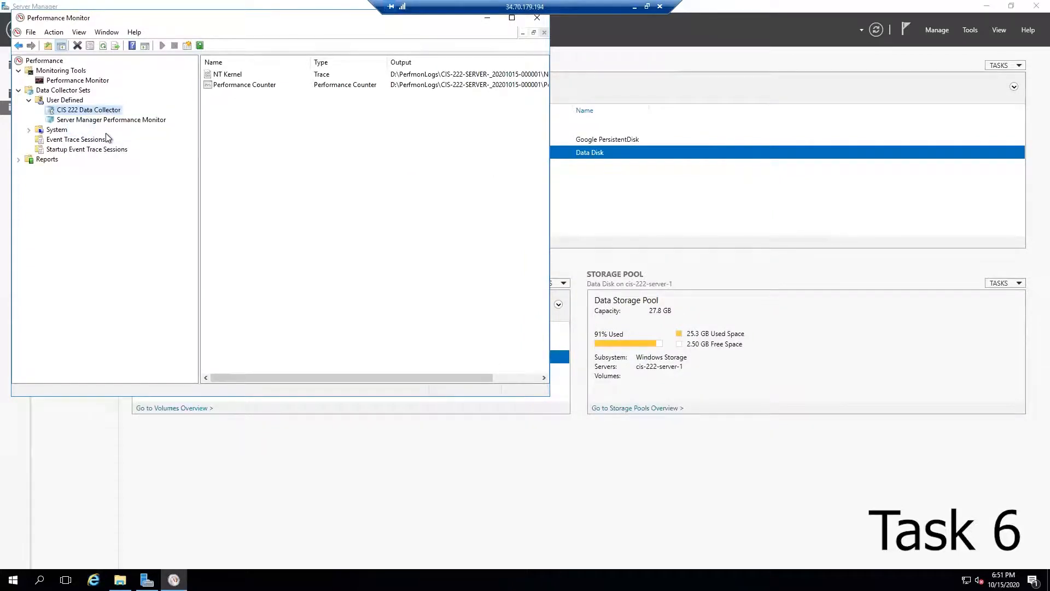
pyautogui.click(18, 159)
pyautogui.click(28, 169)
pyautogui.click(39, 179)
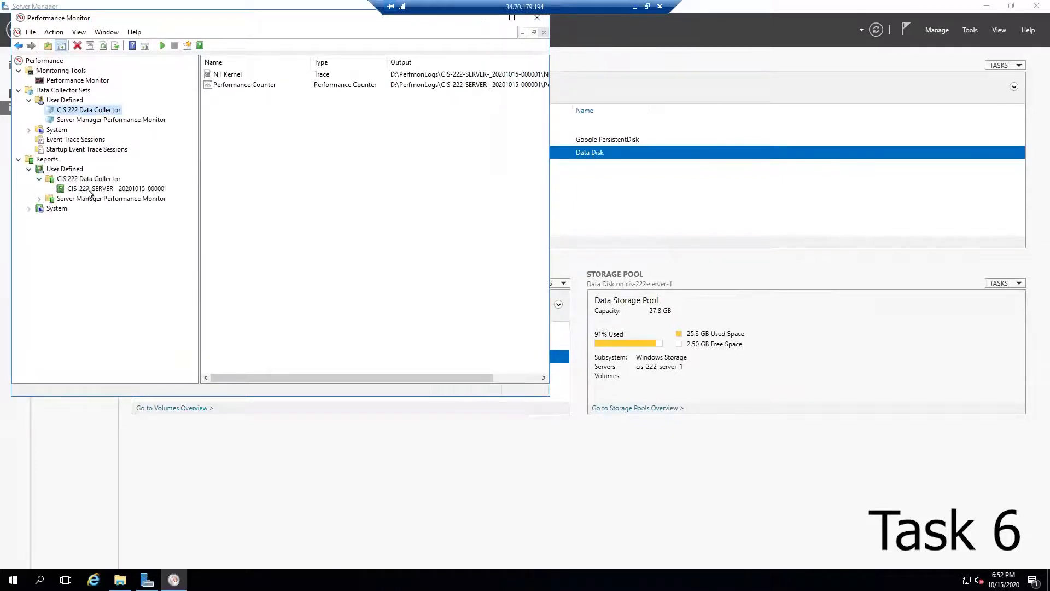
pyautogui.click(88, 189)
pyautogui.moveTo(551, 397); pyautogui.dragTo(858, 477)
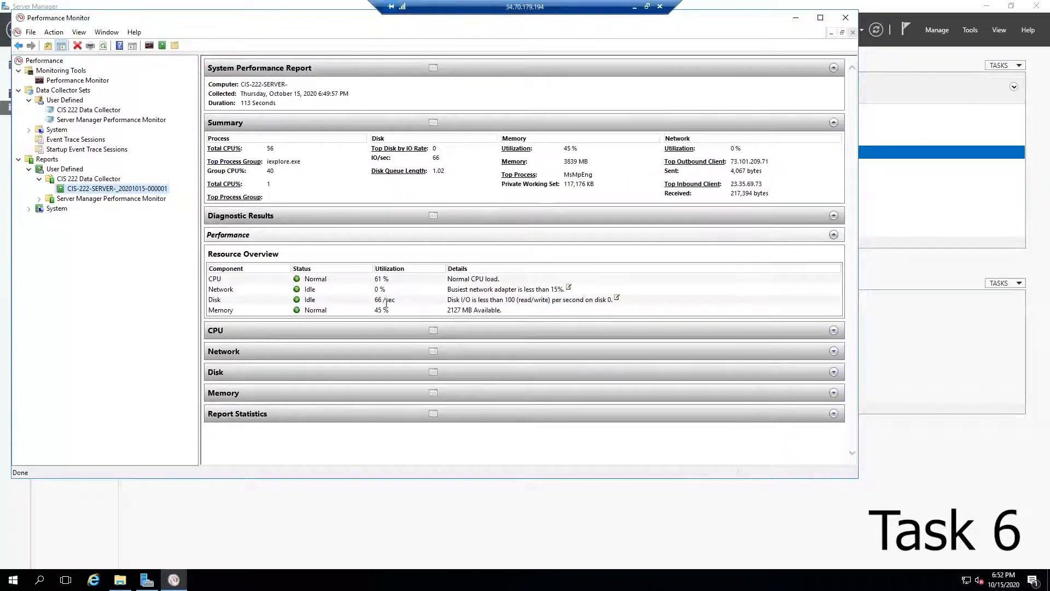
# Step: Open the collector's report folder in D:\PerfmonLogs, granting permanent access to the folder
pyautogui.click(120, 580)
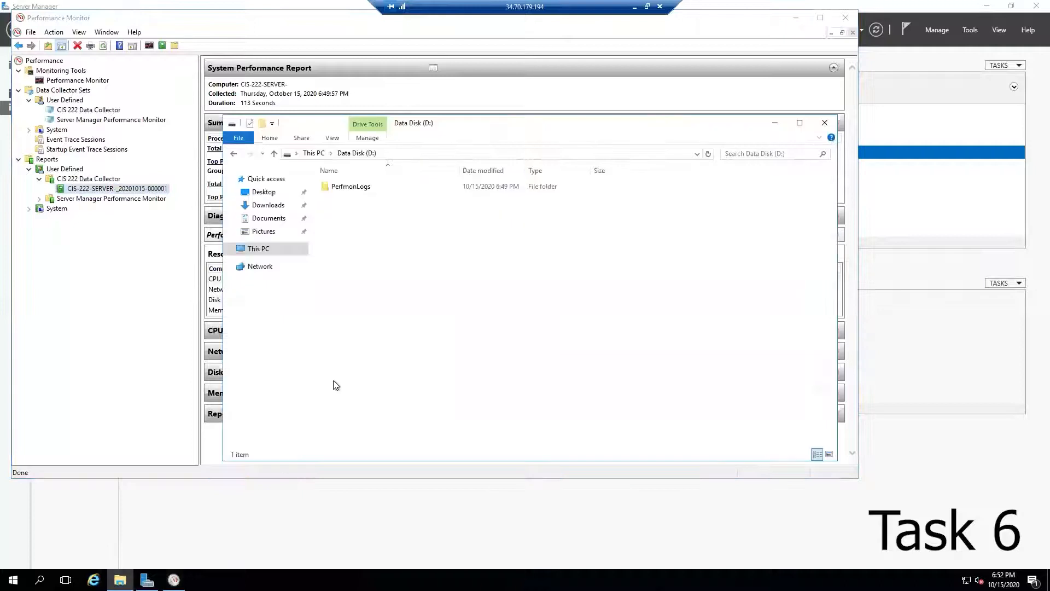
pyautogui.doubleClick(348, 189)
pyautogui.doubleClick(348, 189)
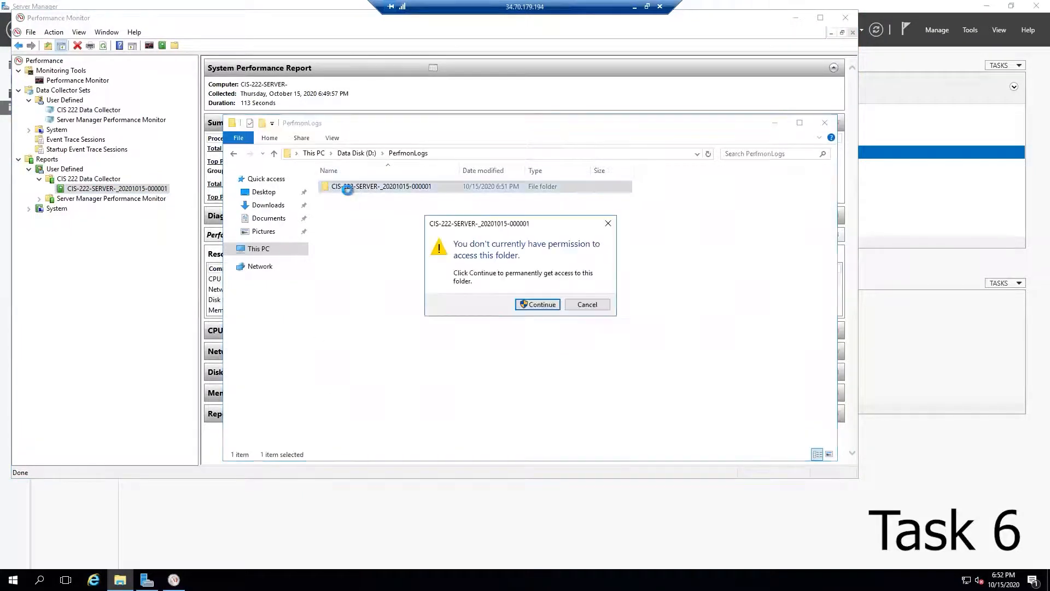
pyautogui.click(525, 304)
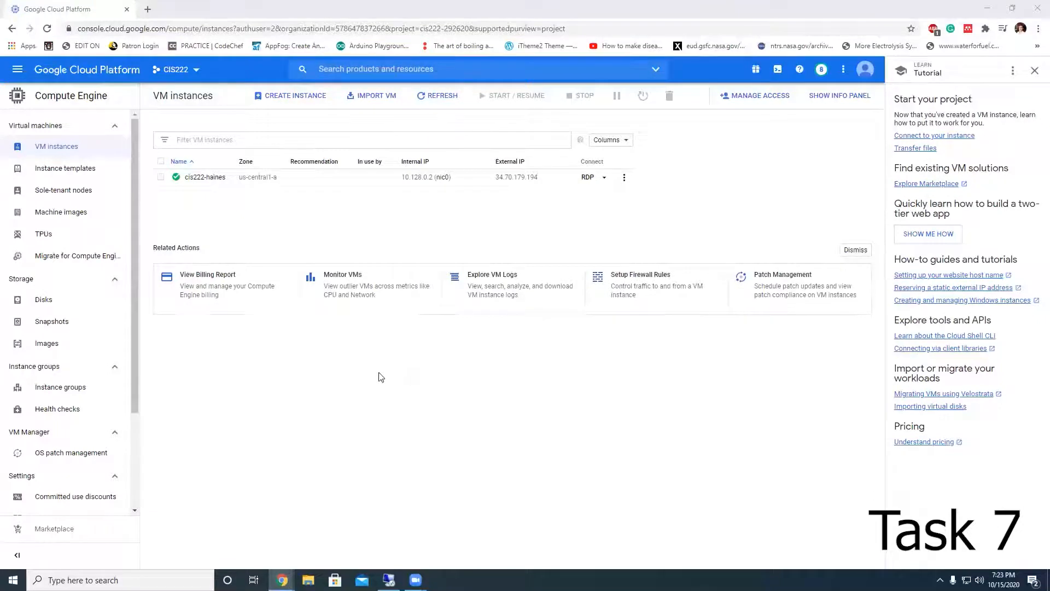
# Step: Remove disk-3 from the additional disks of the cis222-haines VM instance and save the change
pyautogui.click(205, 177)
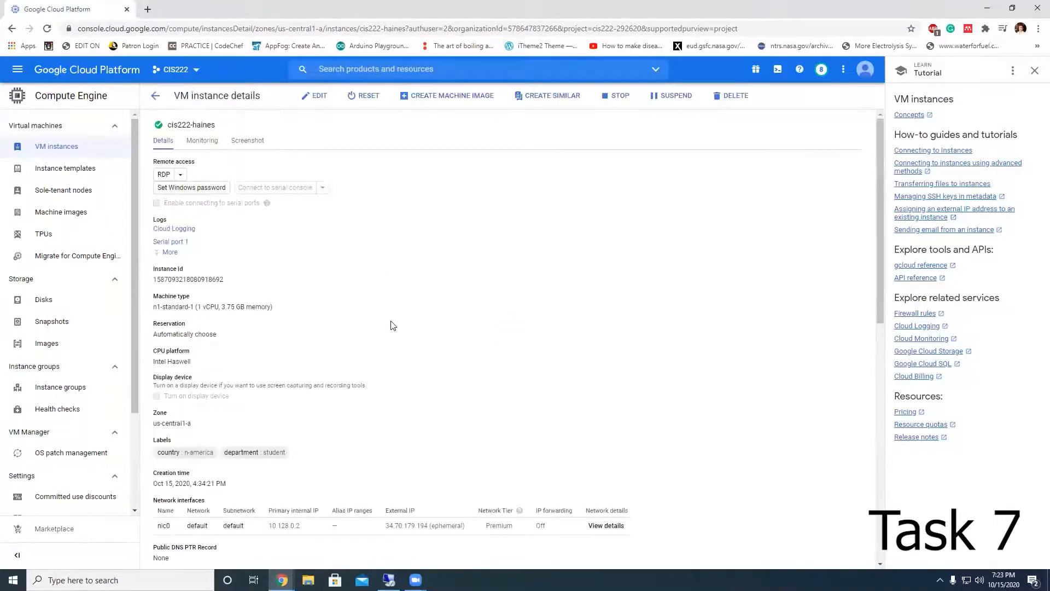
pyautogui.scroll(-10, 394, 322)
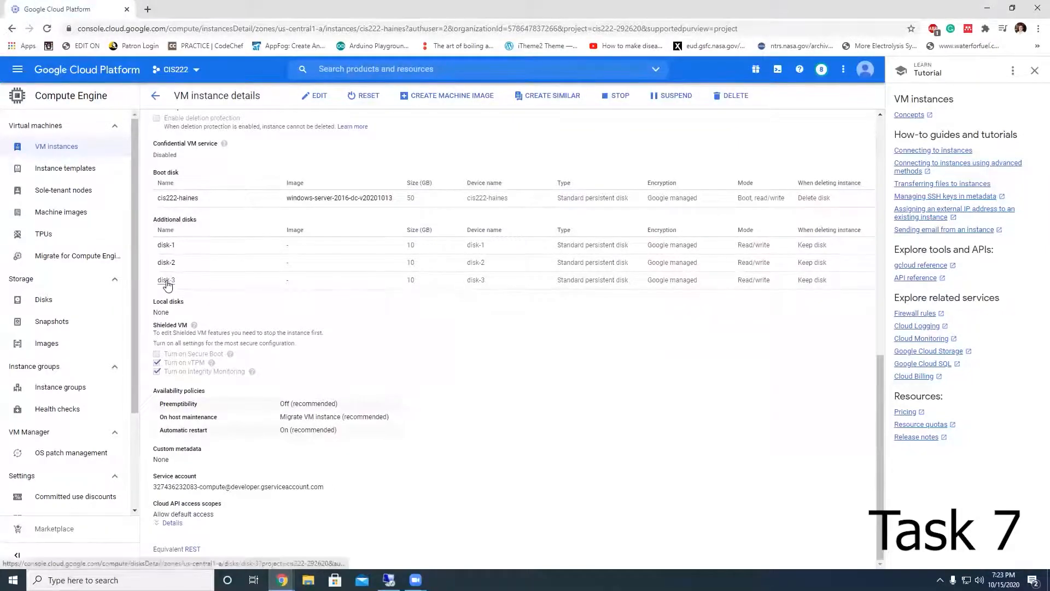
pyautogui.scroll(1, 172, 346)
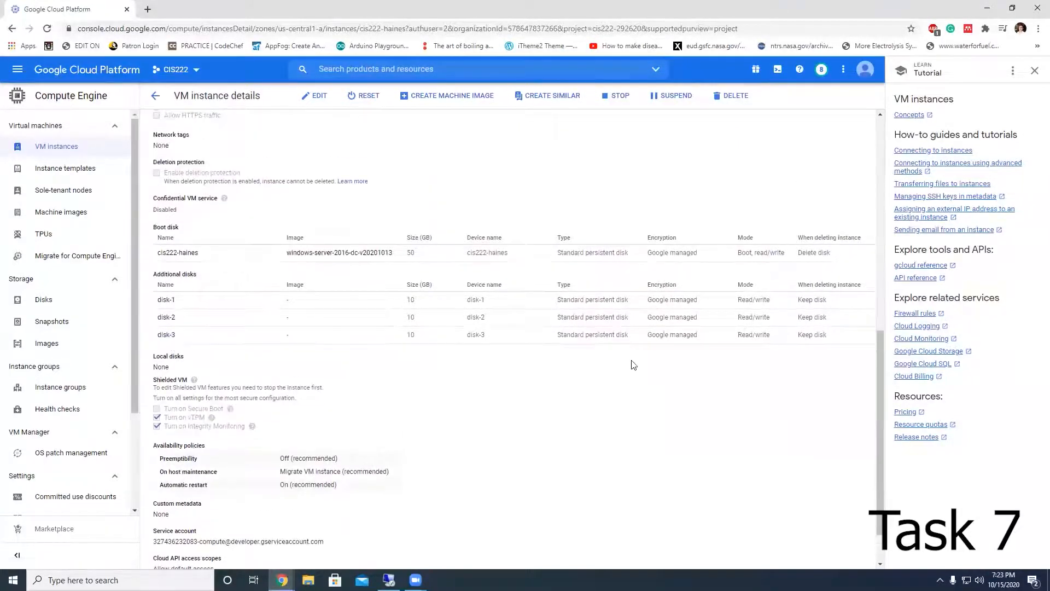
pyautogui.scroll(4, 684, 339)
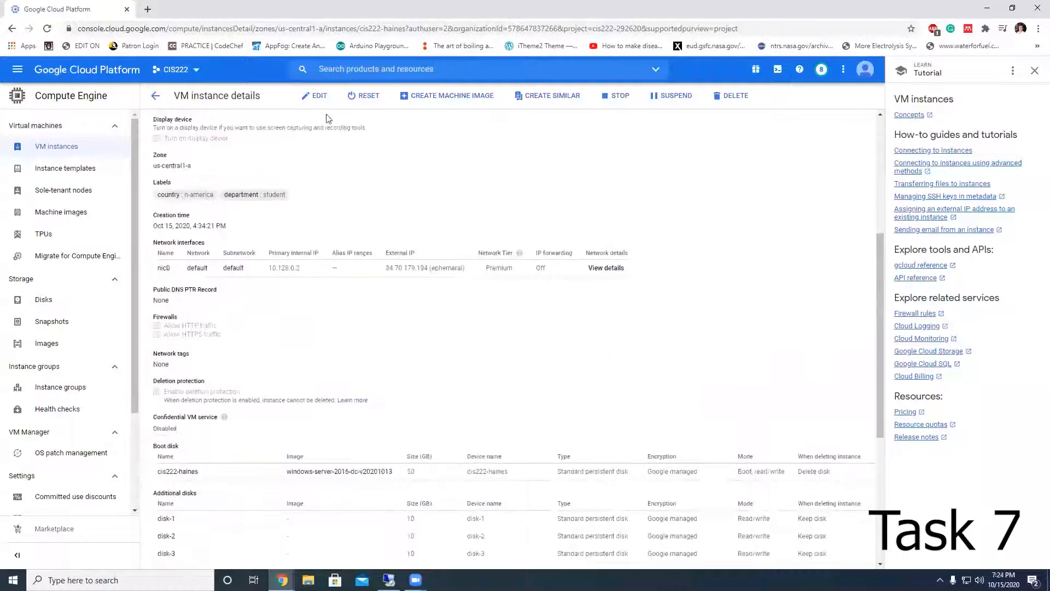
pyautogui.click(317, 97)
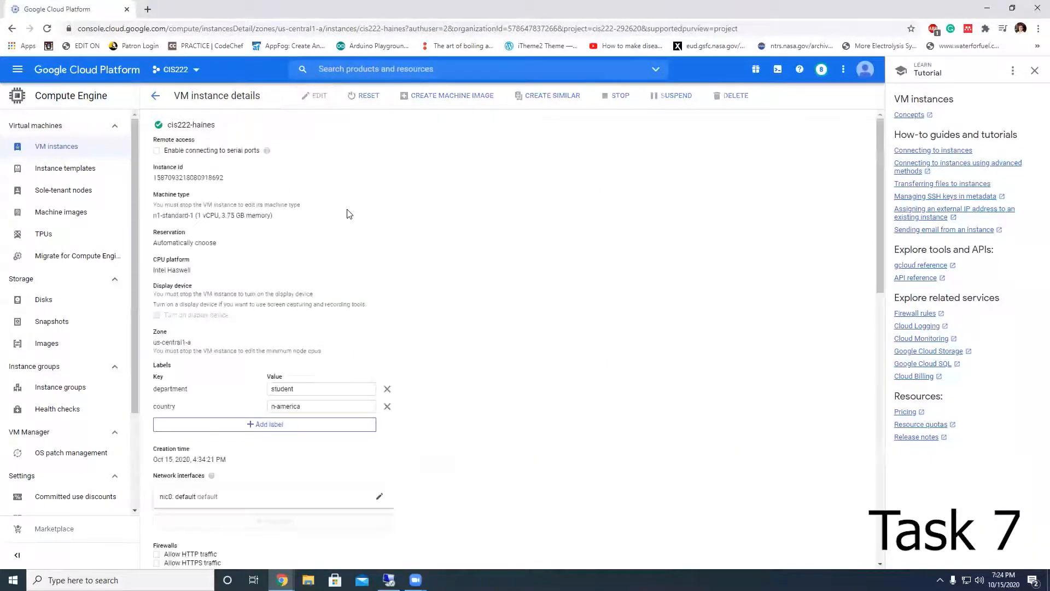
pyautogui.scroll(-6, 445, 368)
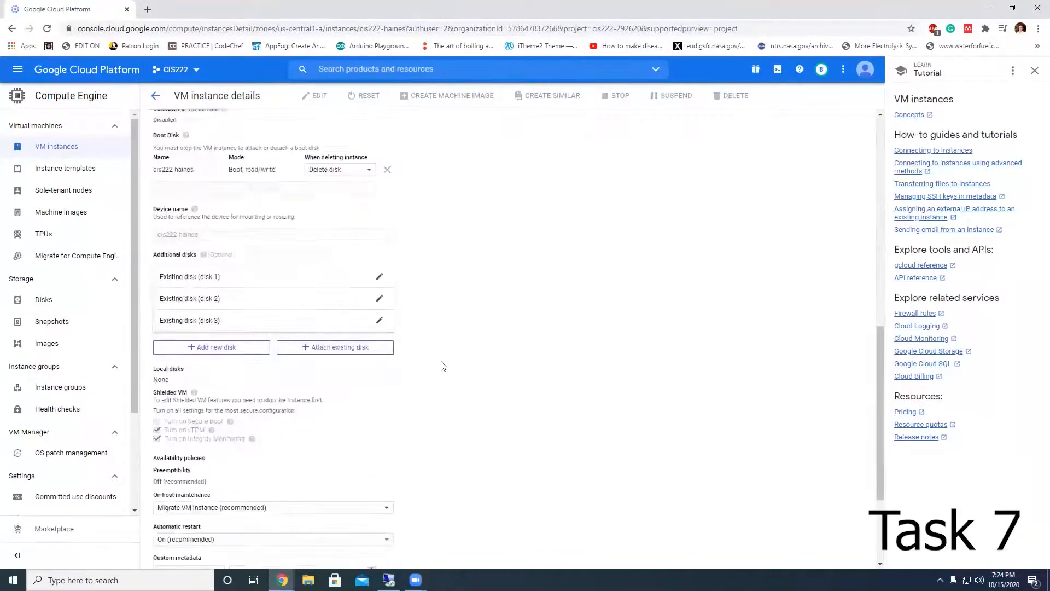
pyautogui.moveTo(358, 321)
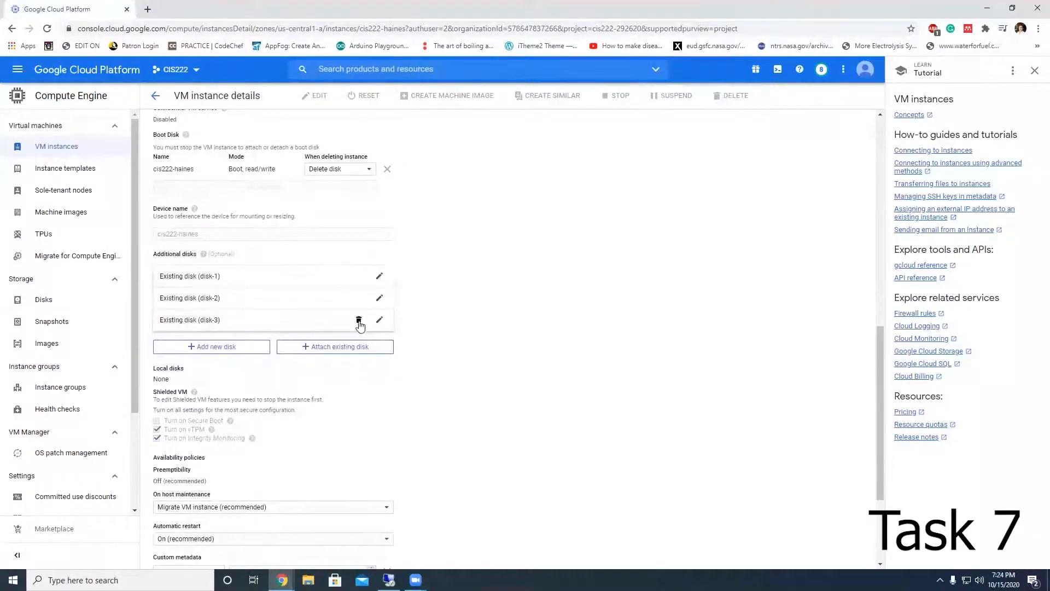
pyautogui.click(359, 321)
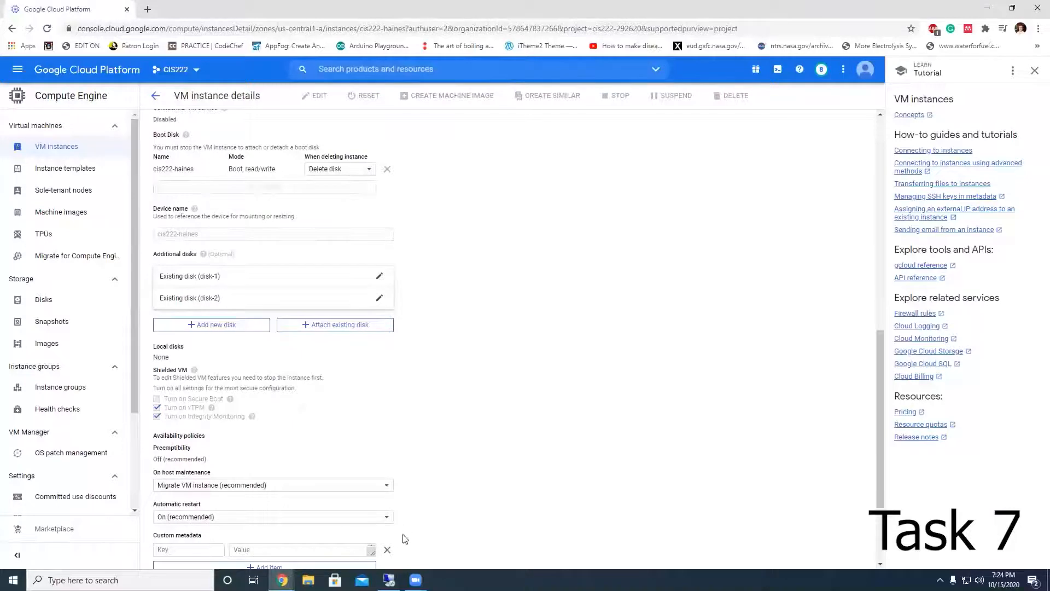
pyautogui.click(389, 578)
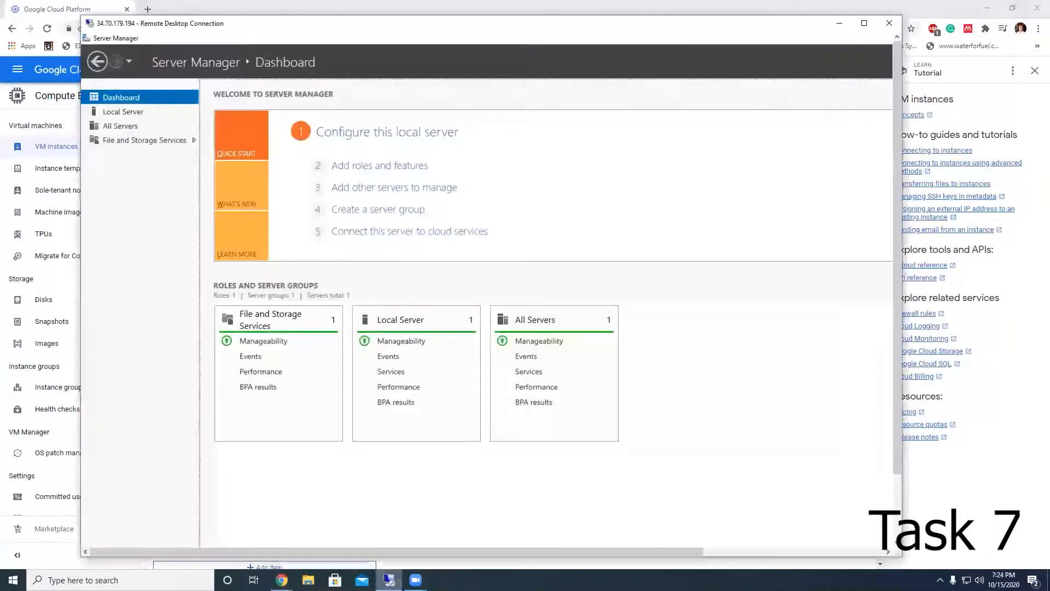
pyautogui.click(839, 23)
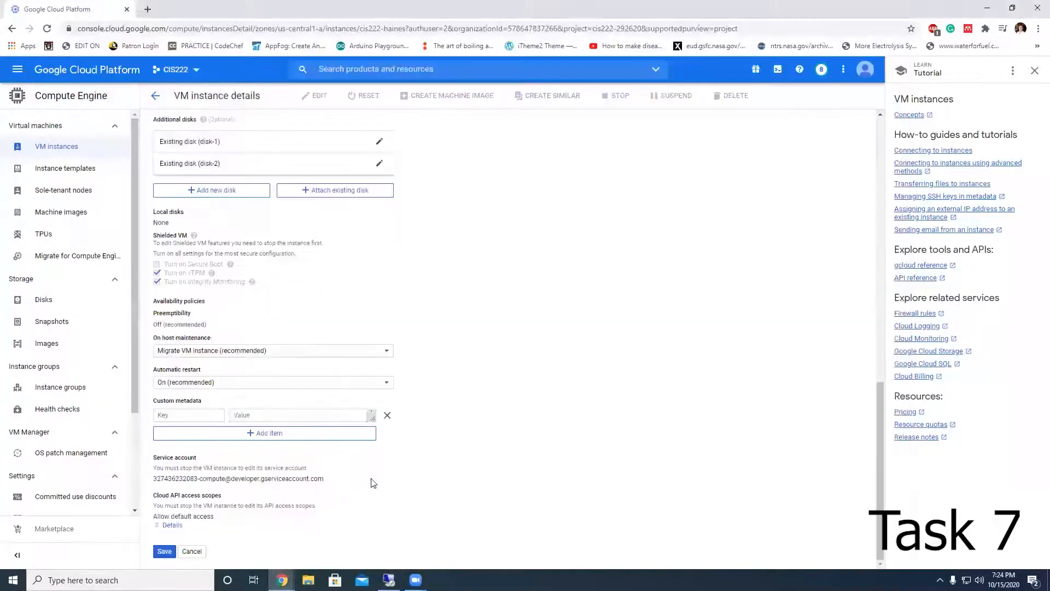
pyautogui.click(165, 551)
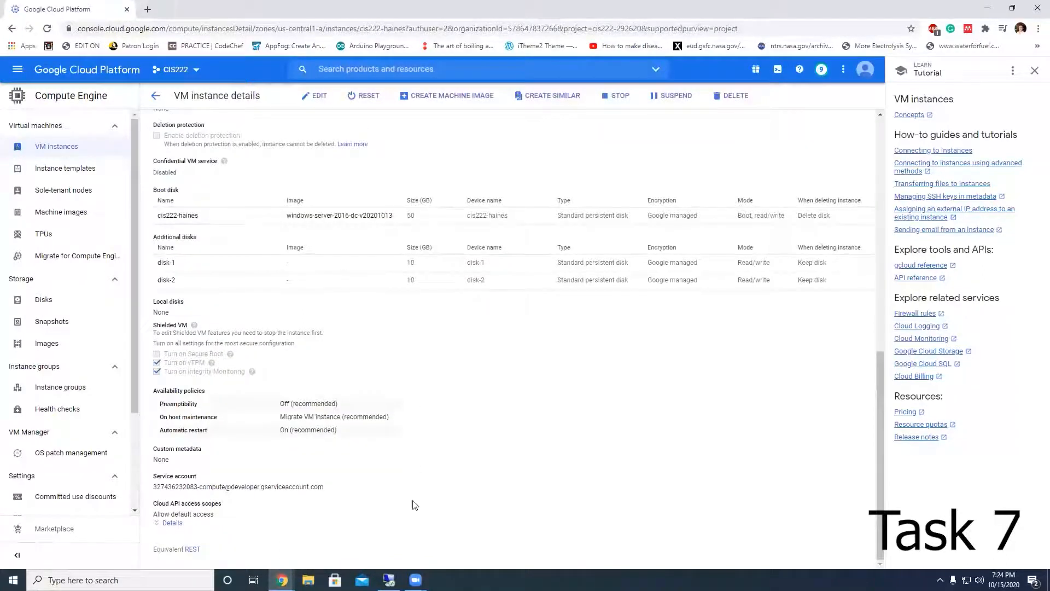
# Step: Return to the remote desktop session and restore the Server Manager window
pyautogui.moveTo(390, 580)
pyautogui.click(387, 539)
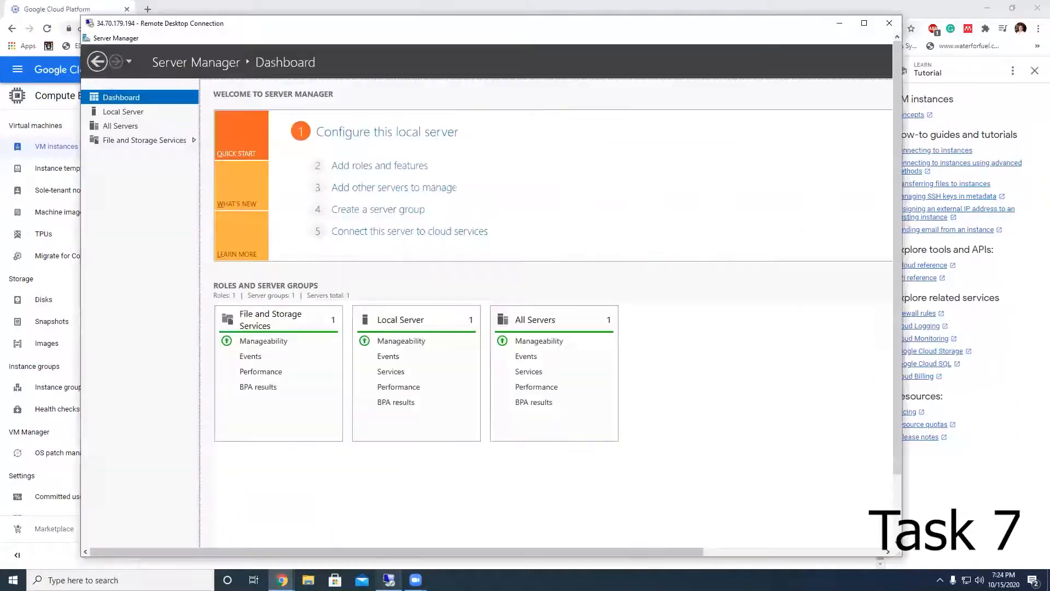
pyautogui.click(864, 23)
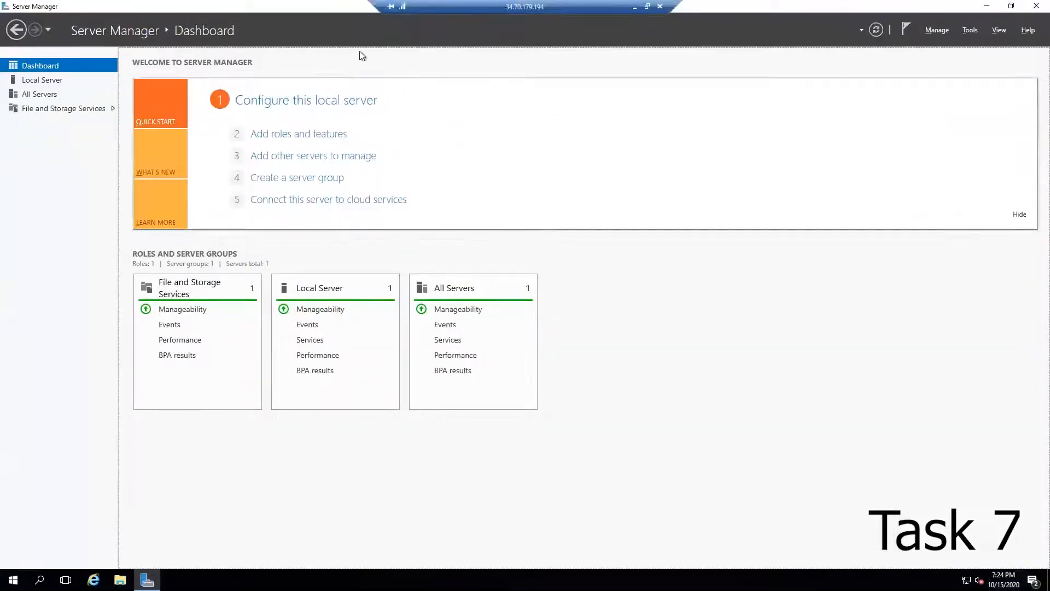
pyautogui.click(371, 32)
pyautogui.click(738, 95)
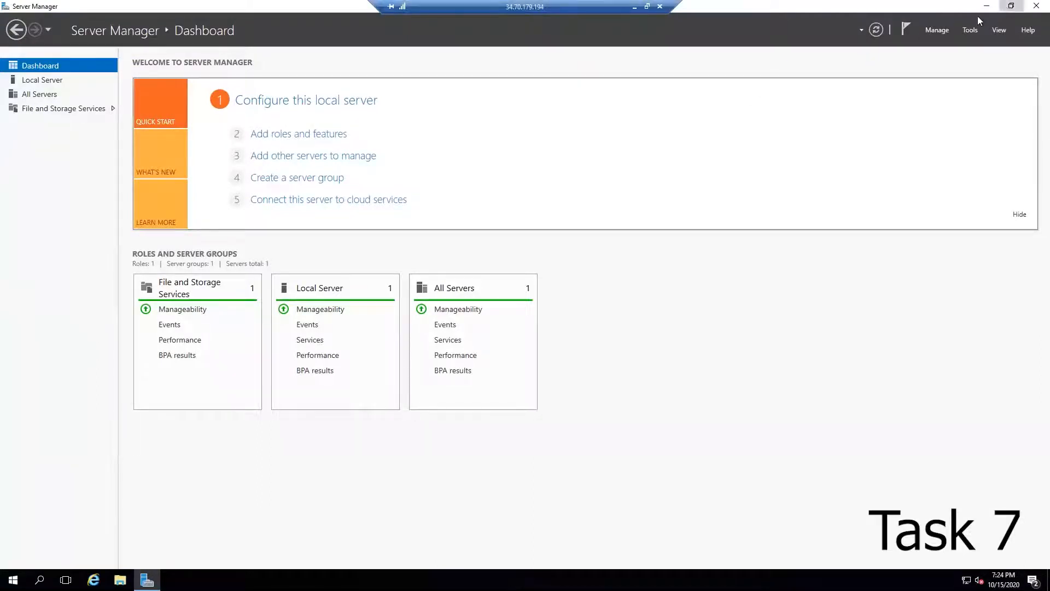
pyautogui.click(1011, 6)
# Step: Open the Data Disk (D:) drive in File Explorer
pyautogui.click(119, 580)
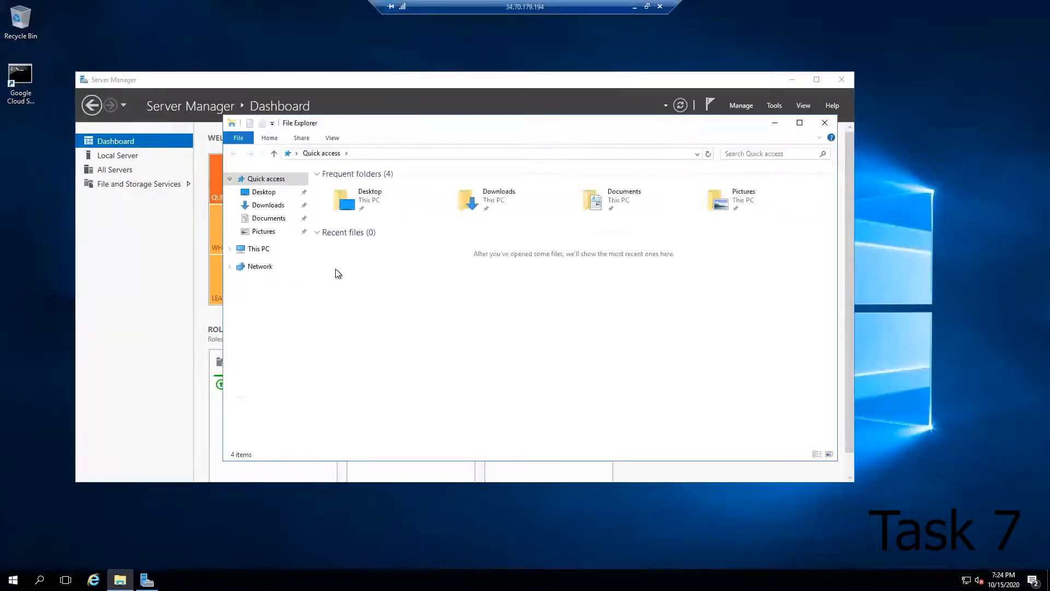
pyautogui.click(264, 248)
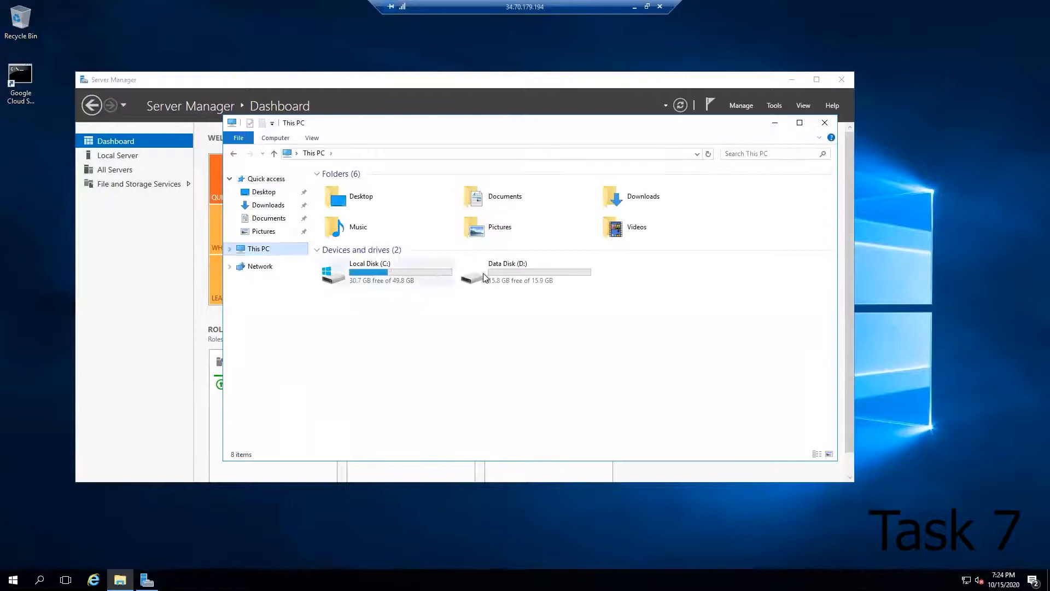
pyautogui.doubleClick(520, 277)
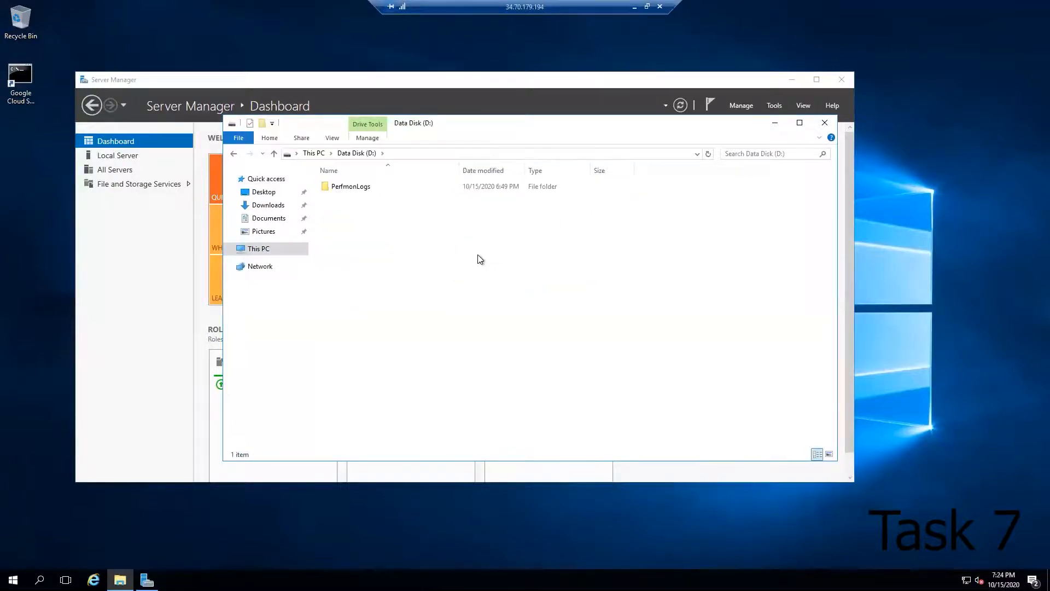
# Step: Create a new folder on the Data Disk (D:)
pyautogui.rightClick(431, 253)
pyautogui.moveTo(537, 389)
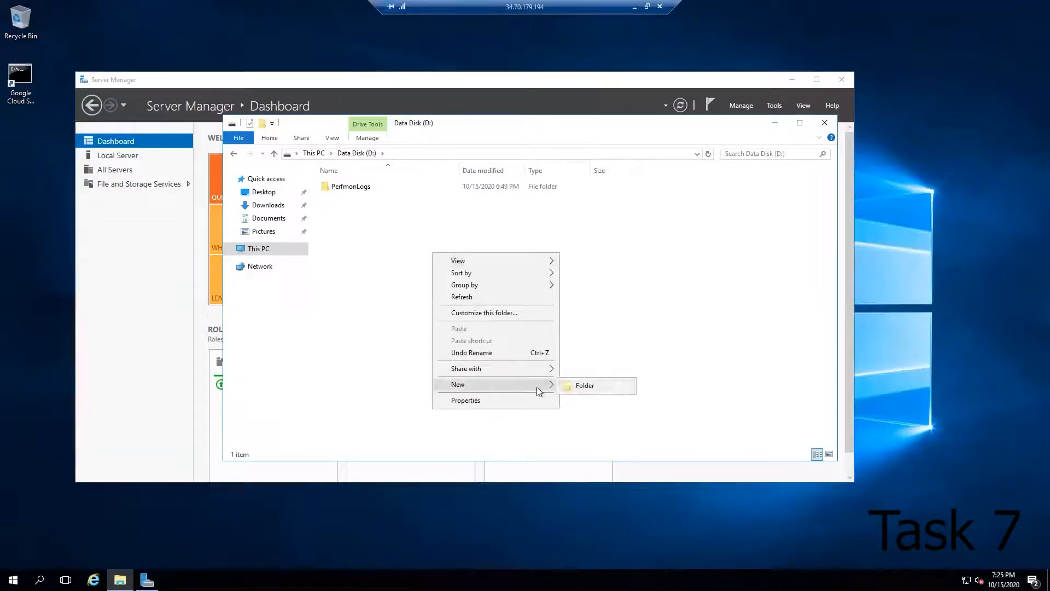
pyautogui.click(618, 387)
pyautogui.click(504, 317)
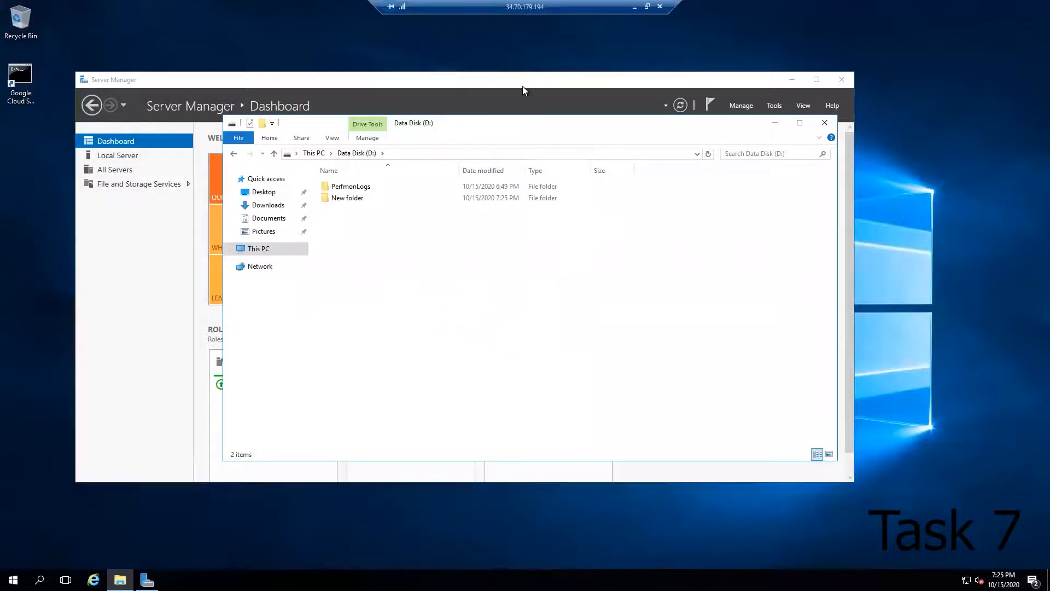
# Step: Open Event Viewer from Server Manager's tools and maximize its window
pyautogui.click(773, 106)
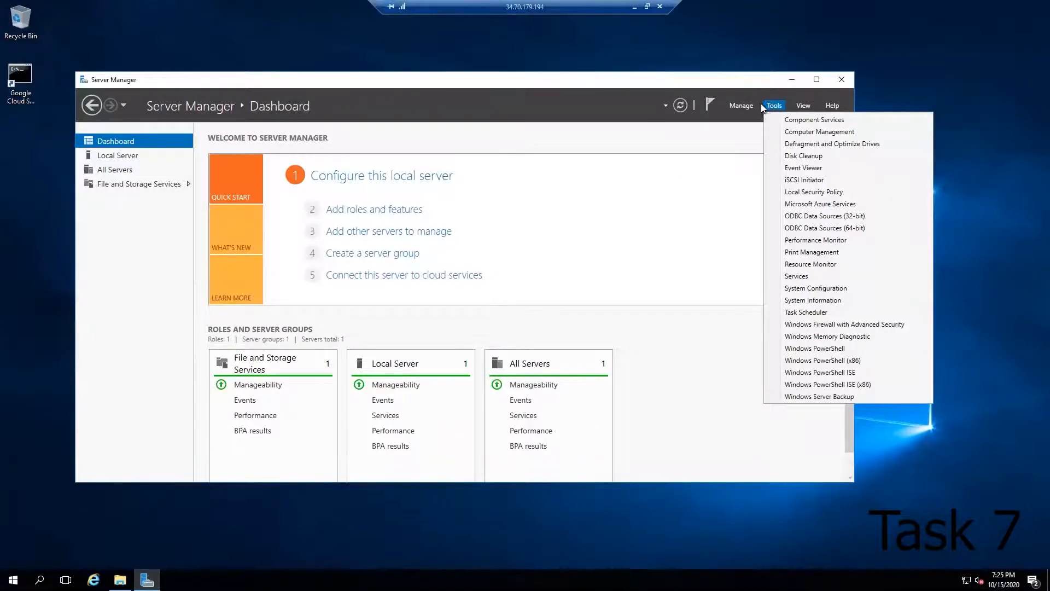
pyautogui.click(800, 168)
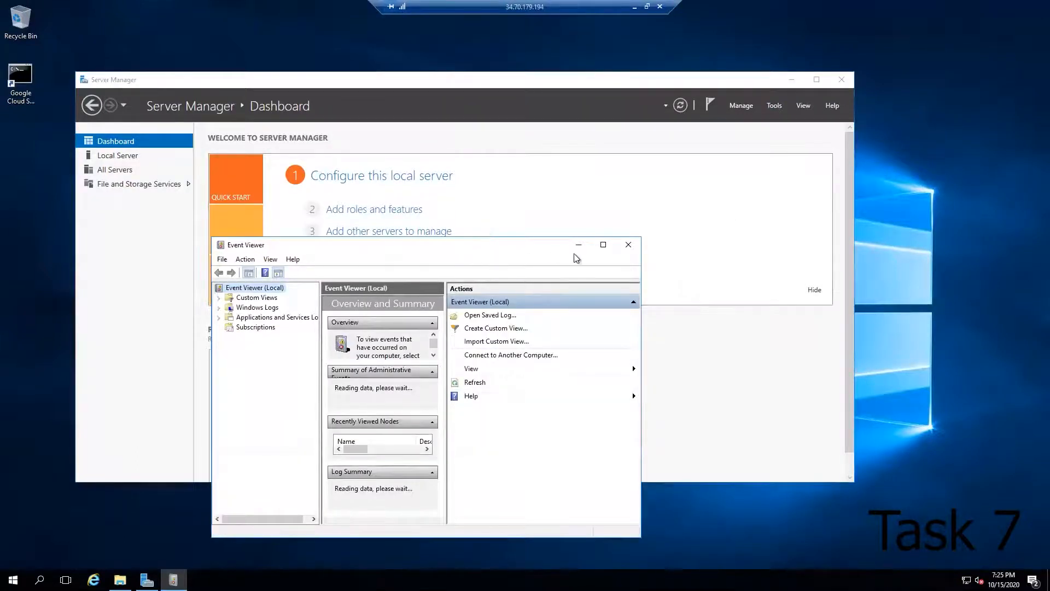
pyautogui.click(604, 245)
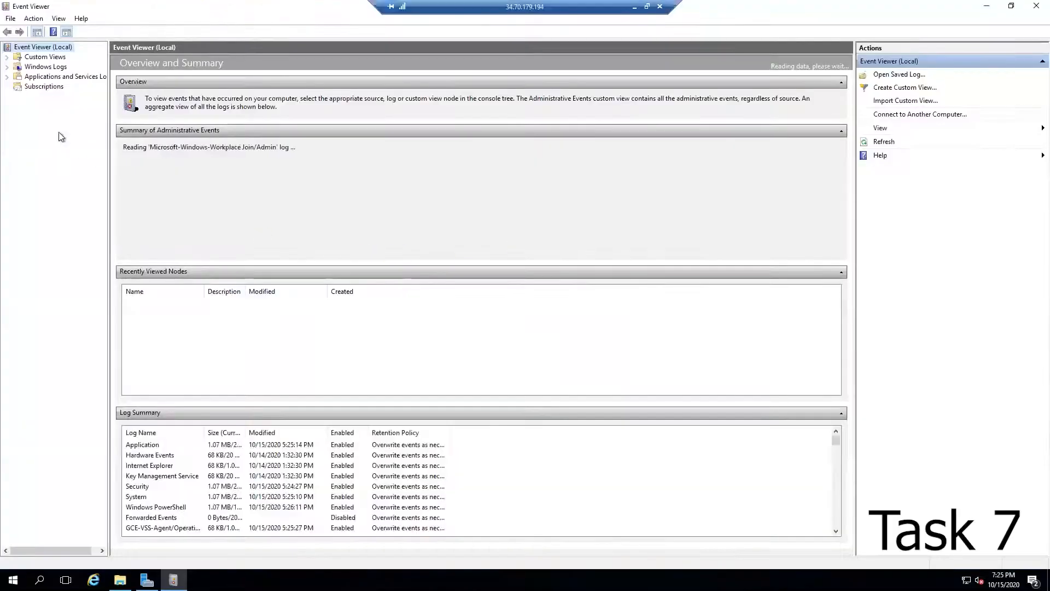
# Step: Open the Windows System log and attach a task to the Disk event 157 warning
pyautogui.click(7, 66)
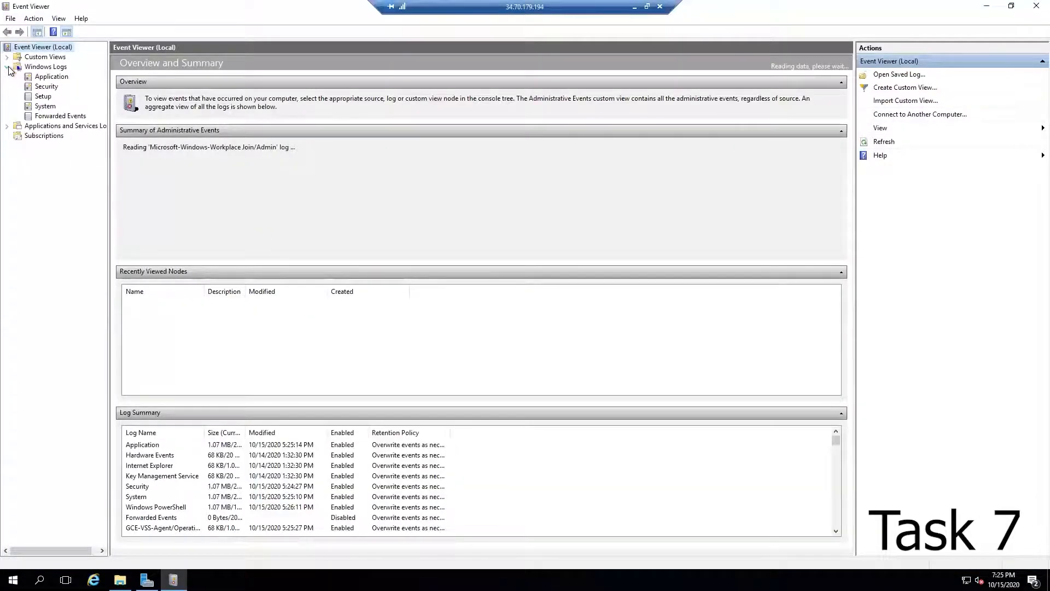
pyautogui.click(44, 107)
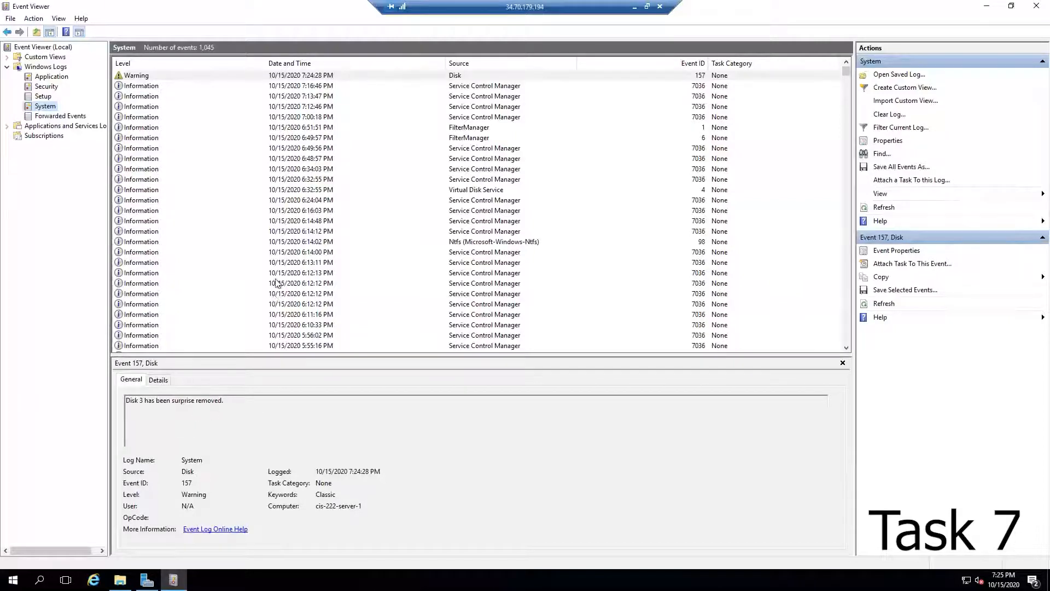
pyautogui.rightClick(140, 78)
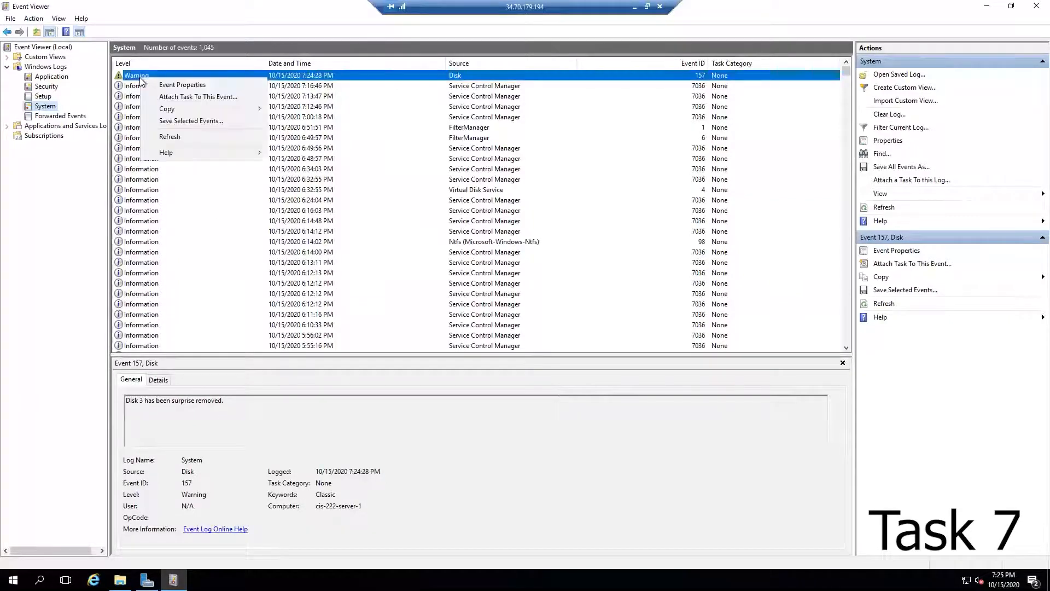
pyautogui.click(189, 97)
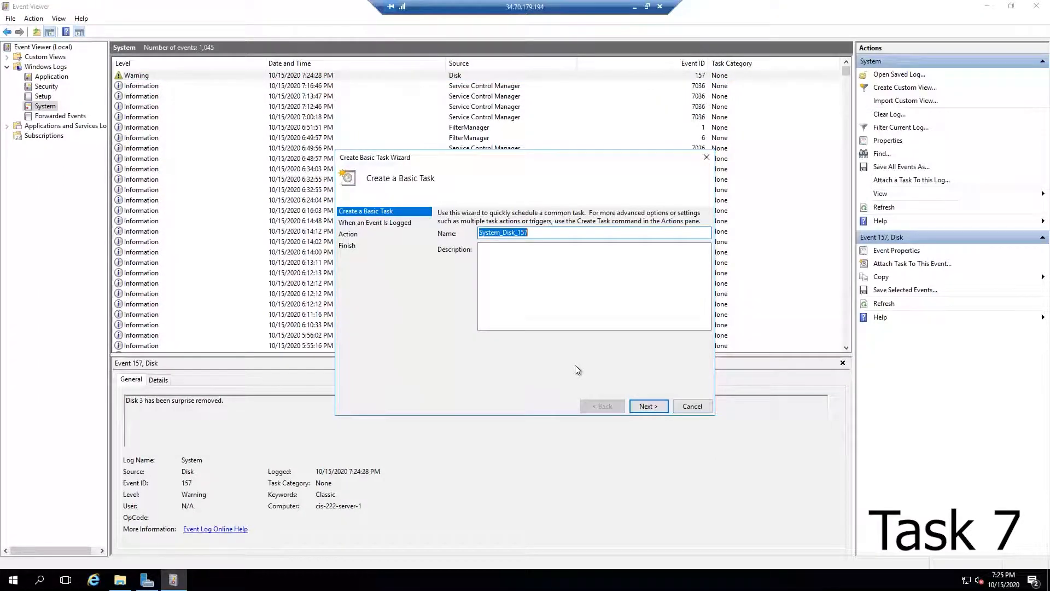
# Step: Name the basic task Disk Removed and continue past the event trigger to the Start a Program action
pyautogui.write('Disk Removed')
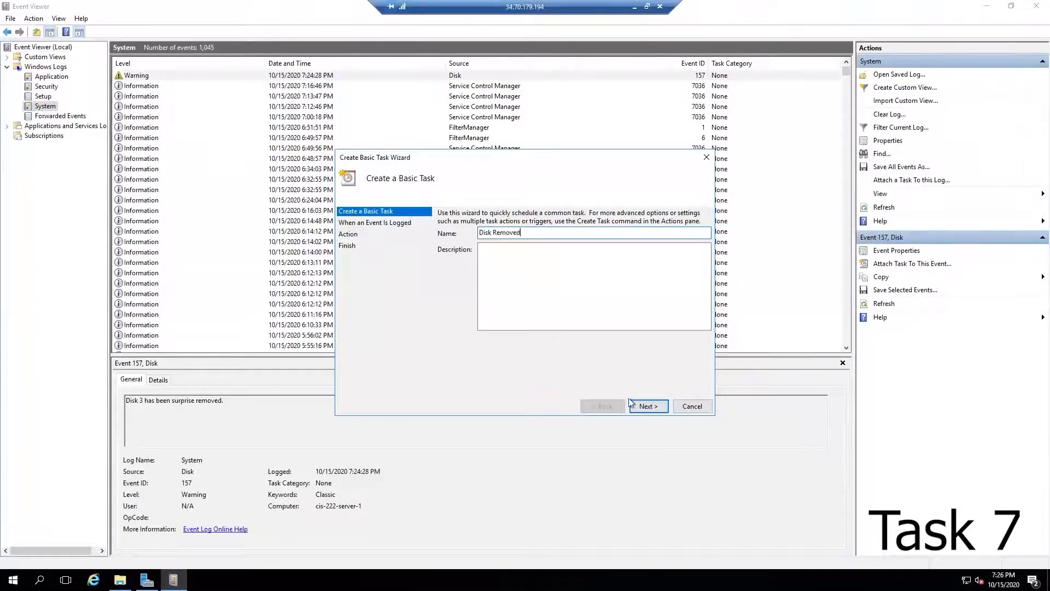
pyautogui.click(648, 405)
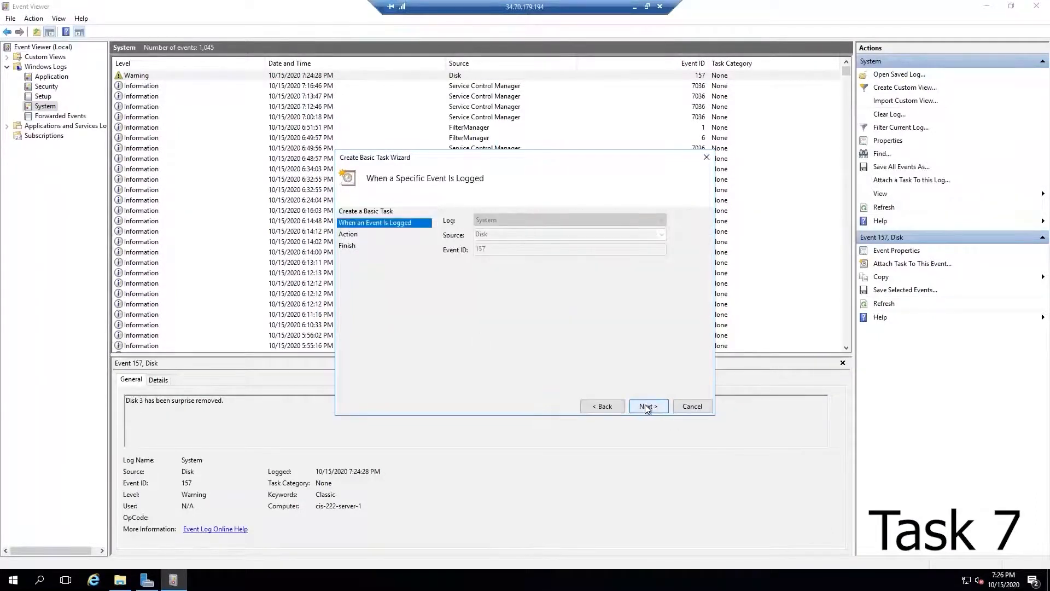
pyautogui.click(647, 408)
pyautogui.click(643, 406)
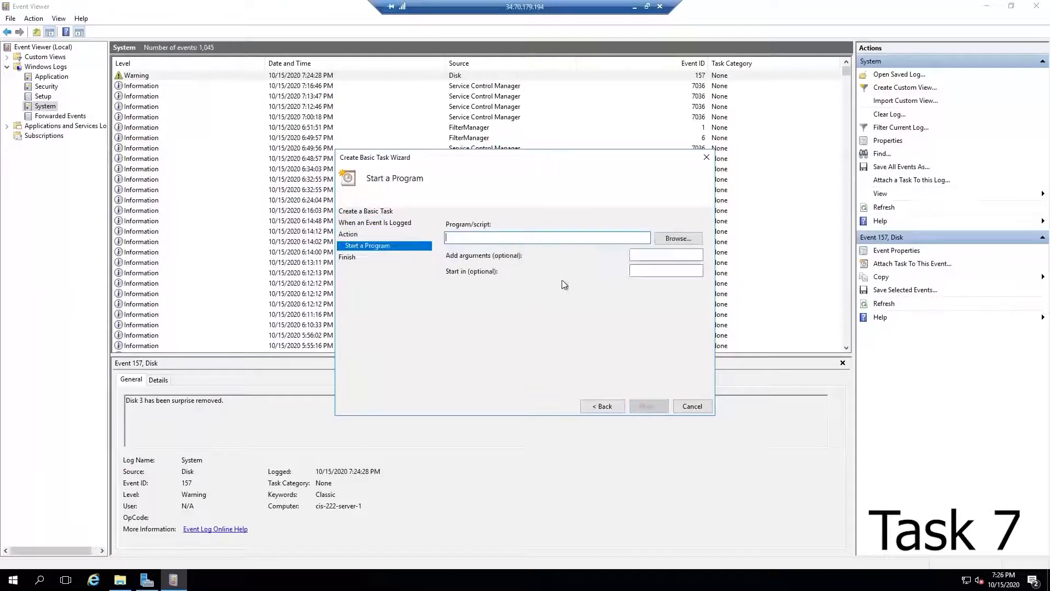
# Step: Browse for and choose notepad.exe in System32 as the program the task starts
pyautogui.click(678, 238)
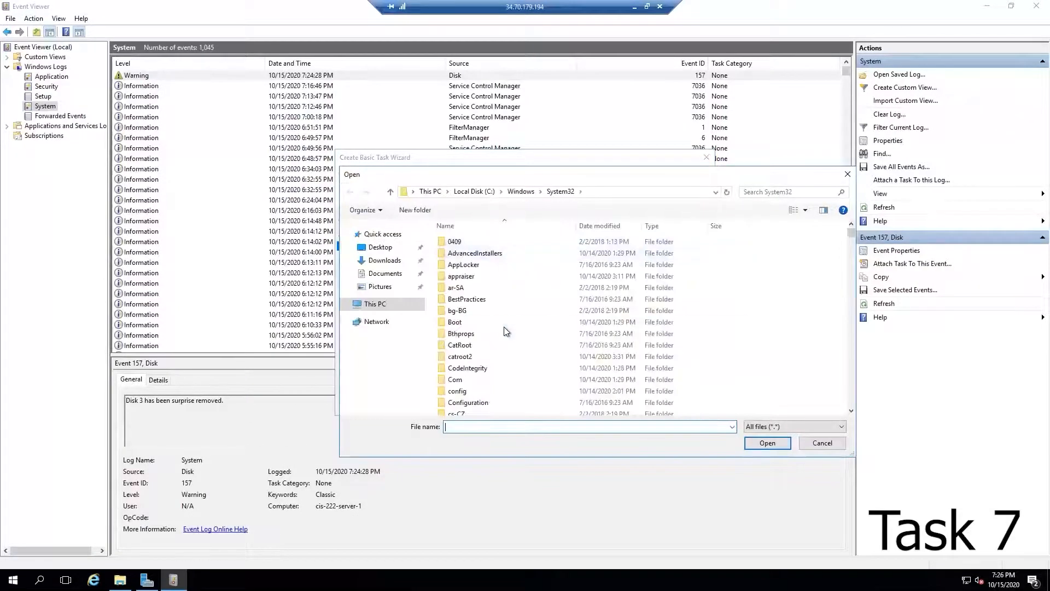
pyautogui.write('noy')
pyautogui.press('BackSpace')
pyautogui.write('t')
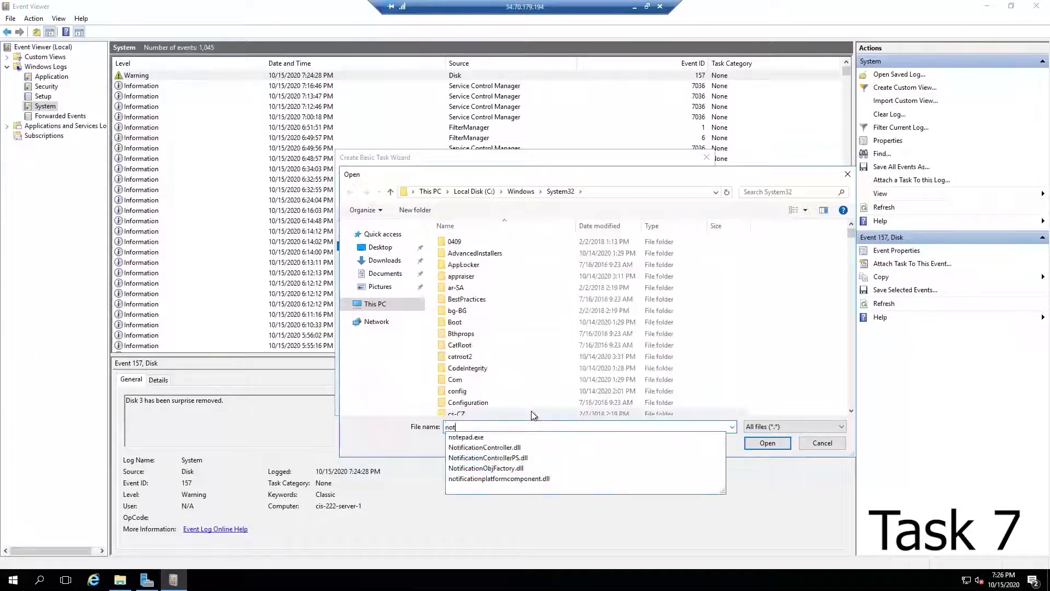
pyautogui.click(529, 437)
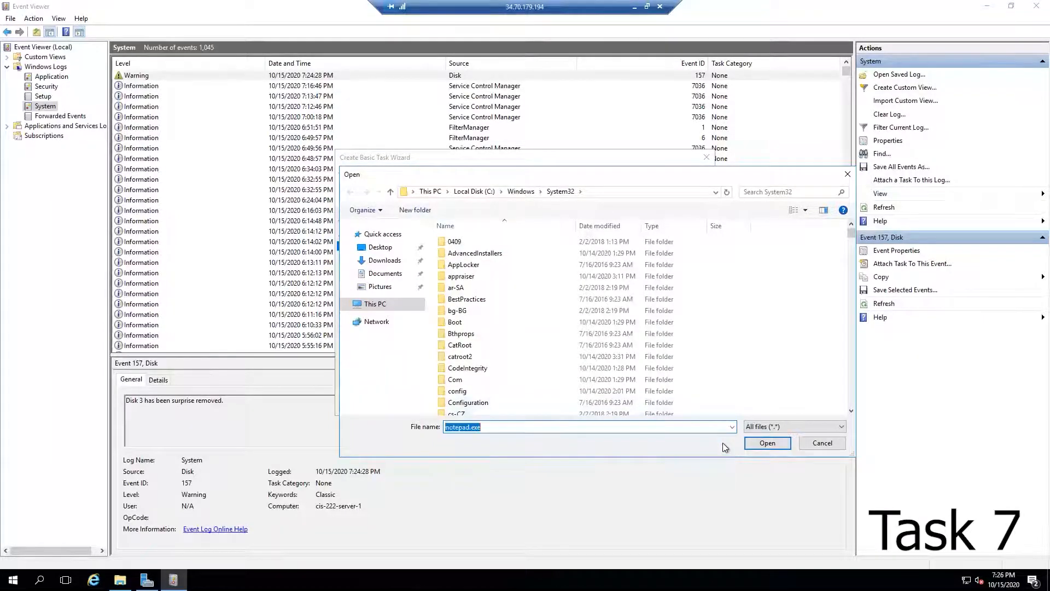
pyautogui.click(748, 446)
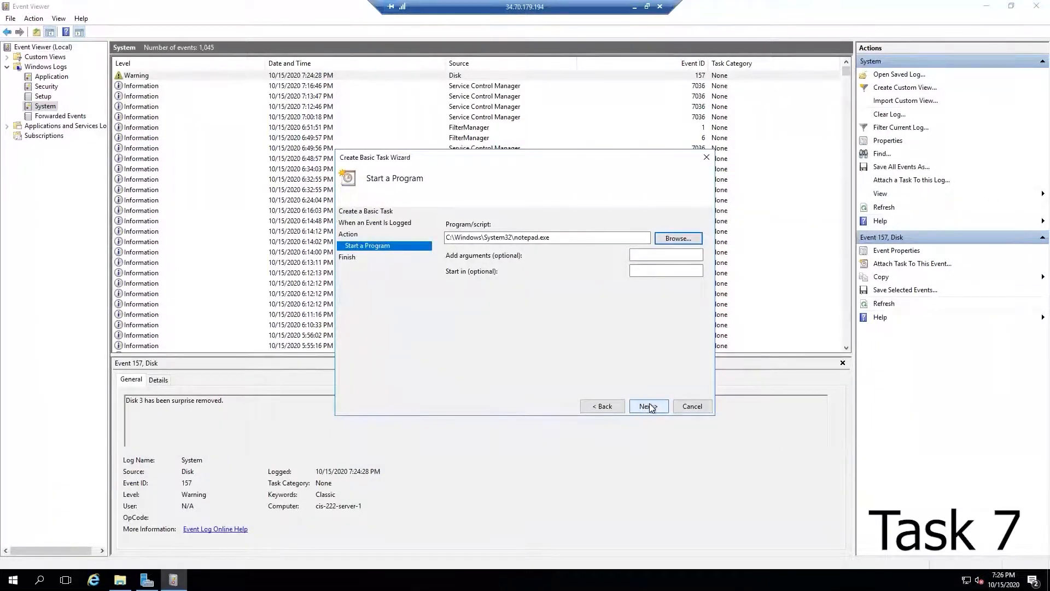
# Step: Finish the wizard to create the Disk Removed scheduled task and dismiss the confirmation
pyautogui.click(649, 407)
pyautogui.click(649, 407)
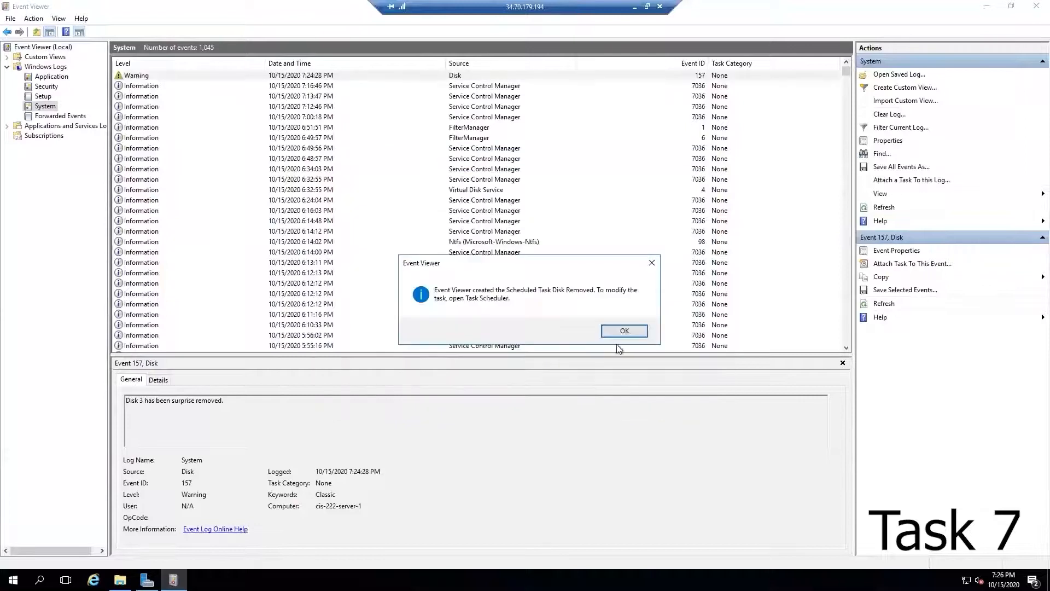
pyautogui.click(624, 330)
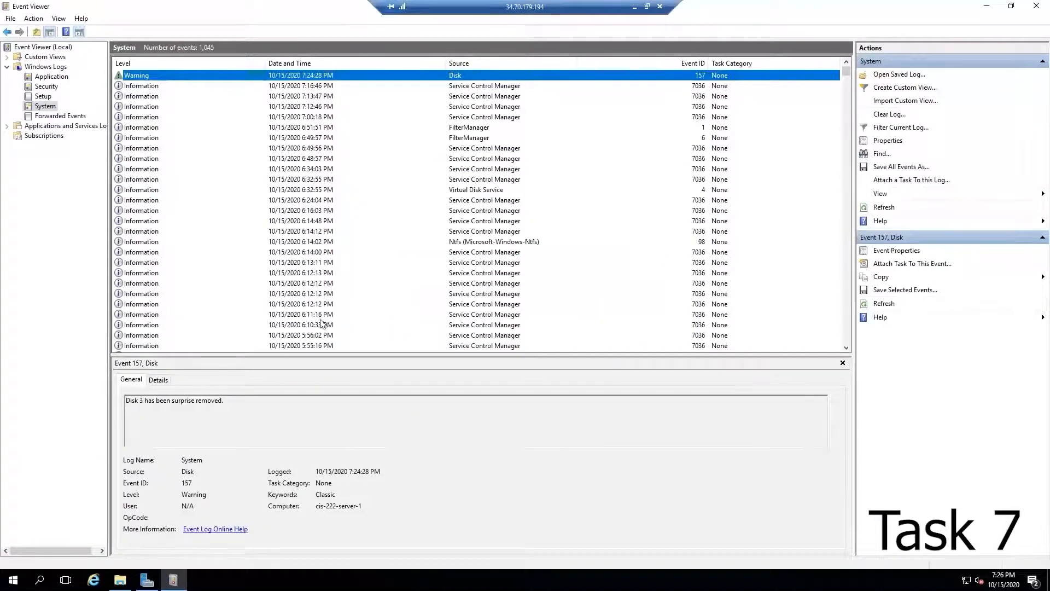
# Step: Leave the remote desktop session and switch back to the Google Cloud Console in the browser
pyautogui.moveTo(147, 579)
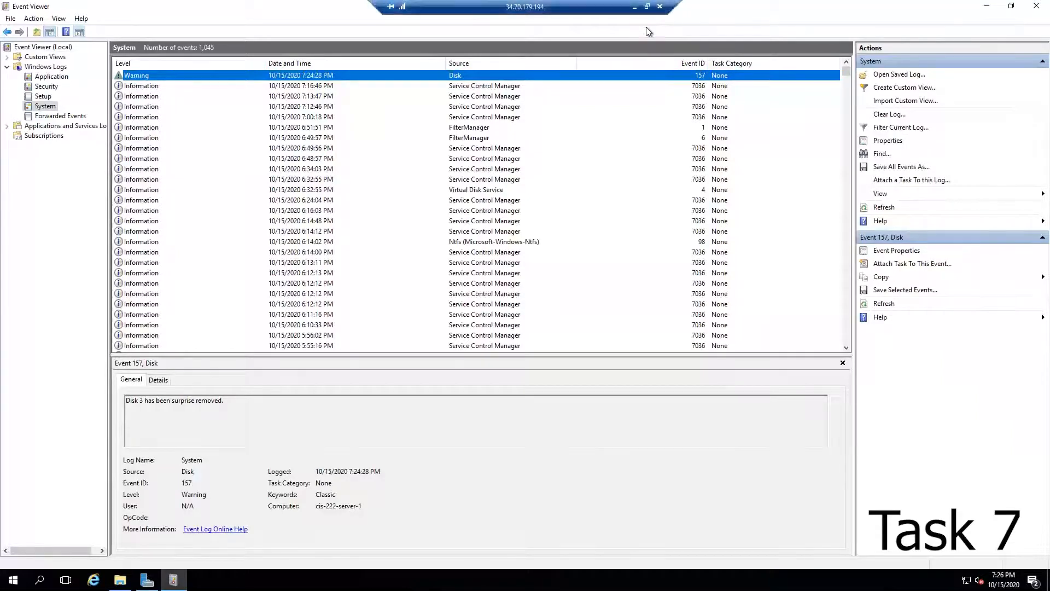
pyautogui.click(646, 6)
pyautogui.click(294, 5)
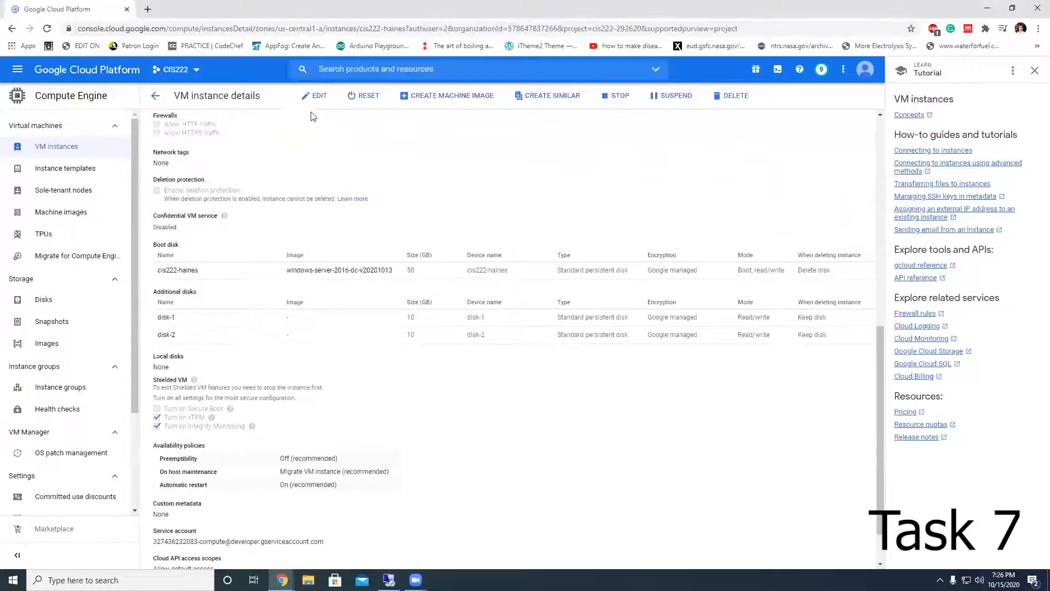
# Step: Edit the cis222-haines instance and add a new blank disk named disk-4 with a size of 10 GB
pyautogui.click(317, 97)
pyautogui.scroll(-12, 298, 351)
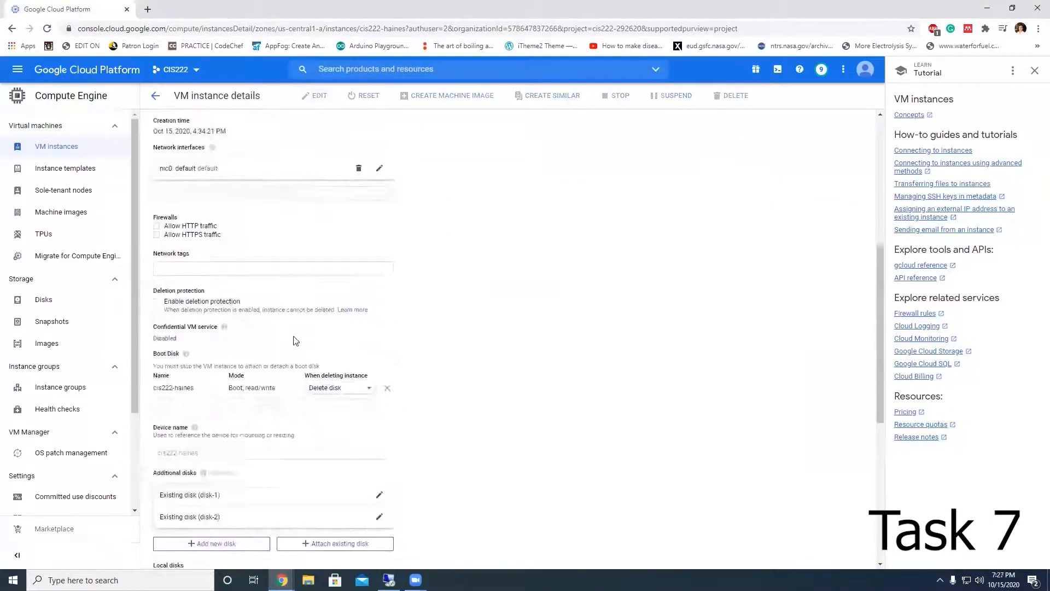
pyautogui.scroll(3, 290, 335)
pyautogui.click(196, 406)
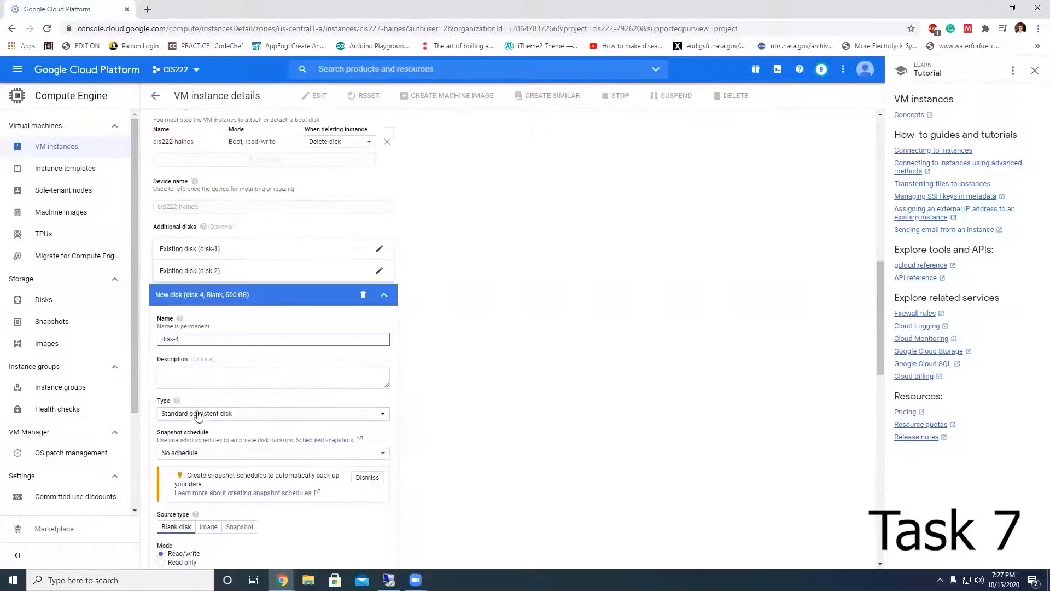
pyautogui.scroll(-3, 240, 377)
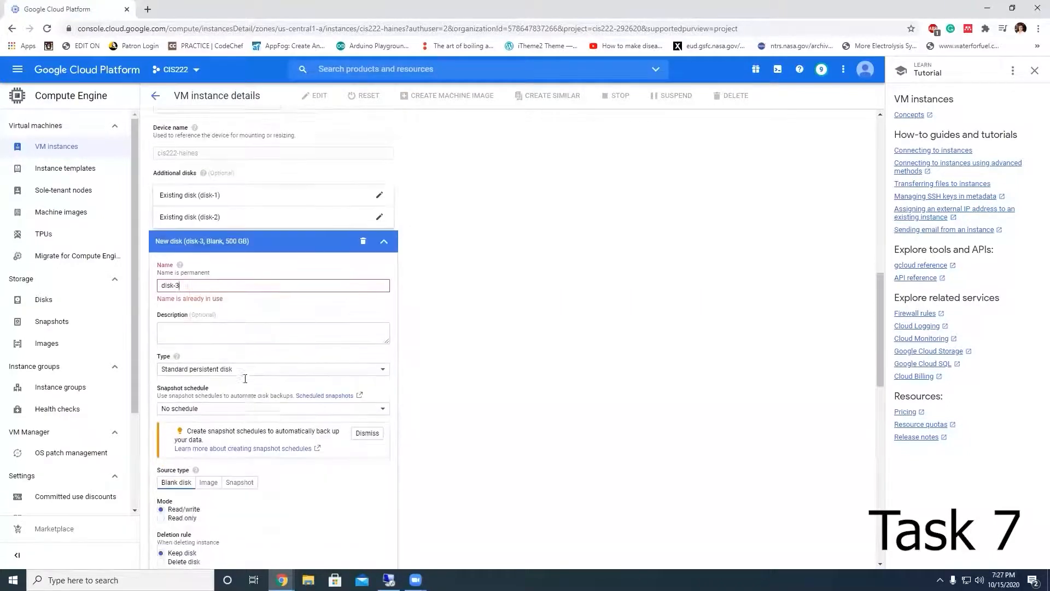
pyautogui.doubleClick(186, 481)
pyautogui.write('10')
pyautogui.click(220, 173)
pyautogui.scroll(-7, 405, 312)
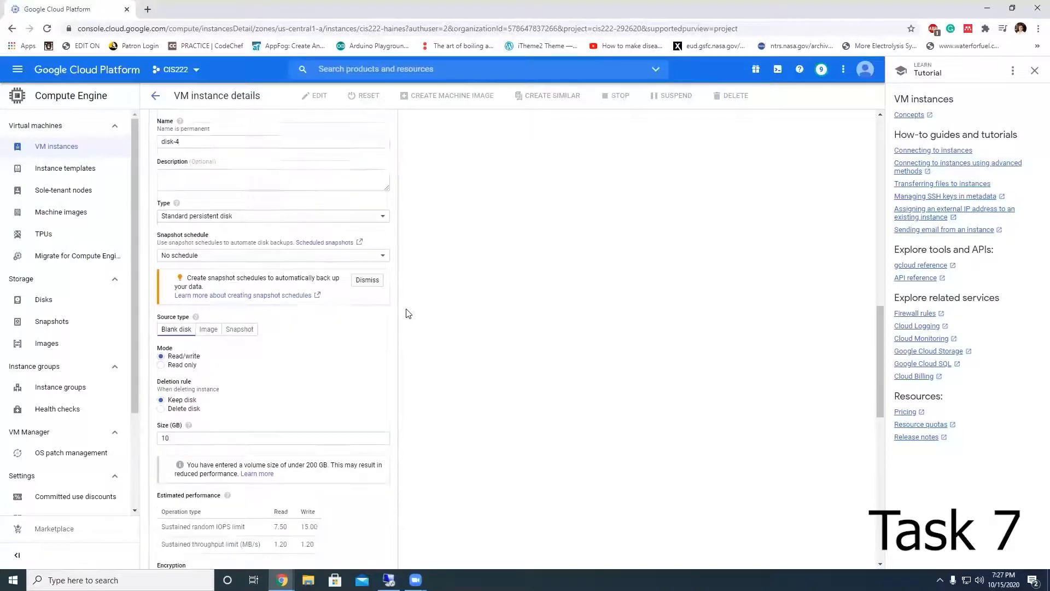
pyautogui.click(168, 390)
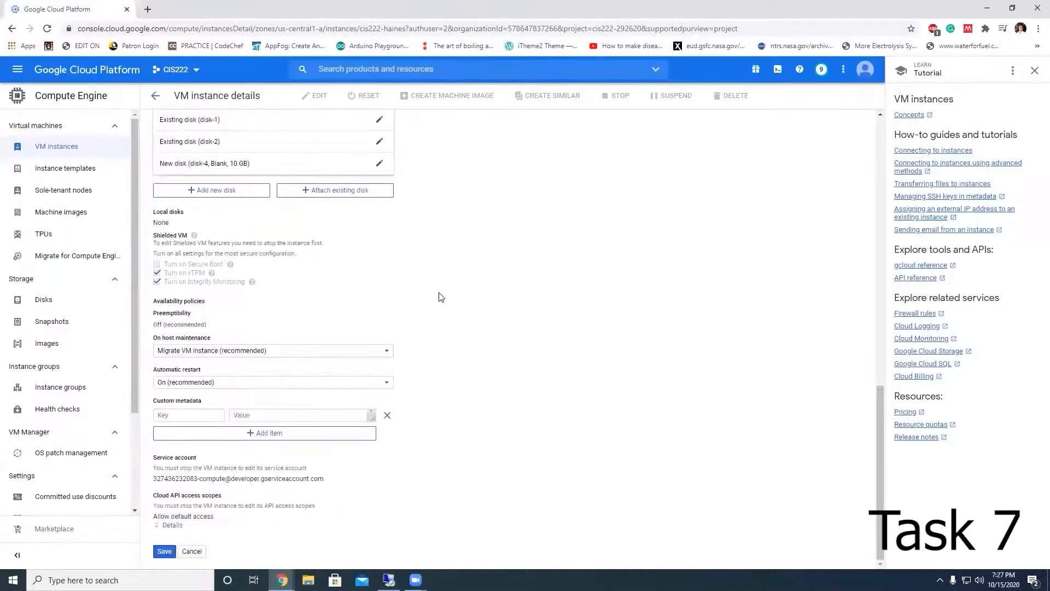
# Step: Reopen disk-4's settings, finish them, and save the instance changes
pyautogui.scroll(2, 440, 306)
pyautogui.click(379, 272)
pyautogui.scroll(-3, 416, 350)
pyautogui.scroll(-6, 413, 364)
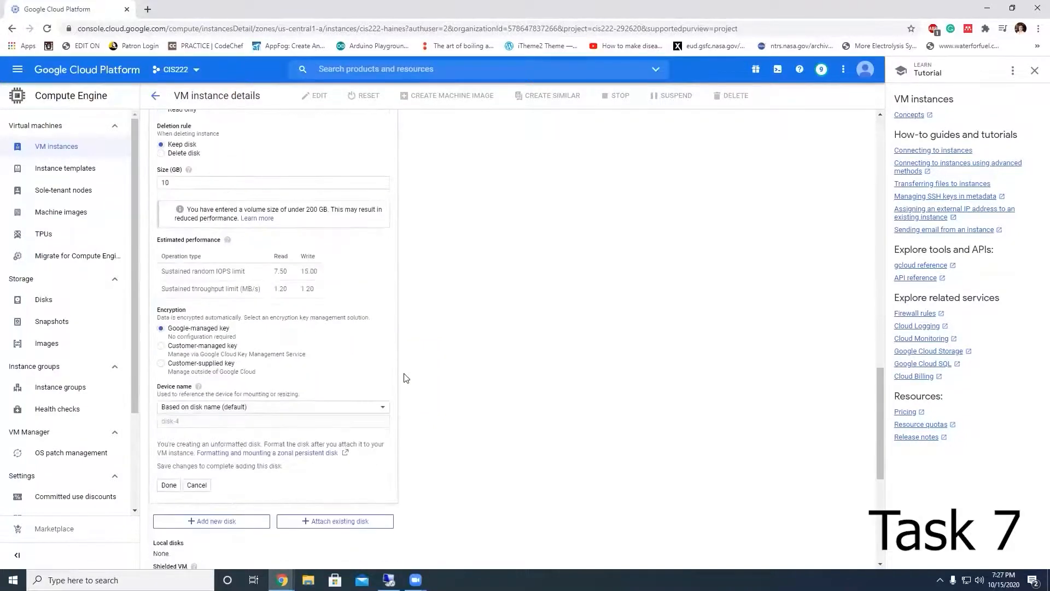
pyautogui.click(211, 490)
pyautogui.scroll(3, 393, 460)
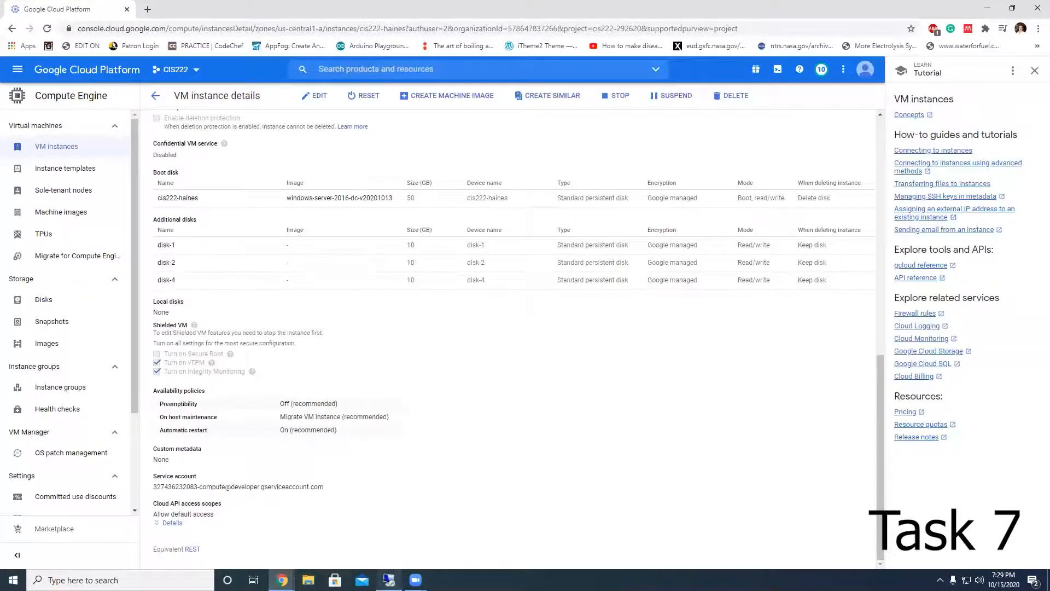
# Step: Return to the maximized remote desktop and refresh the Disks list in File and Storage Services
pyautogui.click(389, 579)
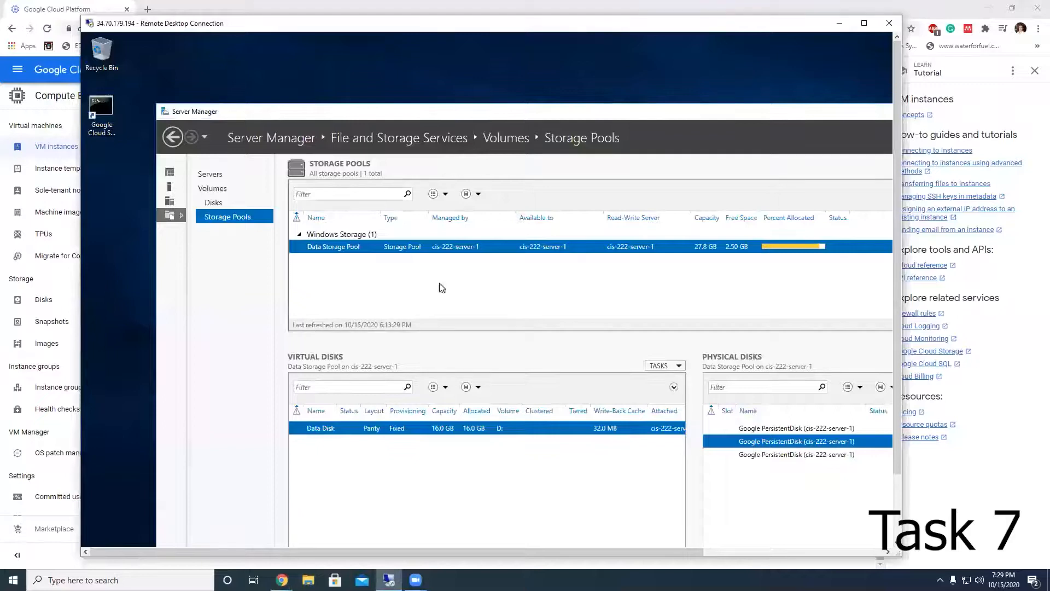
pyautogui.click(863, 23)
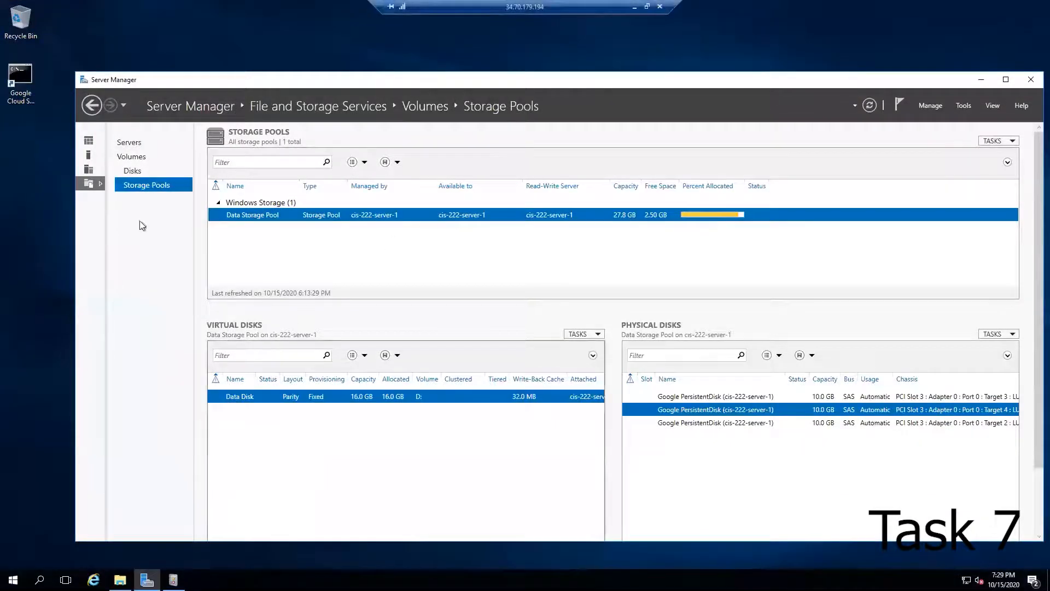
pyautogui.click(133, 171)
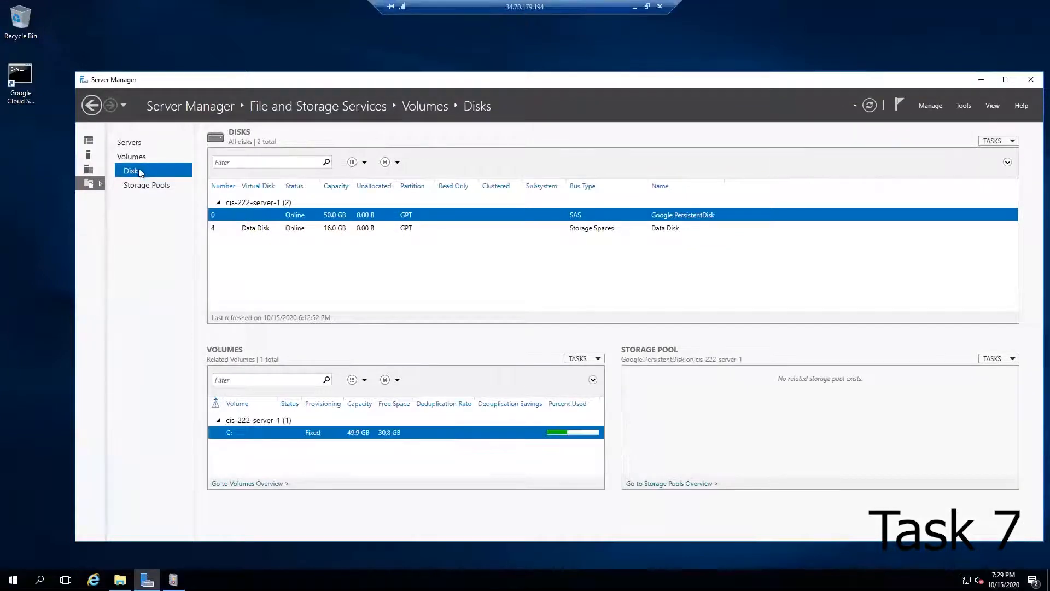
pyautogui.click(870, 107)
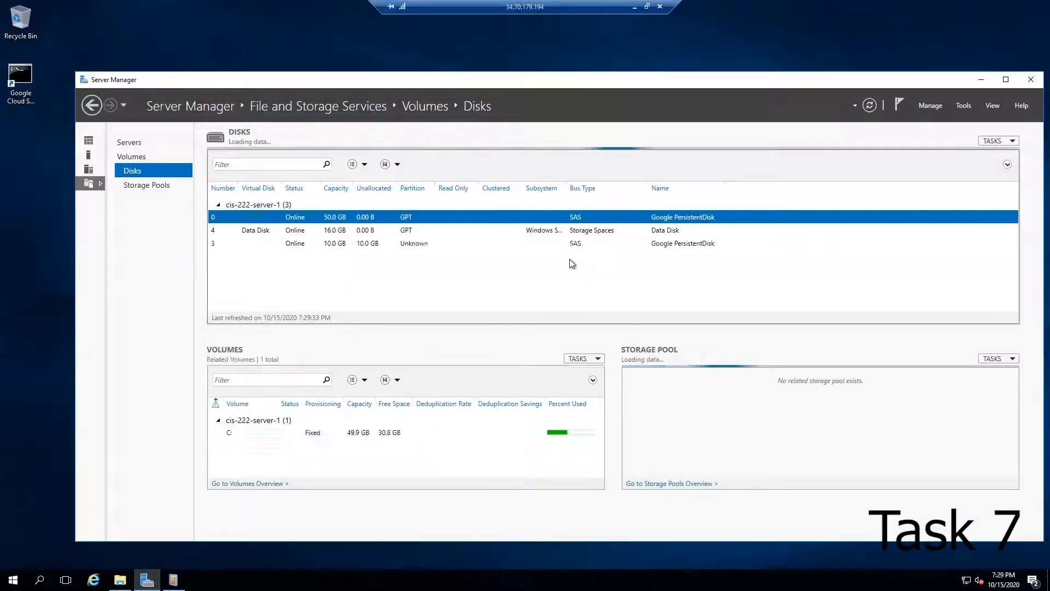
# Step: Inspect the new disk 3 and the Data Disk entries, then open the Storage Pools view
pyautogui.click(357, 243)
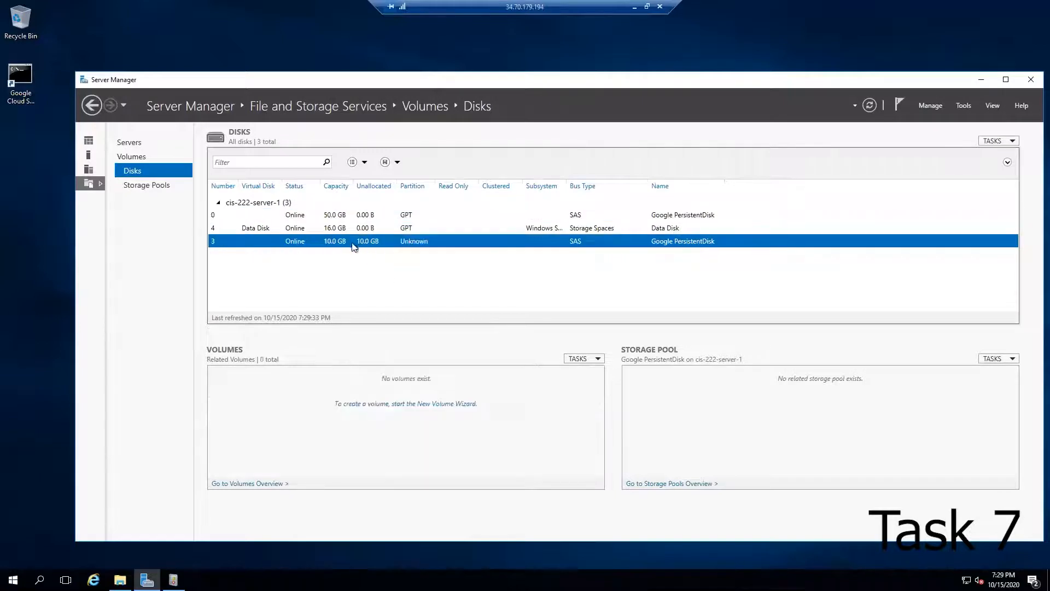
pyautogui.rightClick(257, 228)
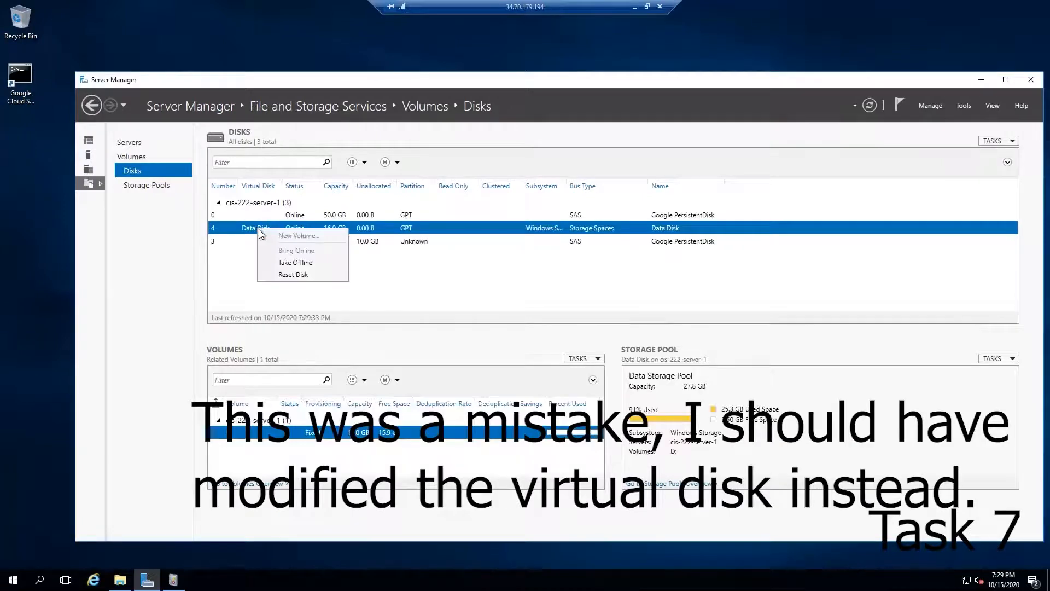
pyautogui.click(250, 228)
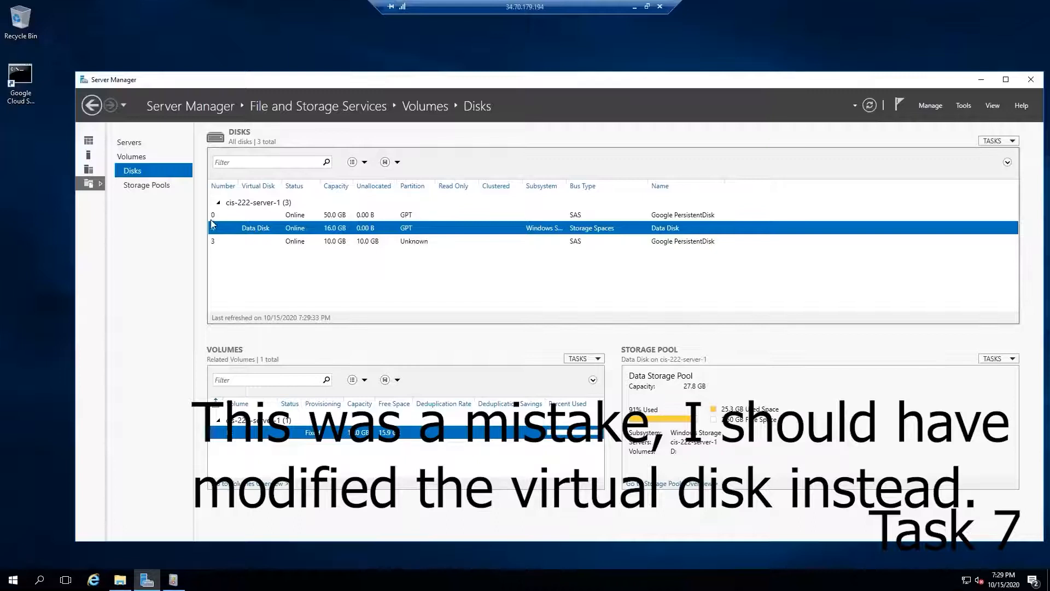
pyautogui.click(146, 186)
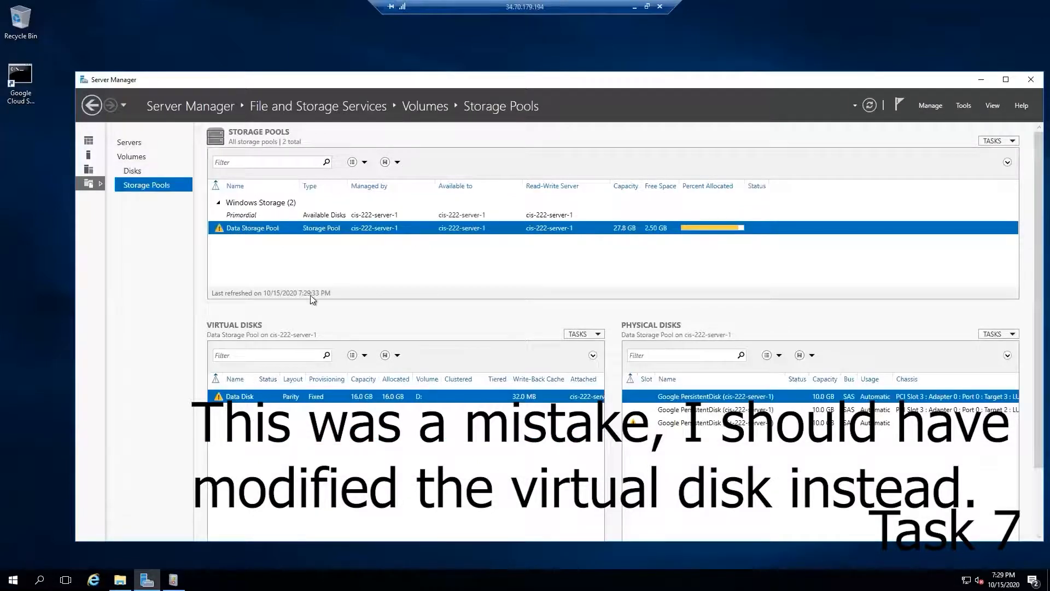
# Step: Add the available 10 GB physical disk to the Data Storage Pool
pyautogui.rightClick(260, 233)
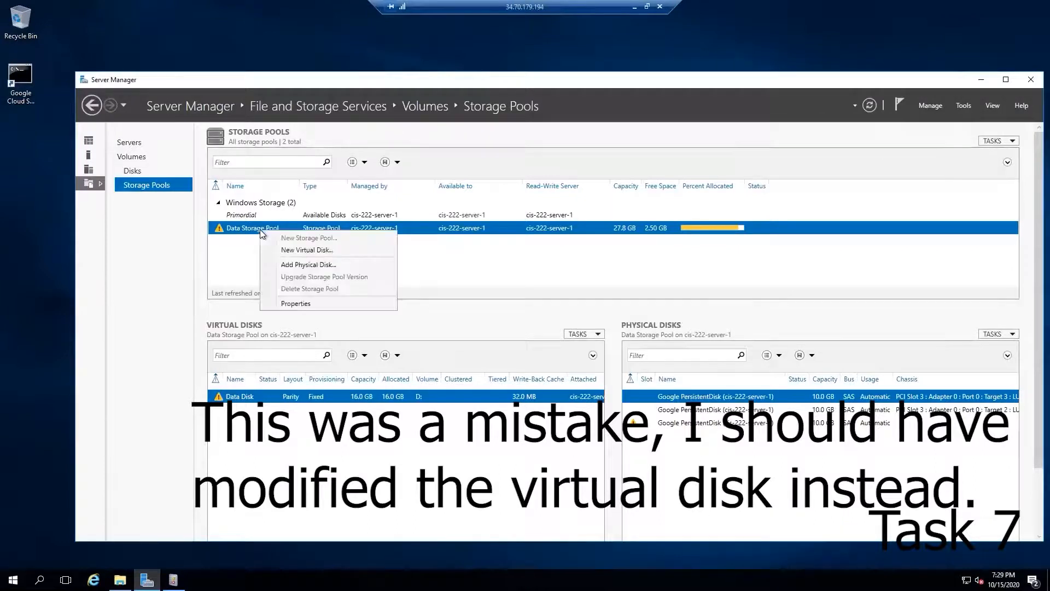
pyautogui.click(290, 264)
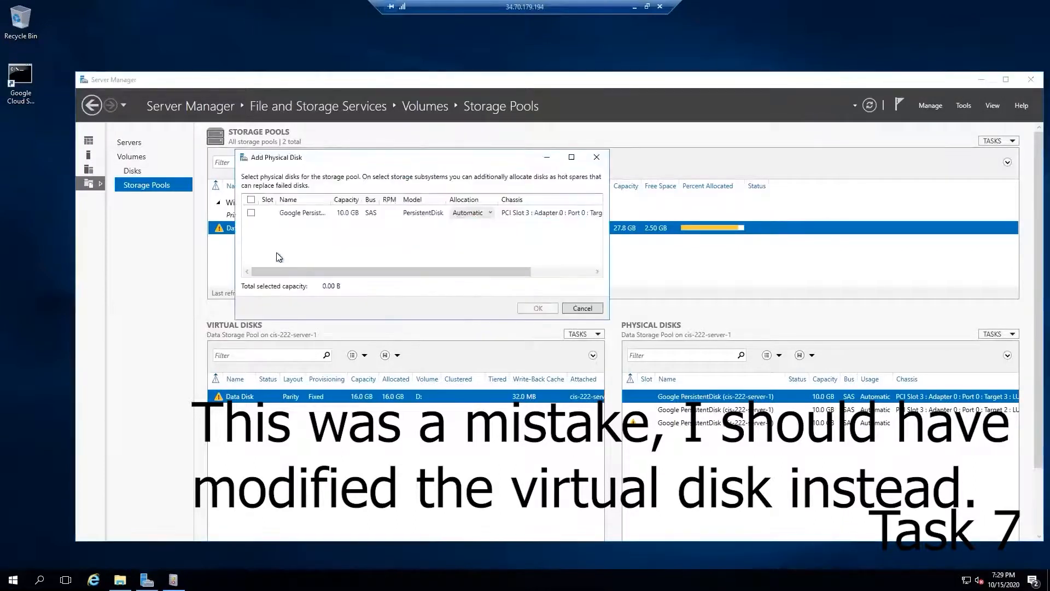
pyautogui.click(250, 214)
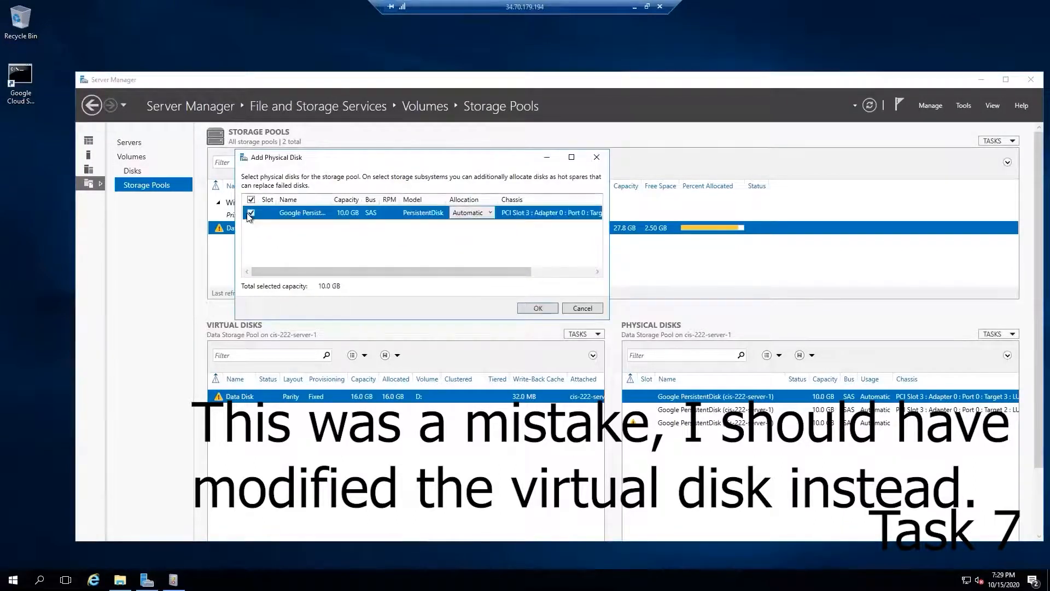
pyautogui.click(526, 310)
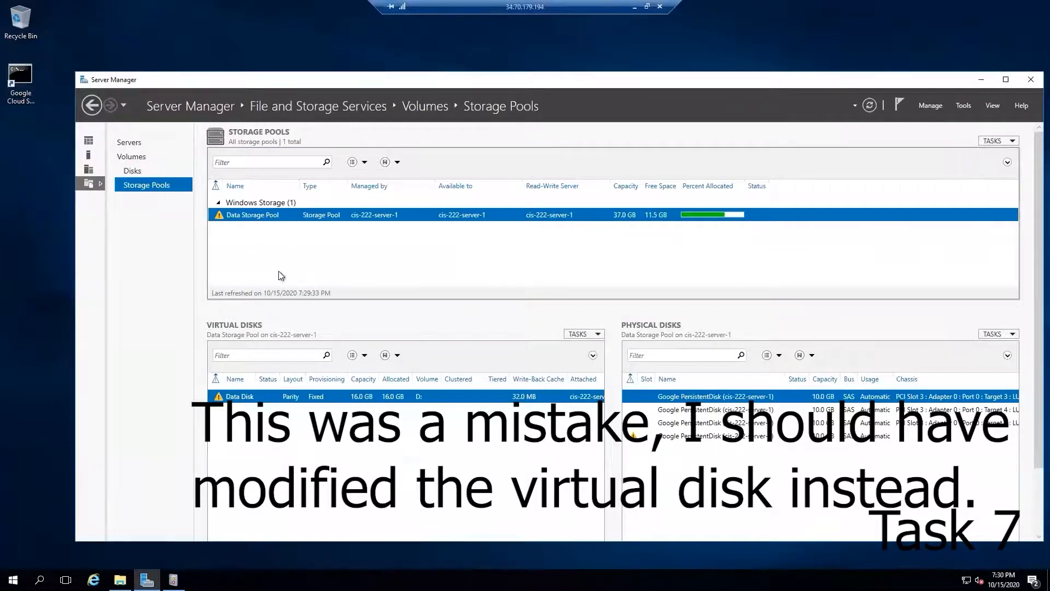
# Step: Start a repair of the Data Disk virtual disk
pyautogui.rightClick(221, 216)
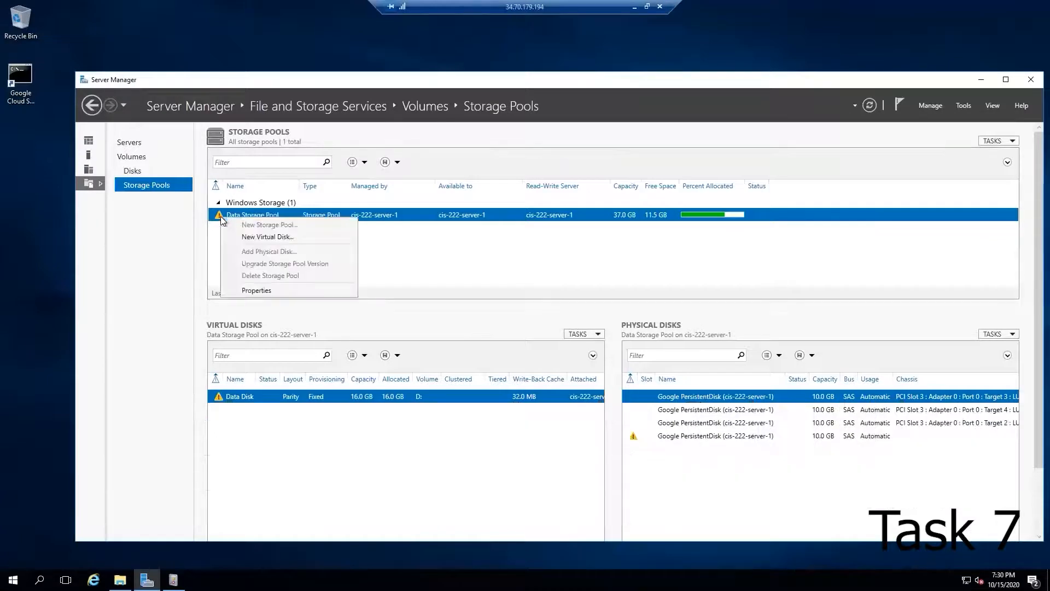
pyautogui.click(398, 249)
pyautogui.rightClick(239, 394)
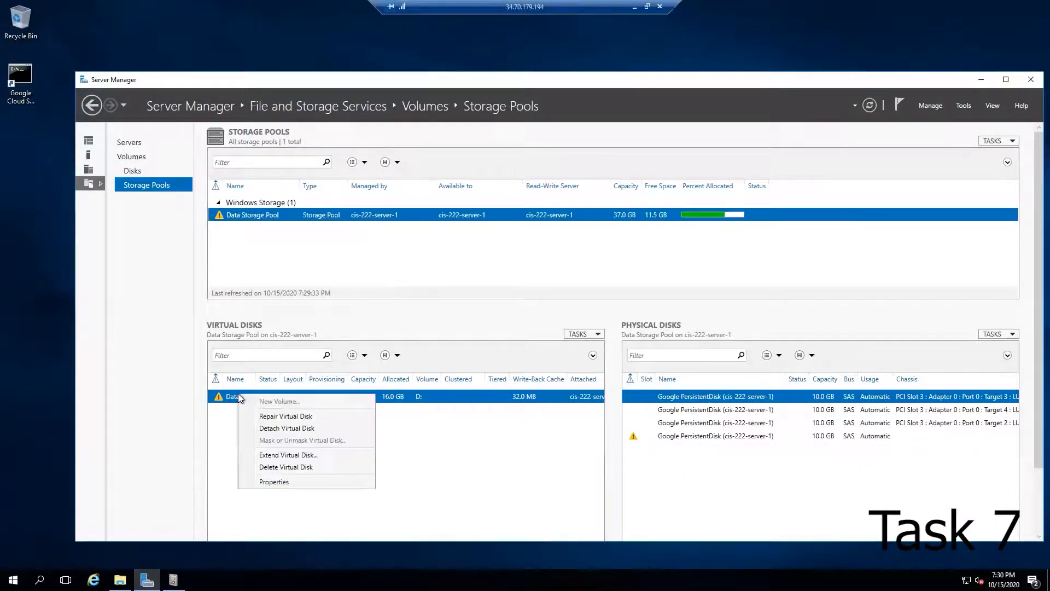
pyautogui.click(285, 416)
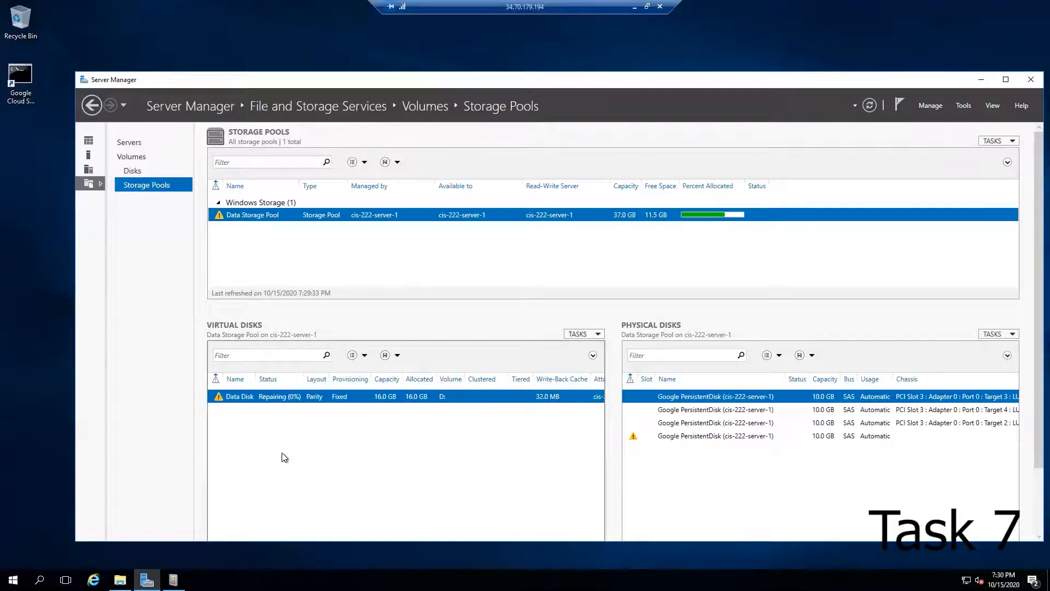
# Step: Review the health and physical disks in use in the Data Disk virtual disk's properties
pyautogui.rightClick(235, 396)
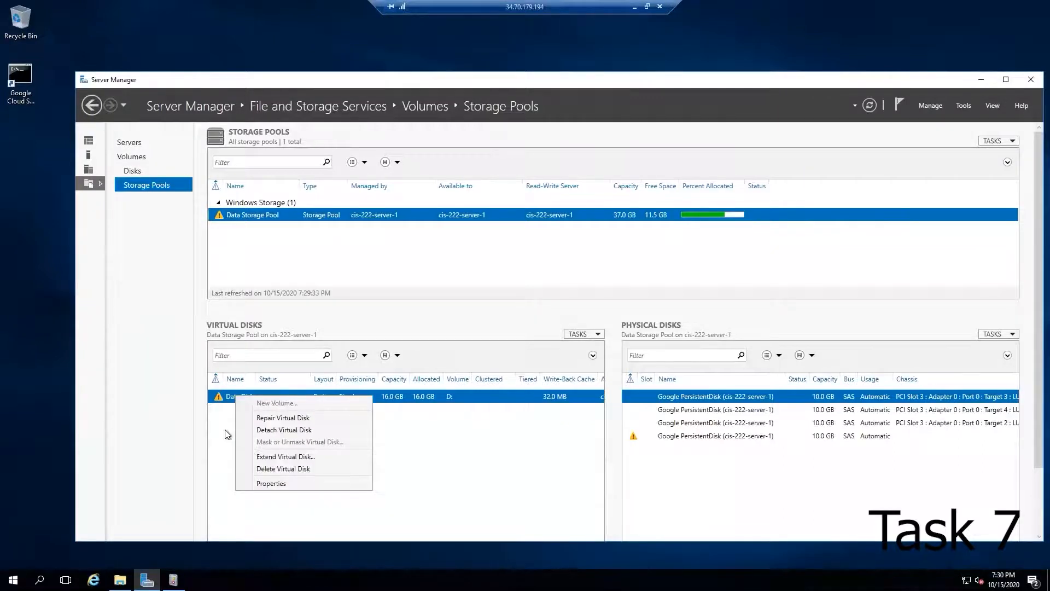
pyautogui.click(273, 483)
pyautogui.click(159, 191)
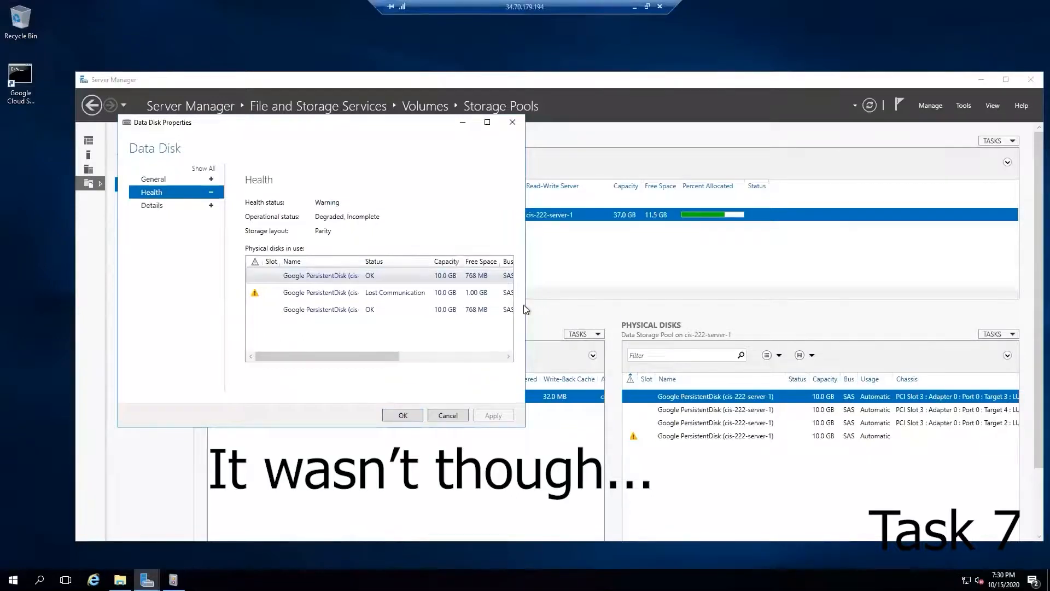
pyautogui.moveTo(528, 304); pyautogui.dragTo(740, 300)
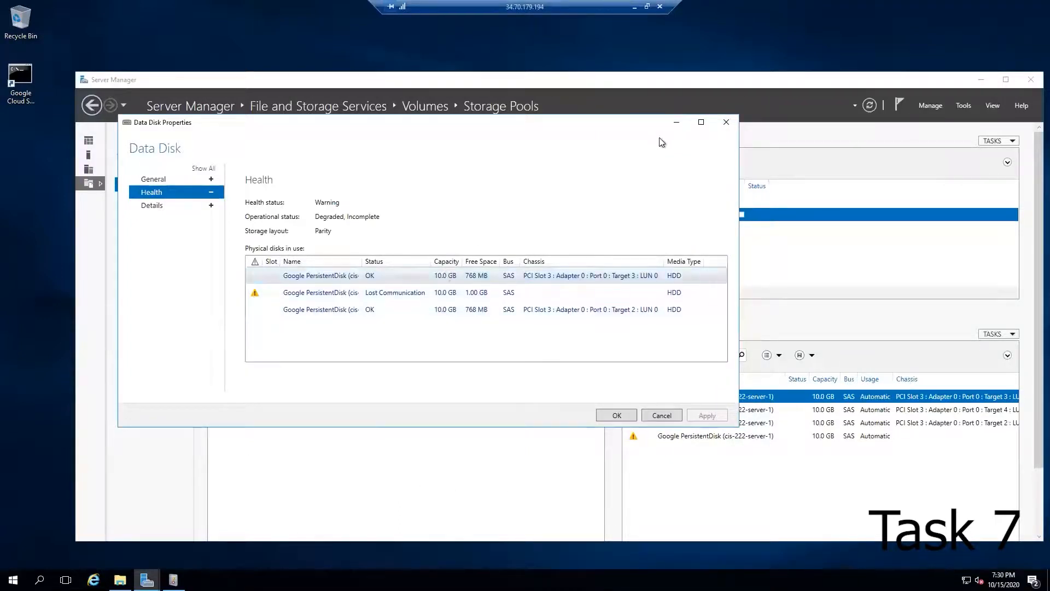
pyautogui.click(726, 121)
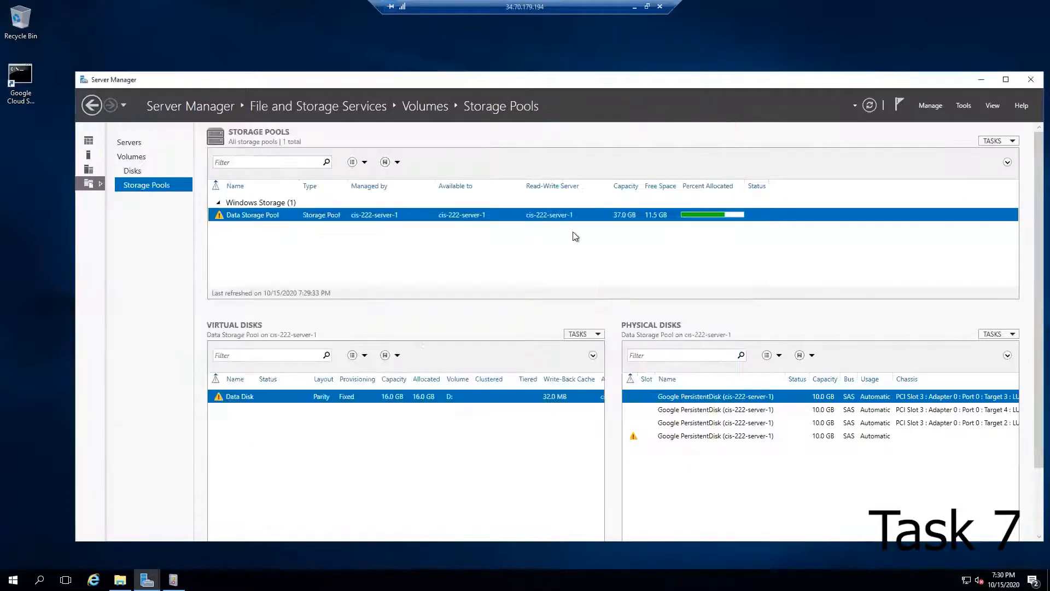
# Step: Refresh the view and review the Data Storage Pool's general, health and details properties
pyautogui.click(869, 105)
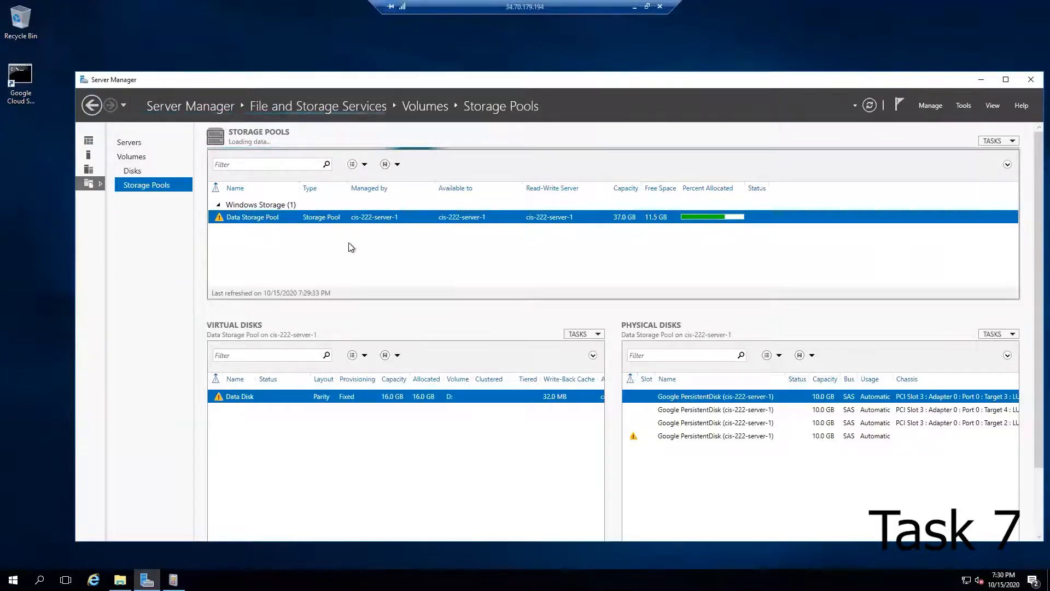
pyautogui.rightClick(219, 217)
pyautogui.click(248, 291)
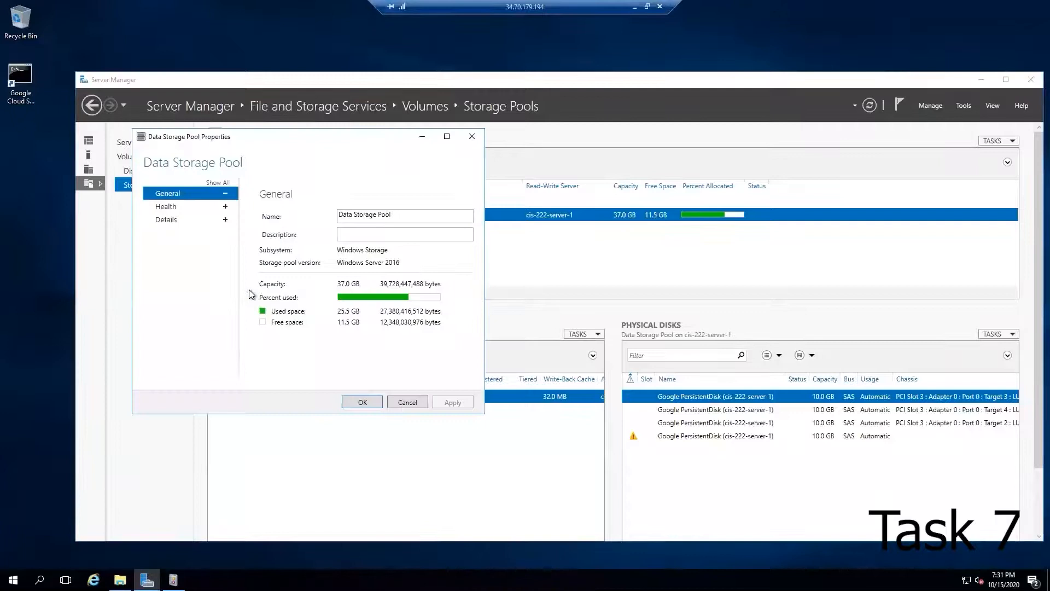
pyautogui.click(185, 207)
pyautogui.click(182, 221)
pyautogui.click(472, 137)
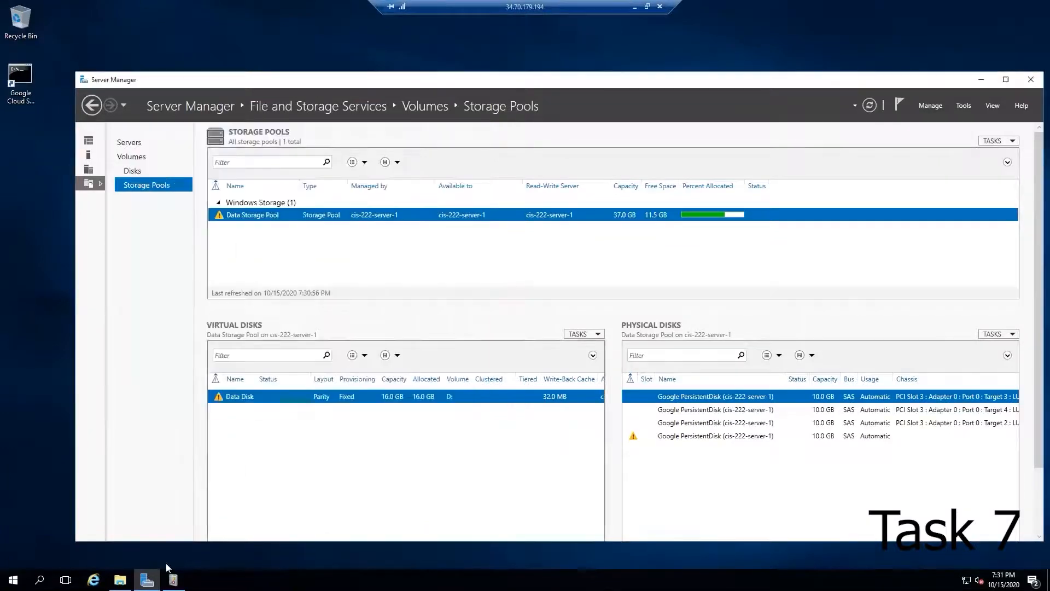
# Step: Open the Data Disk (D:) drive in File Explorer to check its contents
pyautogui.click(120, 580)
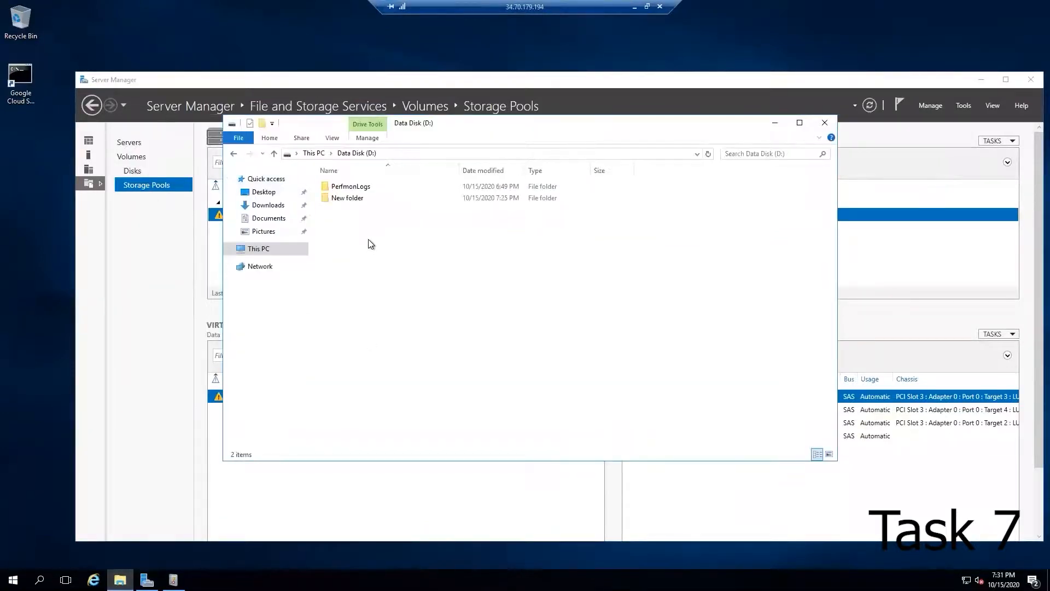
pyautogui.click(375, 80)
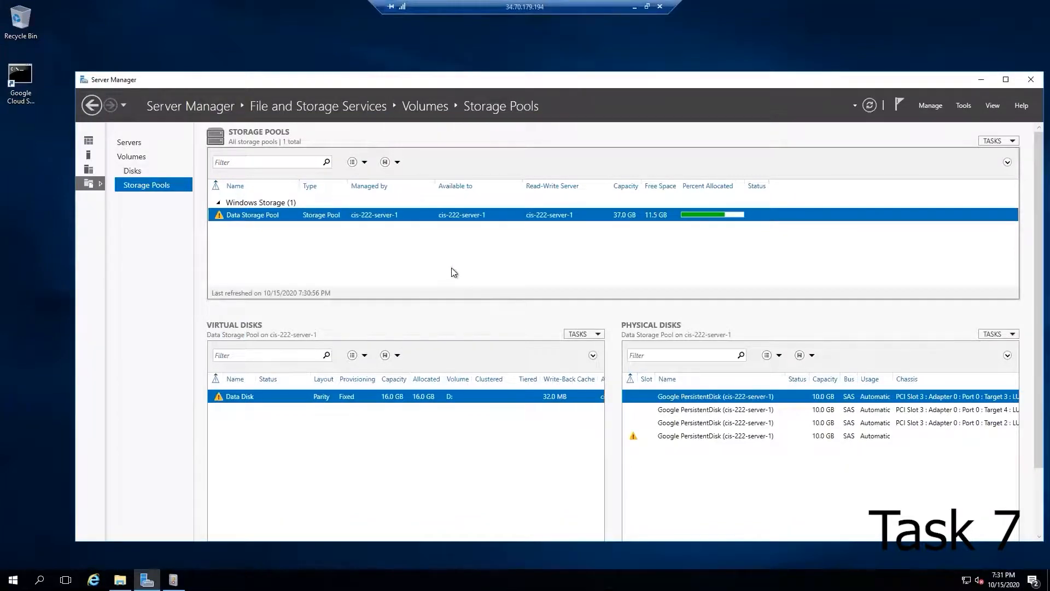
# Step: Run the repair on the Data Disk virtual disk again and close Server Manager and File Explorer
pyautogui.rightClick(245, 398)
pyautogui.click(280, 420)
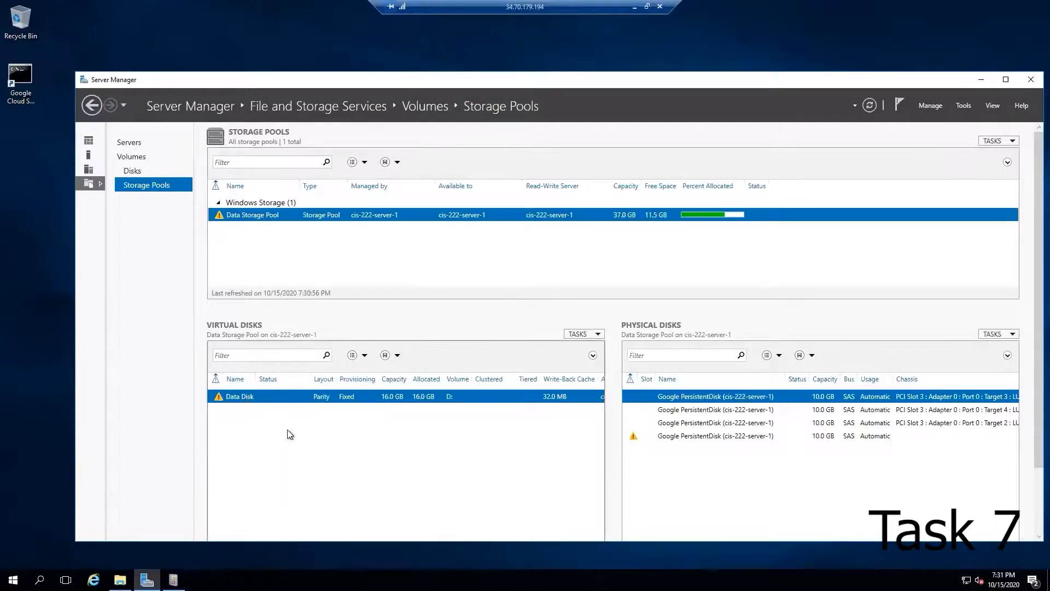
pyautogui.click(1030, 81)
pyautogui.click(827, 125)
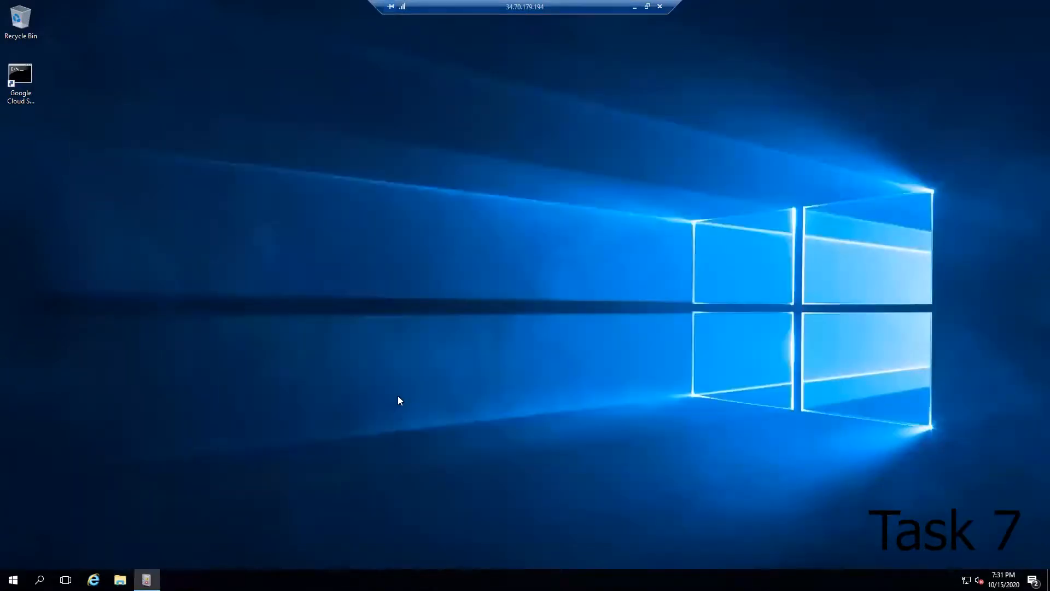
# Step: Restart the remote server from the Start menu's power options
pyautogui.click(14, 578)
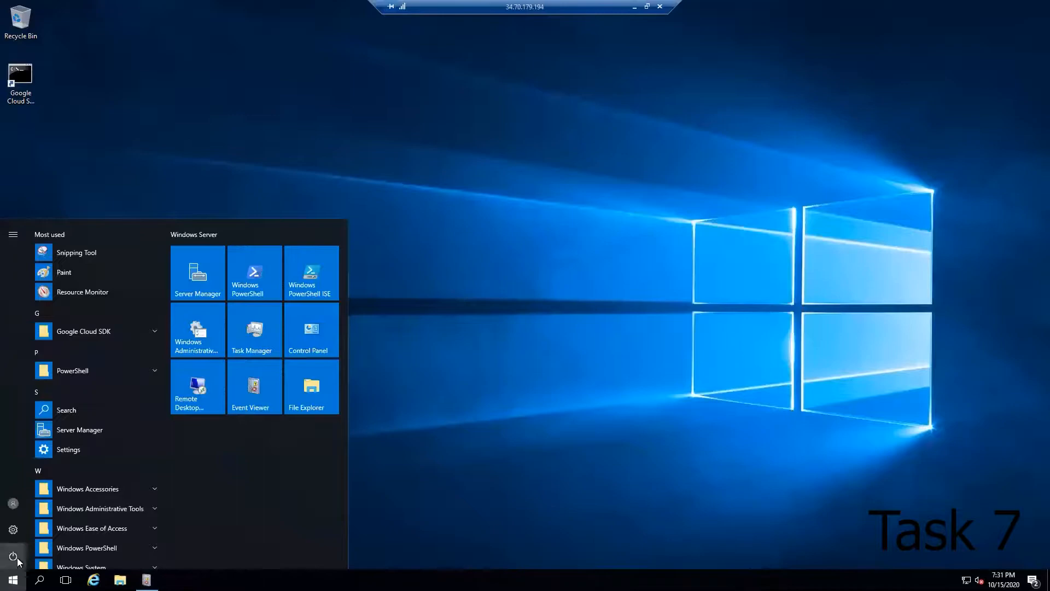
pyautogui.click(14, 555)
pyautogui.click(31, 514)
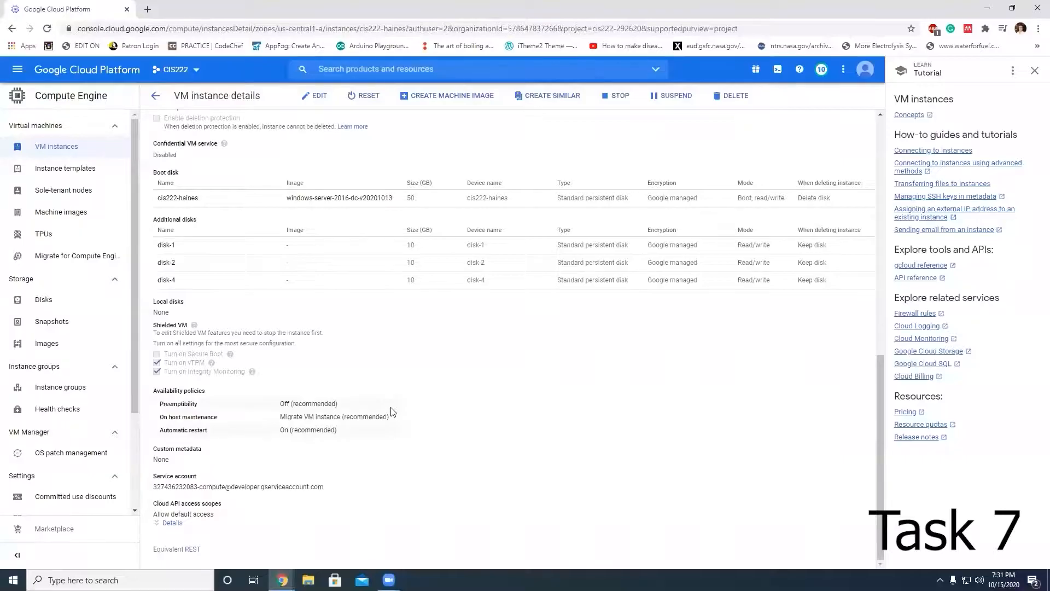
# Step: Reconnect to the cis222-haines server through Remote Desktop
pyautogui.click(558, 234)
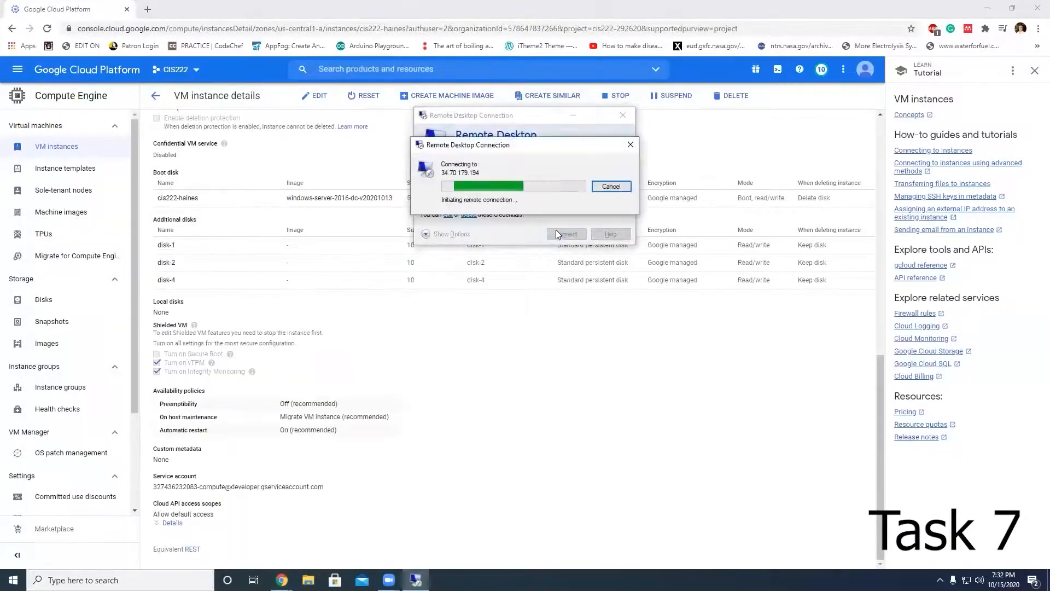
pyautogui.press('Return')
pyautogui.click(558, 234)
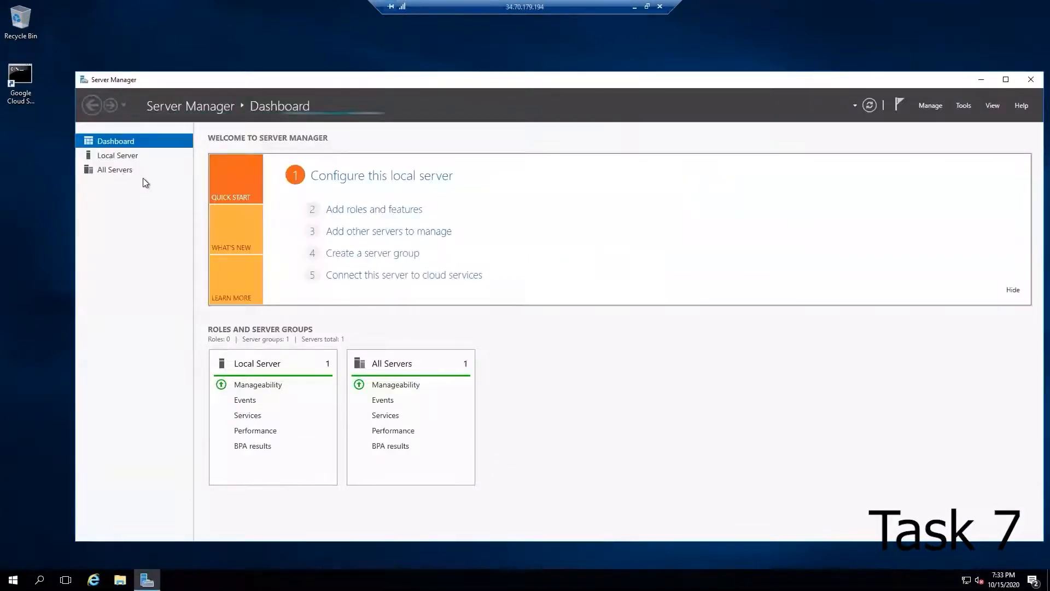
# Step: Open Storage Pools and try to remove the Generic Physical Disk from the pool
pyautogui.click(139, 185)
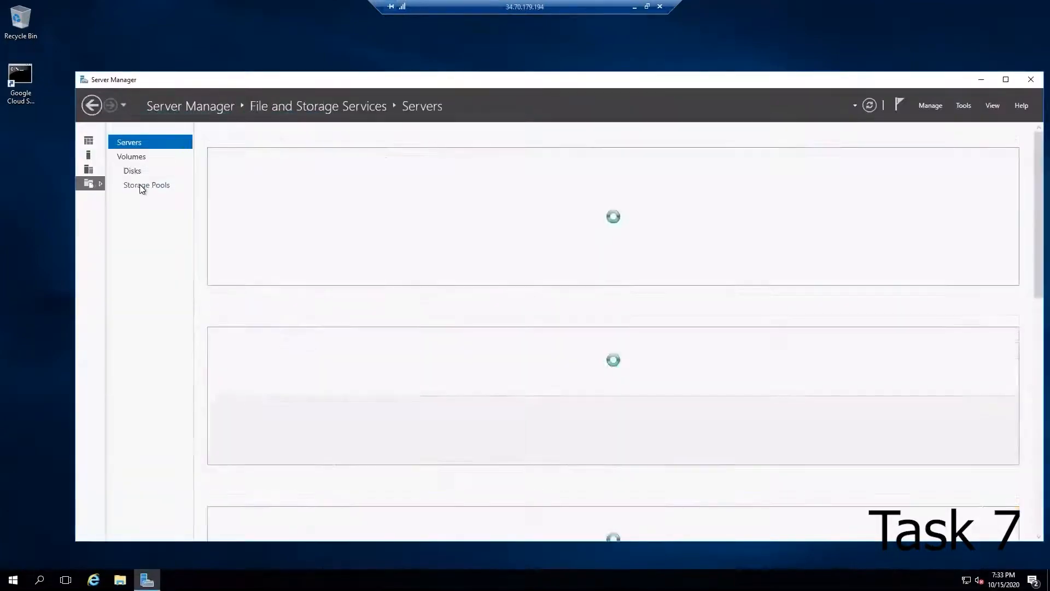
pyautogui.click(139, 185)
pyautogui.rightClick(685, 435)
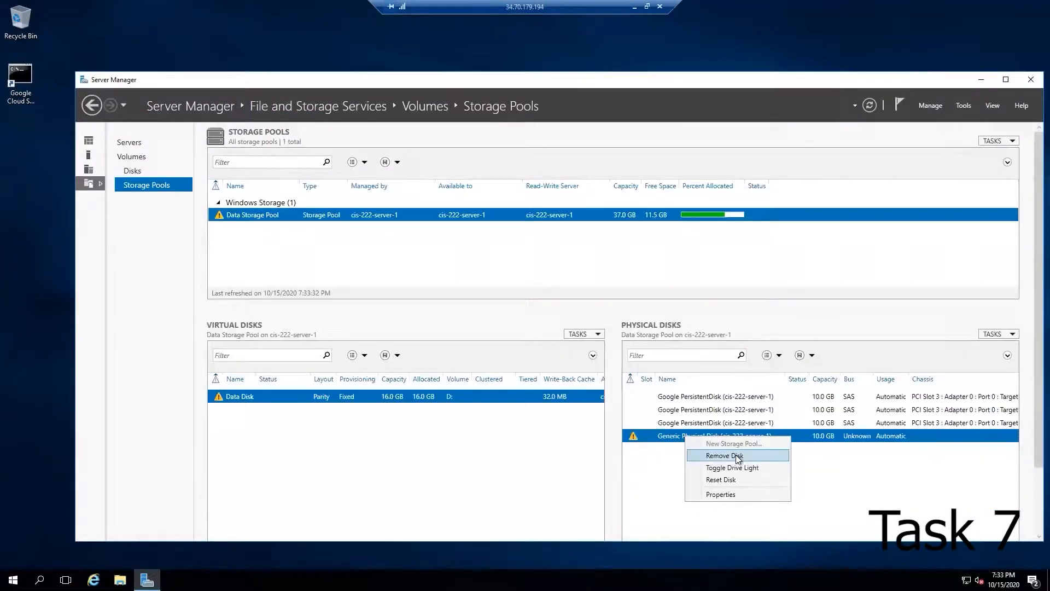
pyautogui.click(668, 465)
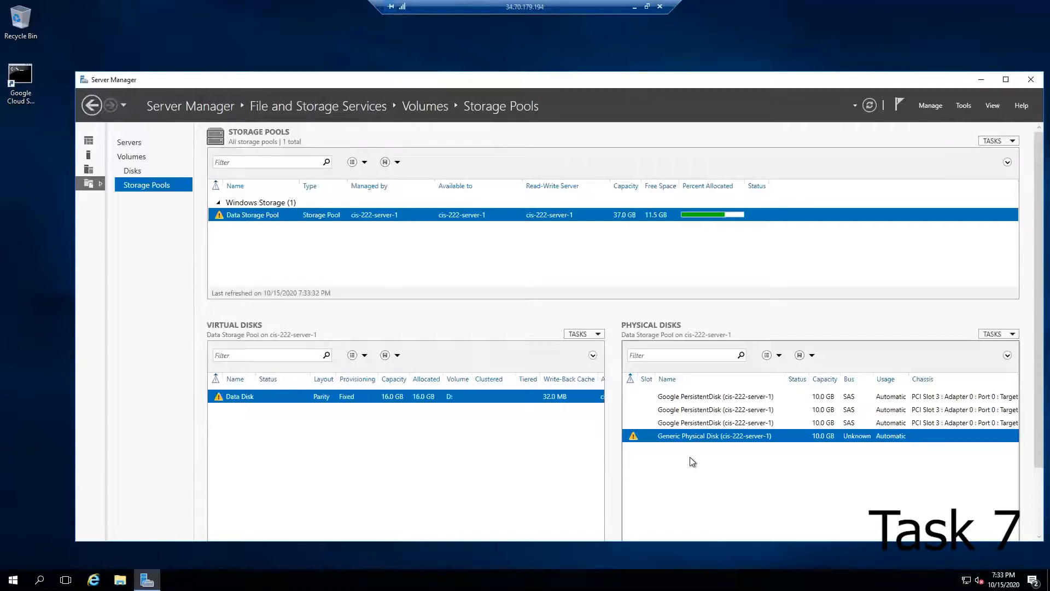
pyautogui.moveTo(710, 86); pyautogui.dragTo(651, 75)
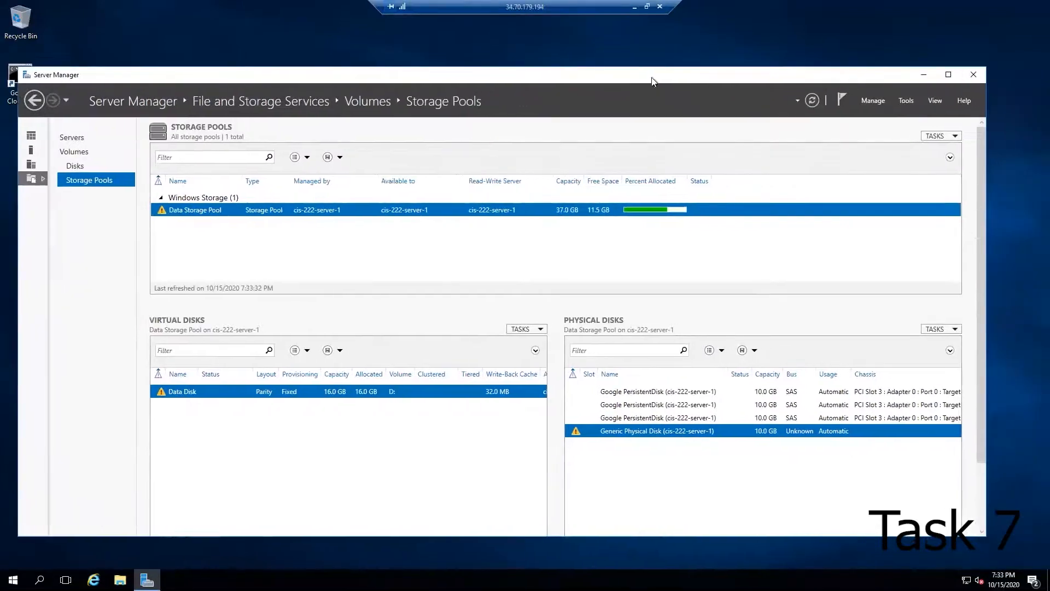
pyautogui.rightClick(615, 426)
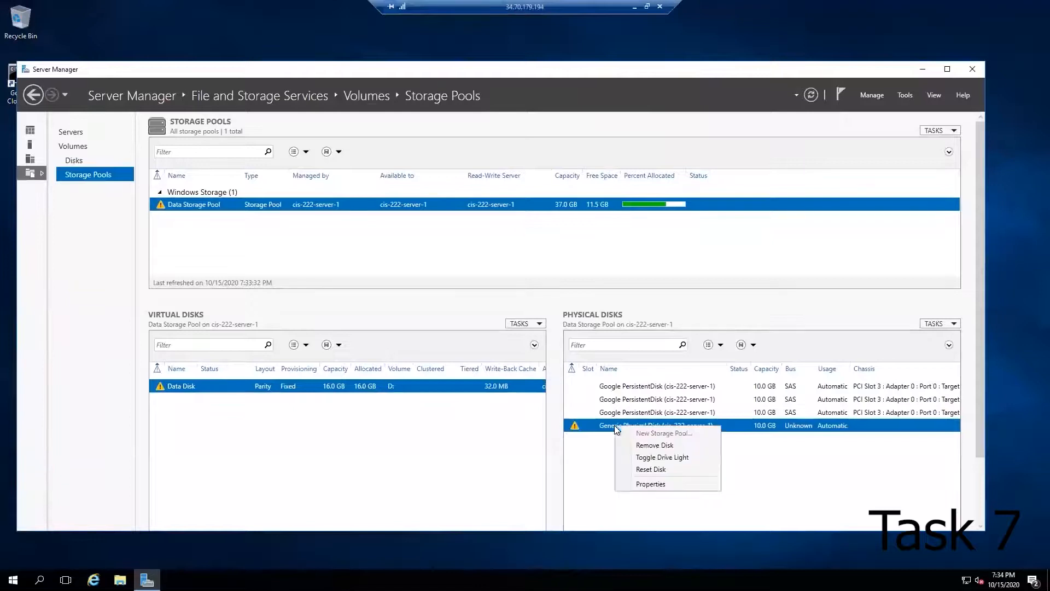
pyautogui.click(668, 448)
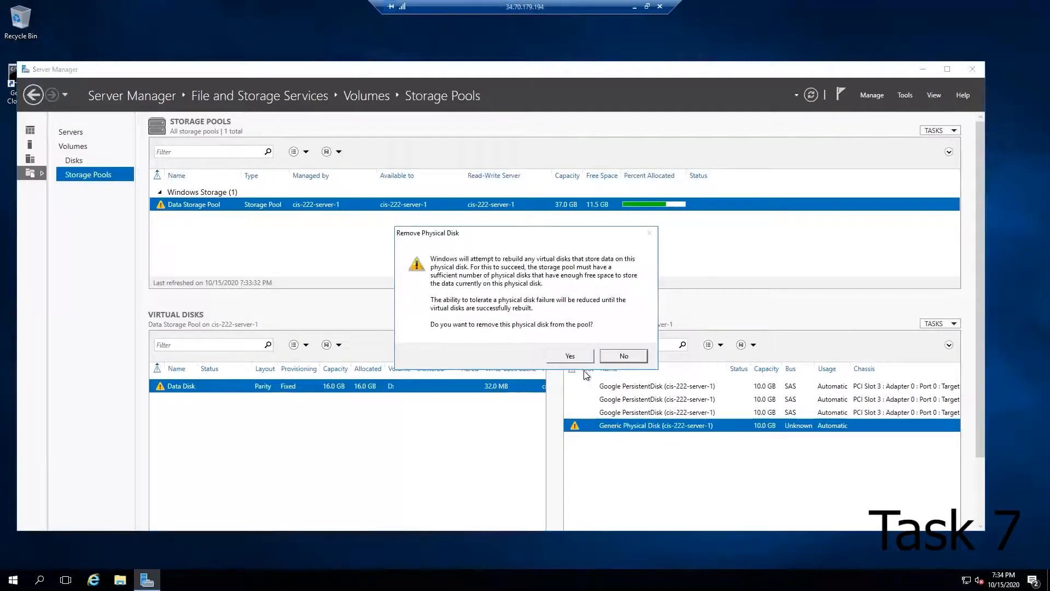
pyautogui.click(570, 356)
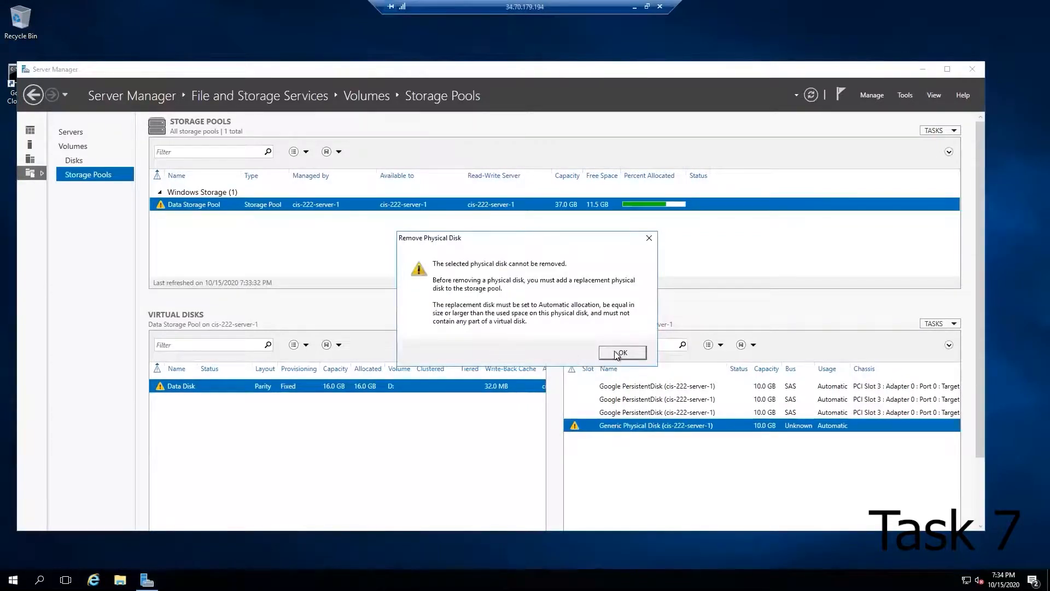
pyautogui.click(614, 353)
# Step: Widen the Server Manager window and attempt the Generic Physical Disk removal once more
pyautogui.moveTo(985, 402); pyautogui.dragTo(1034, 402)
pyautogui.rightClick(668, 427)
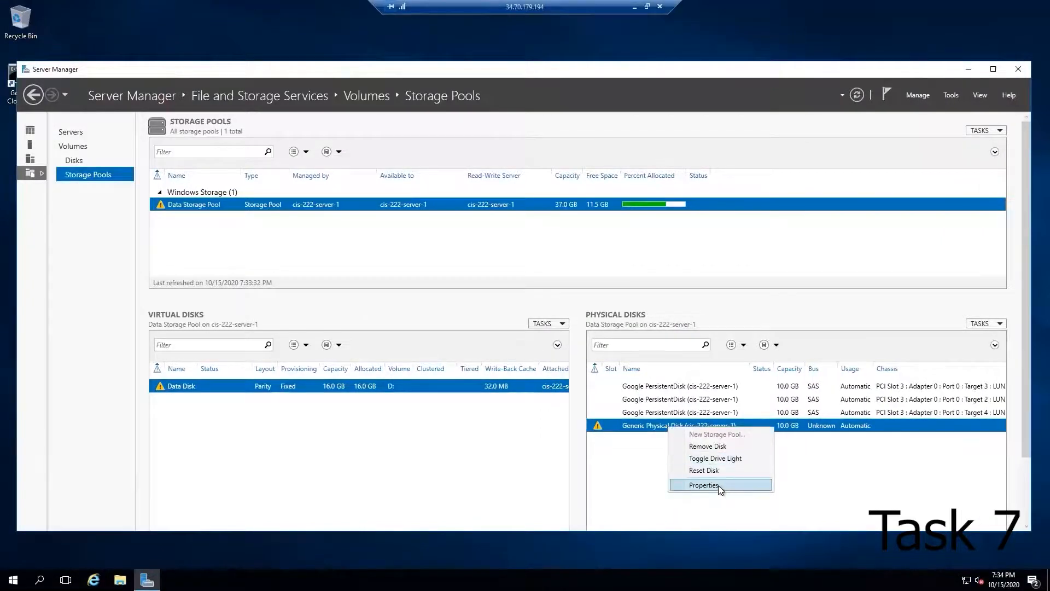
pyautogui.click(721, 447)
pyautogui.click(573, 363)
pyautogui.click(616, 357)
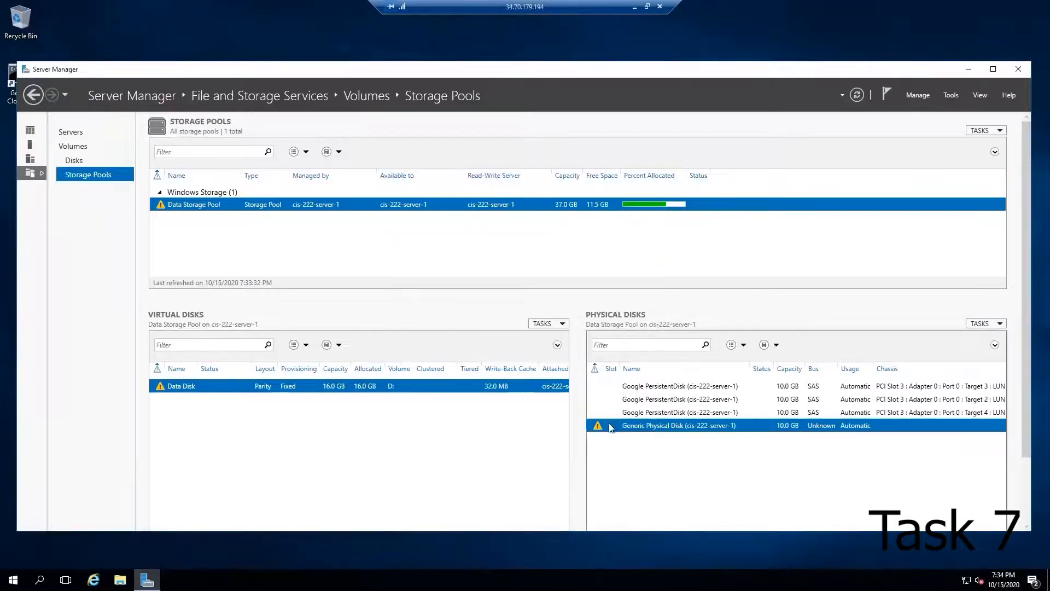
# Step: Review the Data Storage Pool's properties
pyautogui.rightClick(611, 425)
pyautogui.click(618, 496)
pyautogui.rightClick(196, 203)
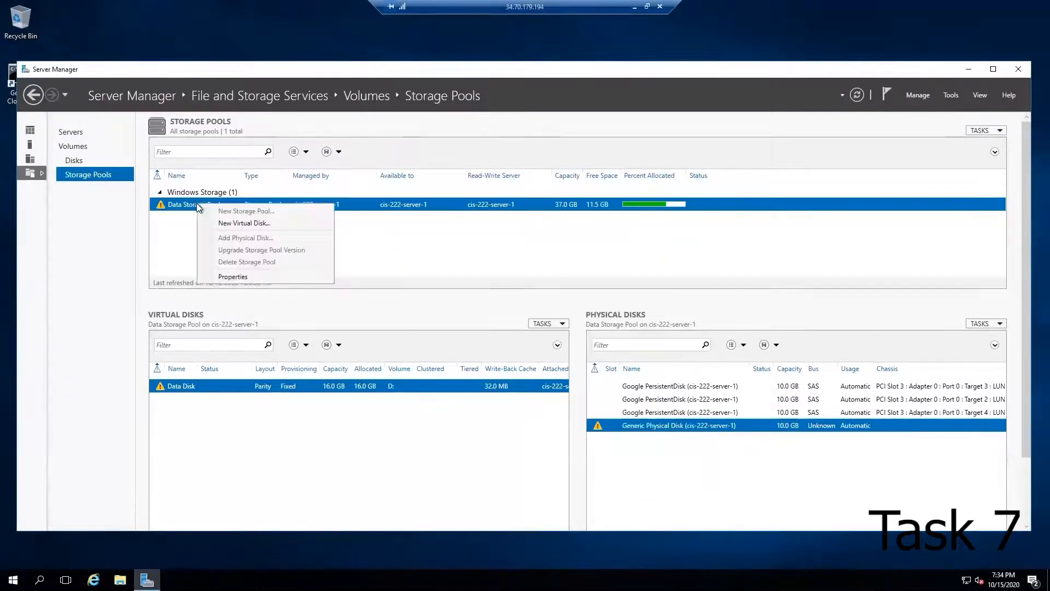
pyautogui.click(241, 275)
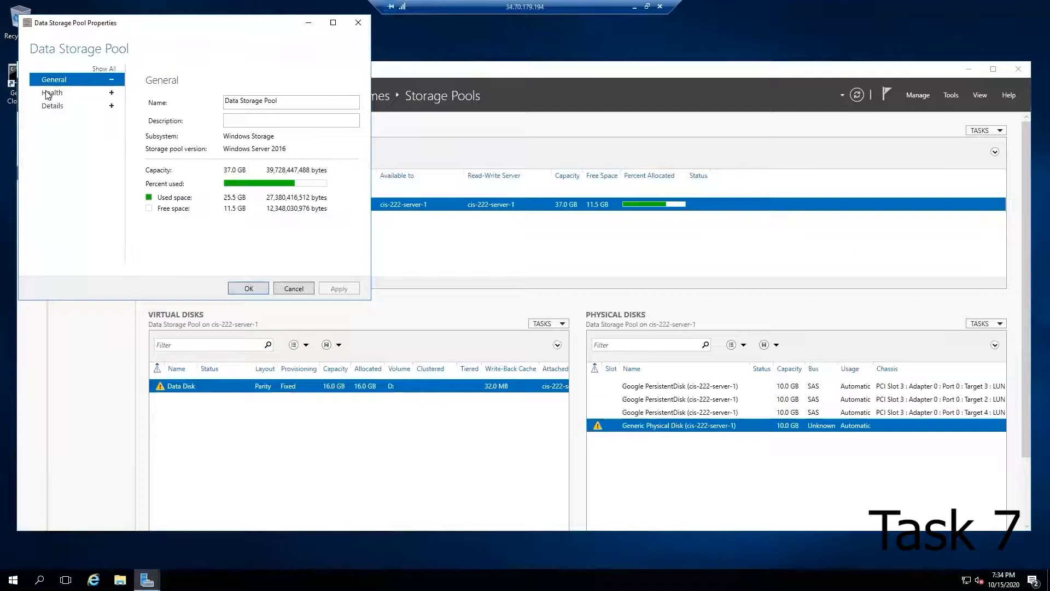
pyautogui.click(359, 22)
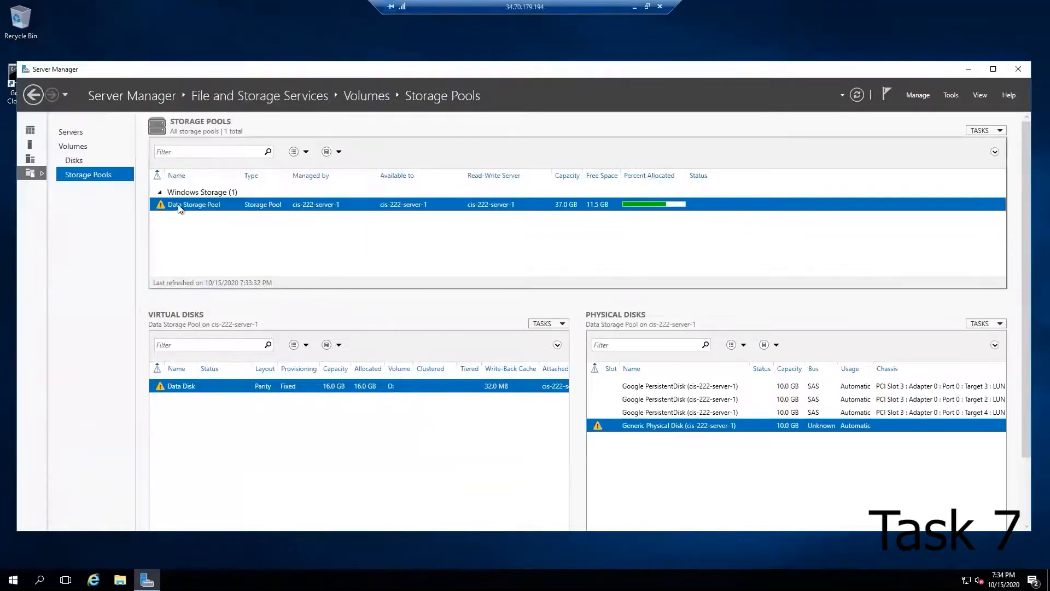
# Step: Inspect the Data Disk virtual disk's properties, reviewing its health and details pages
pyautogui.rightClick(182, 388)
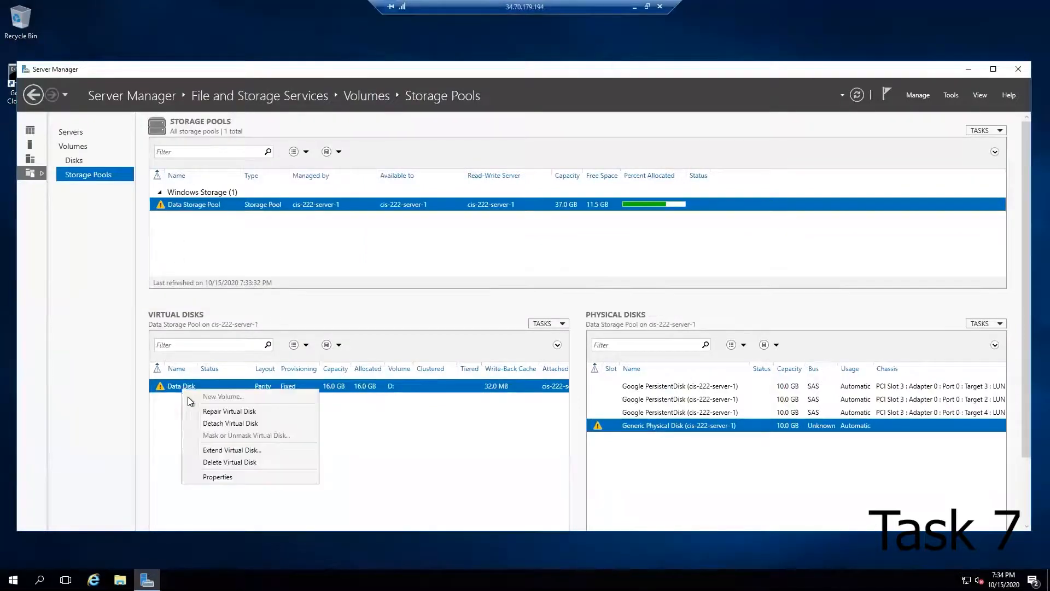
pyautogui.click(232, 477)
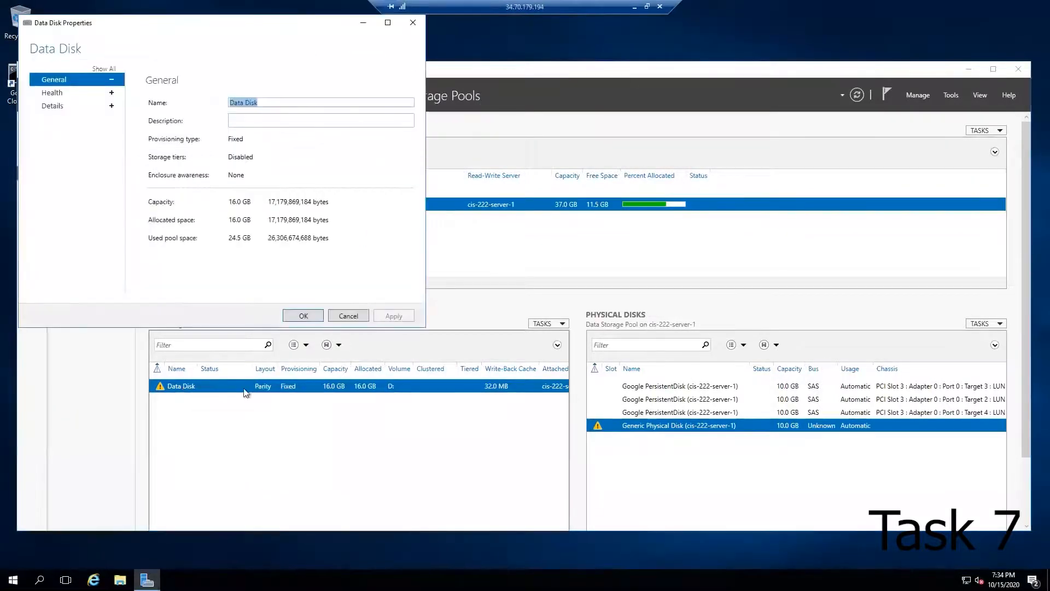
pyautogui.click(53, 93)
pyautogui.click(261, 213)
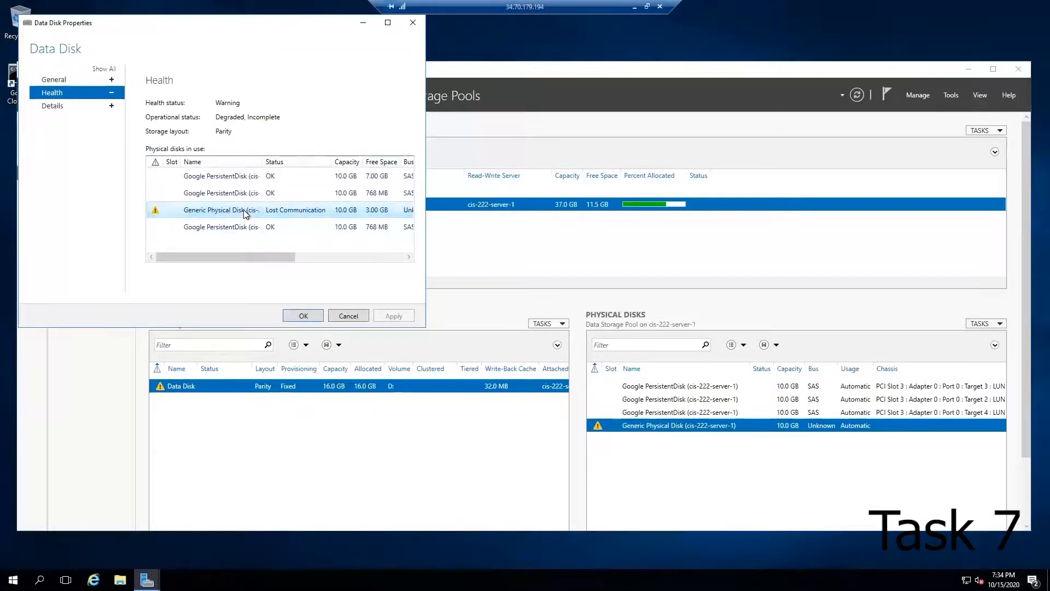
pyautogui.click(302, 315)
pyautogui.rightClick(189, 388)
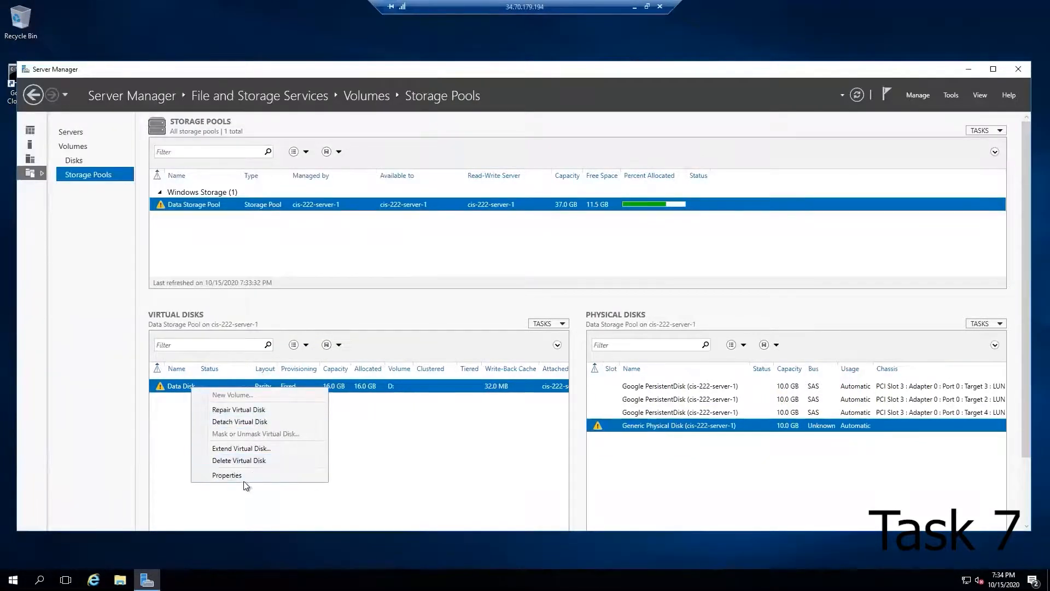
pyautogui.click(241, 480)
pyautogui.click(68, 107)
pyautogui.click(317, 329)
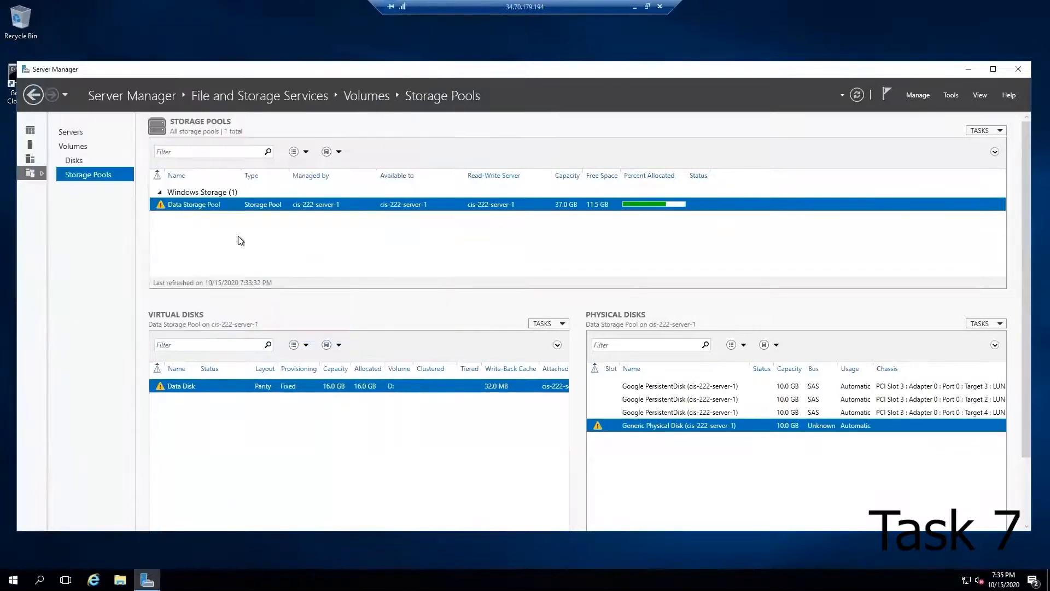
# Step: Review the Data Storage Pool's properties and the Data Disk entry in the Disks view
pyautogui.rightClick(198, 208)
pyautogui.click(237, 280)
pyautogui.click(385, 53)
pyautogui.click(76, 161)
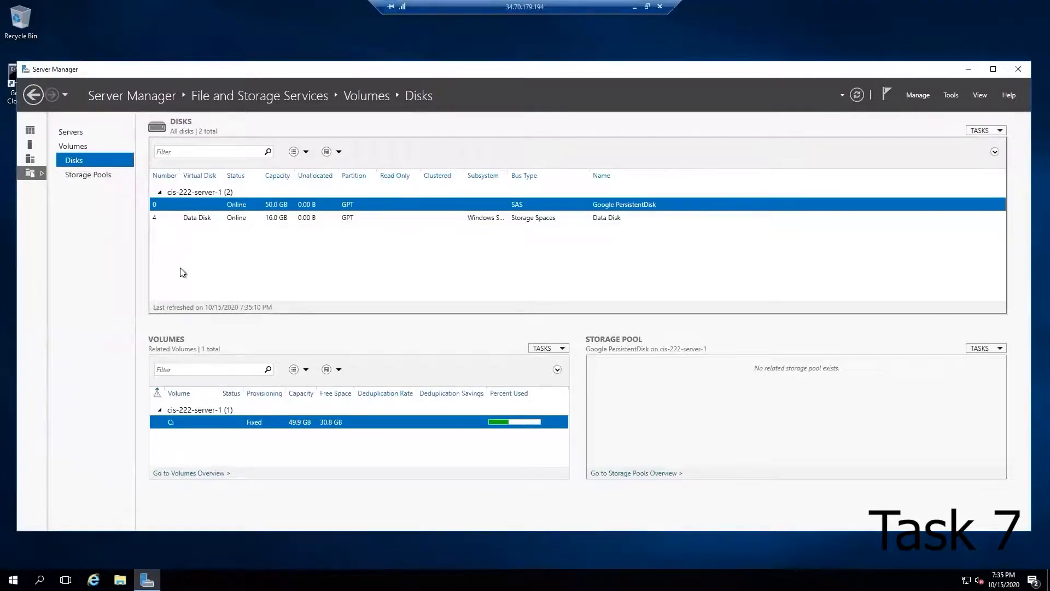
pyautogui.rightClick(201, 217)
pyautogui.click(191, 266)
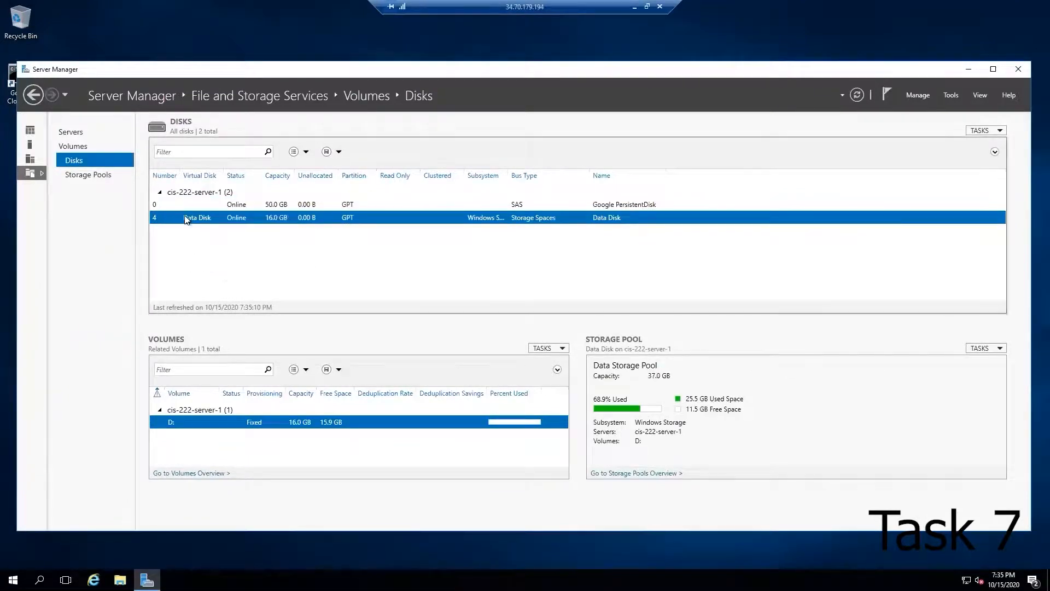
# Step: Inspect the D: volume's properties from the Volumes and Disks views and return to Storage Pools
pyautogui.click(84, 146)
pyautogui.rightClick(195, 214)
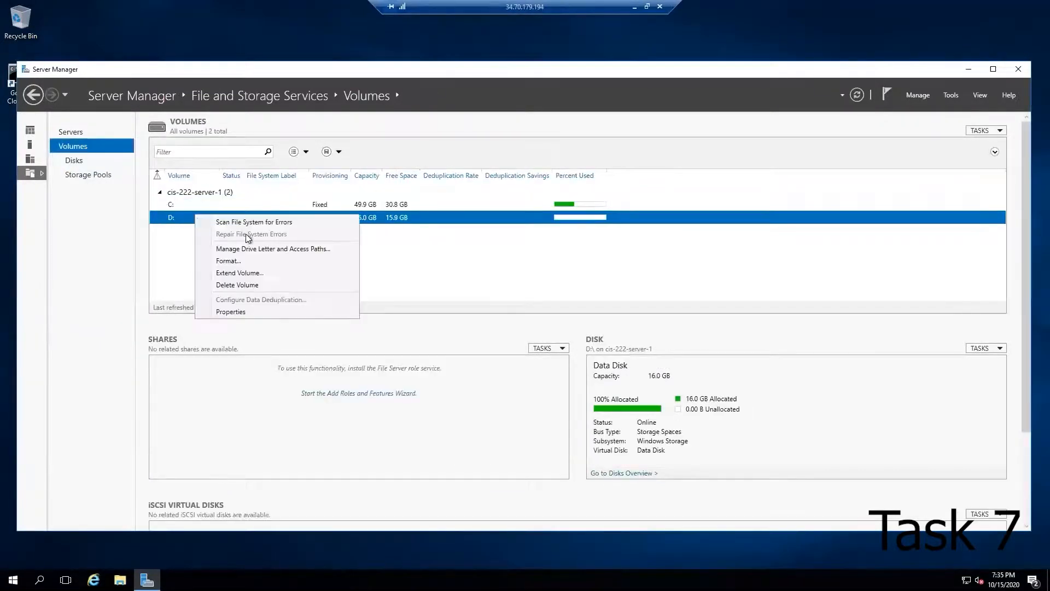
pyautogui.click(288, 312)
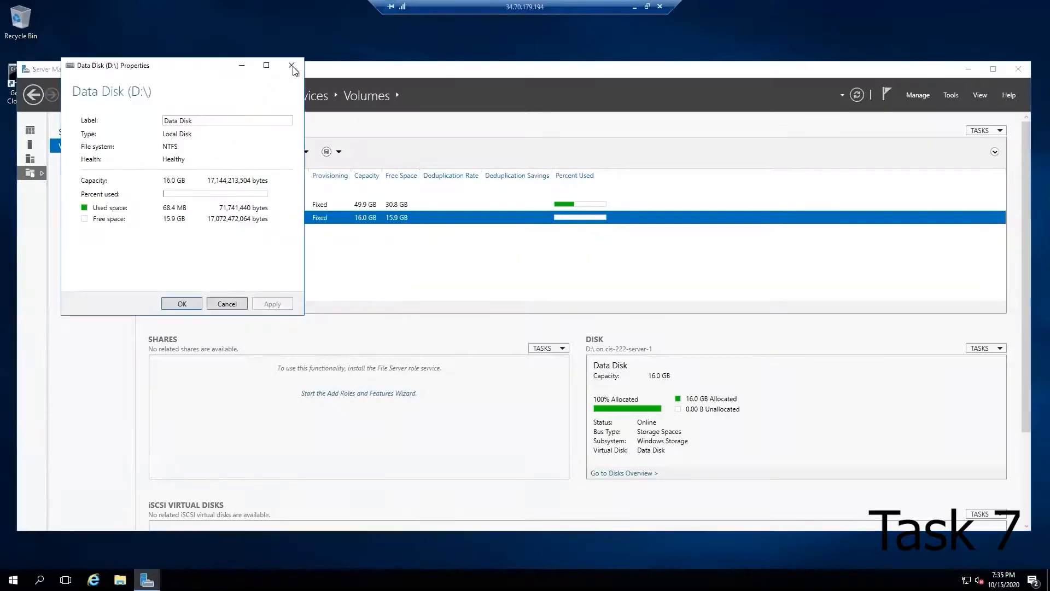
pyautogui.click(290, 67)
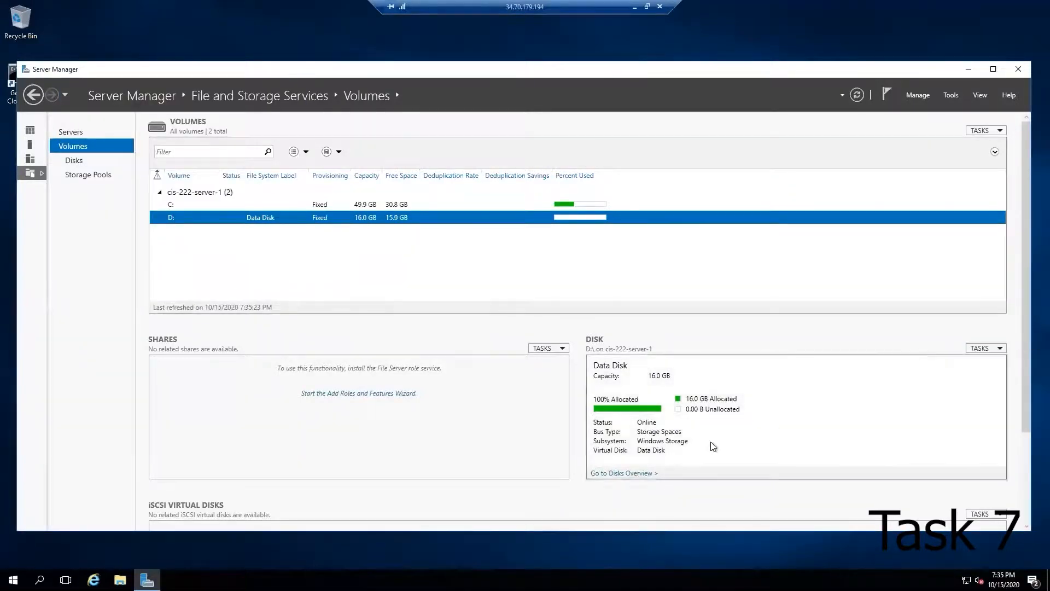
pyautogui.click(623, 472)
pyautogui.rightClick(199, 421)
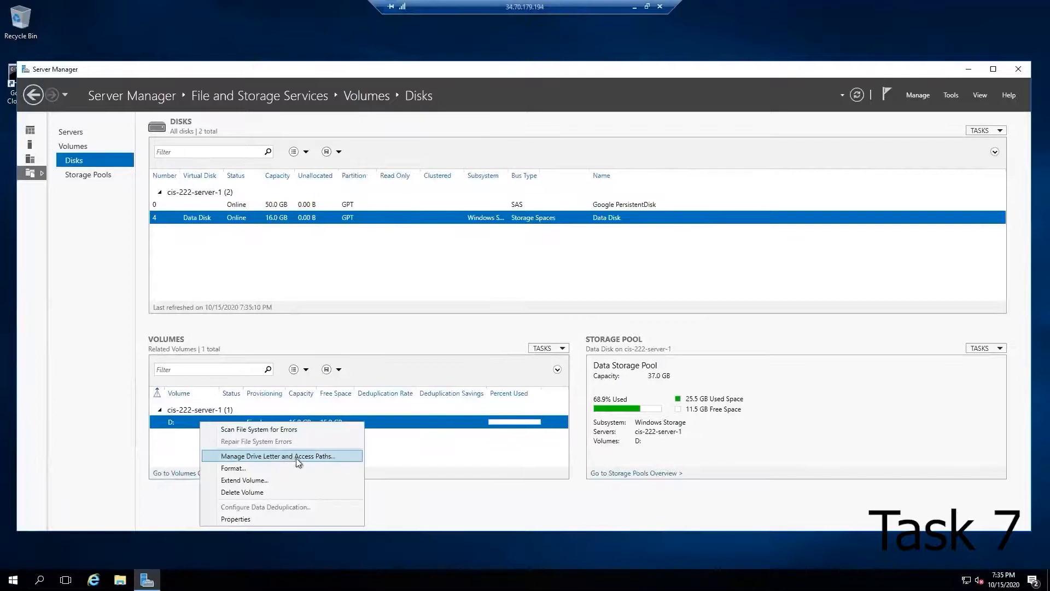
pyautogui.click(277, 517)
pyautogui.click(305, 79)
pyautogui.click(86, 174)
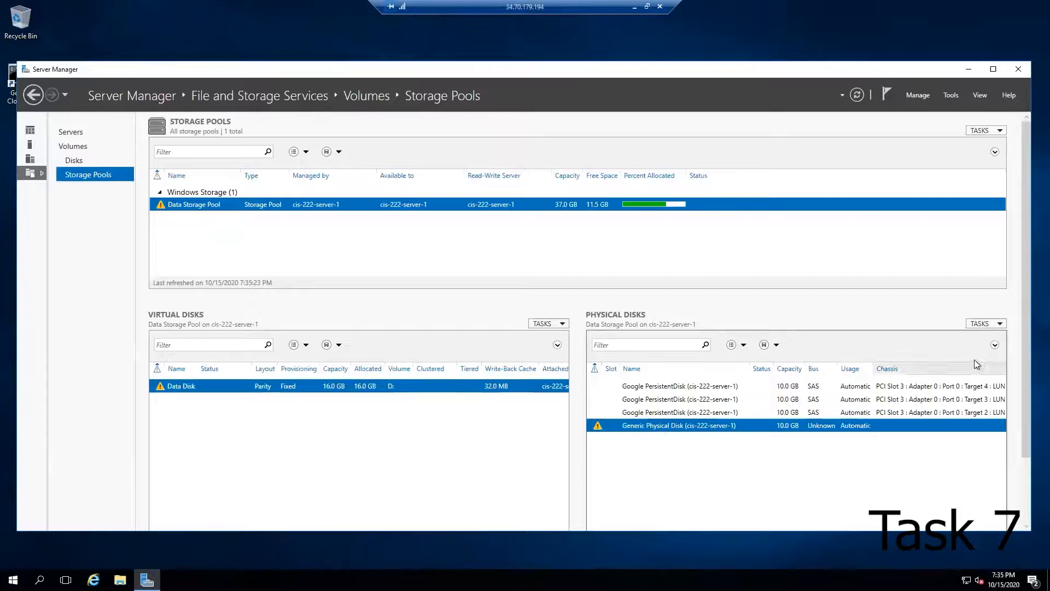
# Step: Reposition the Server Manager window and try removing the Generic Physical Disk from the pool again
pyautogui.moveTo(874, 74); pyautogui.dragTo(784, 55)
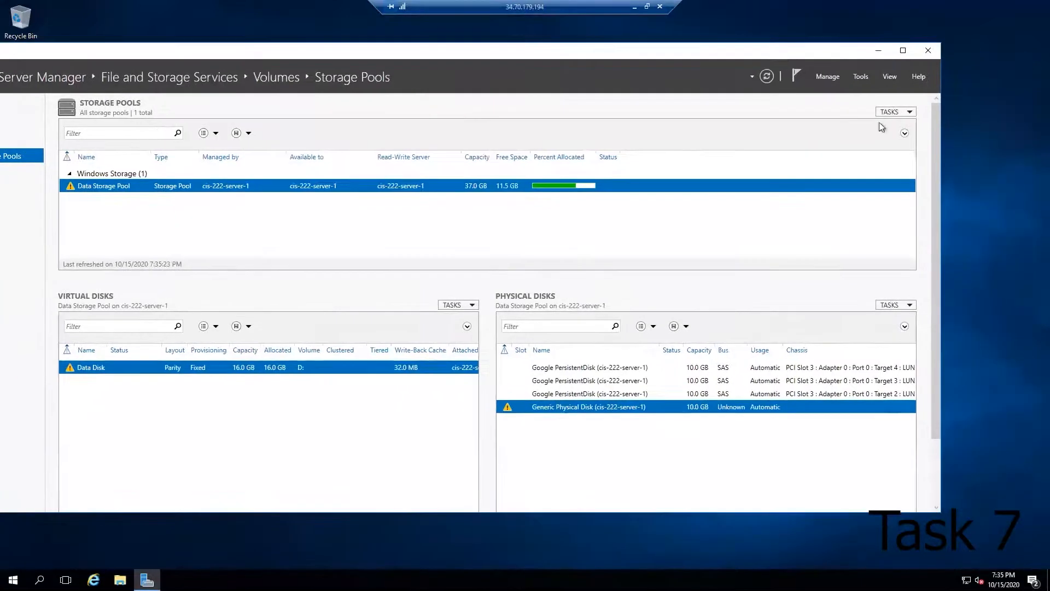
pyautogui.moveTo(1017, 179); pyautogui.dragTo(970, 180)
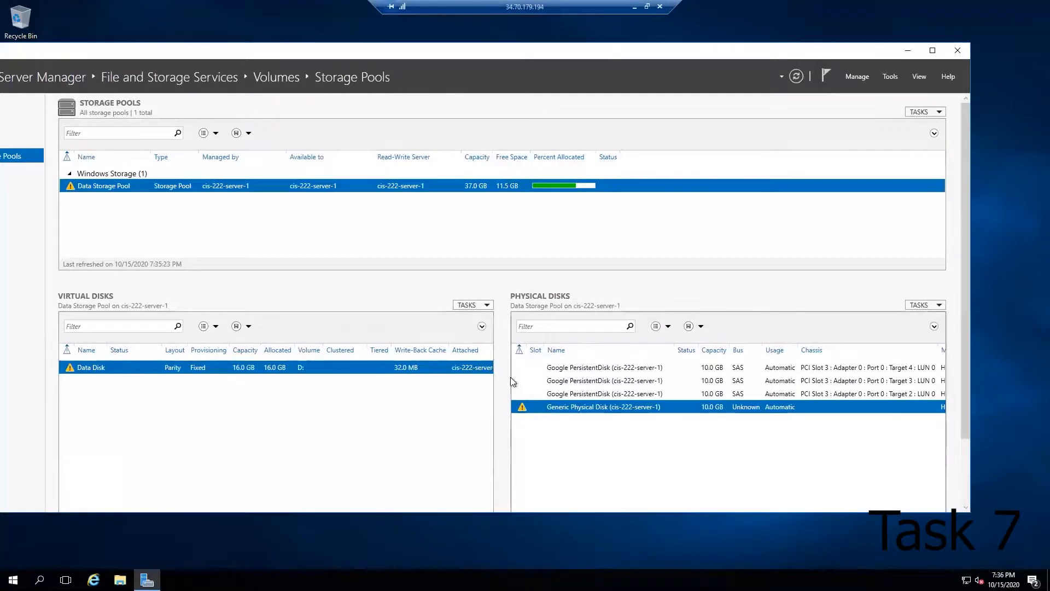
pyautogui.moveTo(503, 381); pyautogui.dragTo(438, 381)
pyautogui.rightClick(497, 410)
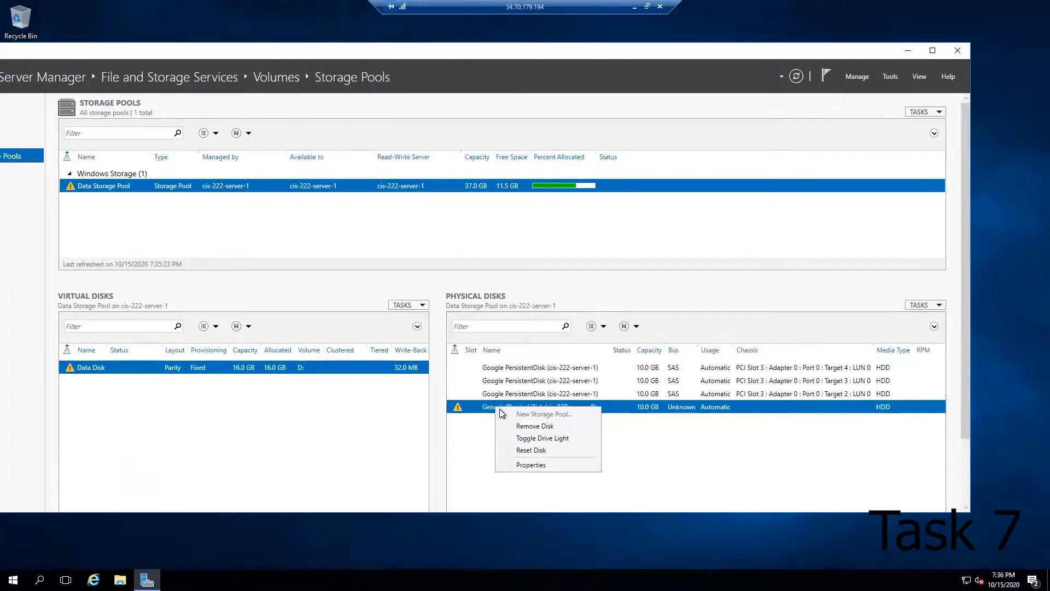
pyautogui.click(526, 427)
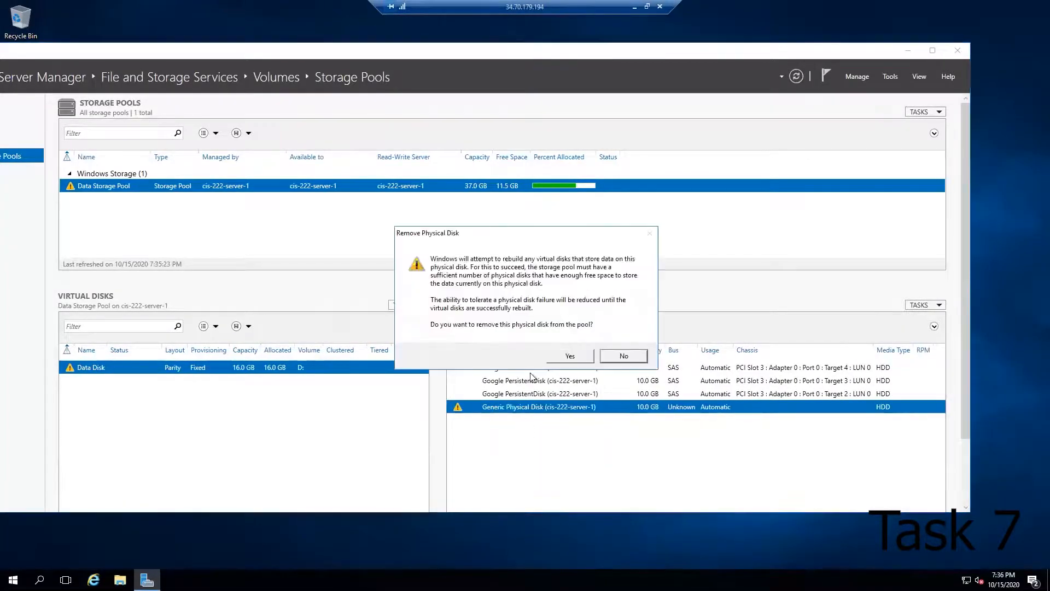
pyautogui.click(571, 358)
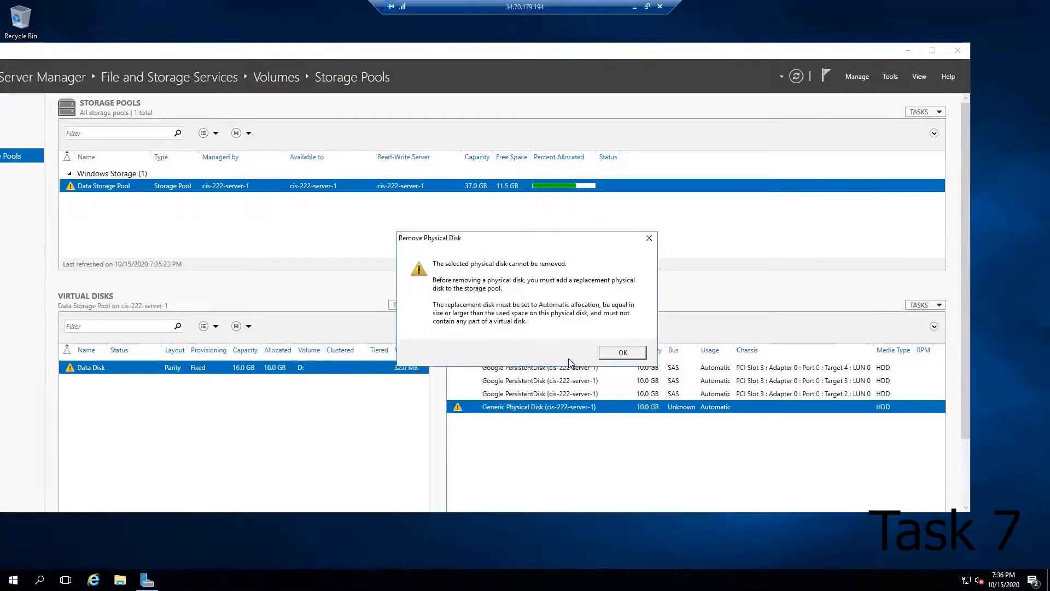
pyautogui.click(622, 354)
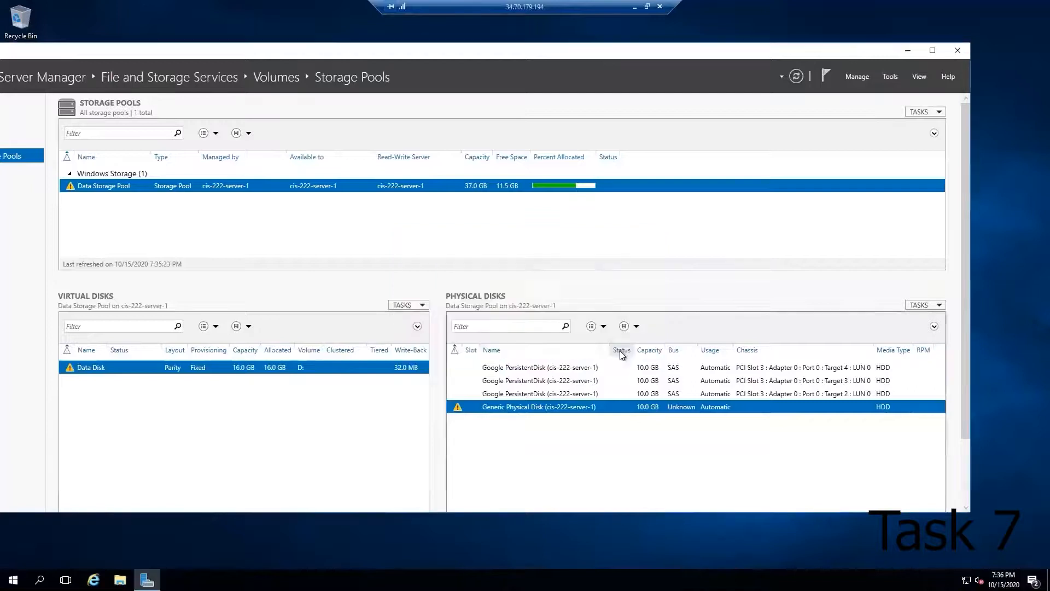
# Step: Reopen the Data Disk virtual disk's properties and check its health page
pyautogui.moveTo(327, 50); pyautogui.dragTo(389, 48)
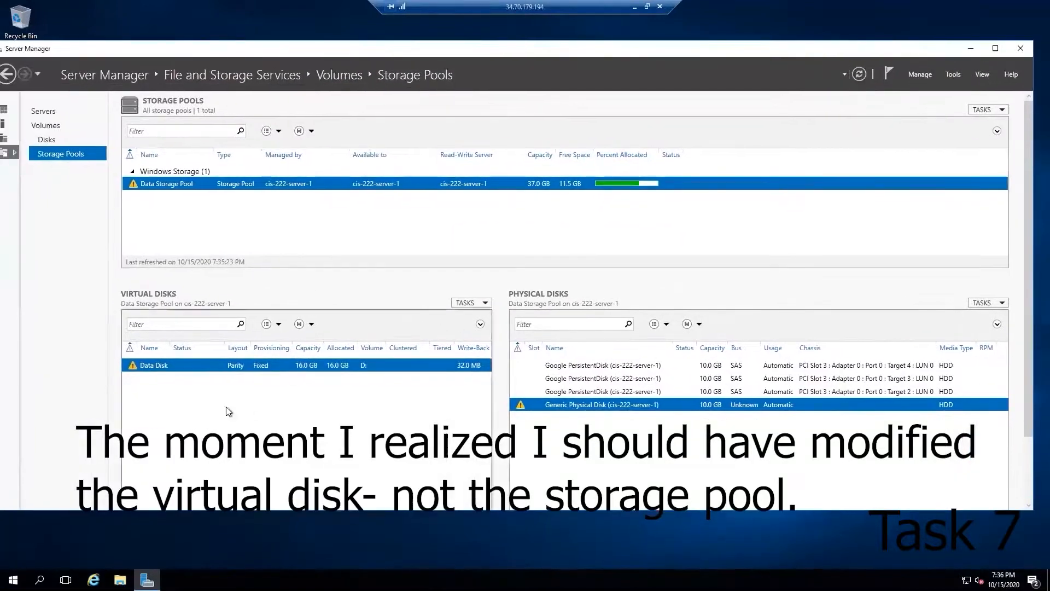
pyautogui.rightClick(172, 369)
pyautogui.click(143, 368)
pyautogui.rightClick(136, 366)
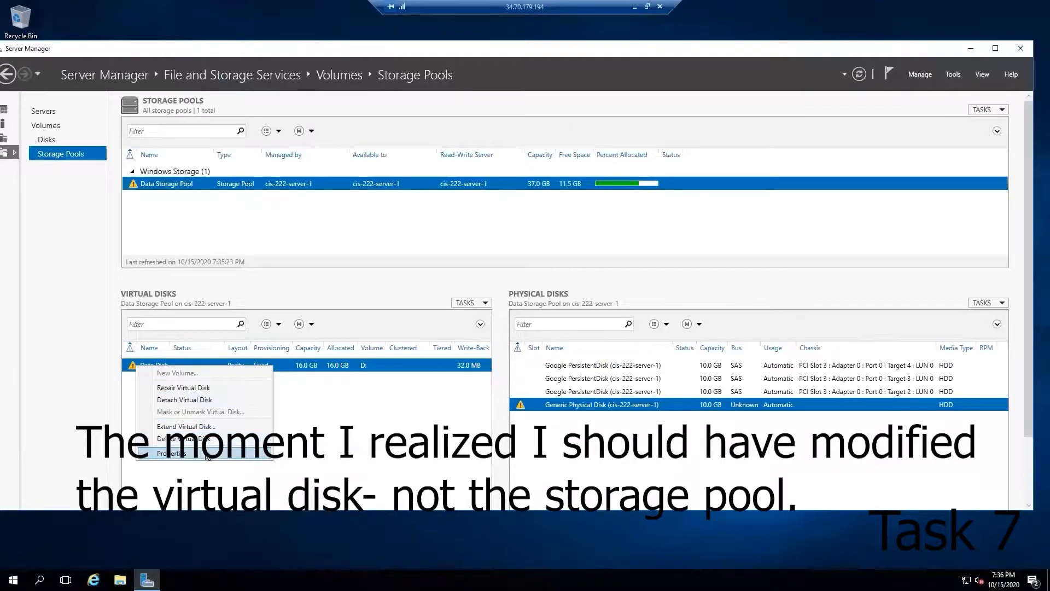
pyautogui.click(207, 454)
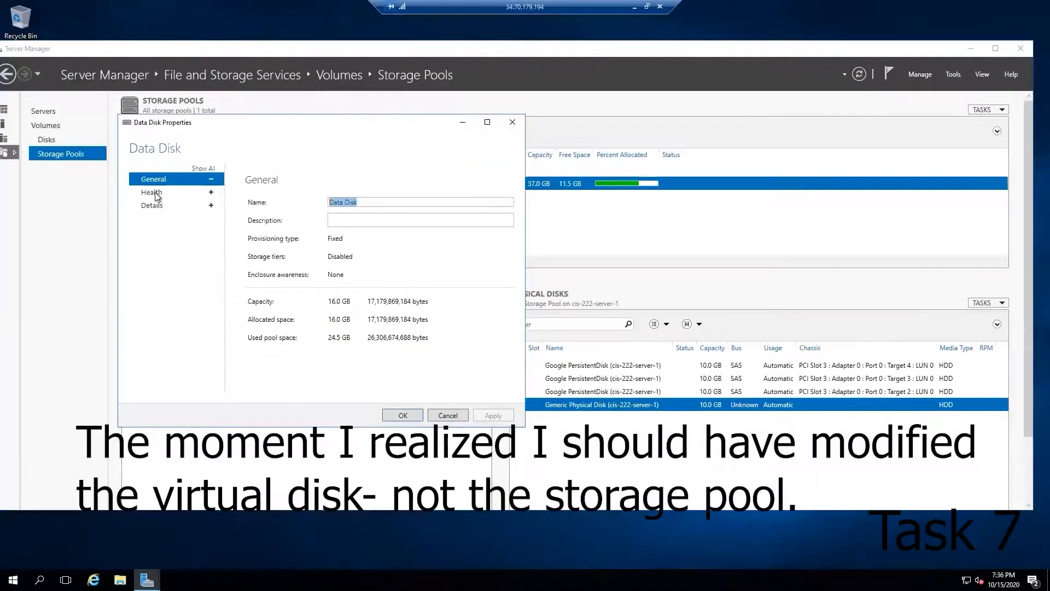
pyautogui.click(152, 191)
pyautogui.click(304, 307)
pyautogui.click(422, 416)
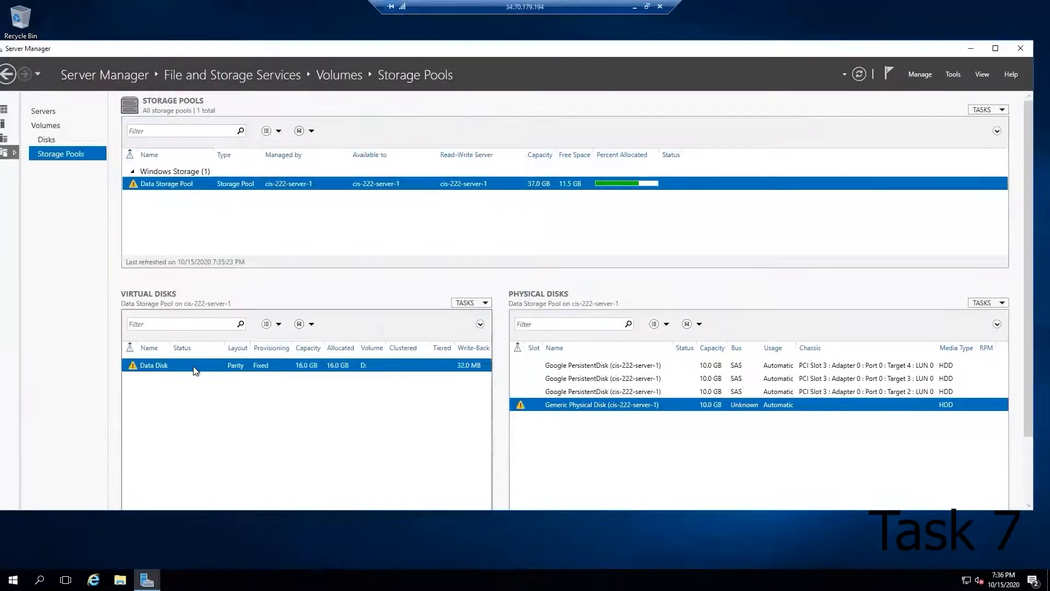
pyautogui.rightClick(160, 364)
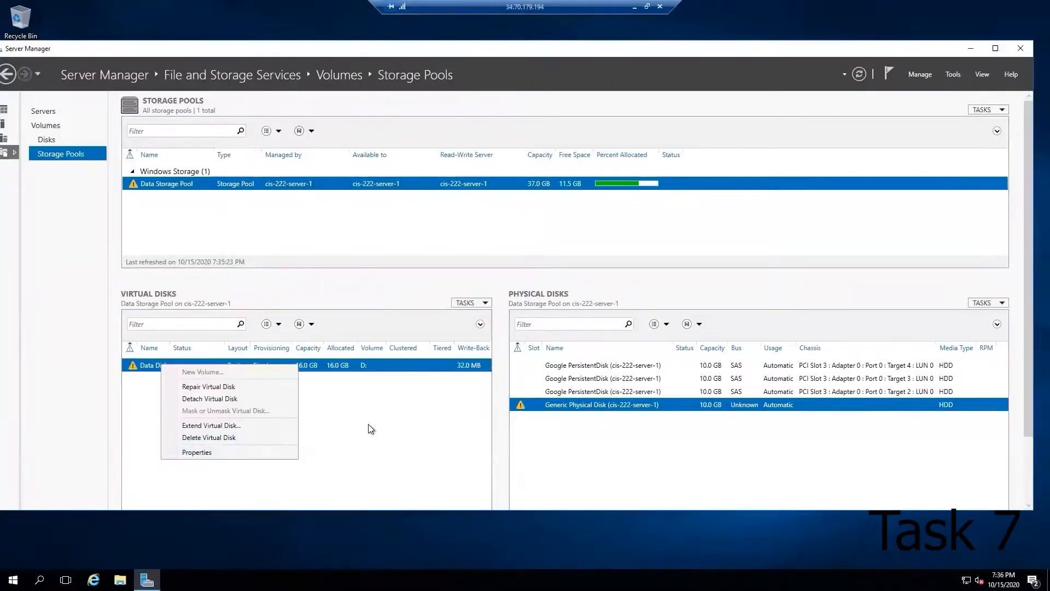
pyautogui.rightClick(155, 182)
pyautogui.click(110, 221)
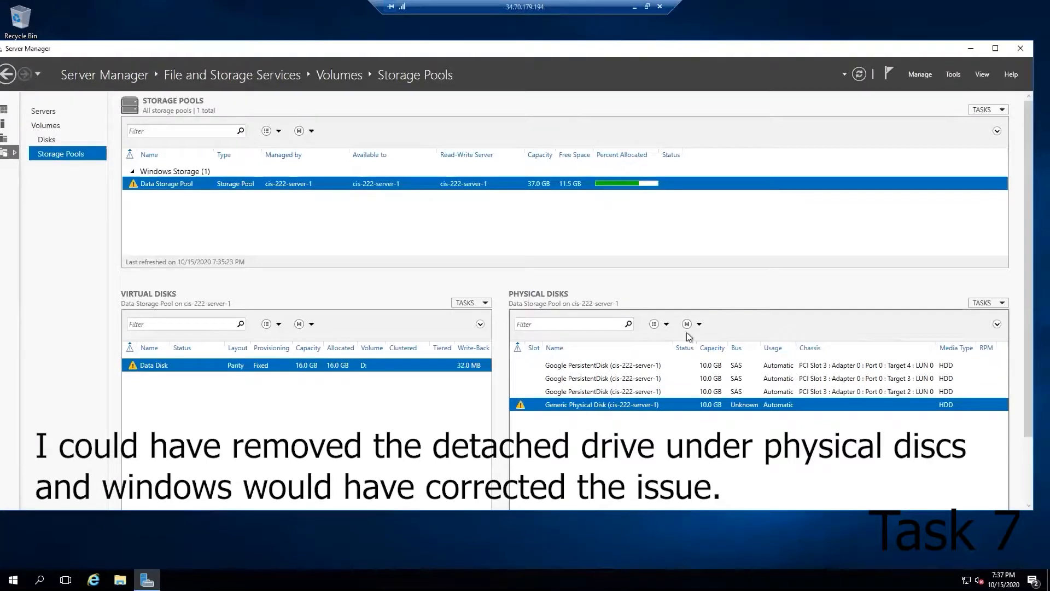
# Step: Attempt to remove the Generic Physical Disk from the Data Storage Pool one more time
pyautogui.rightClick(563, 405)
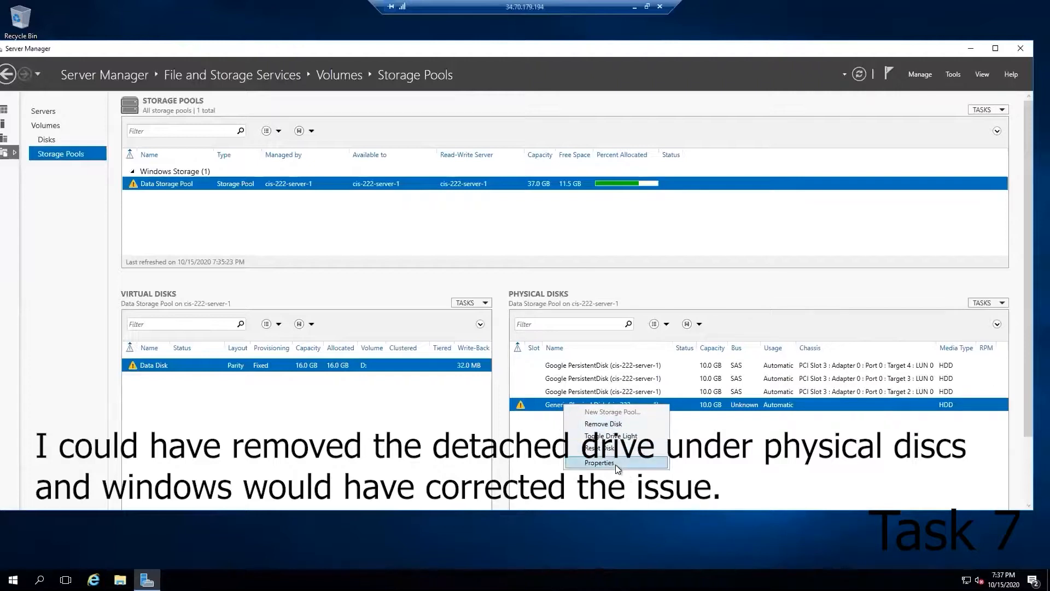
pyautogui.click(612, 425)
pyautogui.click(570, 357)
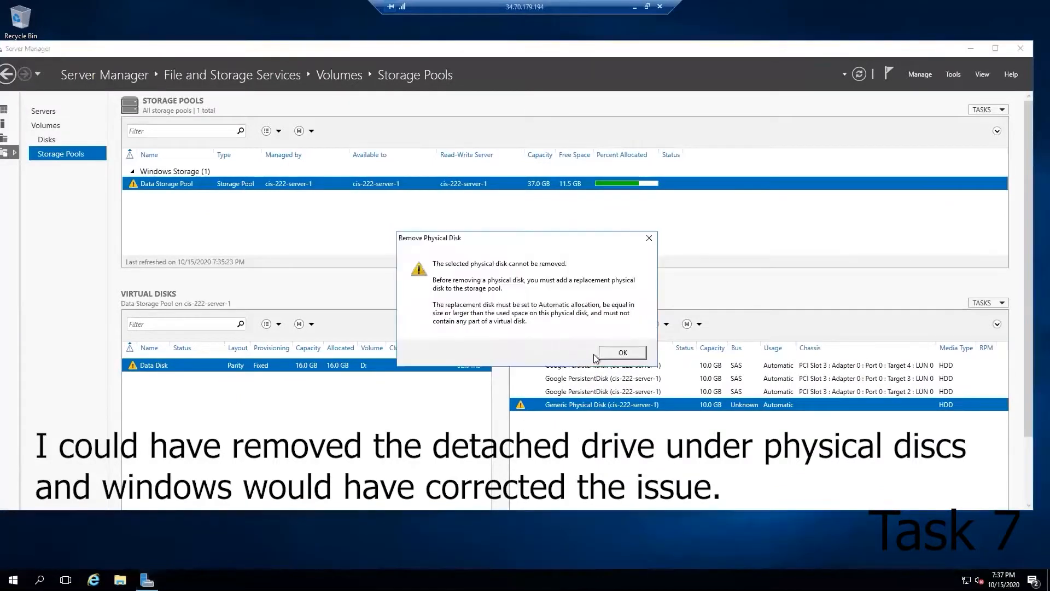
pyautogui.click(619, 354)
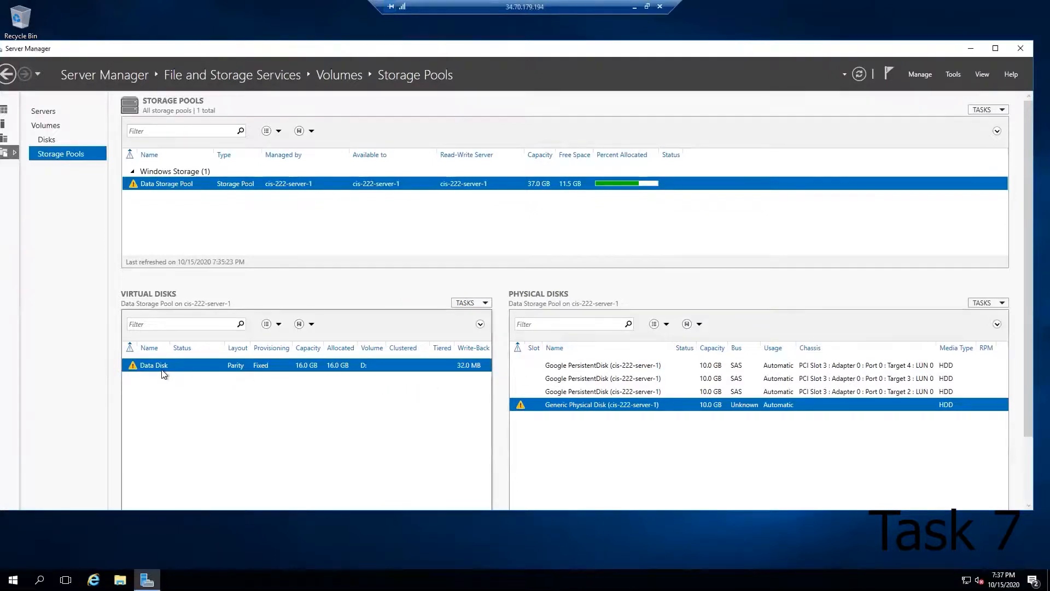
pyautogui.moveTo(271, 47); pyautogui.dragTo(302, 43)
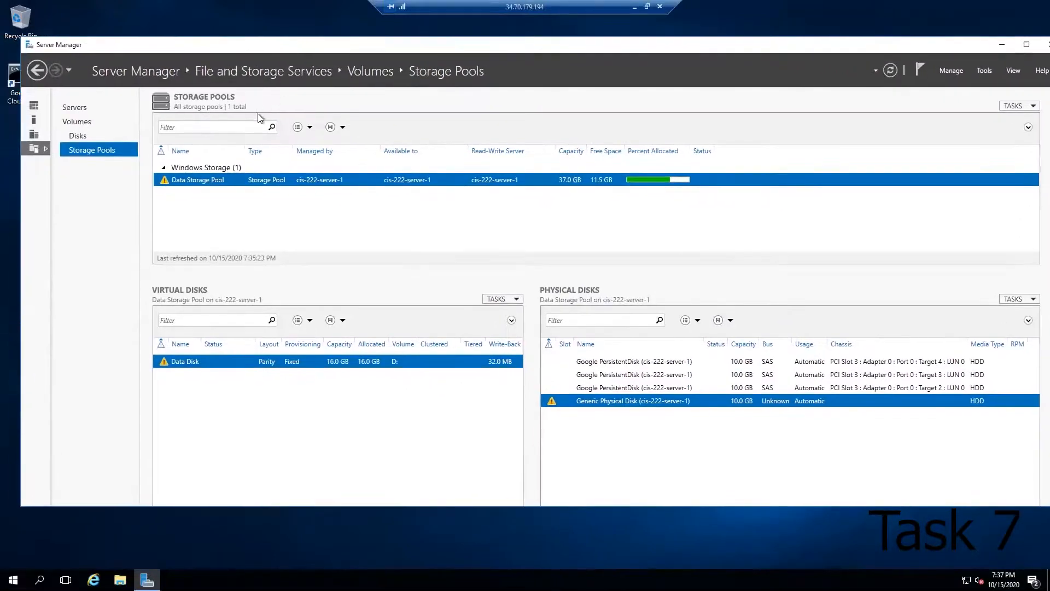
pyautogui.rightClick(212, 182)
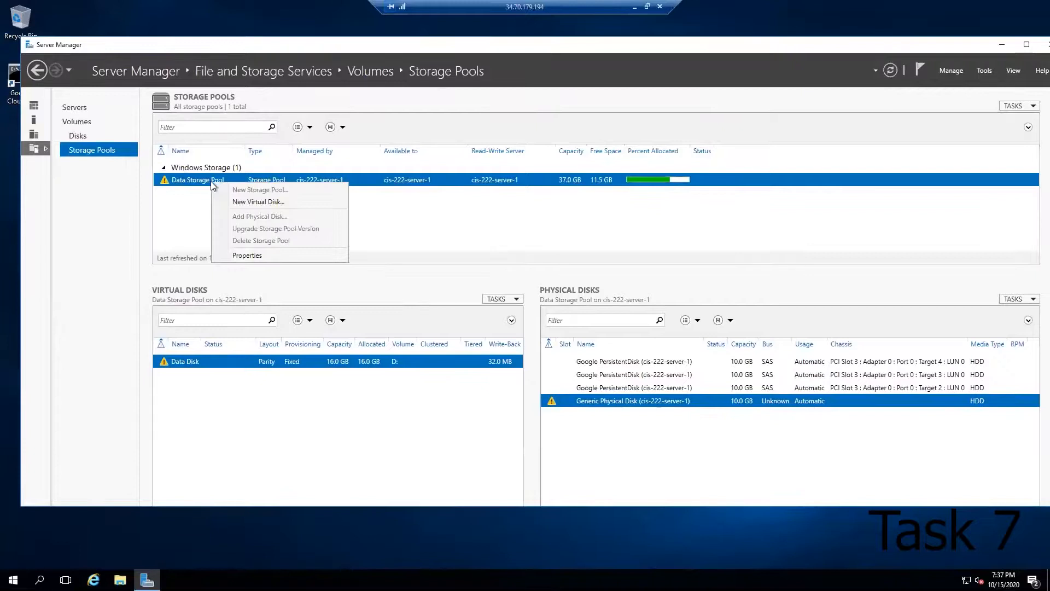
pyautogui.click(198, 218)
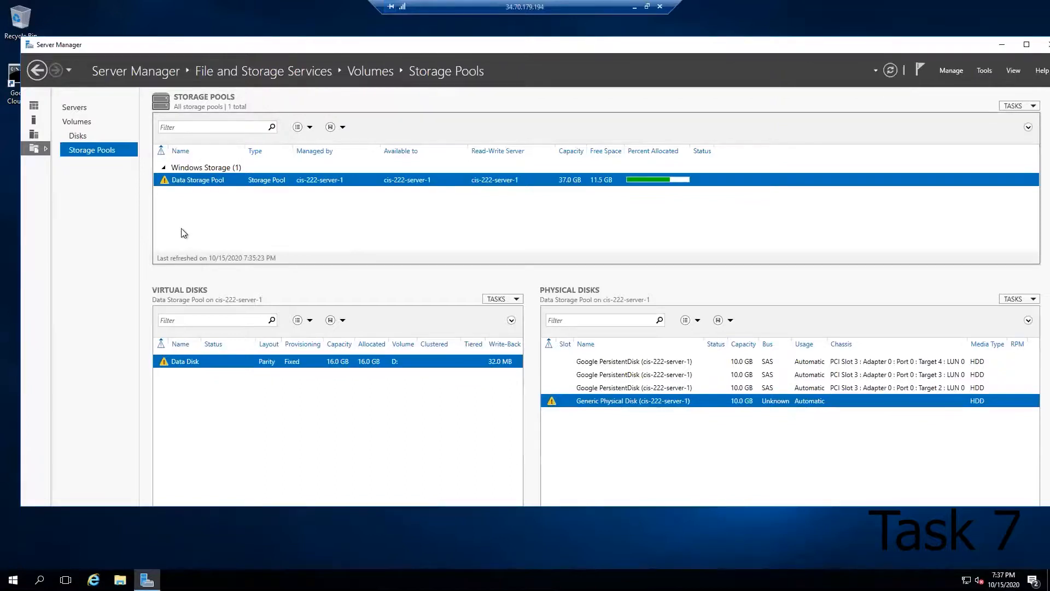
# Step: Leave the Remote Desktop session and open disk-4's details from the cis222-haines VM page in Google Cloud Console
pyautogui.click(647, 6)
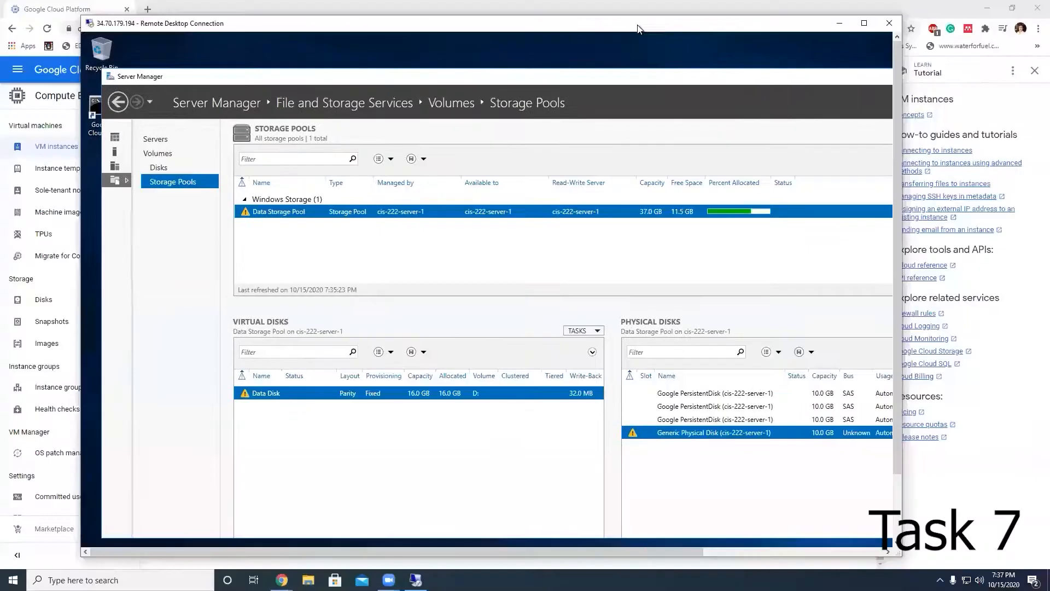
pyautogui.click(386, 24)
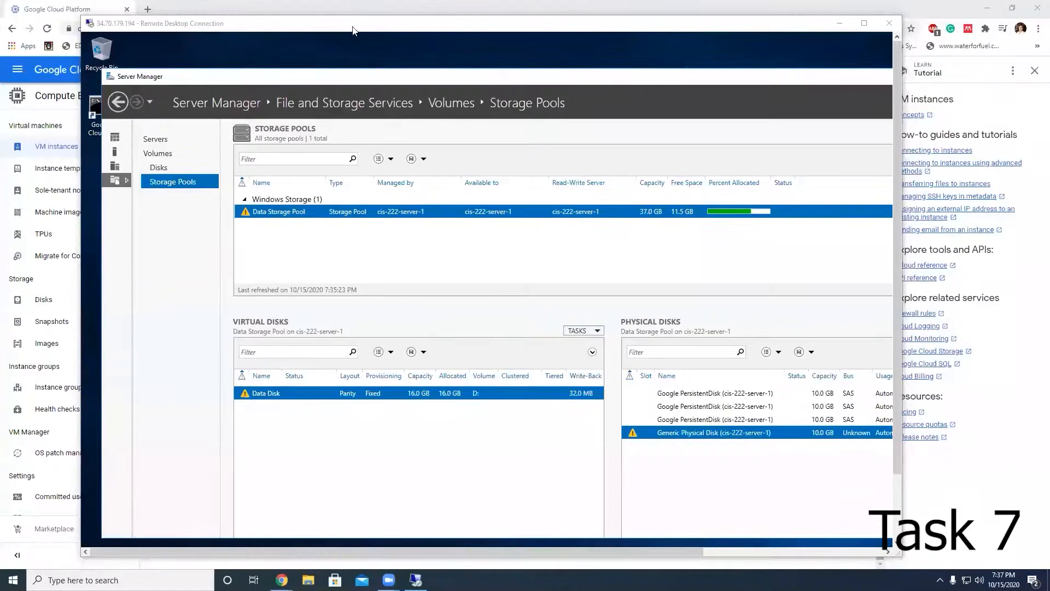
pyautogui.click(840, 23)
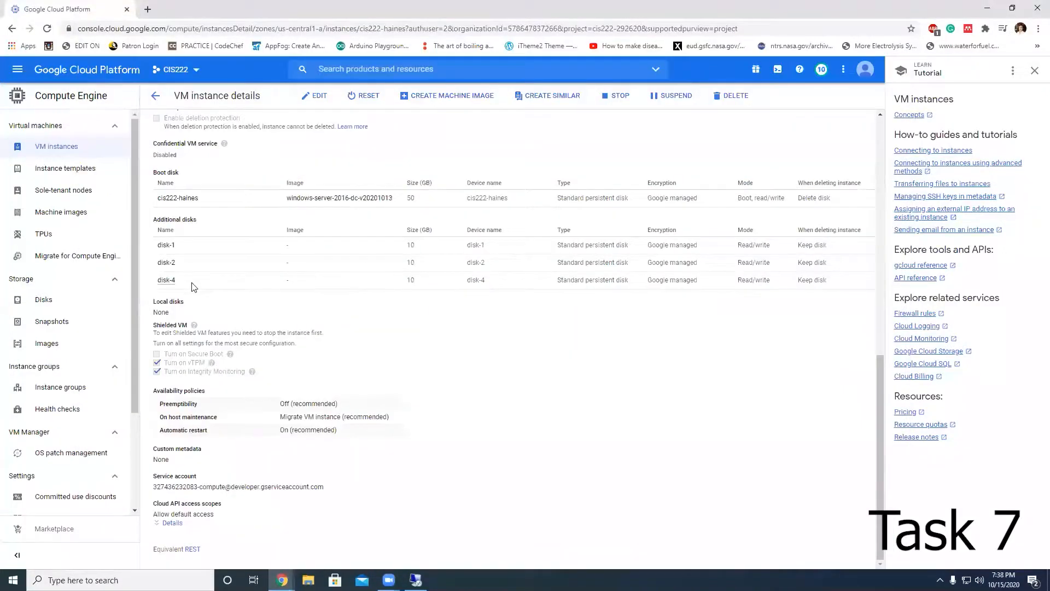
pyautogui.click(165, 284)
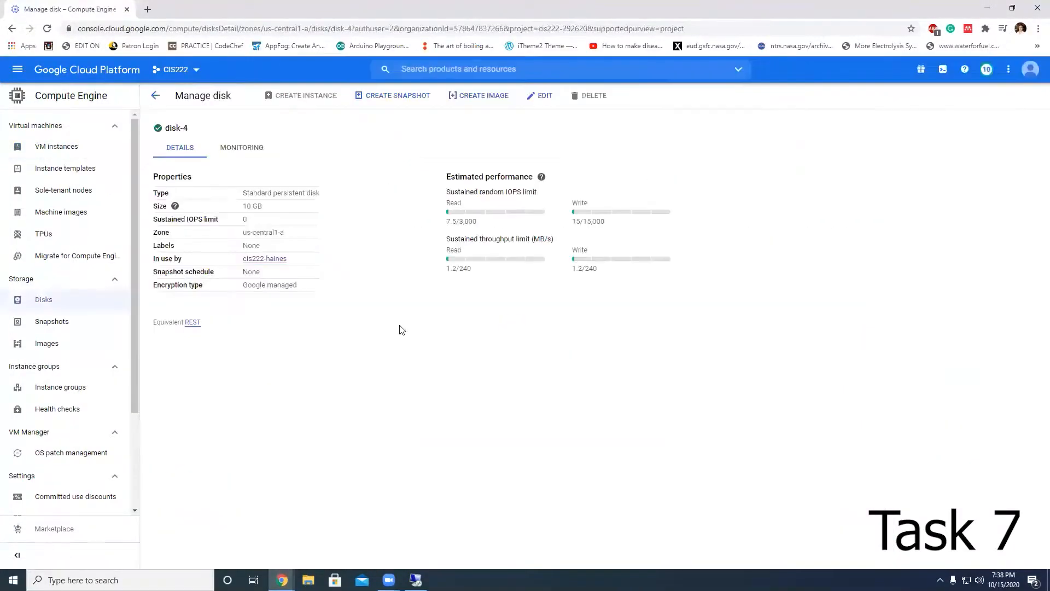
# Step: Return to the cis222-haines VM details, edit the additional disk entry and switch its disk from disk-4 to disk-3
pyautogui.click(155, 95)
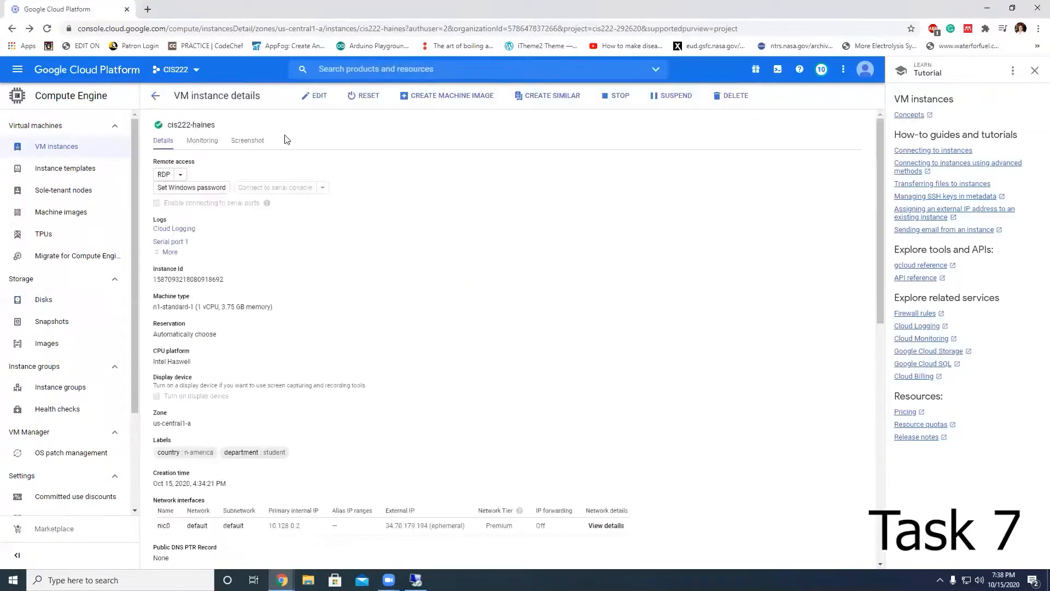
pyautogui.scroll(-10, 412, 328)
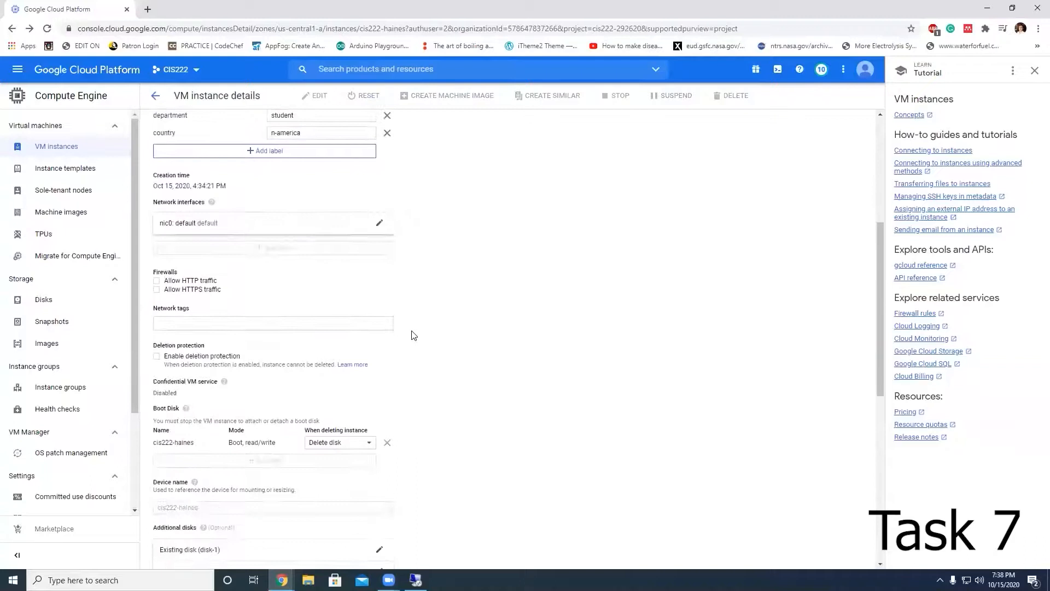
pyautogui.click(379, 321)
pyautogui.scroll(-3, 372, 306)
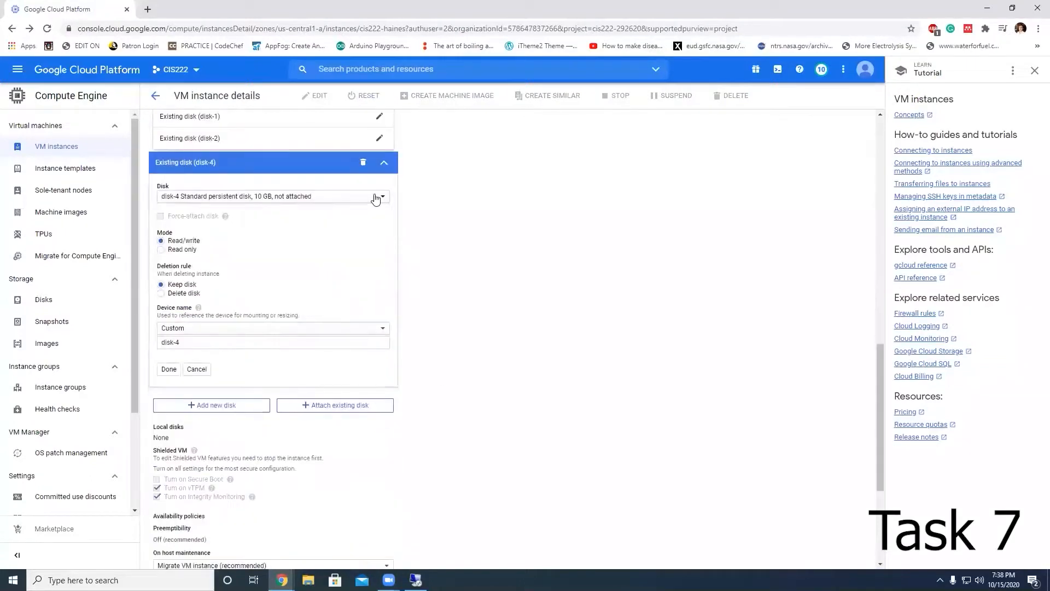
pyautogui.click(376, 197)
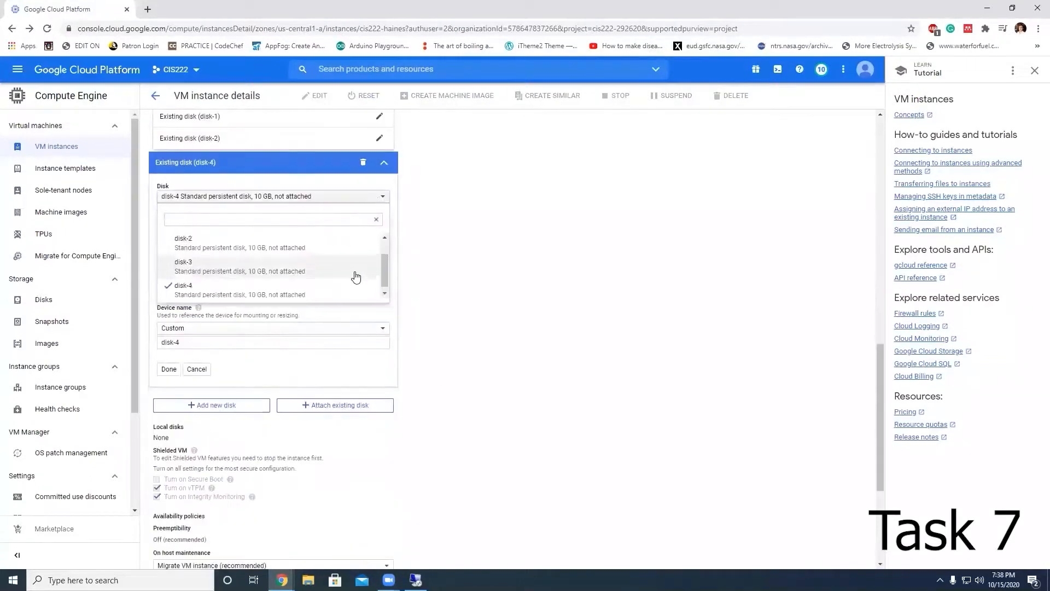
pyautogui.click(280, 267)
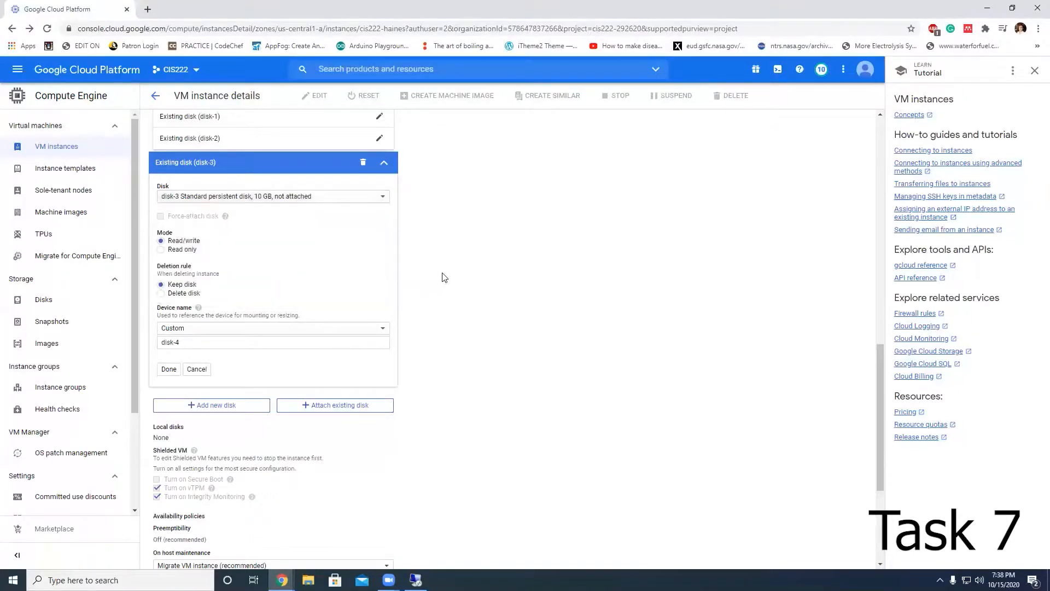
# Step: Finish the disk-3 additional disk entry and save the VM instance changes
pyautogui.scroll(-4, 220, 442)
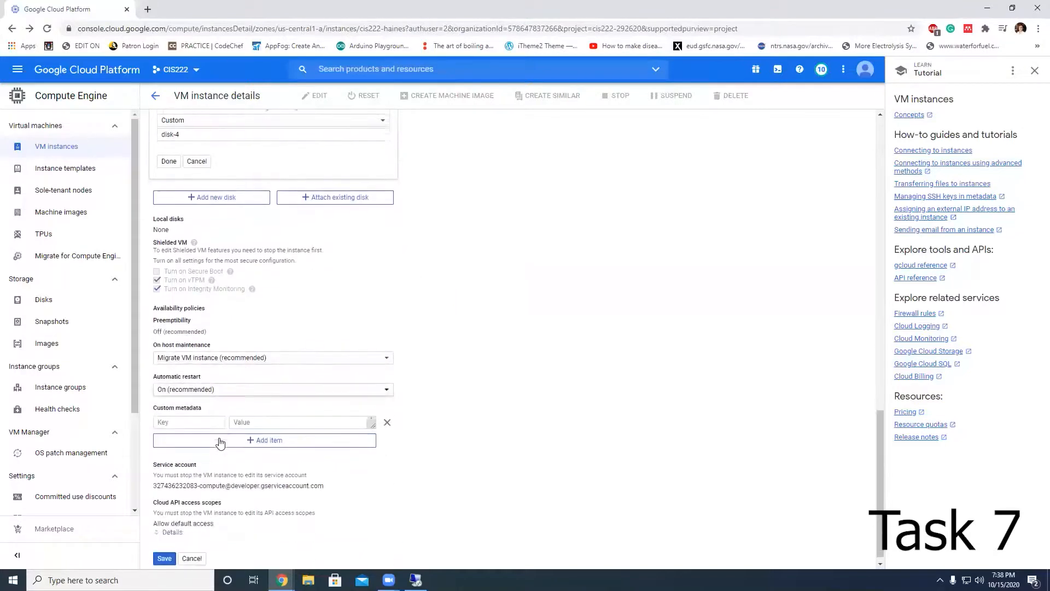
pyautogui.scroll(7, 221, 442)
pyautogui.click(351, 364)
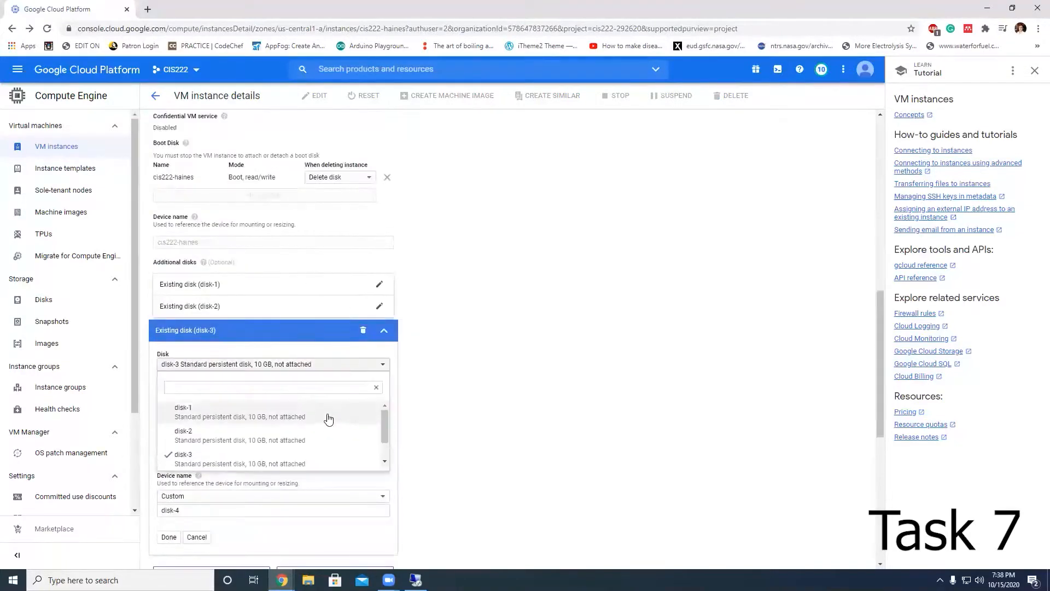
pyautogui.click(513, 434)
pyautogui.scroll(-4, 476, 429)
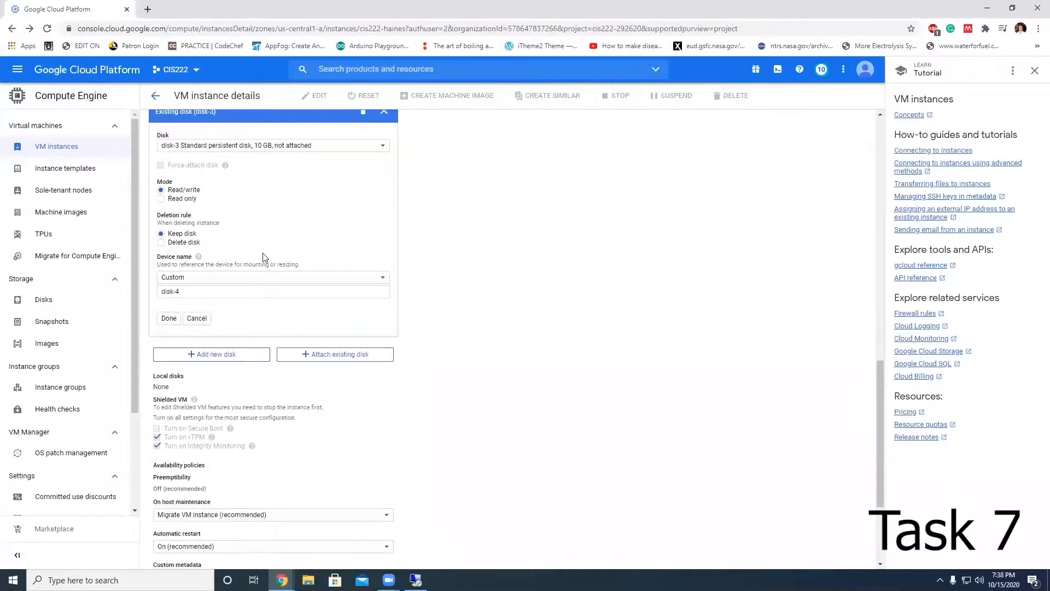
pyautogui.scroll(-2, 260, 258)
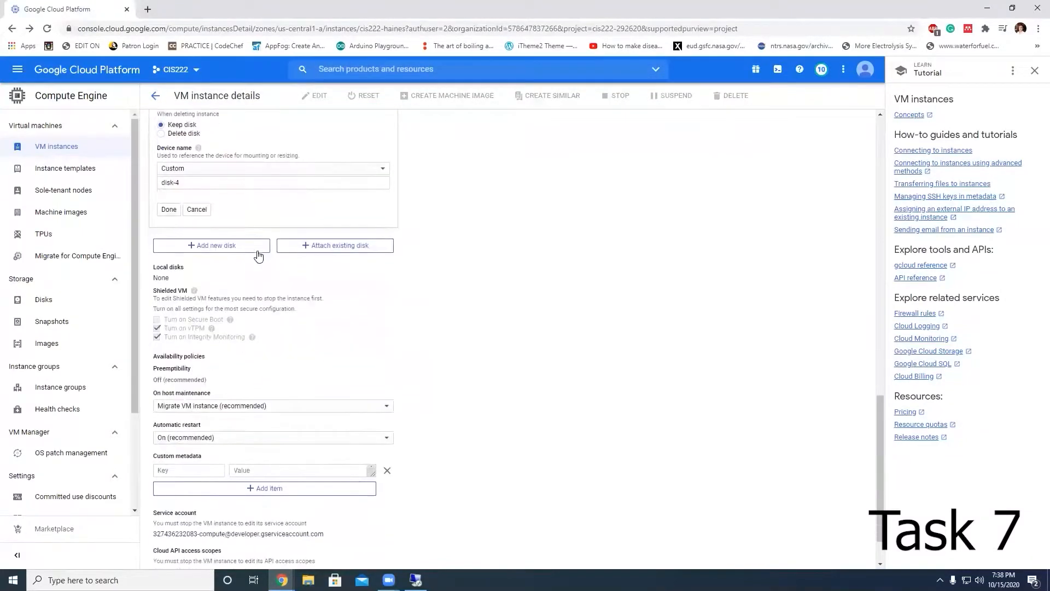
pyautogui.click(168, 207)
pyautogui.click(164, 551)
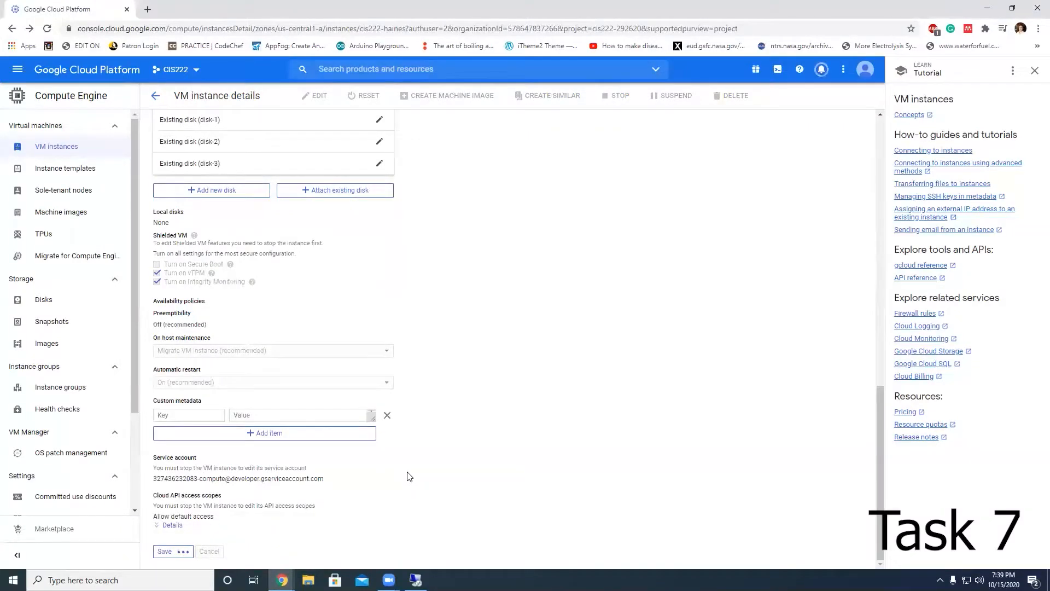
# Step: Switch to the Remote Desktop session, maximize it, close Notepad and reposition the Server Manager window
pyautogui.click(415, 579)
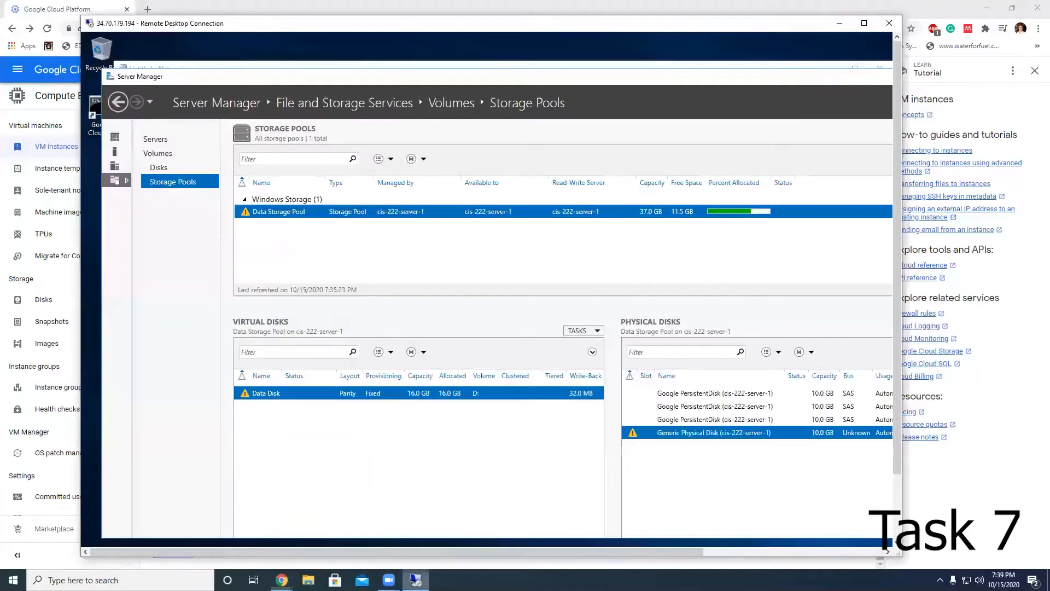
pyautogui.click(863, 23)
pyautogui.moveTo(684, 48); pyautogui.dragTo(668, 125)
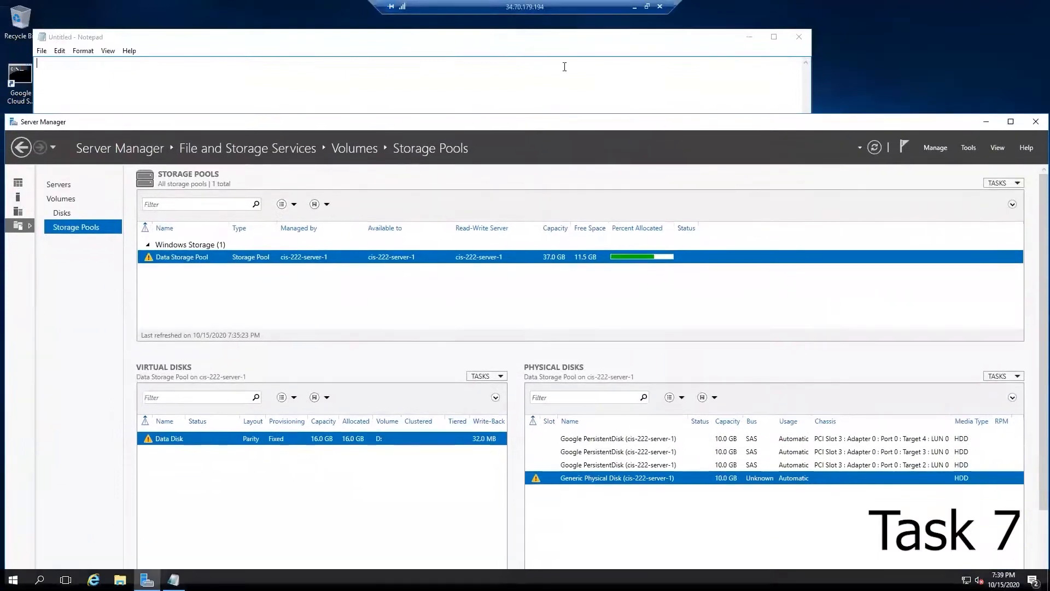
pyautogui.click(520, 41)
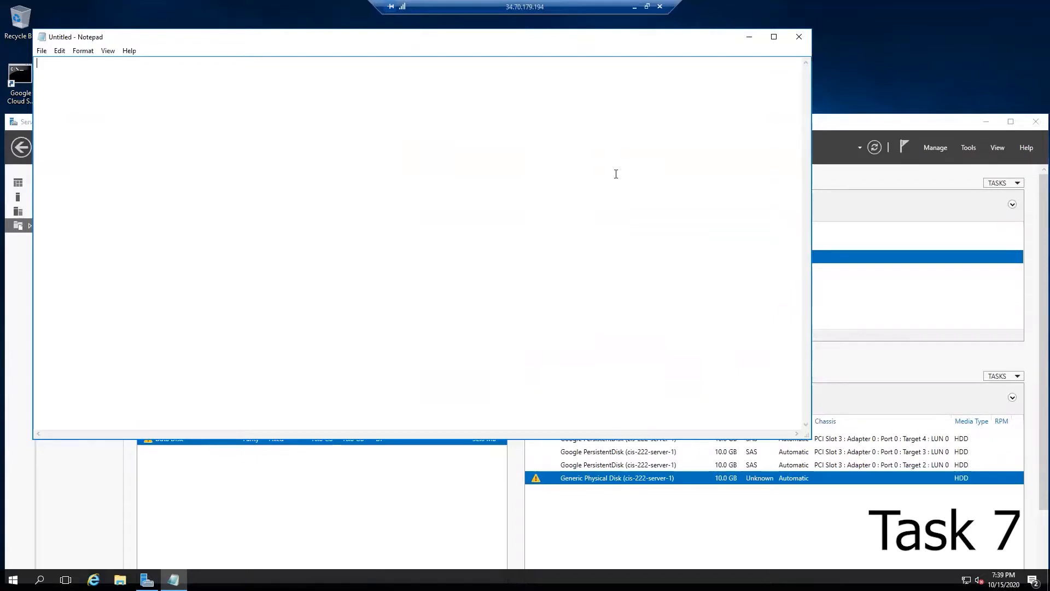
pyautogui.click(797, 38)
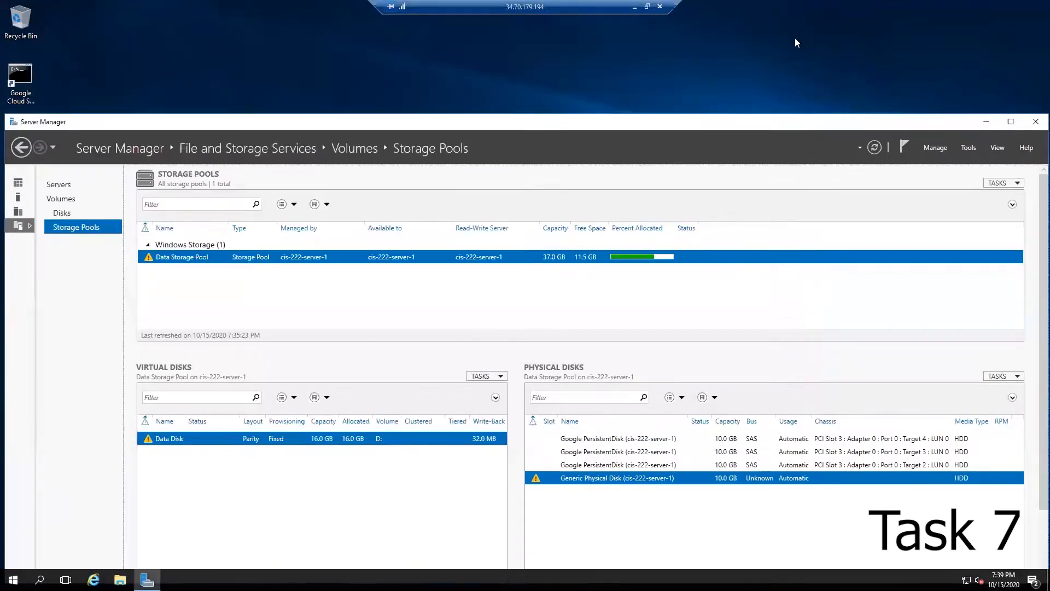
pyautogui.moveTo(737, 126); pyautogui.dragTo(733, 61)
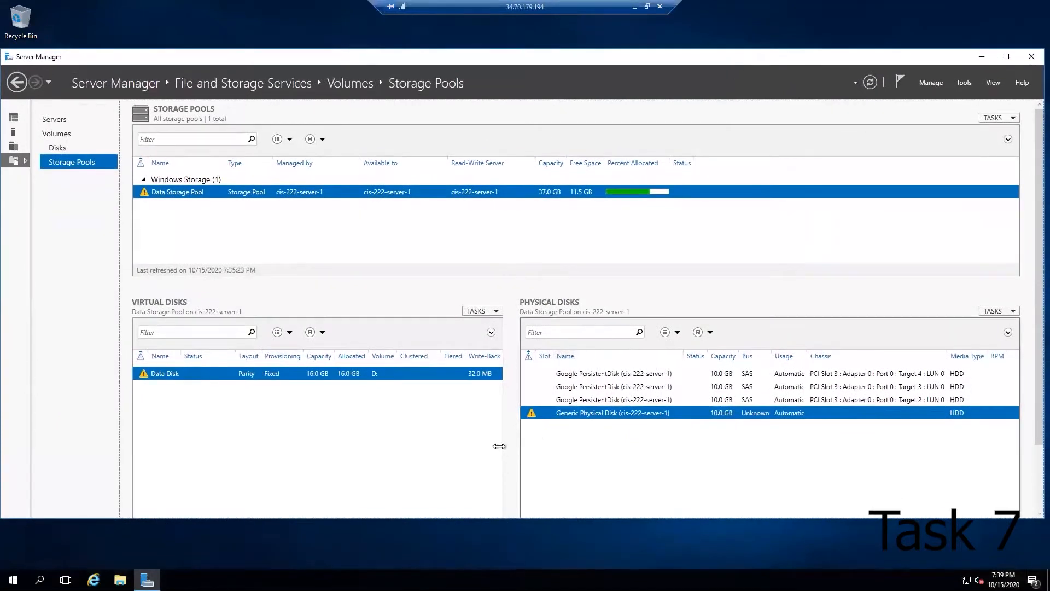
# Step: Remove the Generic Physical Disk from the Data Storage Pool and confirm the removal
pyautogui.rightClick(589, 417)
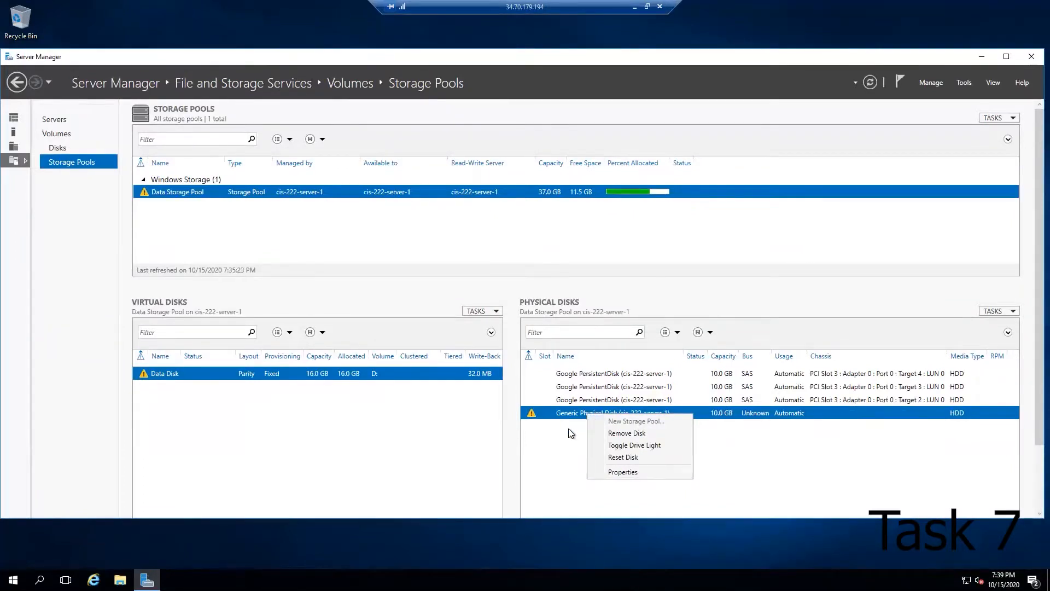
pyautogui.click(568, 432)
pyautogui.rightClick(533, 414)
pyautogui.click(569, 433)
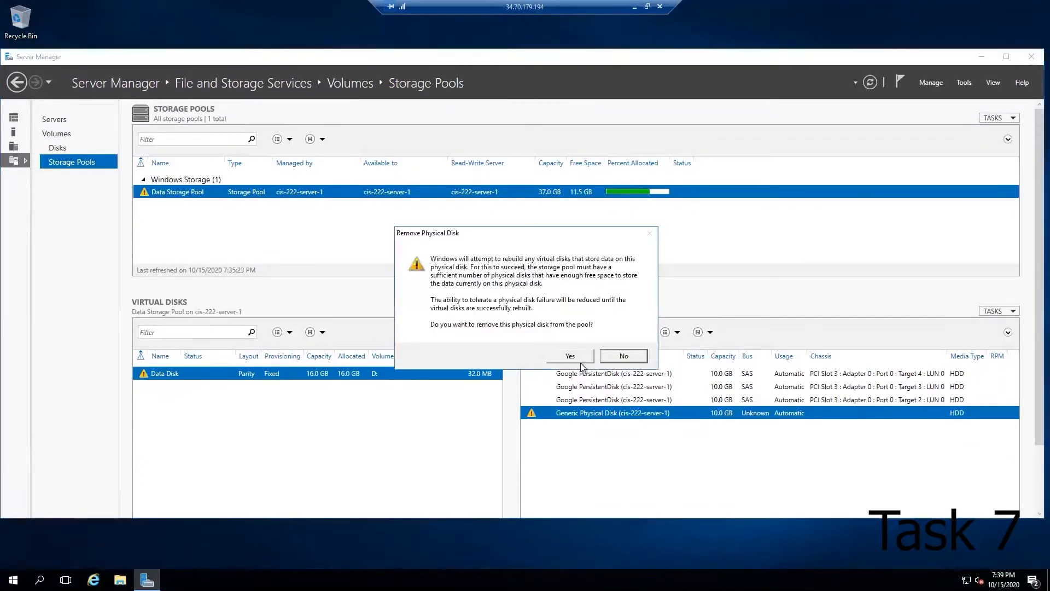
pyautogui.click(572, 353)
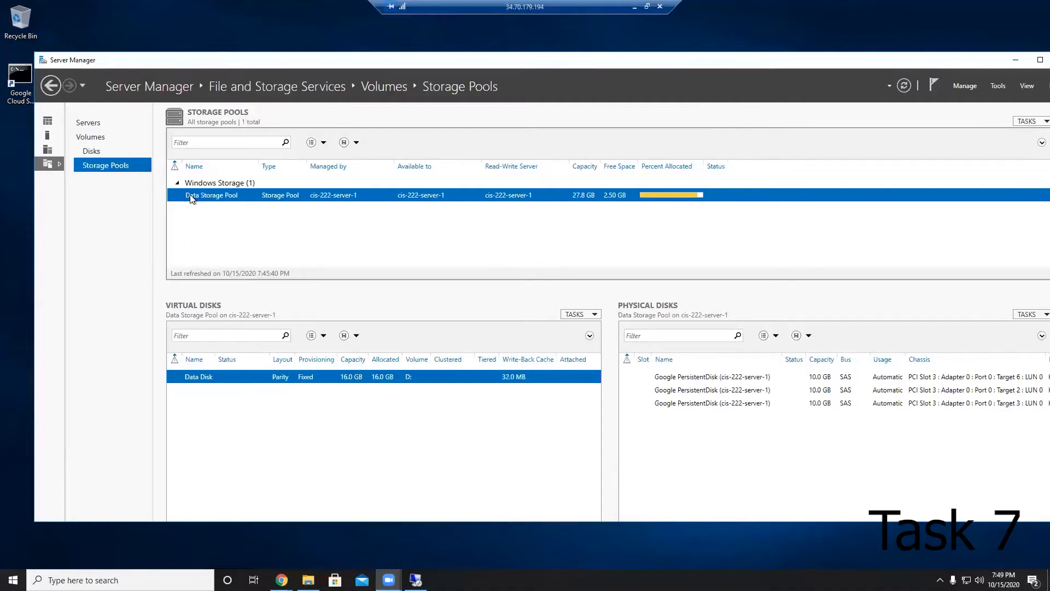
# Step: Return to the Cloud Console VM page, edit the disk-3 additional disk entry and set its device name to disk-3
pyautogui.click(647, 7)
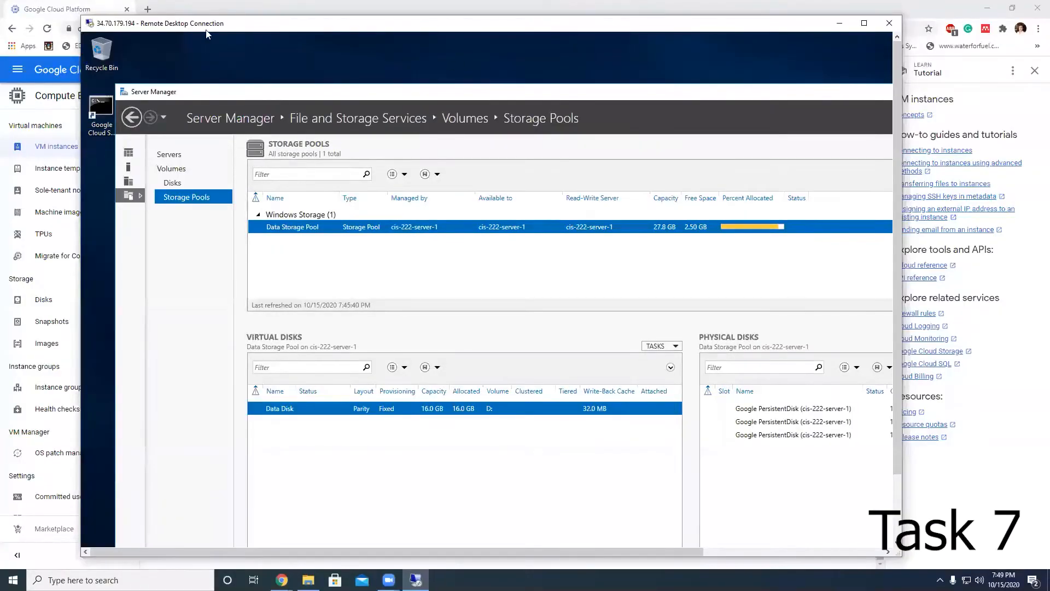
pyautogui.click(205, 8)
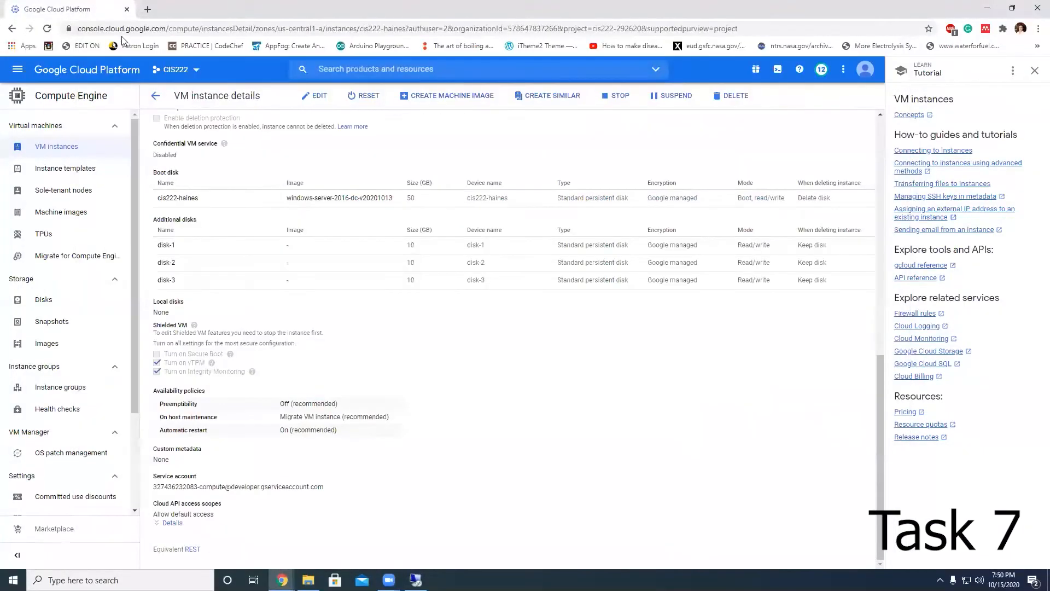
pyautogui.click(317, 99)
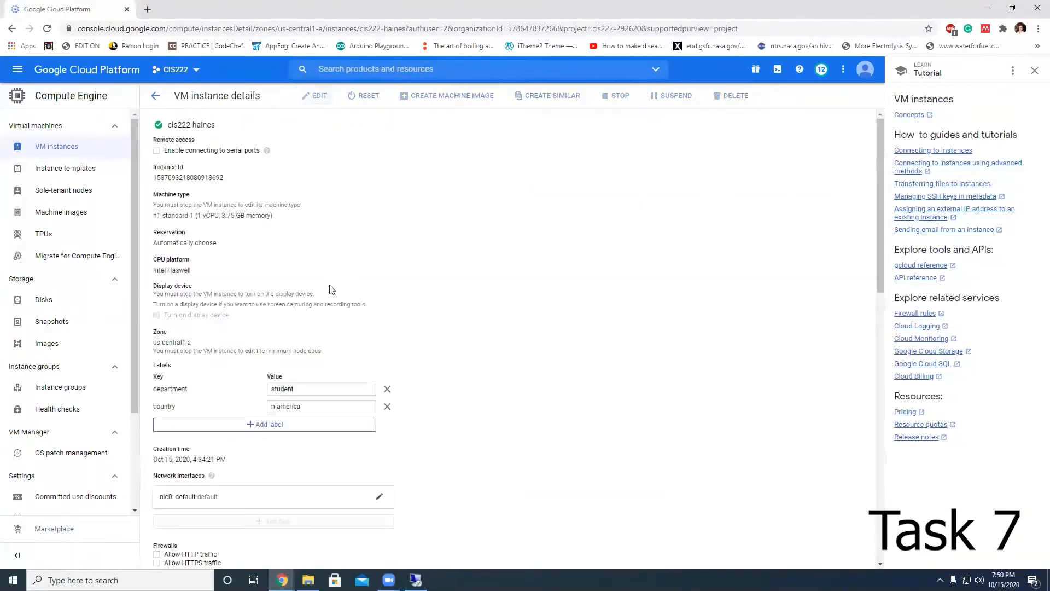
pyautogui.scroll(-4, 368, 333)
pyautogui.scroll(-5, 367, 336)
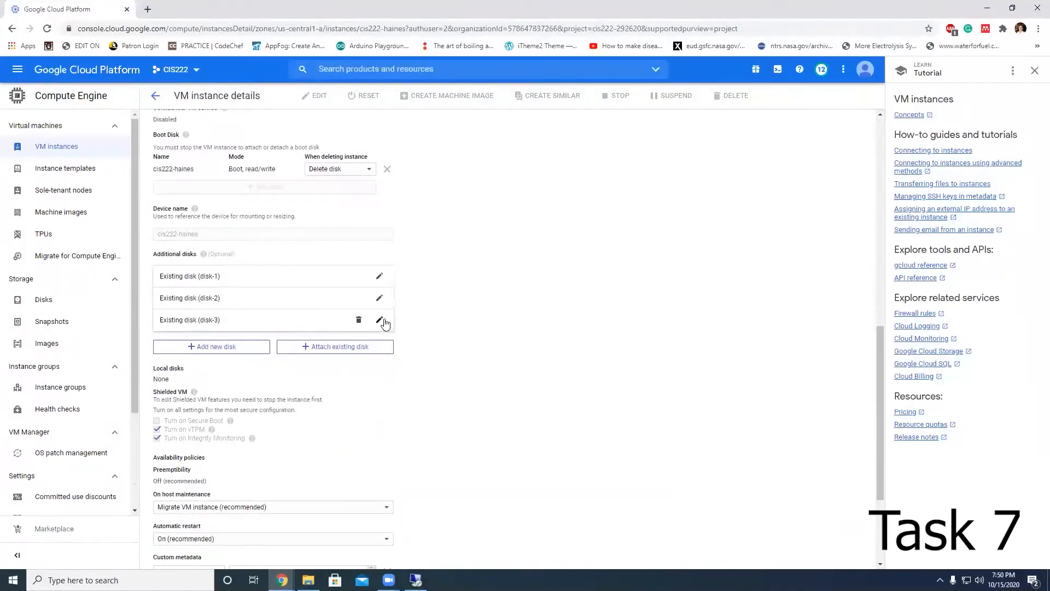
pyautogui.click(379, 320)
pyautogui.scroll(-3, 347, 441)
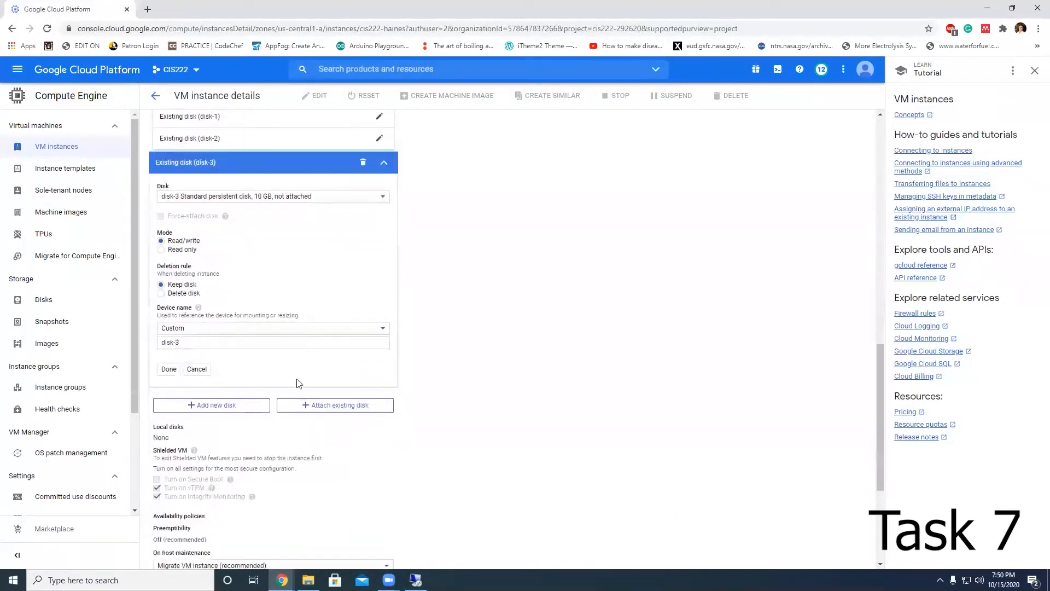
pyautogui.click(177, 343)
pyautogui.press('BackSpace')
pyautogui.click(186, 344)
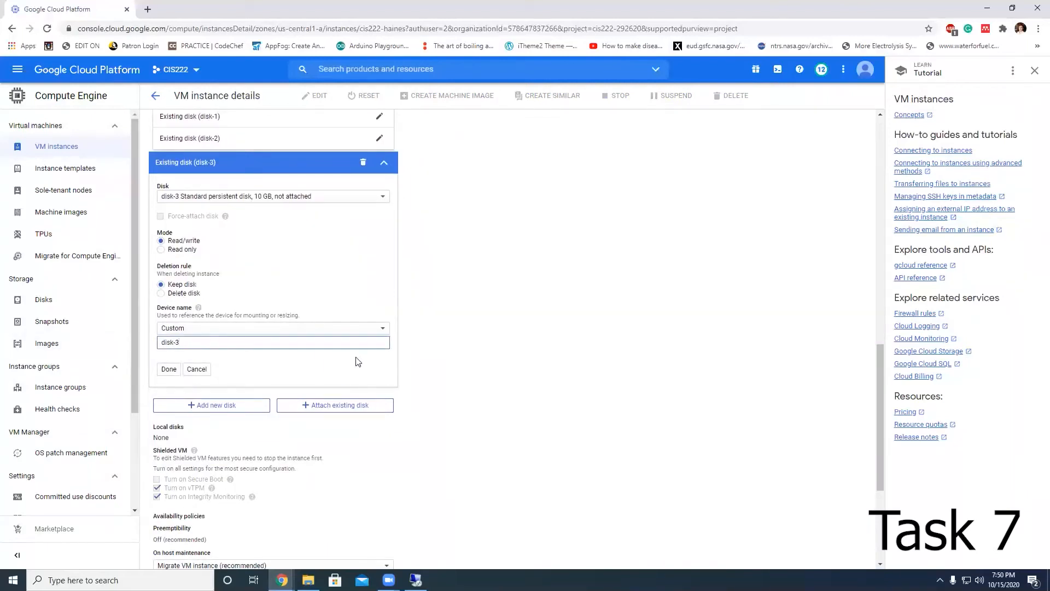
pyautogui.scroll(1, 473, 388)
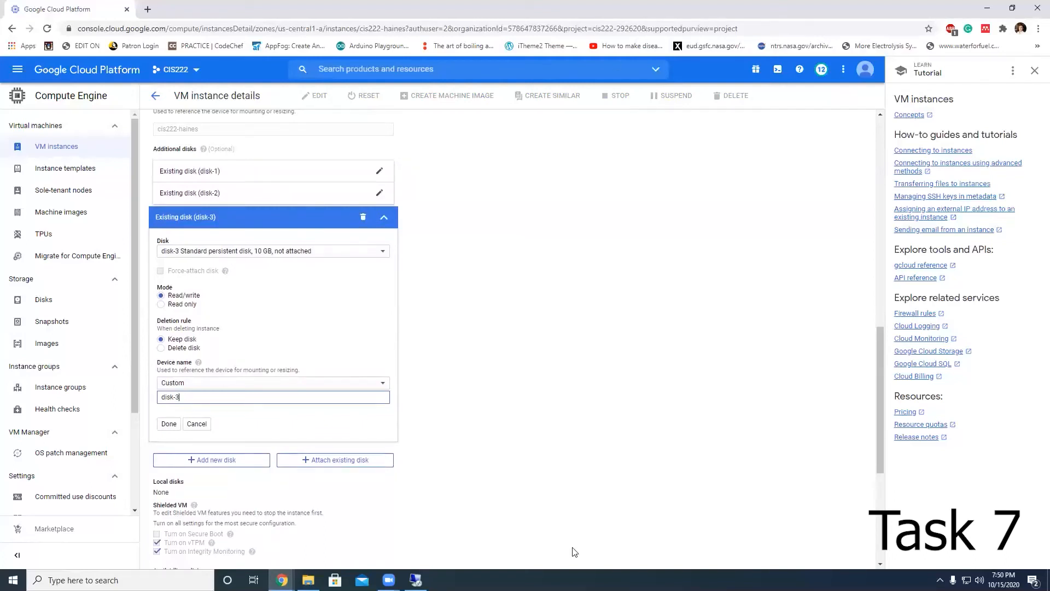
# Step: Switch back to the Remote Desktop session showing the Storage Pools page
pyautogui.click(416, 579)
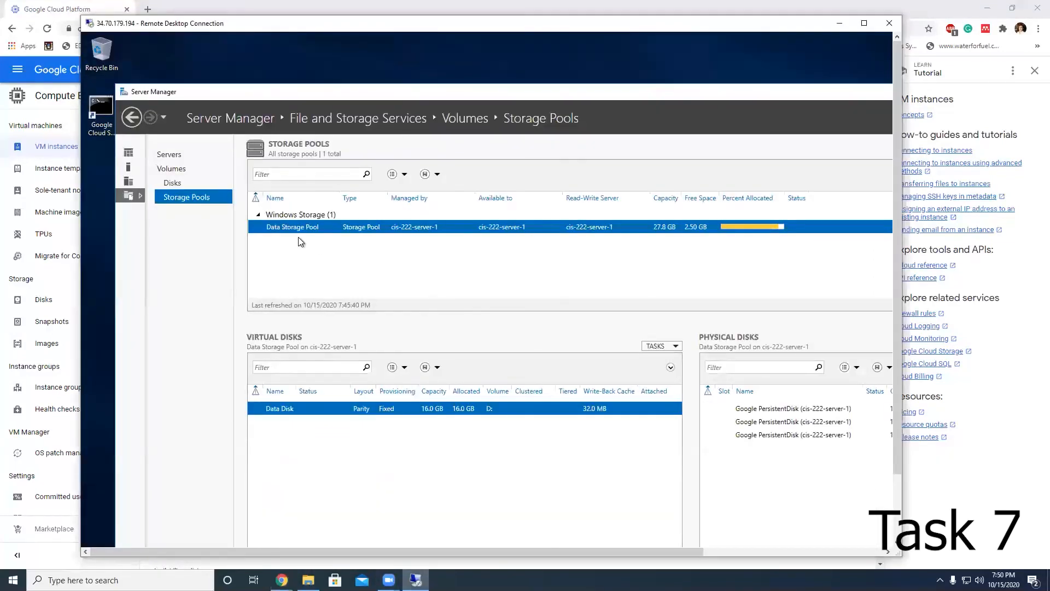